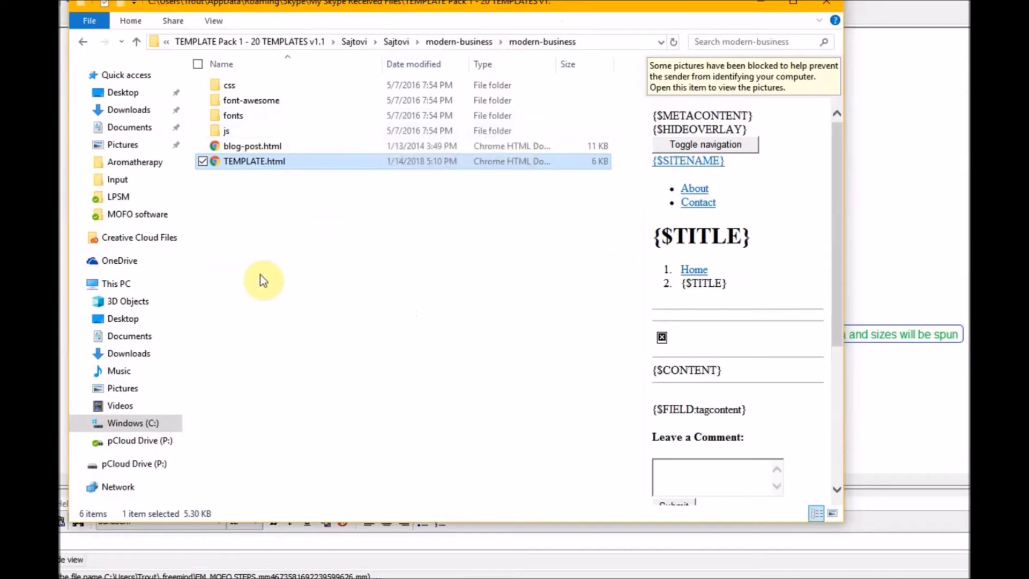
Step: Go to the Input folder inside the Desktop's Aromatherapy folder and check the contents of randomkeywords1.txt
left_click(123, 95)
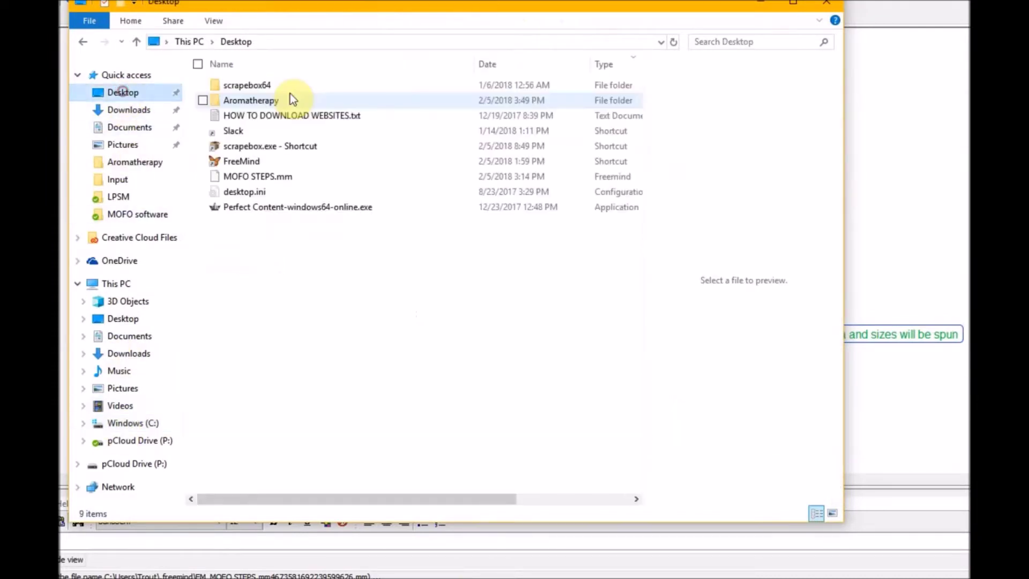
double_click(263, 100)
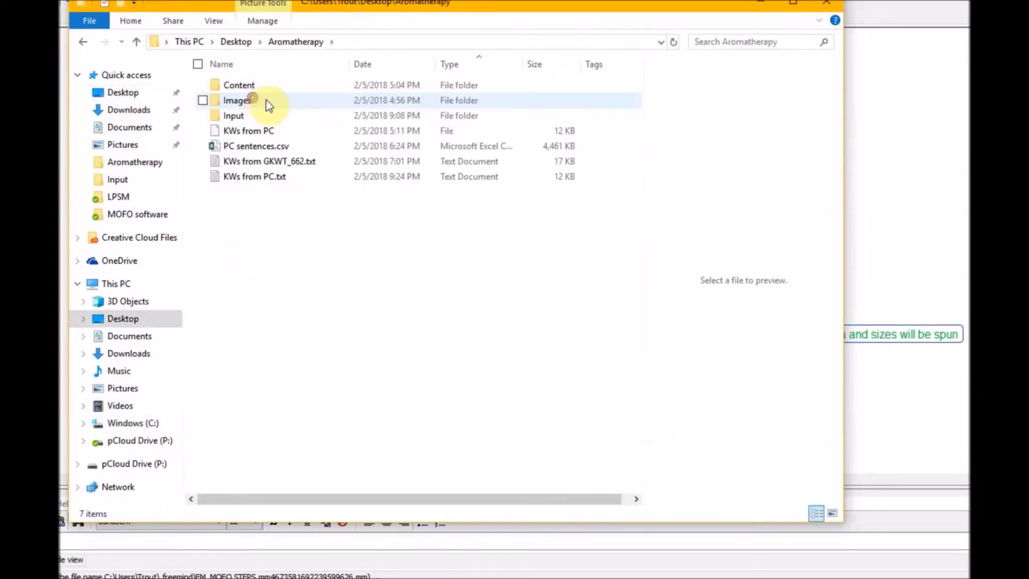
double_click(239, 117)
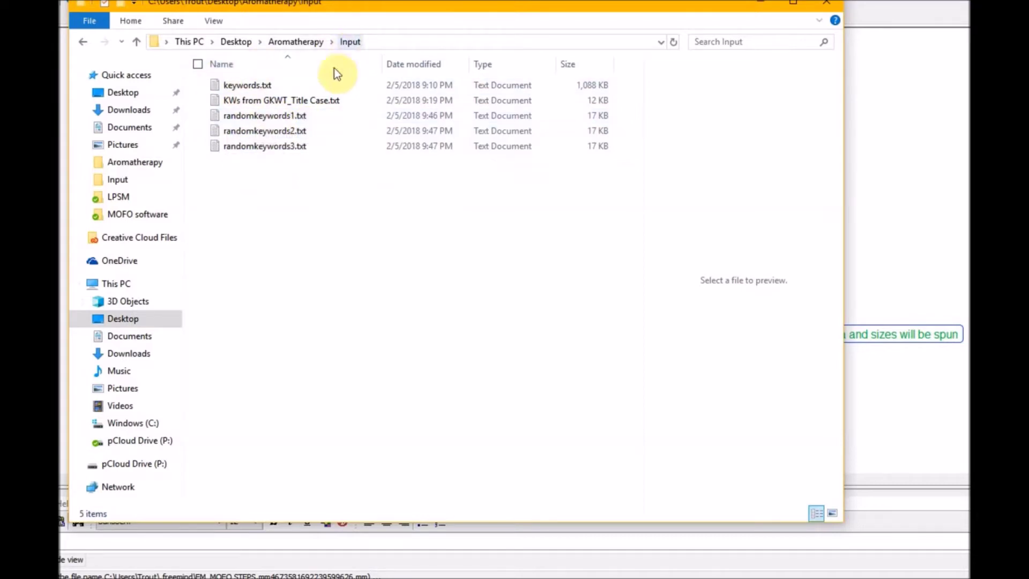
double_click(281, 117)
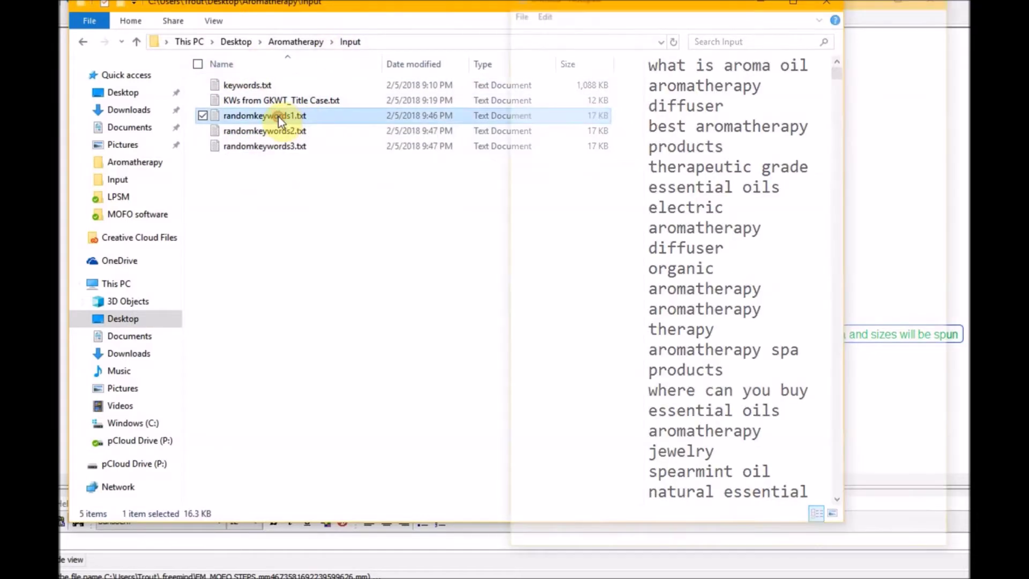
left_click(941, 3)
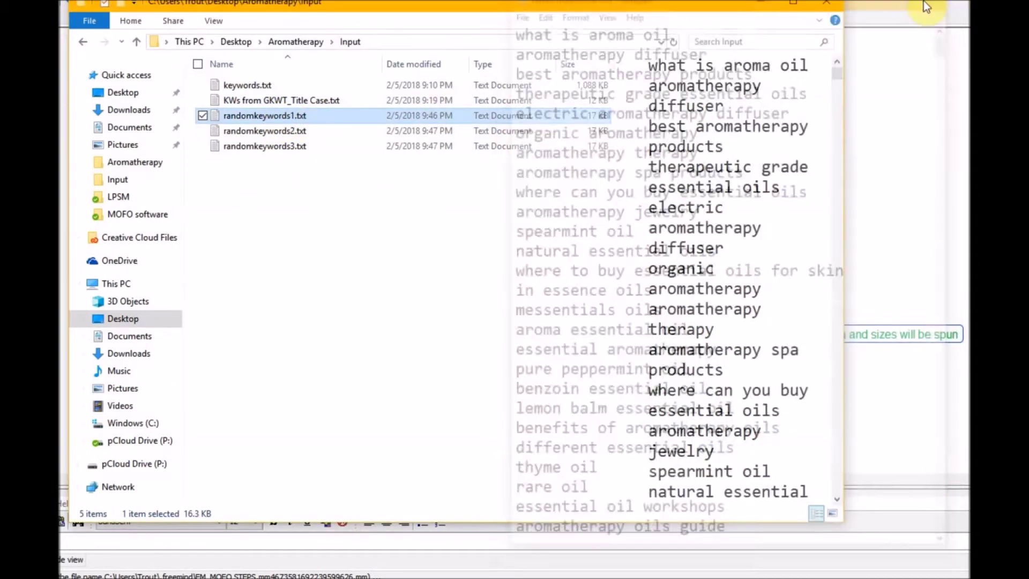
Step: Copy the full file name of randomkeywords1.txt, including its extension, without renaming the file
left_click(230, 115)
right_click(230, 115)
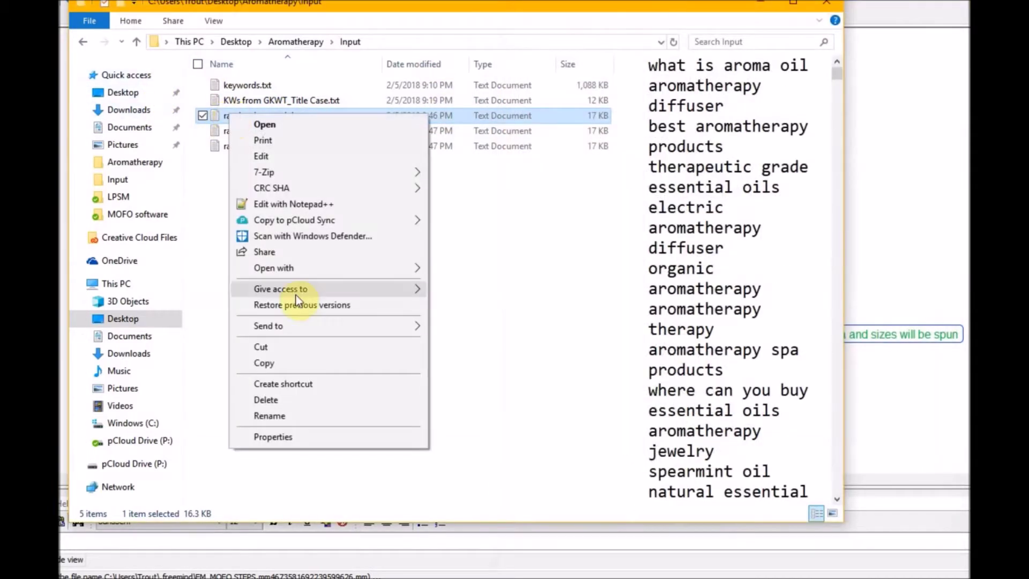
left_click(321, 413)
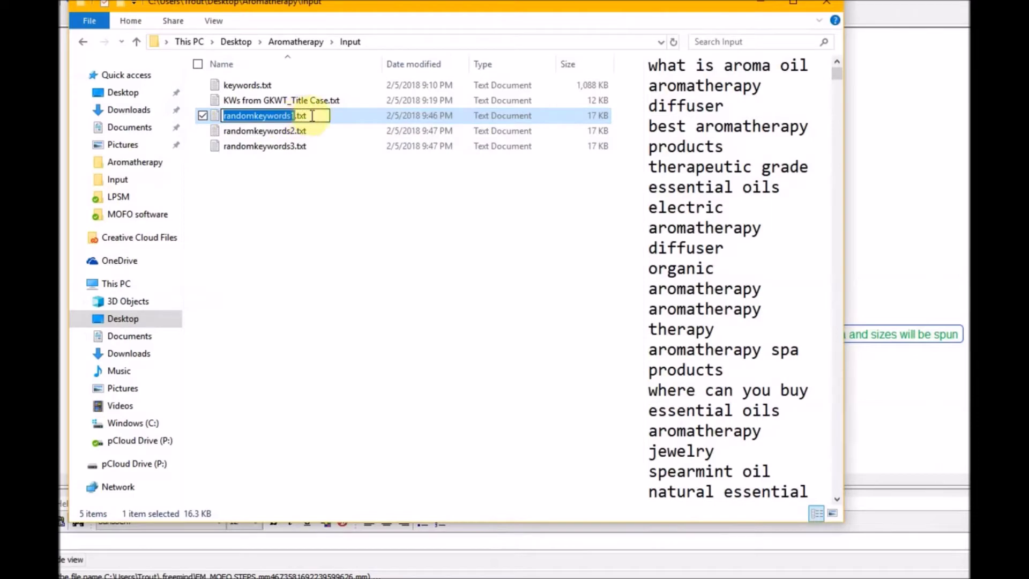
left_click_drag(317, 115, 218, 118)
right_click(249, 117)
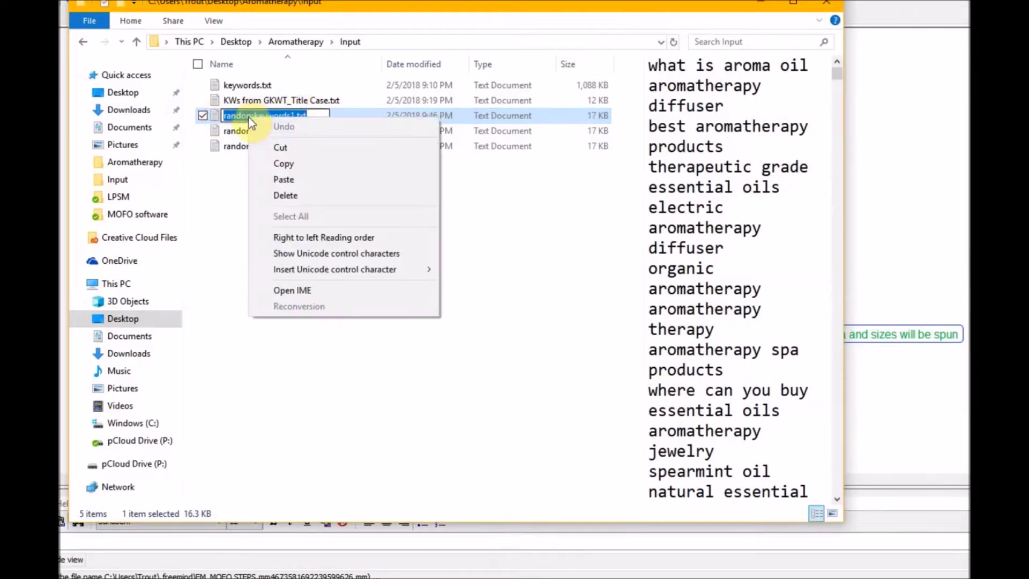
left_click(272, 164)
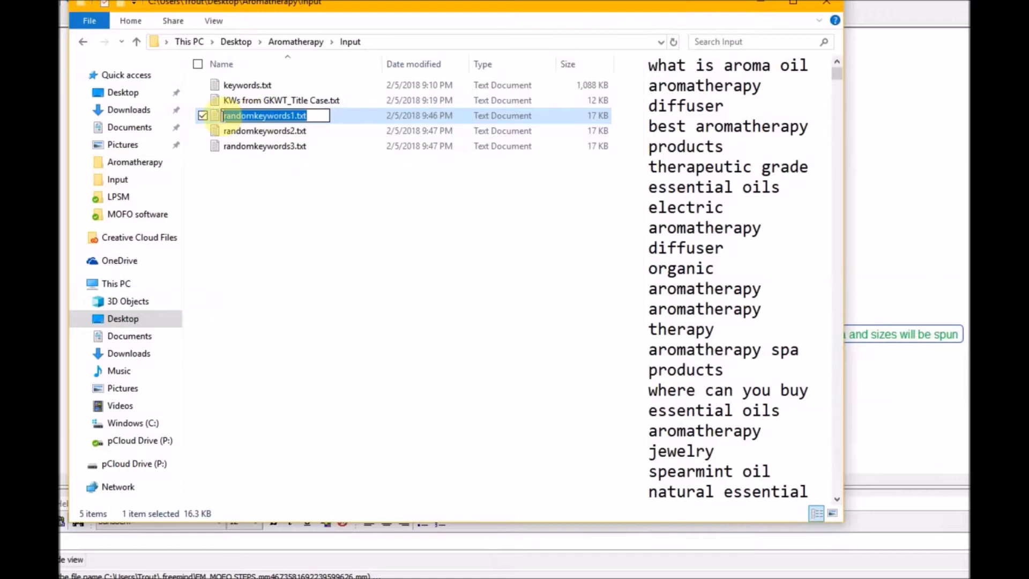
left_click(286, 131)
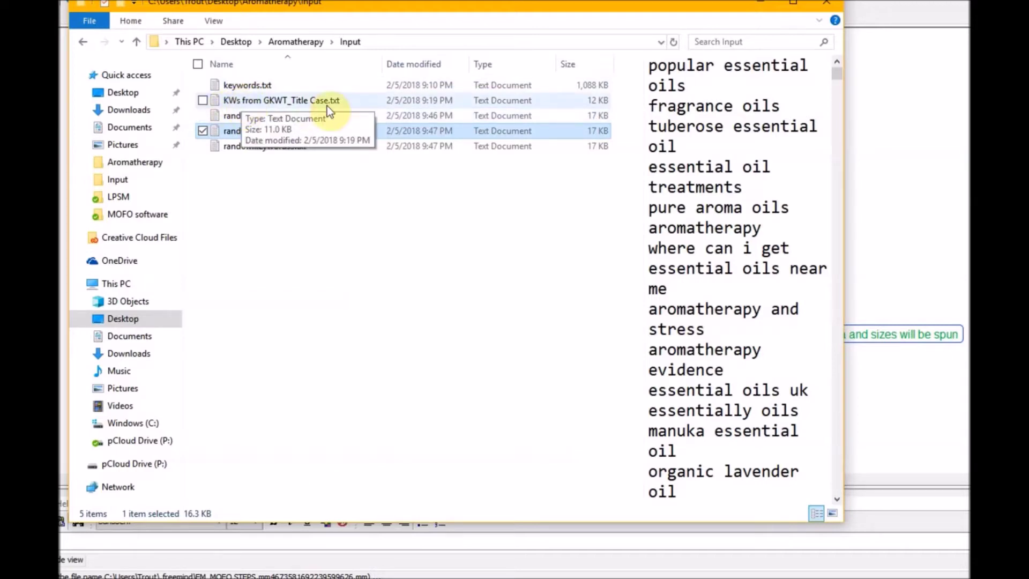
Step: Copy the full file name of KWs from GKWT_Title Case.txt, extension included, and leave the name unedited
left_click(240, 103)
right_click(240, 103)
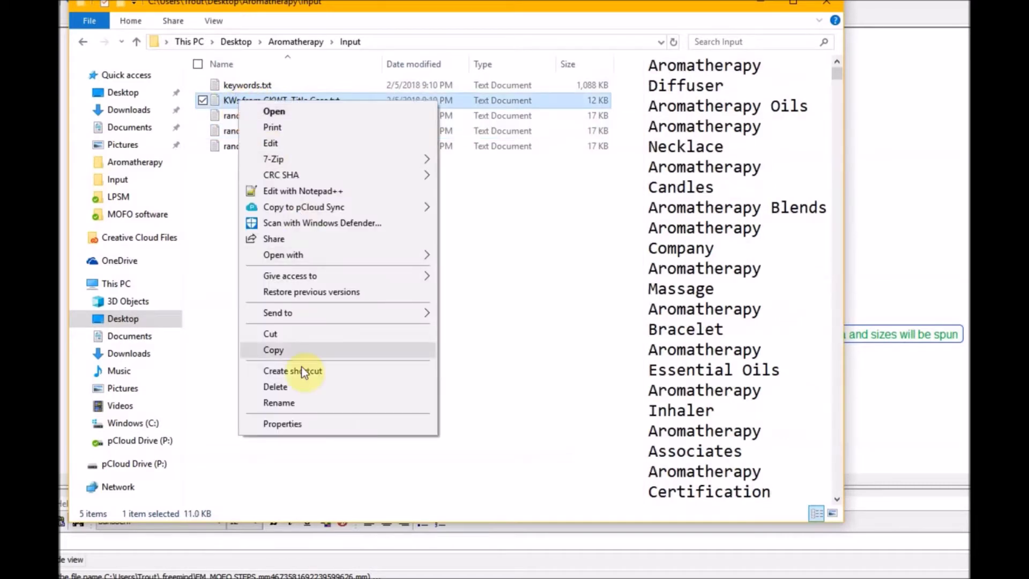
left_click(278, 403)
left_click_drag(348, 102, 237, 103)
right_click(256, 101)
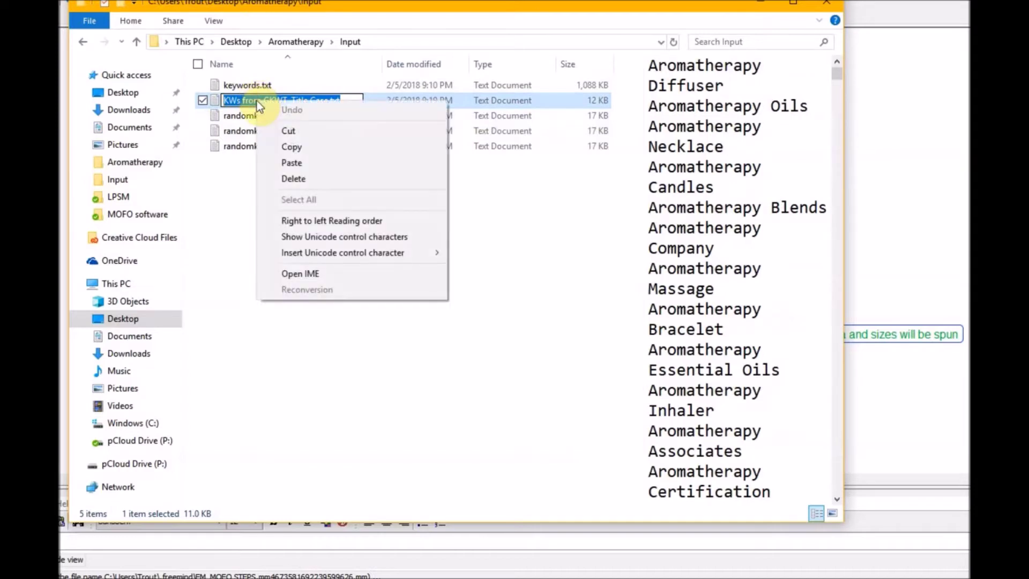
left_click(286, 147)
left_click(327, 144)
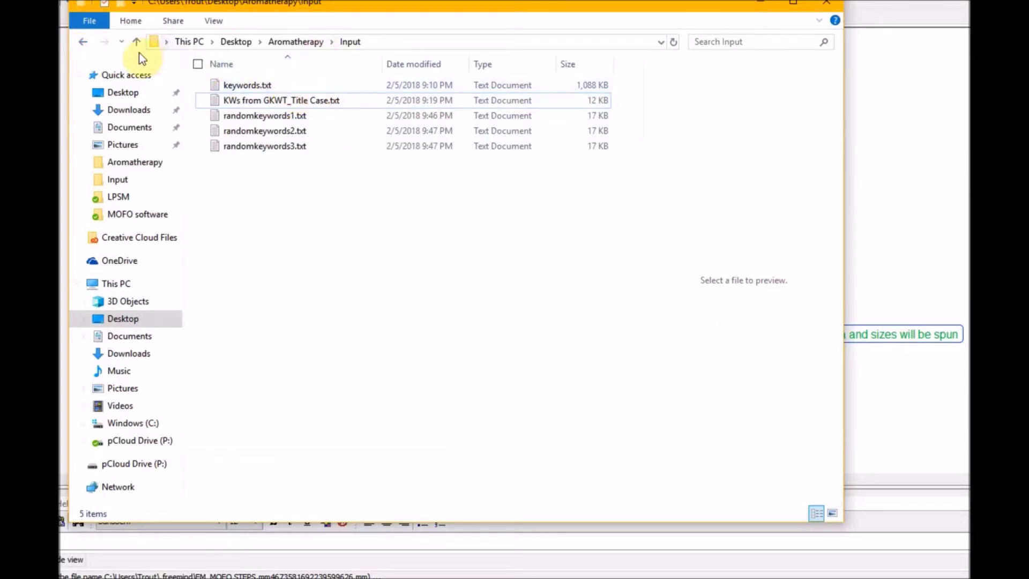
Step: Create a new folder named Output in the Aromatherapy folder
left_click(82, 42)
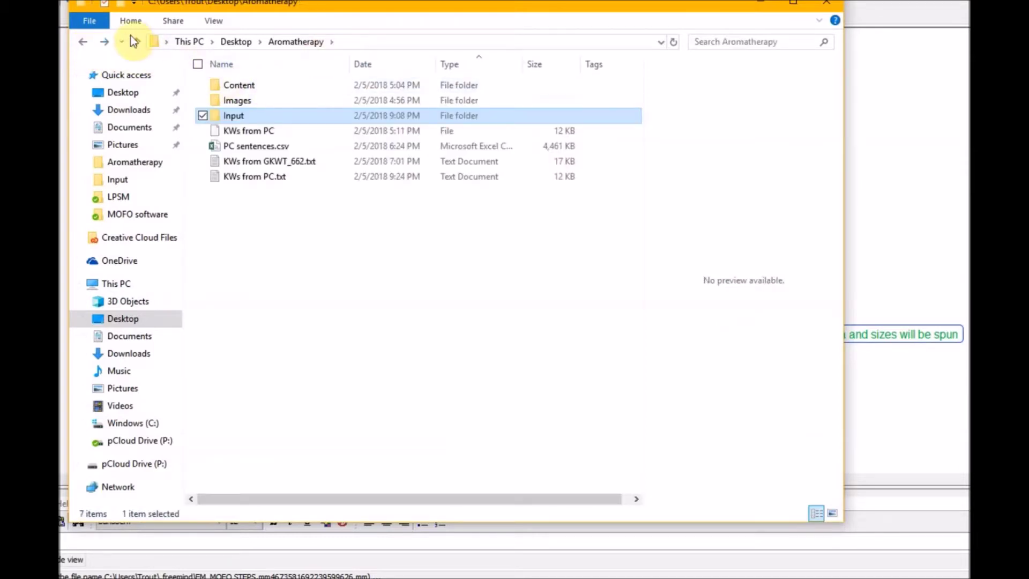
left_click(131, 22)
left_click(406, 75)
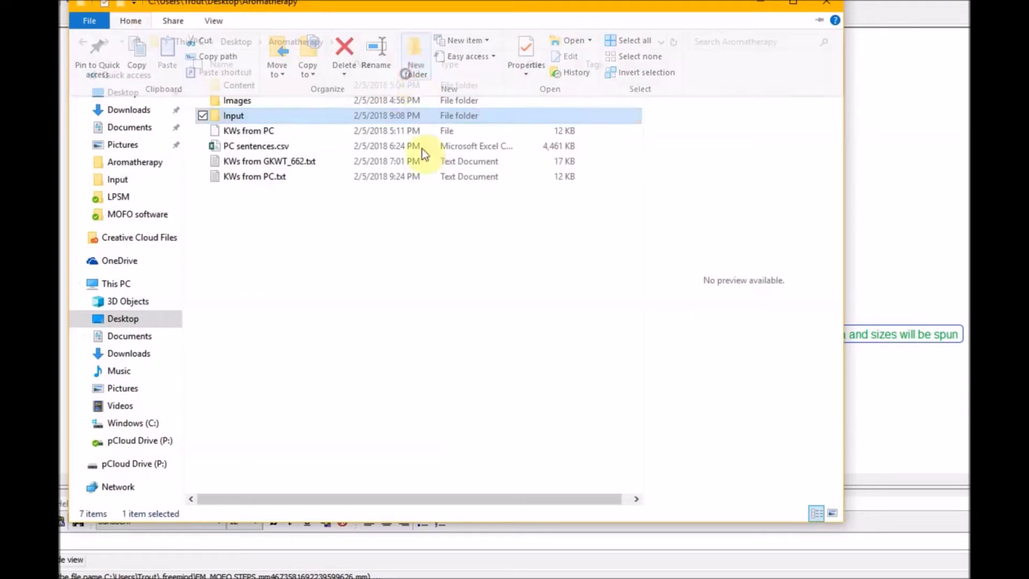
type("O")
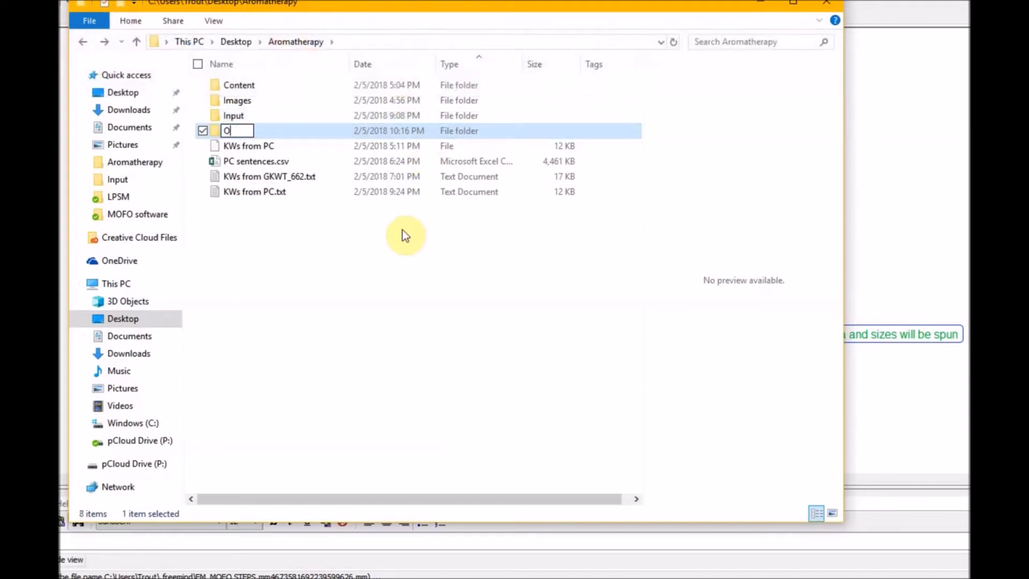
type("utput")
key("Return")
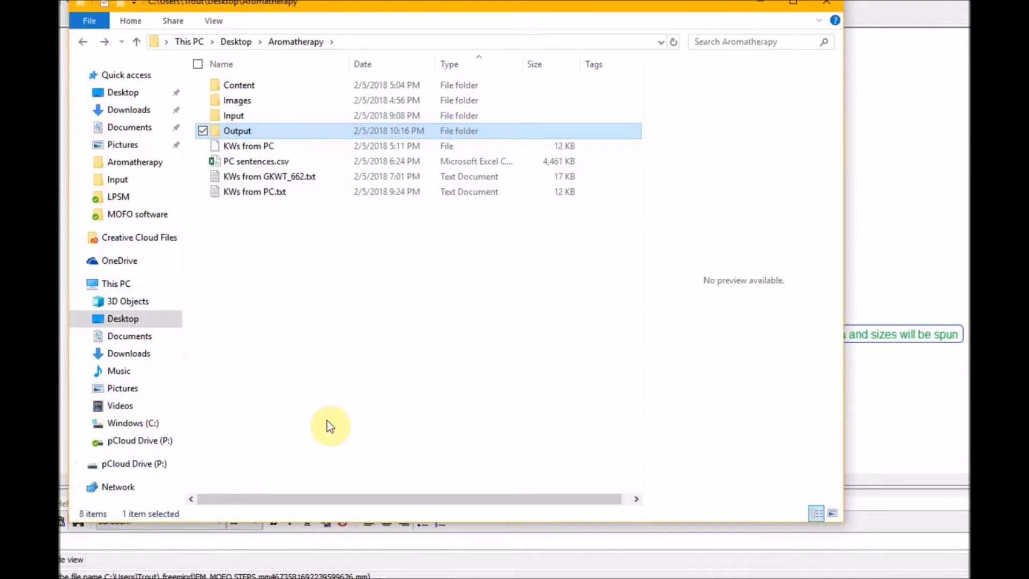
Step: Switch to the FreeMind map to review the Traffic Factory steps, and return to the Aromatherapy folder in File Explorer
key("alt+Tab")
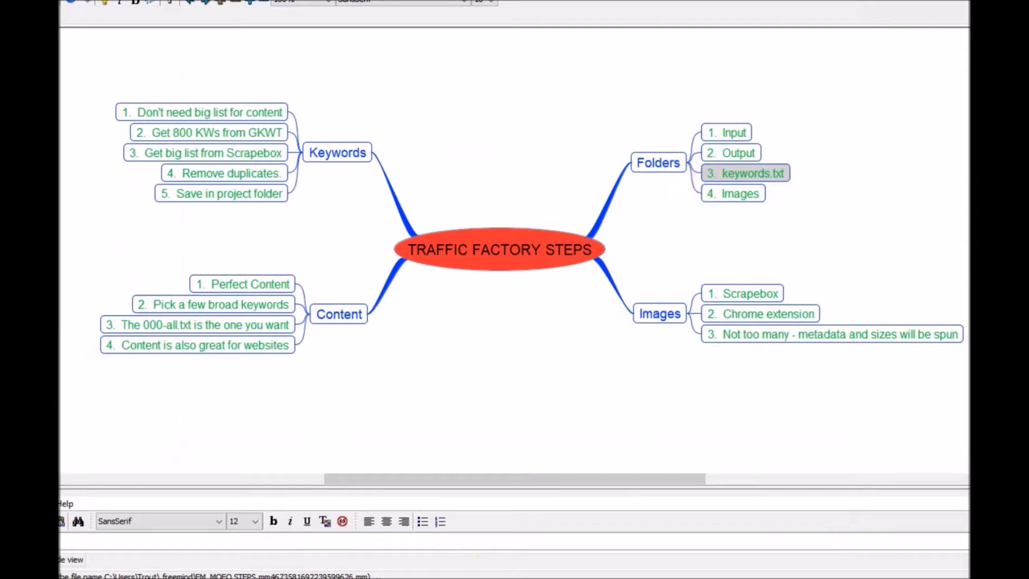
mouse_move(553, 578)
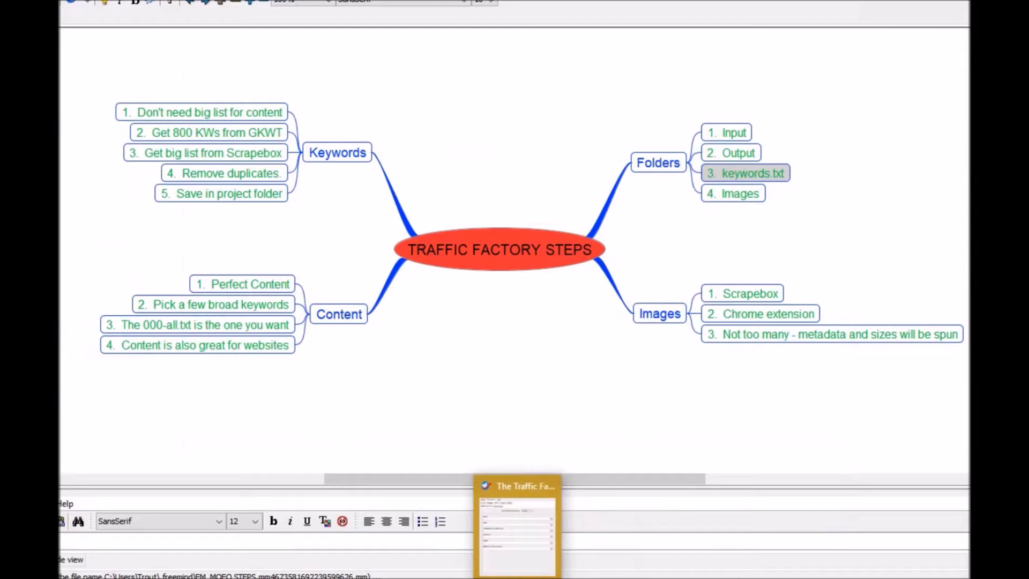
mouse_move(340, 578)
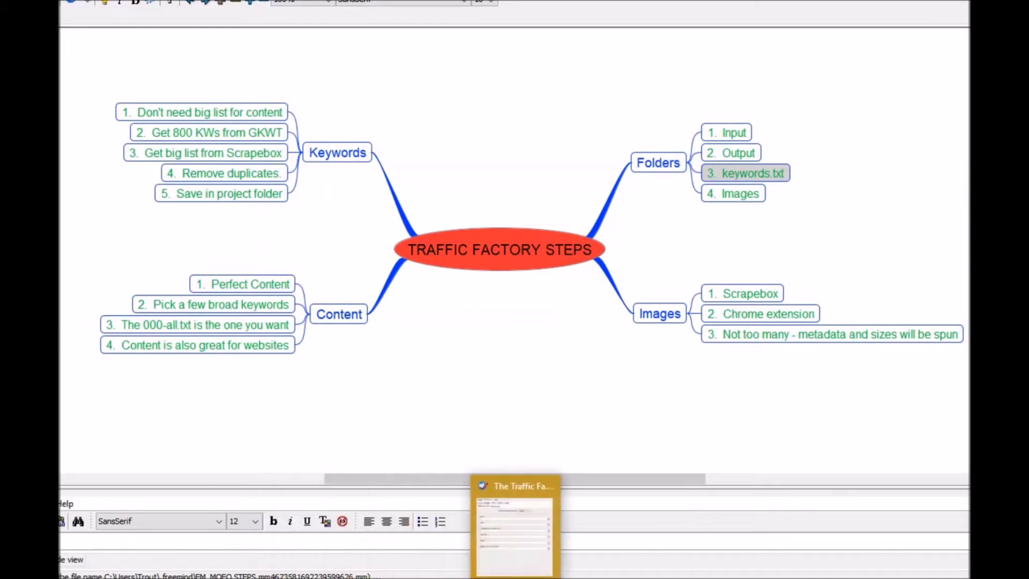
left_click(477, 578)
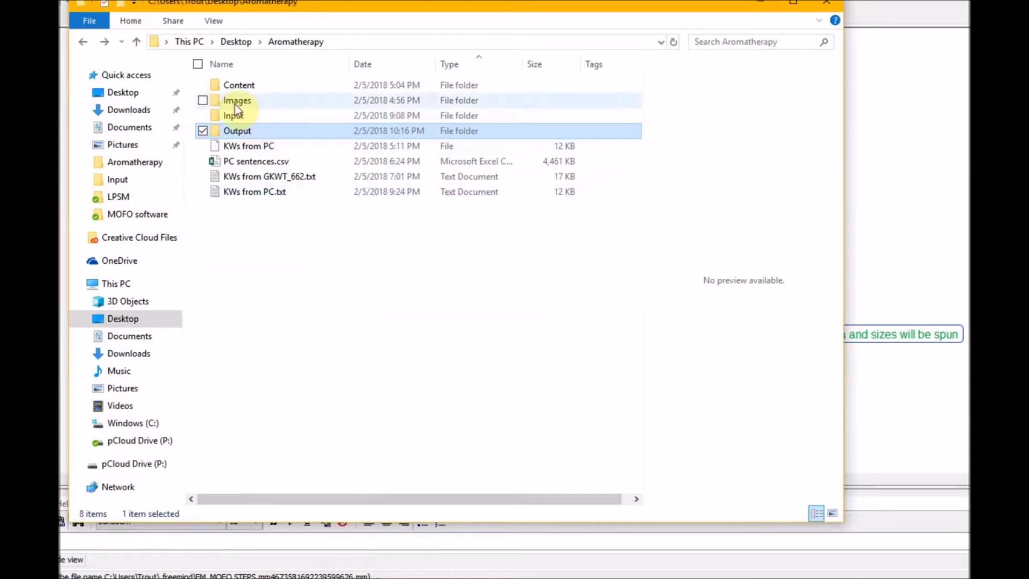
mouse_move(234, 104)
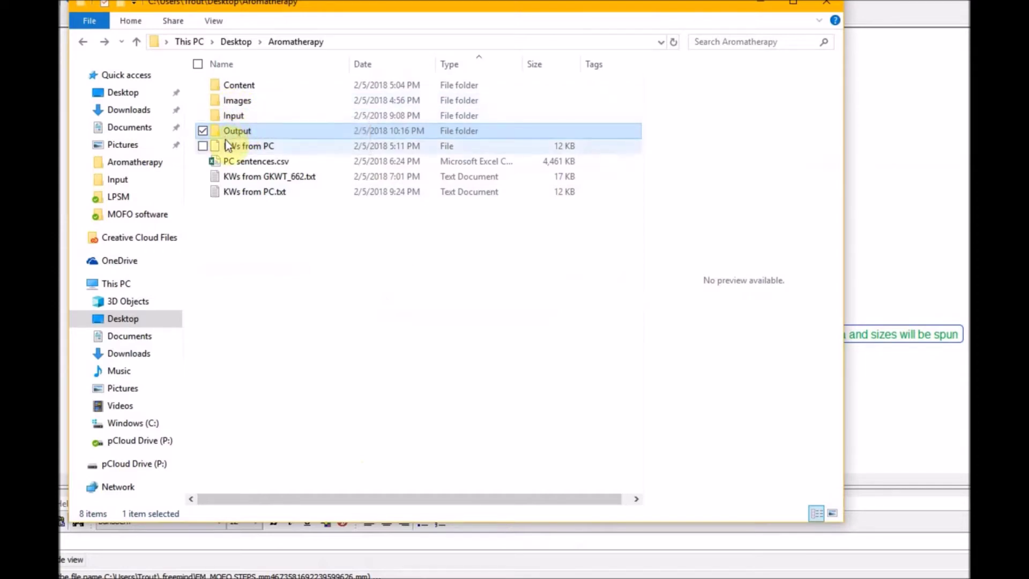
Step: Open keywords.txt from the Input folder and copy its entire keyword list
left_click(233, 118)
double_click(233, 118)
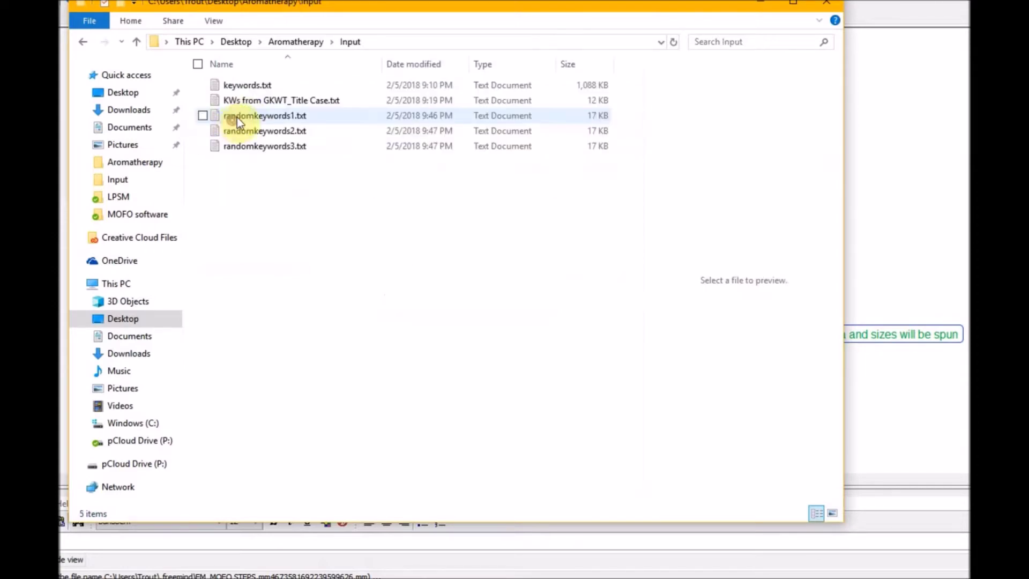
left_click(245, 85)
double_click(246, 85)
right_click(560, 141)
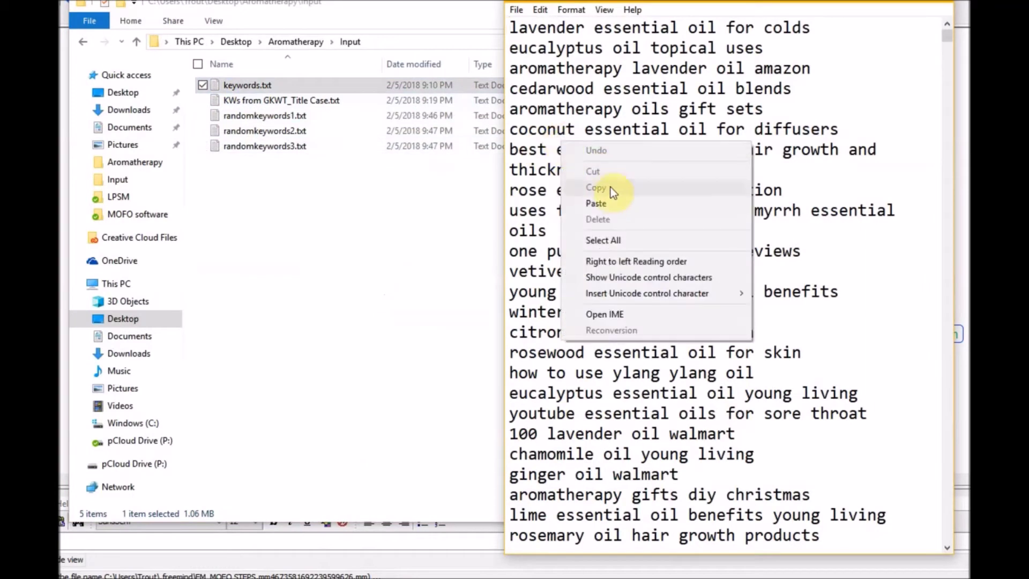
left_click(603, 240)
right_click(609, 217)
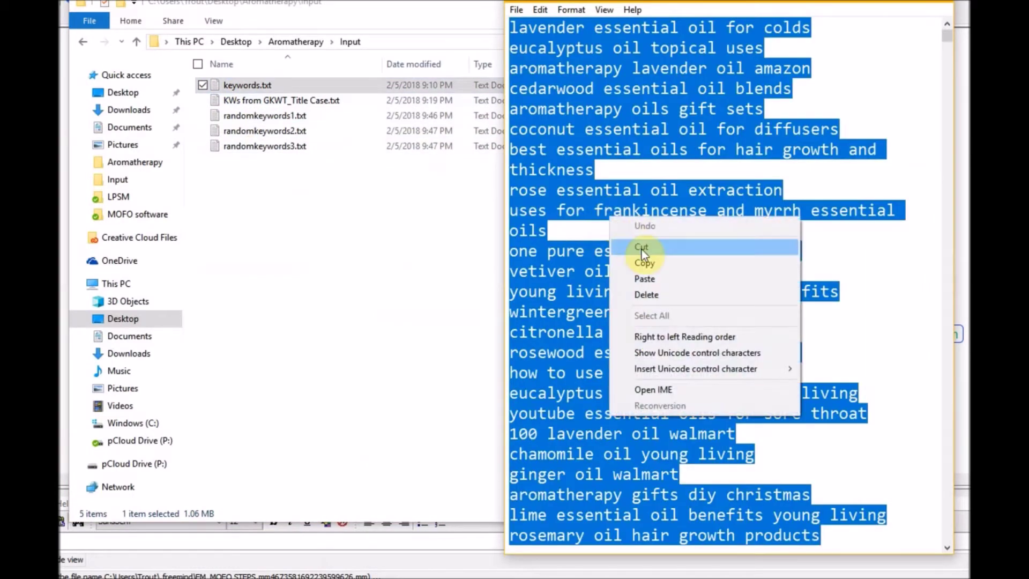
left_click(645, 262)
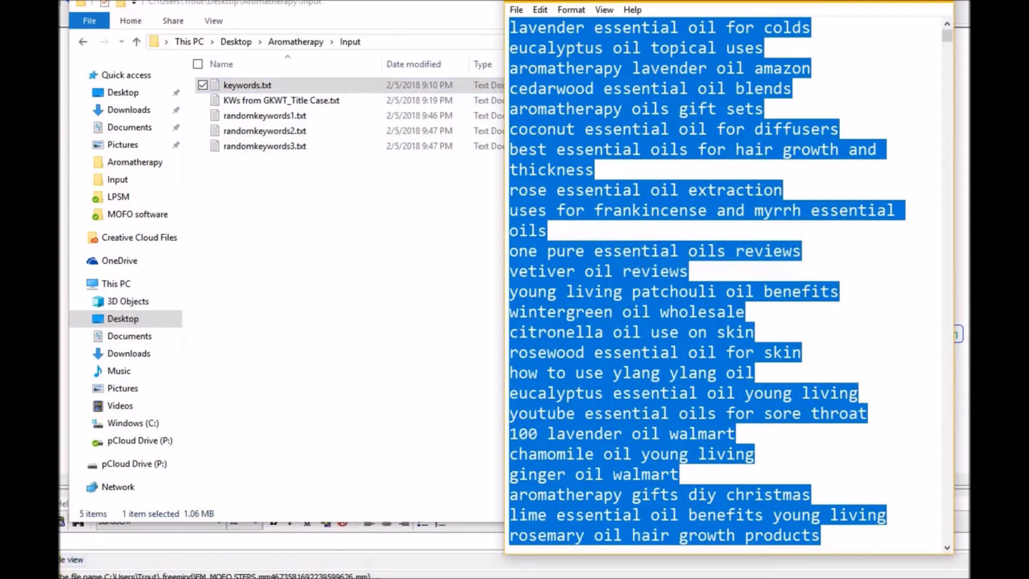
scroll(644, 262, "down", 10)
Step: Switch to Notepad++, paste the copied keyword list into a new document and check the line numbers at its end
key("super")
scroll(276, 390, "down", 1)
left_click(306, 351)
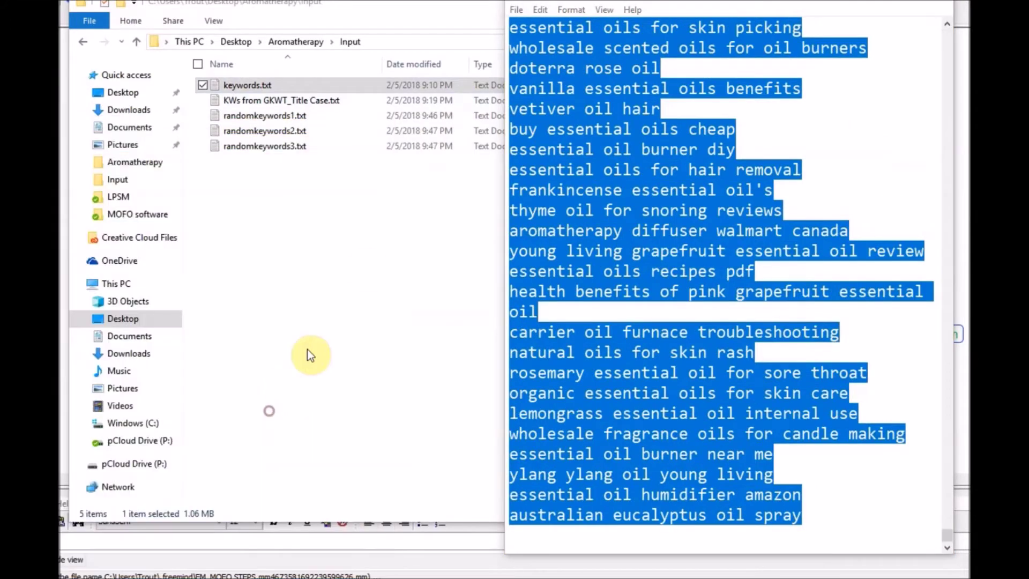
left_click(175, 70)
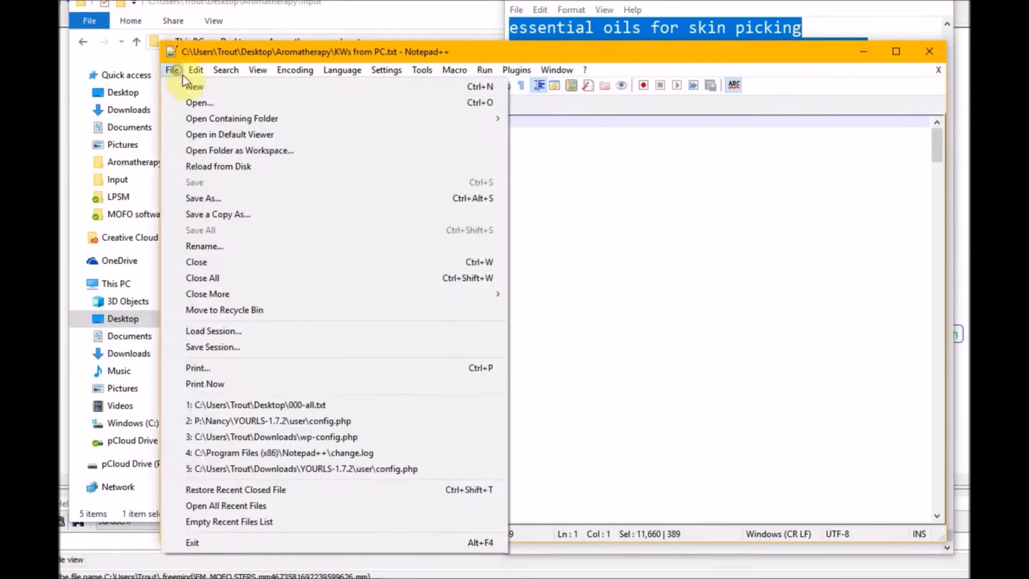
left_click(169, 85)
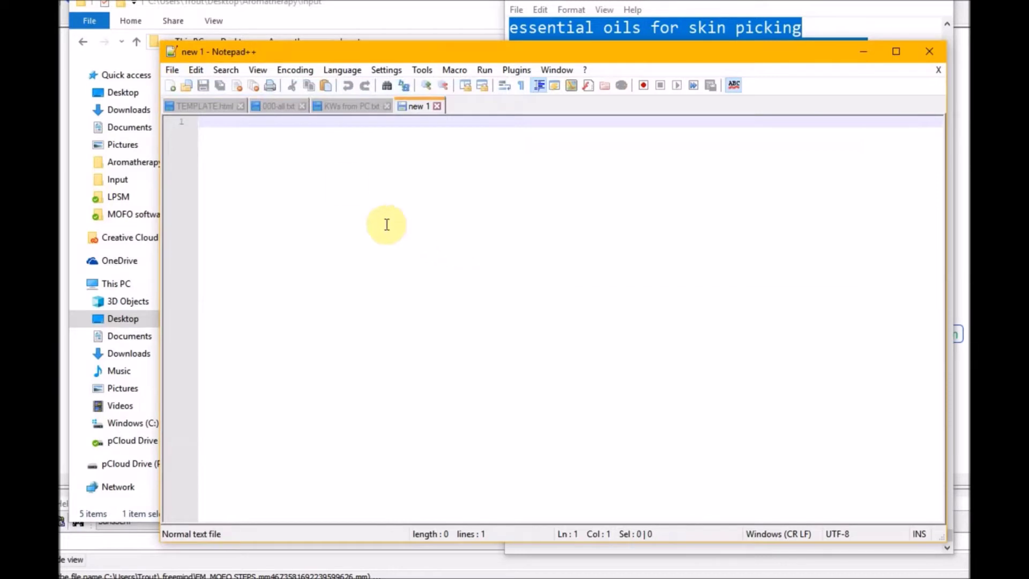
right_click(347, 185)
left_click(382, 225)
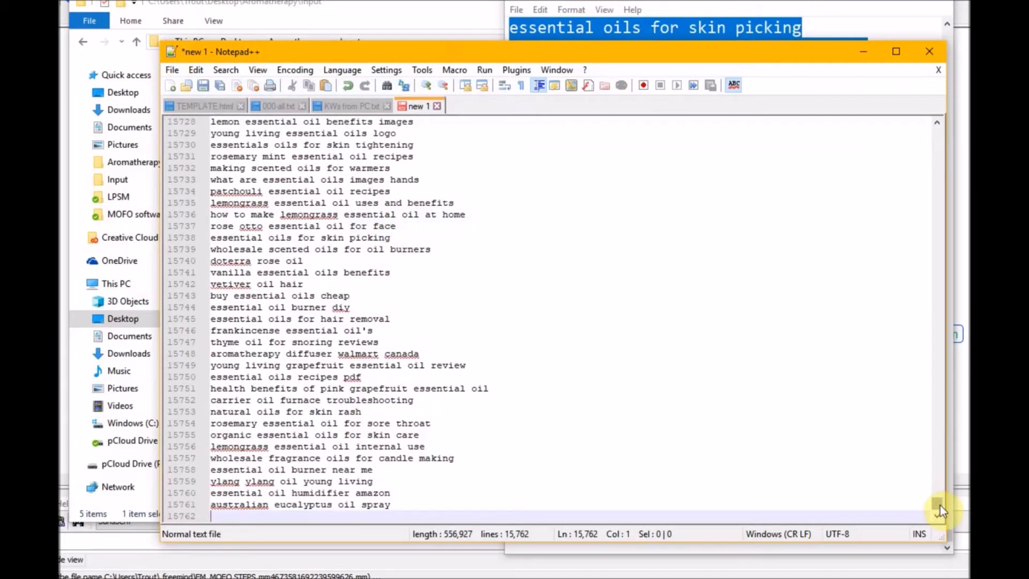
mouse_move(940, 506)
left_mouse_down()
mouse_move(934, 148)
mouse_move(934, 501)
left_mouse_up()
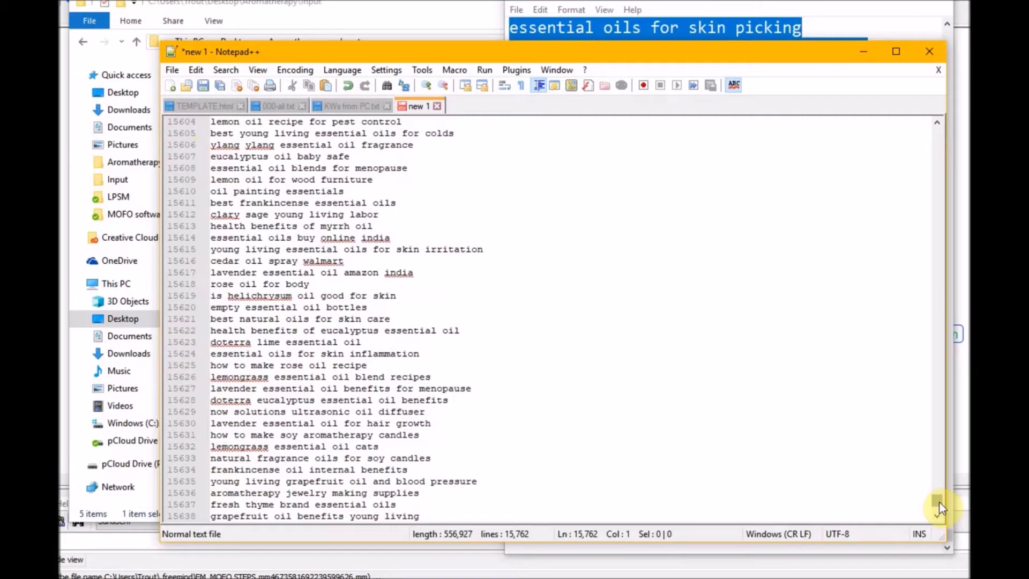
left_click_drag(940, 503, 944, 531)
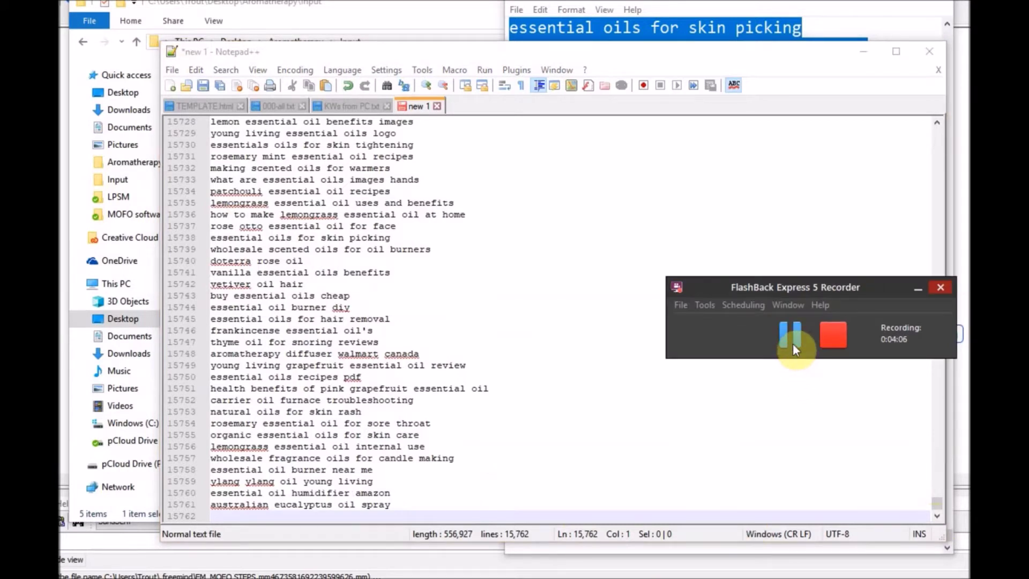
Step: Compare the two split keyword lists, keywords.txt and keywords2.txt
left_click(790, 335)
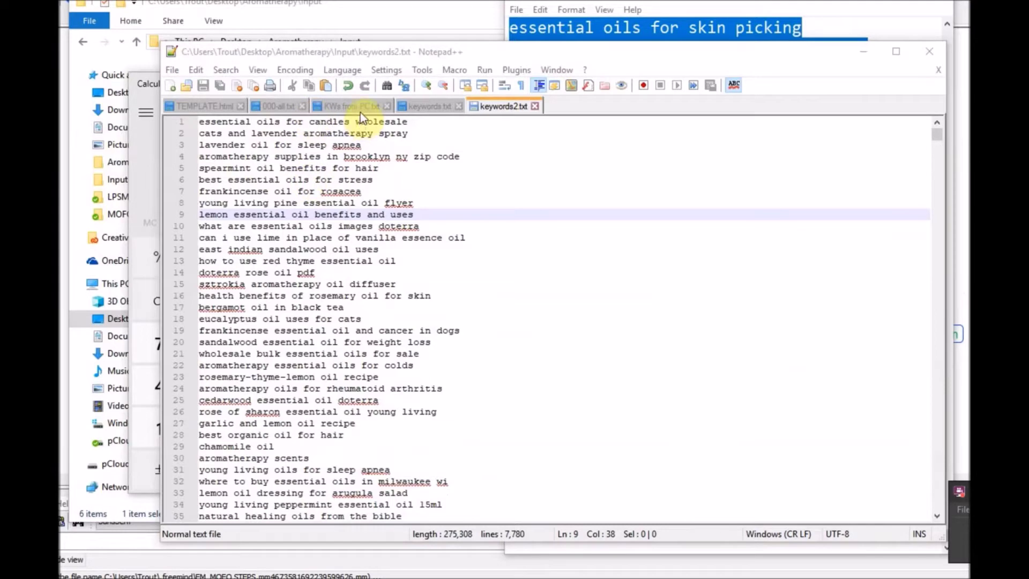
left_click(416, 105)
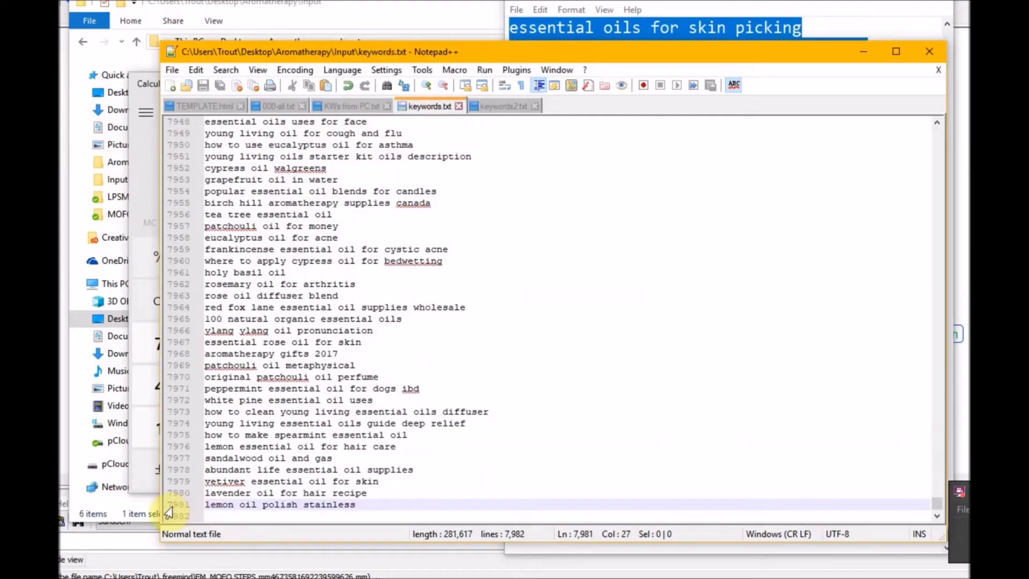
left_click(485, 107)
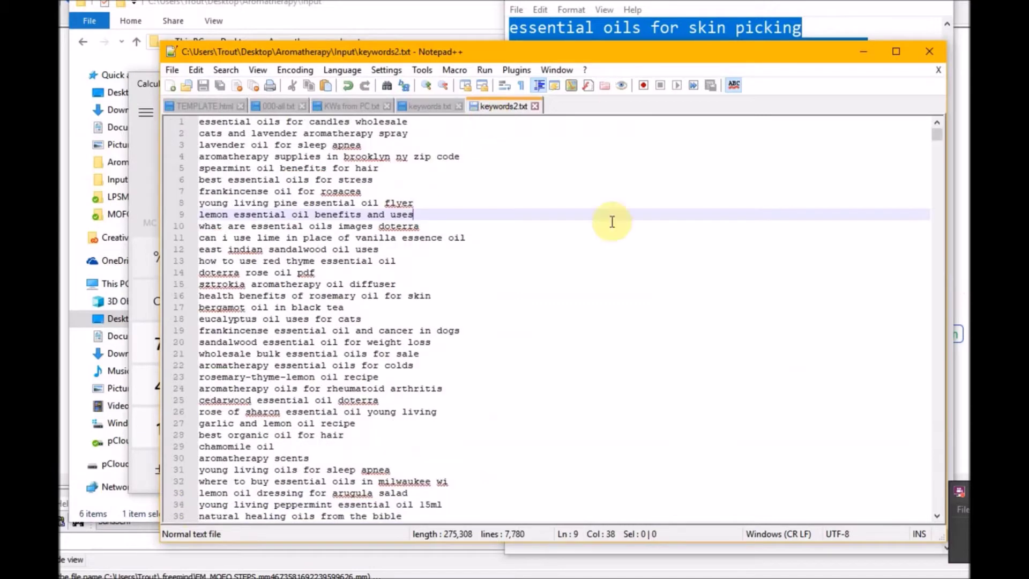
Step: Check the line numbers at the end of keywords2.txt, and switch to File Explorer to compare keywords.txt and keywords2.txt in the Input folder
left_click(933, 137)
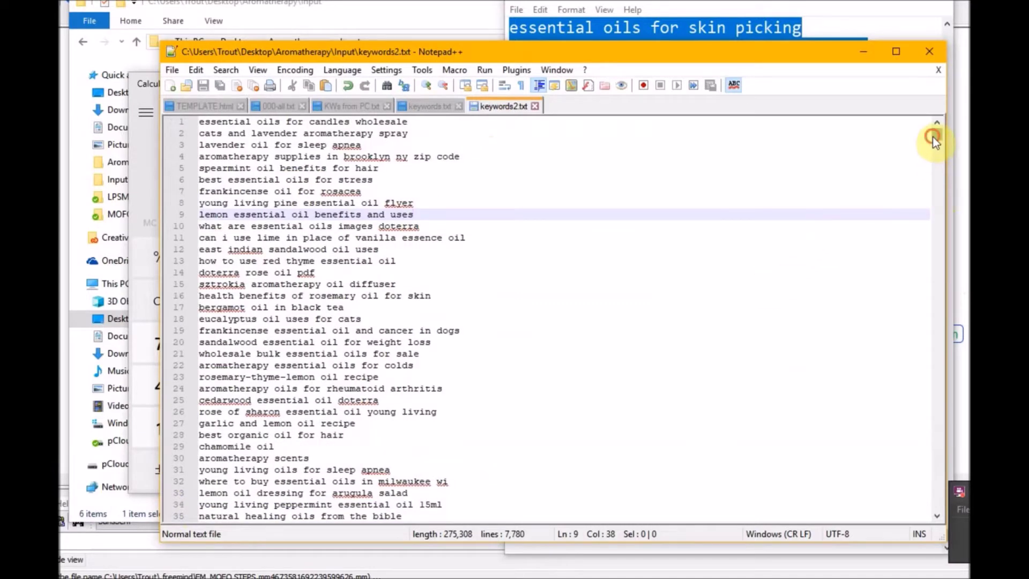
left_click_drag(934, 139, 941, 517)
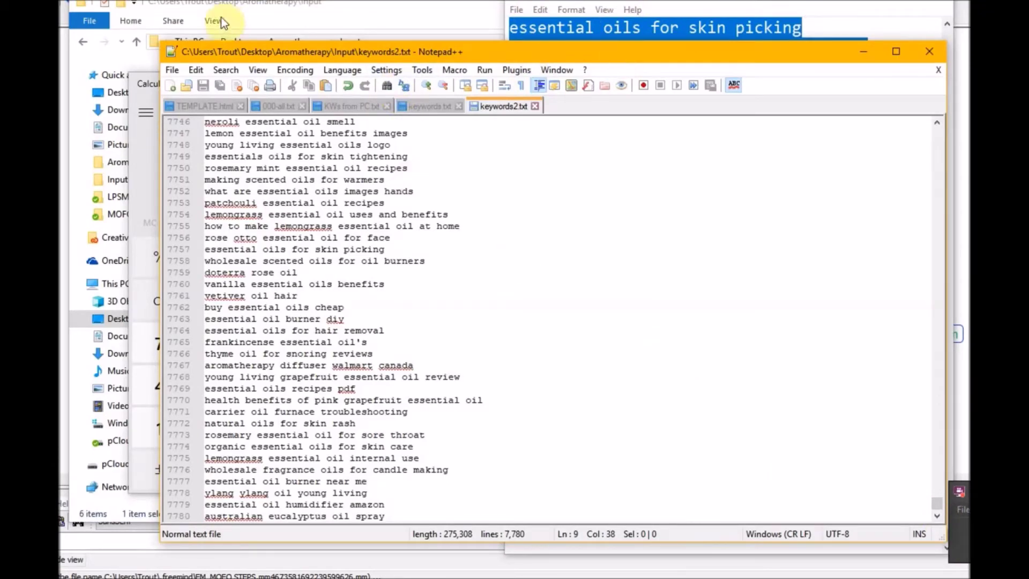
left_click(291, 4)
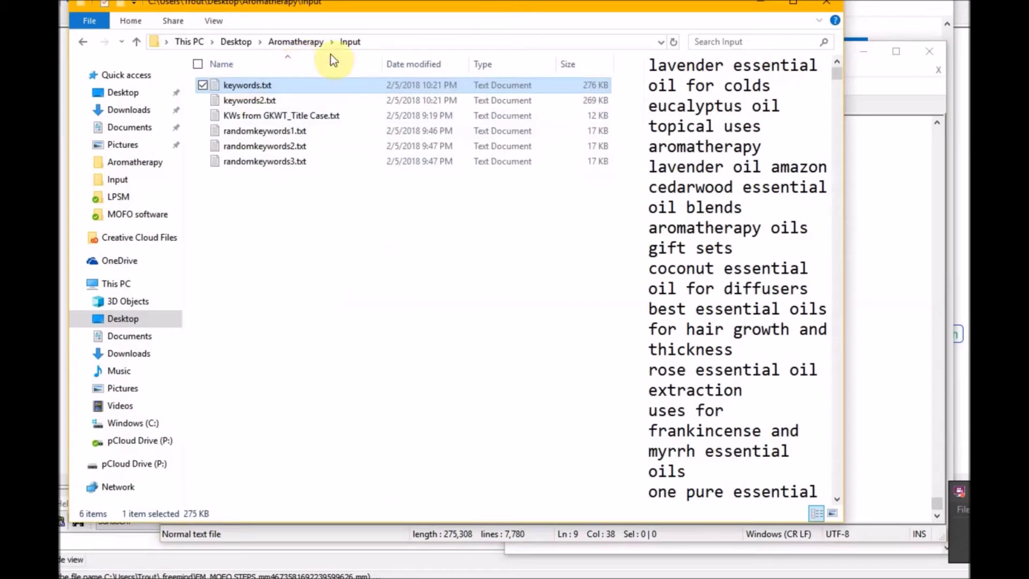
left_click(255, 101)
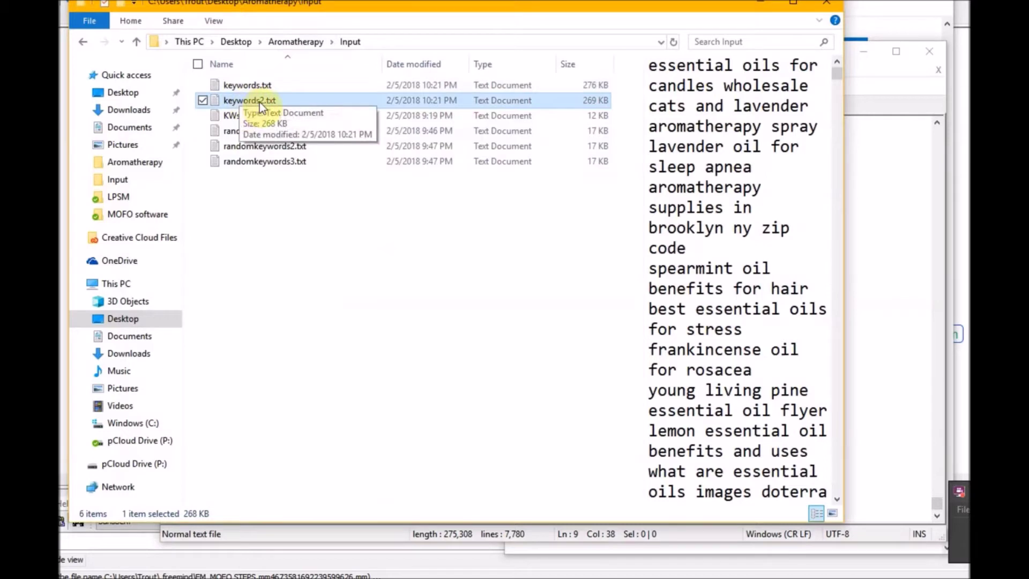
left_click(260, 101)
left_click(235, 88)
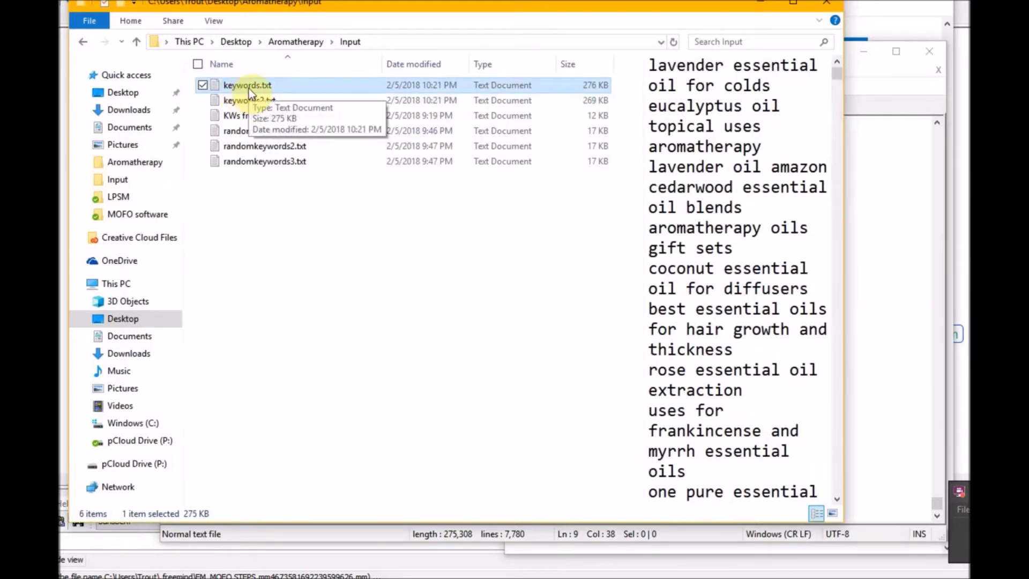
left_click(265, 100)
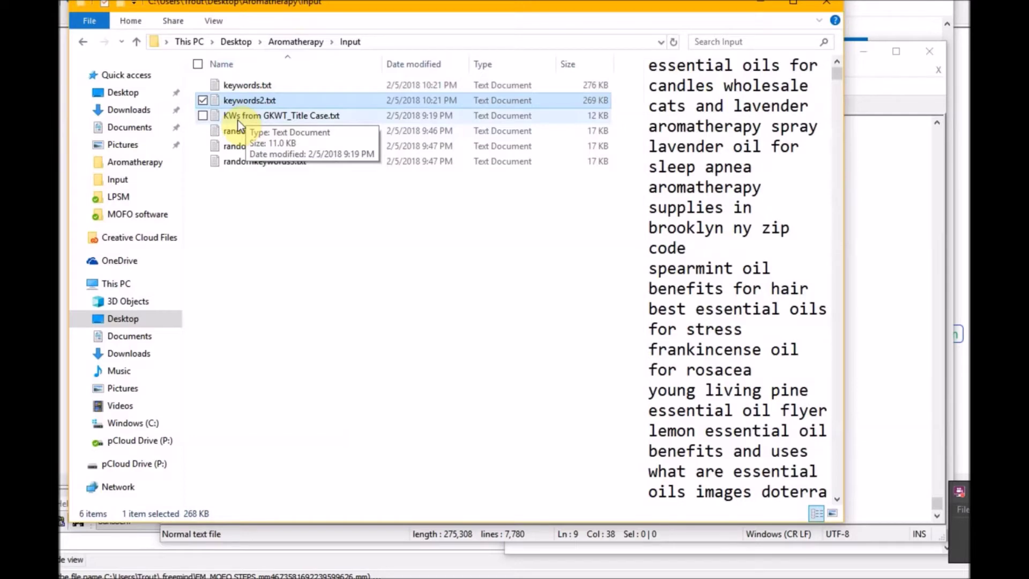
Step: Preview KWs from GKWT_Title Case.txt and the three randomkeywords files in the Input folder
left_click(262, 117)
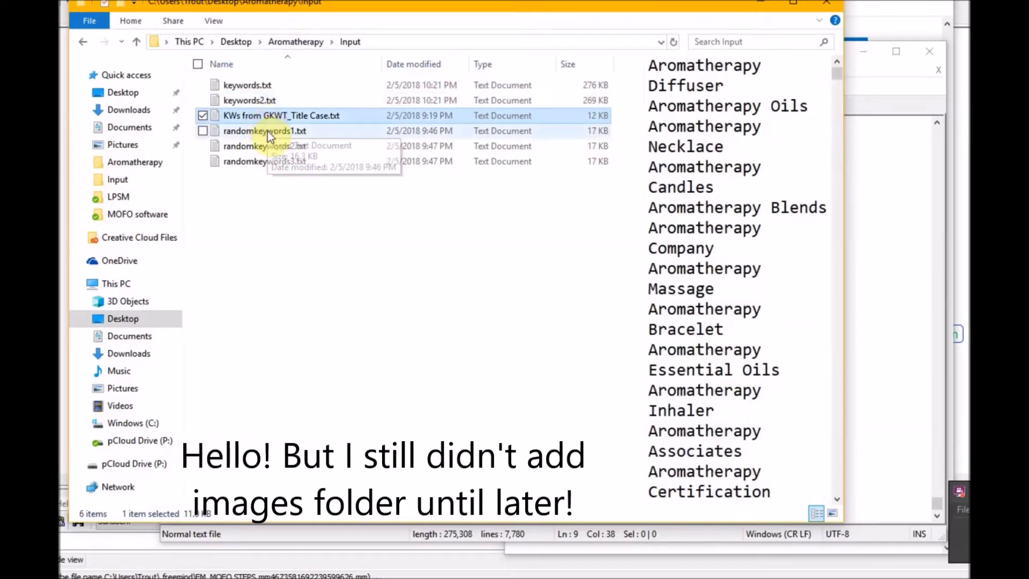
left_click(268, 132)
left_click(267, 143)
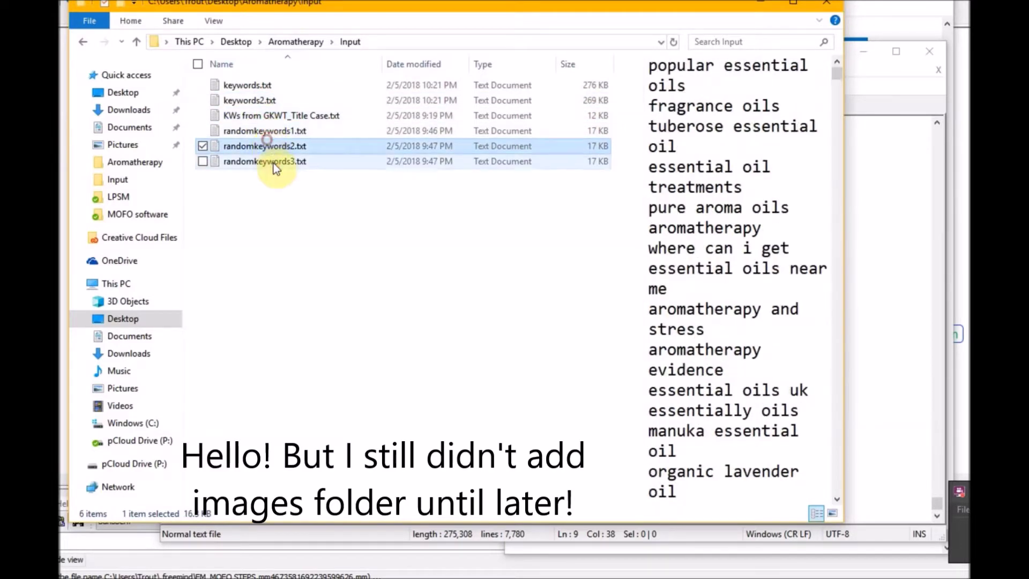
left_click(274, 163)
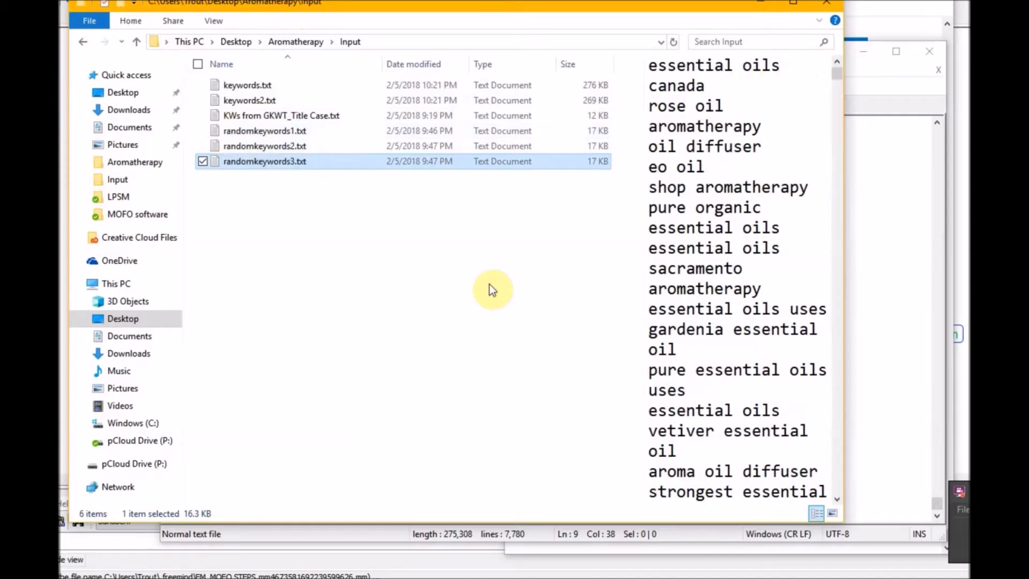
Step: Close Notepad++ and the Notepad keyword list, and go up to the Aromatherapy folder with its Images folder selected
left_click(880, 234)
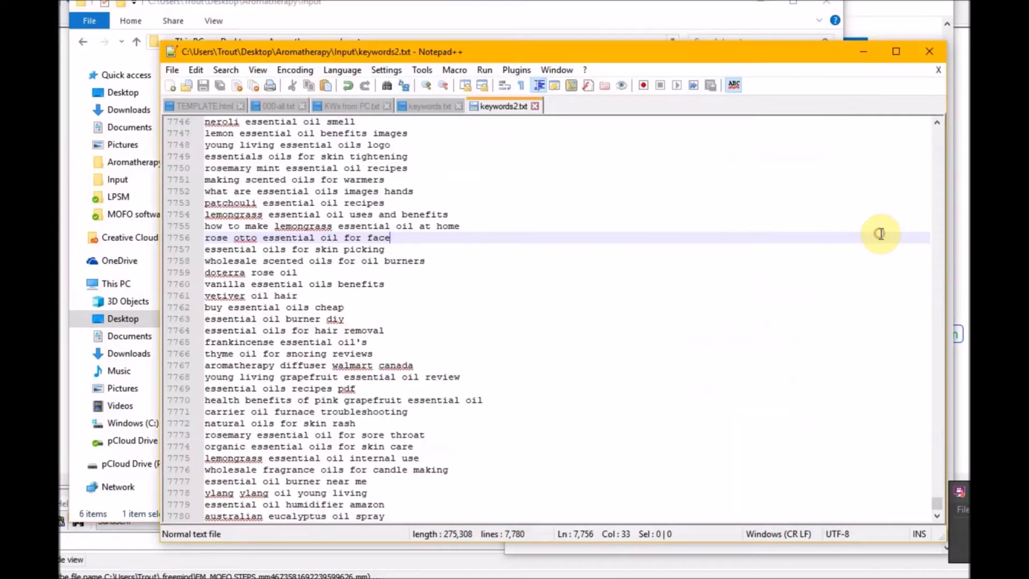
left_click(933, 47)
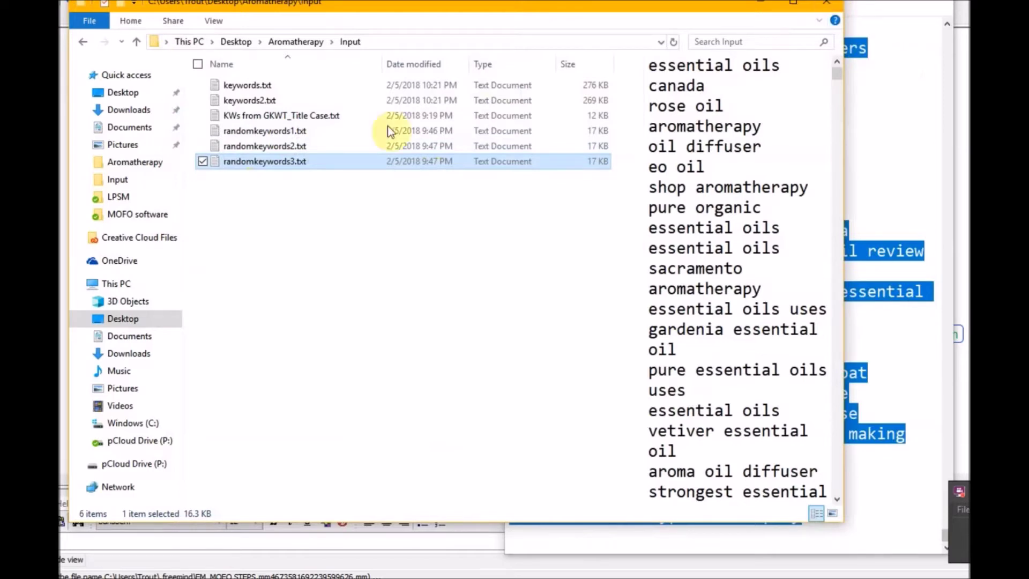
left_click(138, 42)
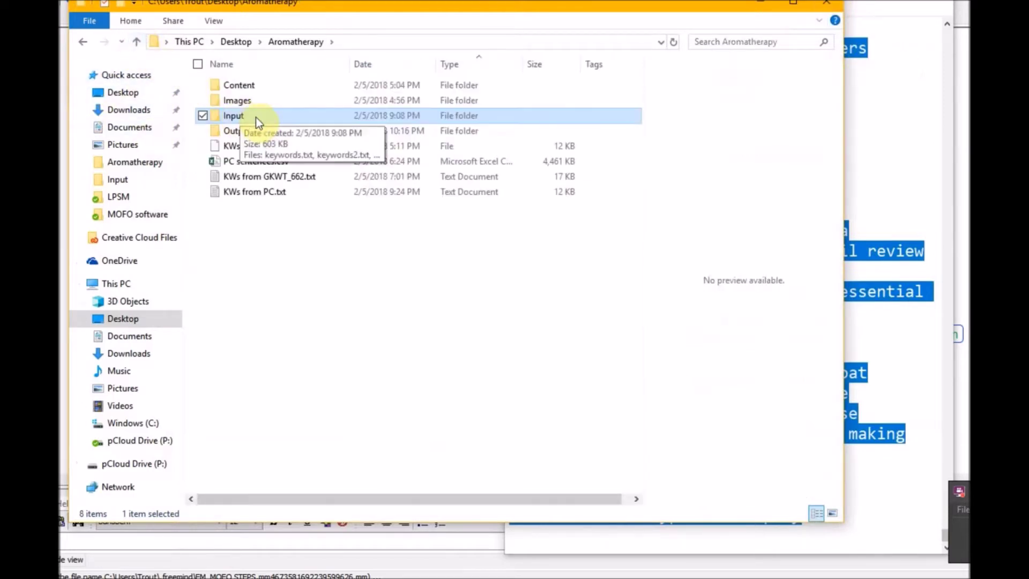
left_click(236, 100)
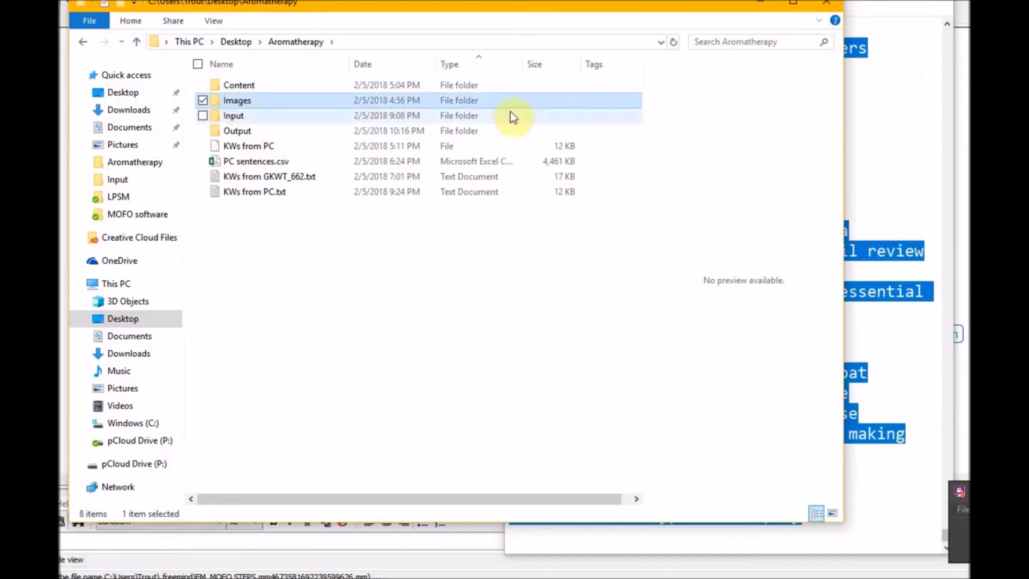
left_click(885, 127)
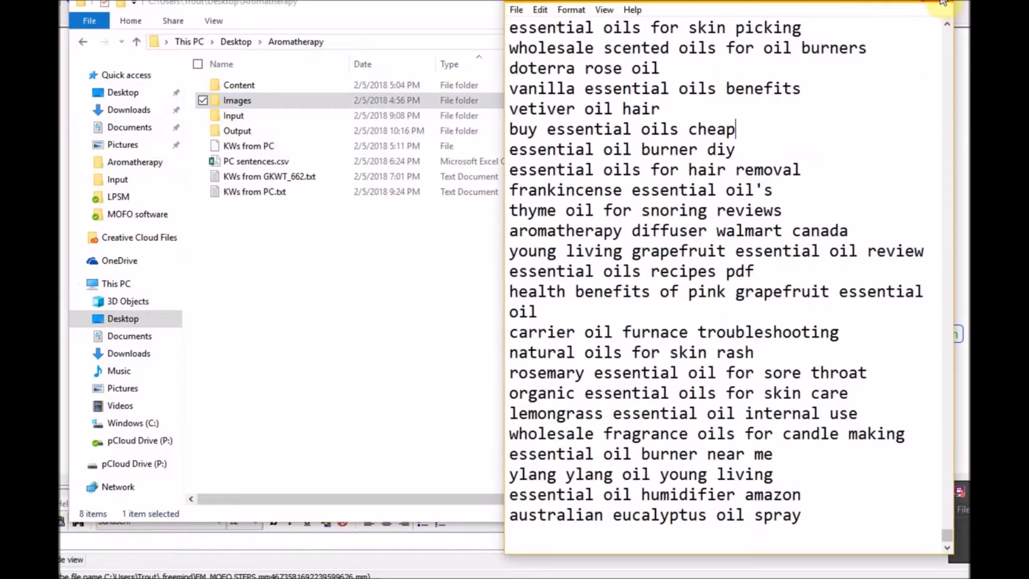
left_click(945, 3)
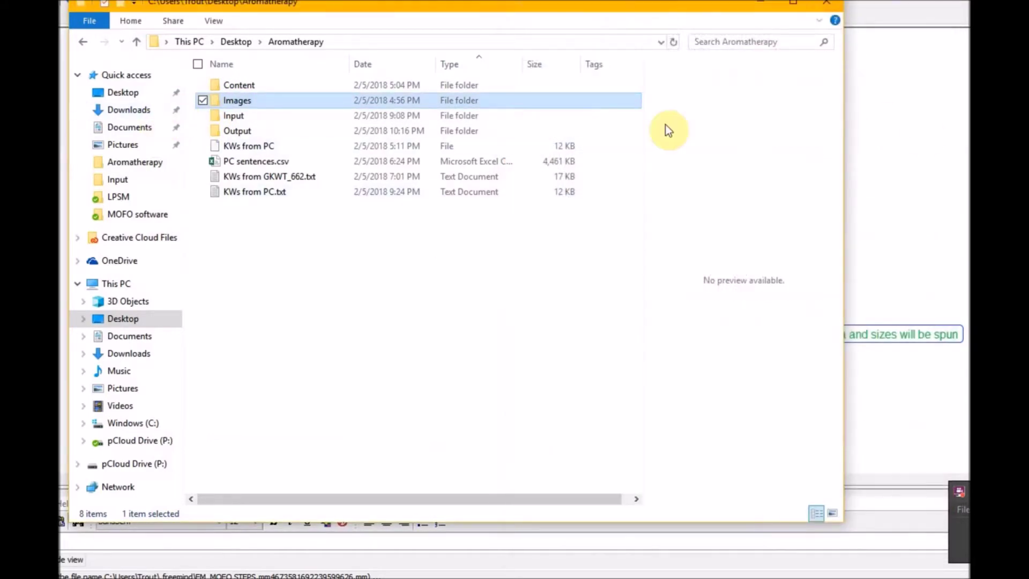
Step: Switch to the FreeMind map, move the 1. Input node under 2. Output, and try to return it to the Folders branch
left_click(909, 136)
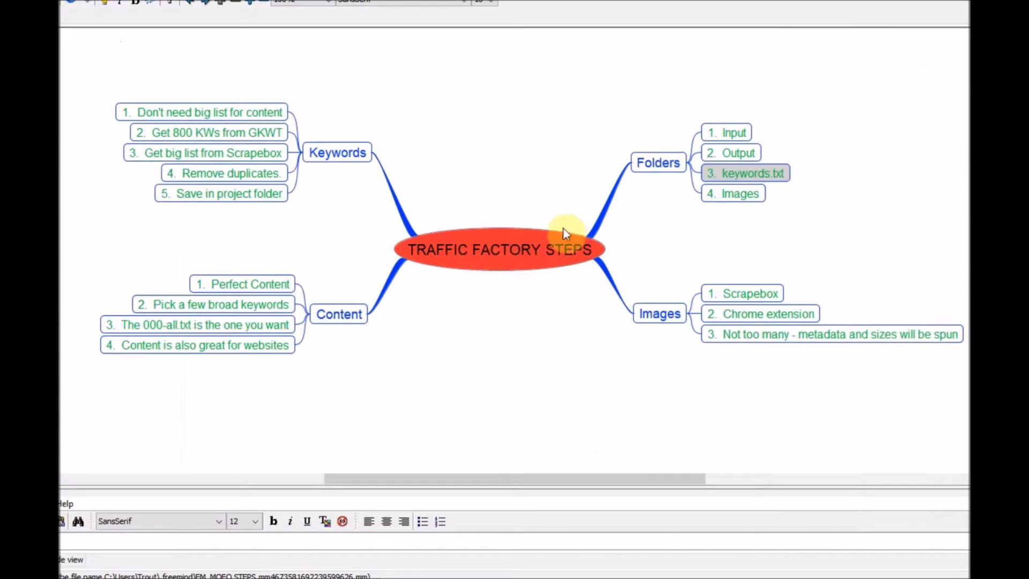
left_click(747, 195)
mouse_move(732, 136)
left_mouse_down()
mouse_move(737, 155)
mouse_move(735, 130)
left_mouse_up()
left_click_drag(805, 145, 724, 127)
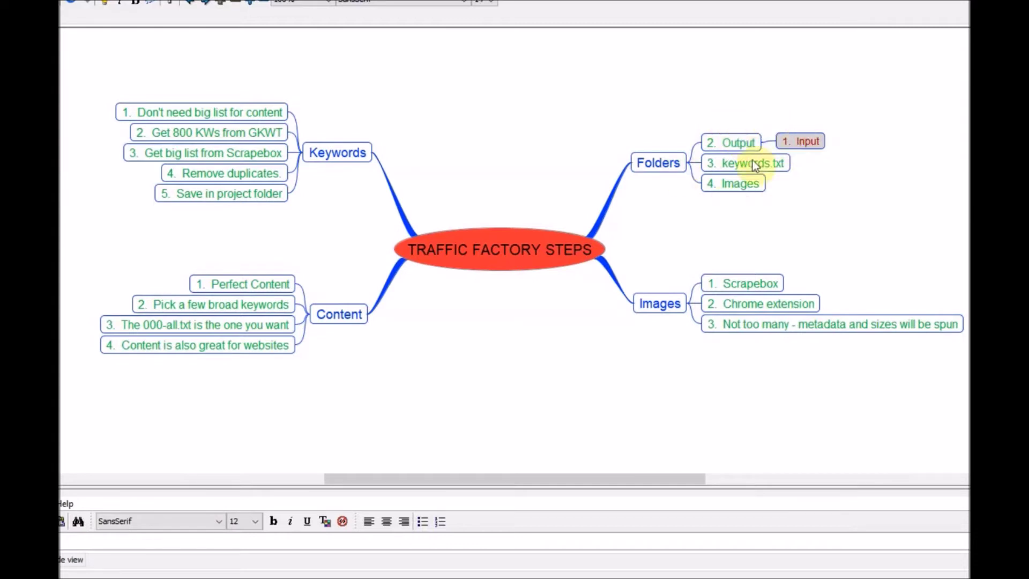
left_click_drag(802, 145, 716, 138)
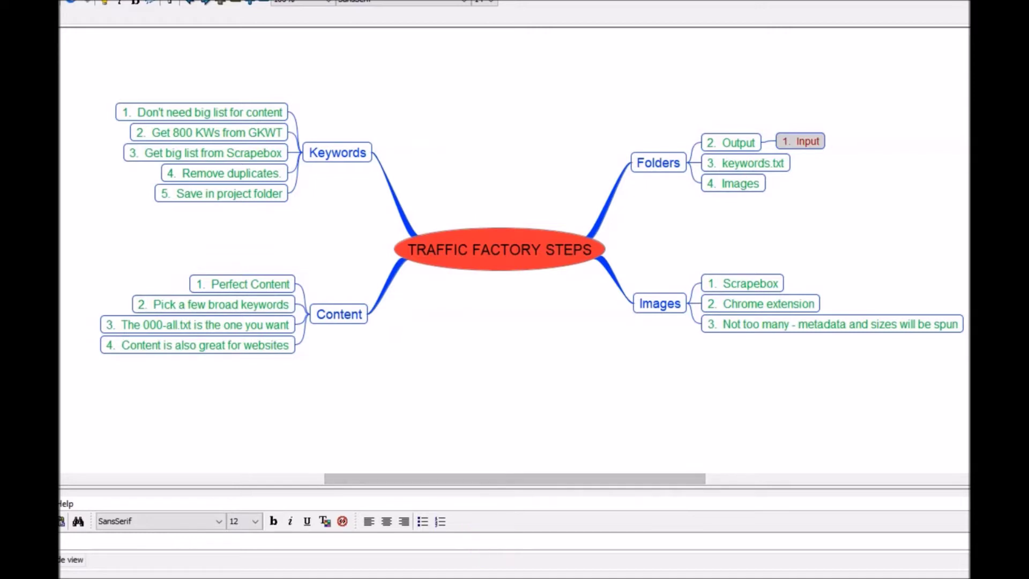
Step: Switch to The Traffic Factory and show the Content settings of the Site generator
key("alt+Tab")
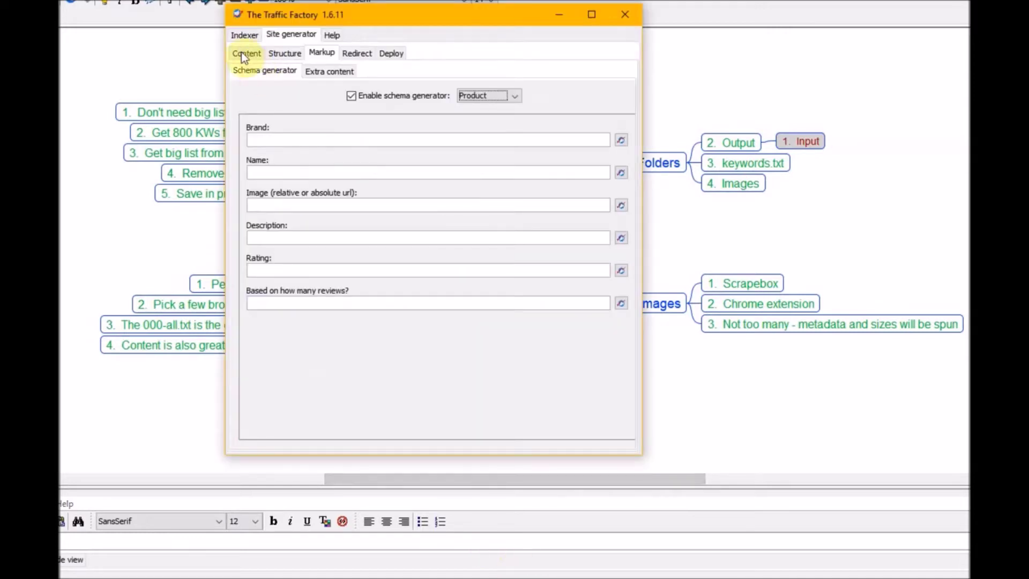
left_click(240, 39)
left_click(272, 33)
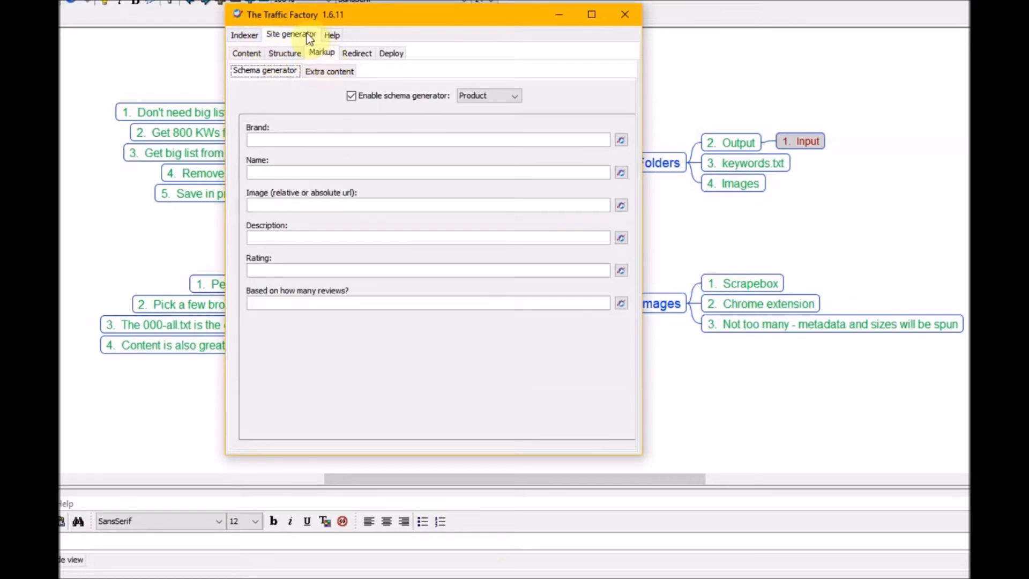
left_click(249, 53)
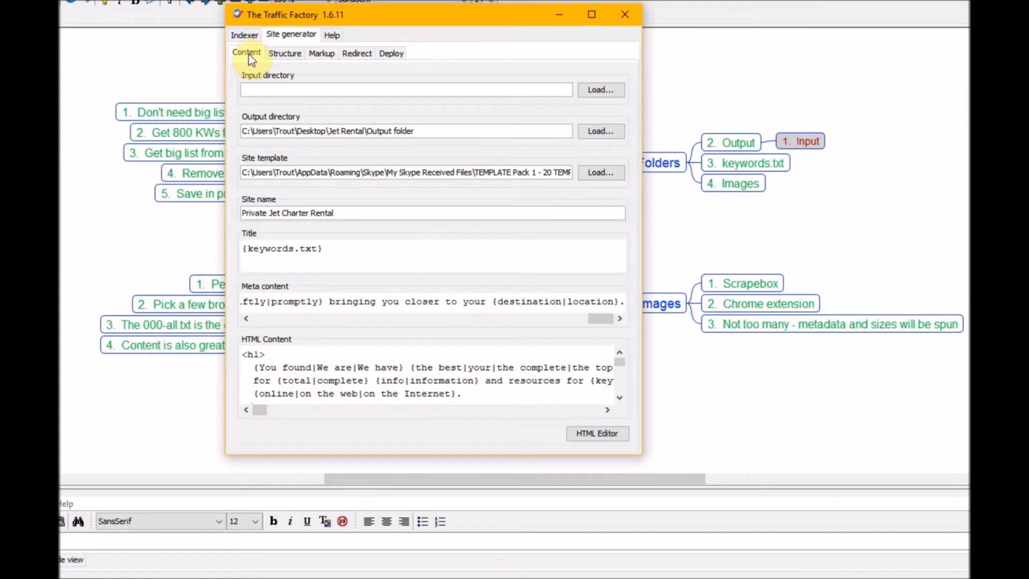
Step: Set the input directory to the Input folder inside the Desktop's Aromatherapy folder
left_click(602, 88)
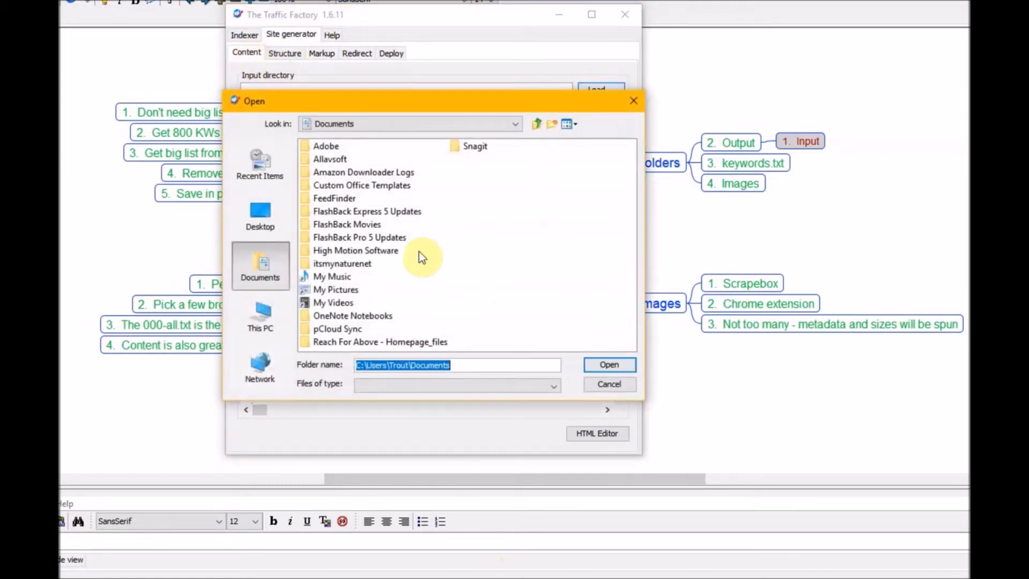
left_click(261, 209)
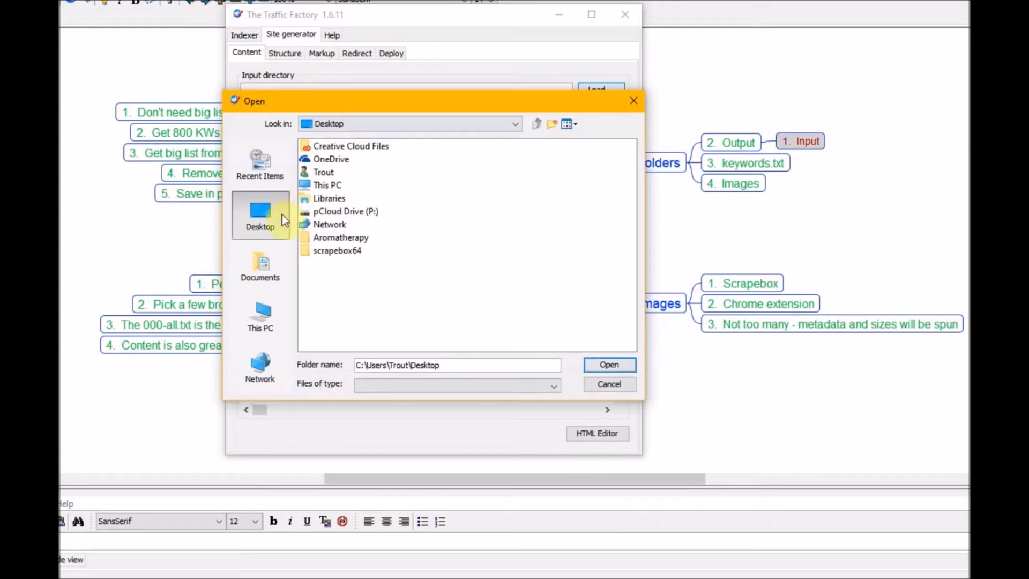
double_click(326, 241)
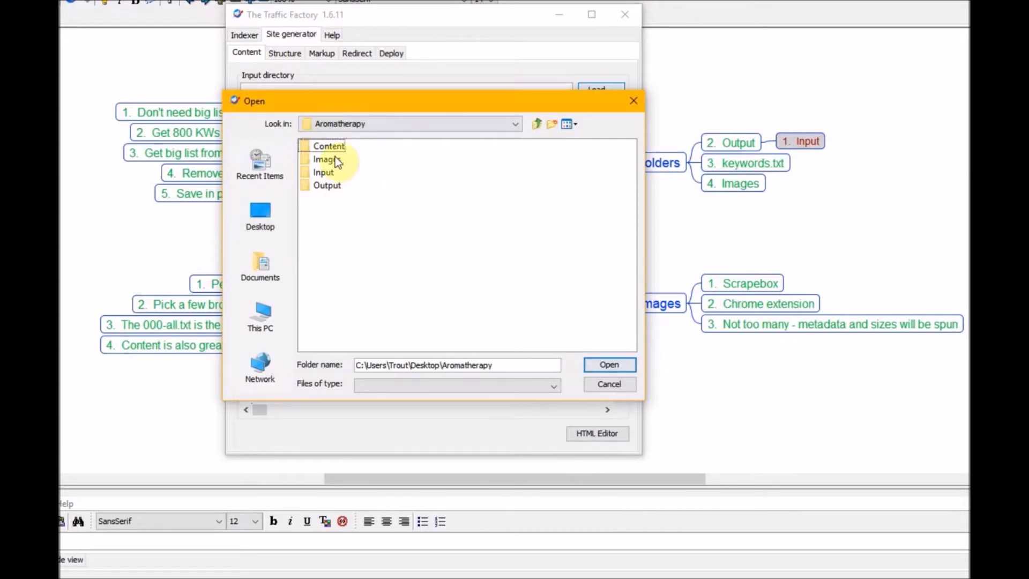
double_click(323, 173)
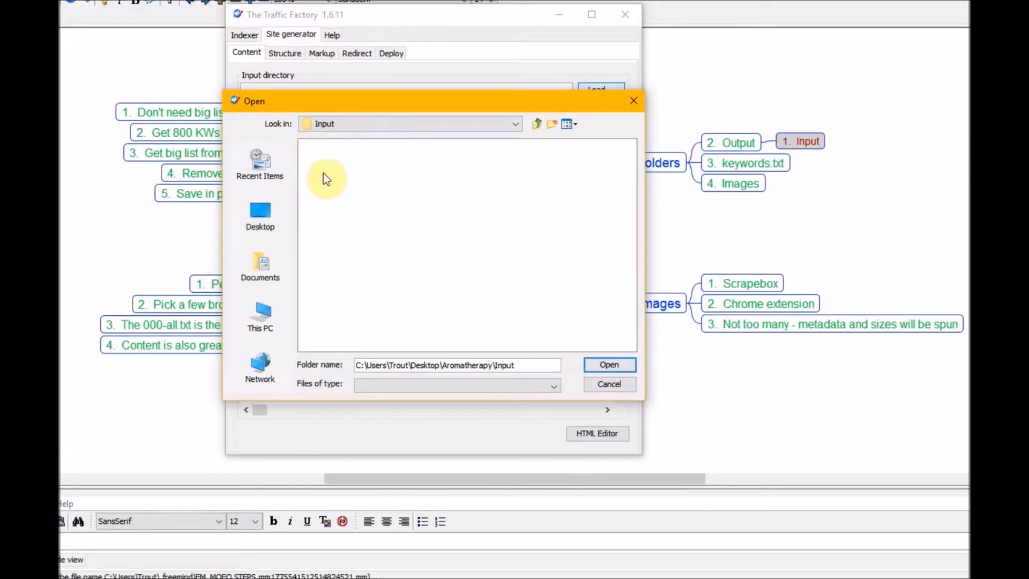
left_click(600, 369)
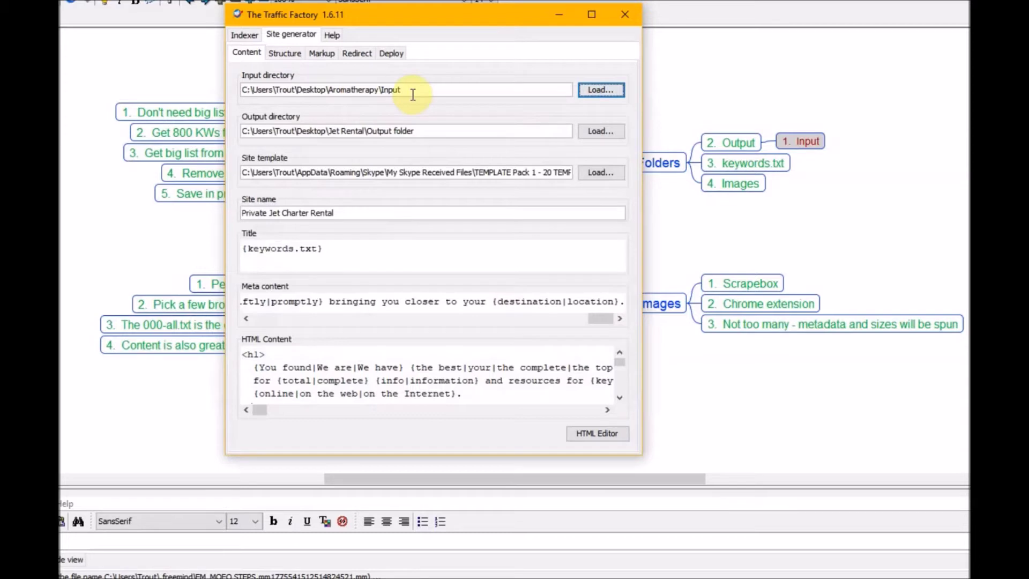
double_click(386, 91)
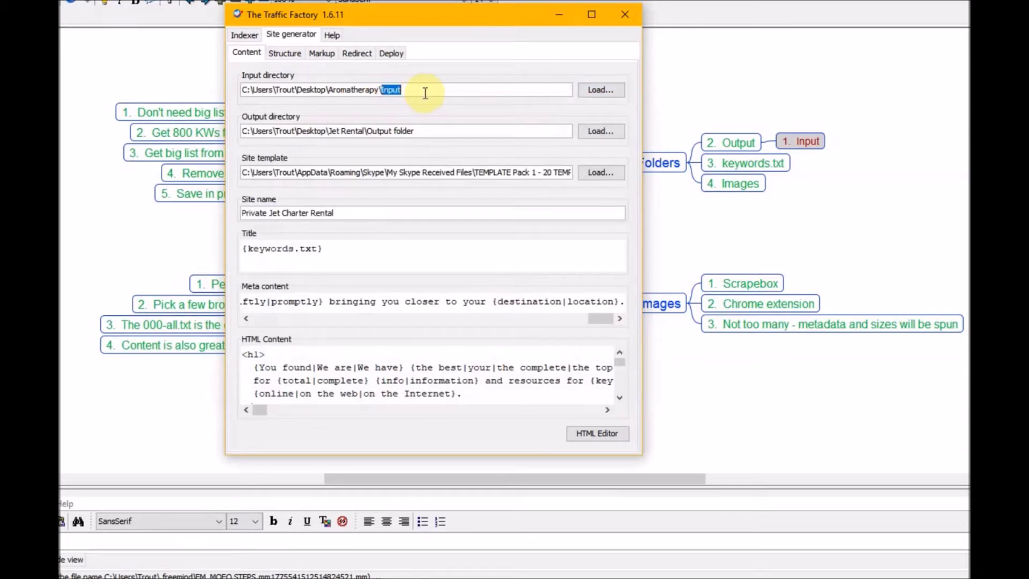
left_click(388, 90)
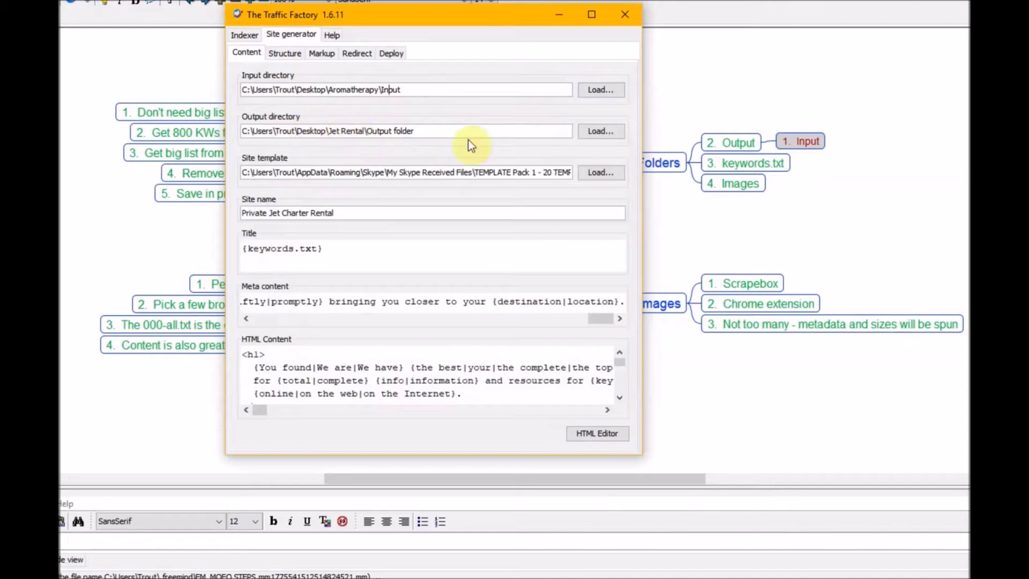
Step: Set the output directory to the Output folder inside the Desktop's Aromatherapy folder
left_click(601, 131)
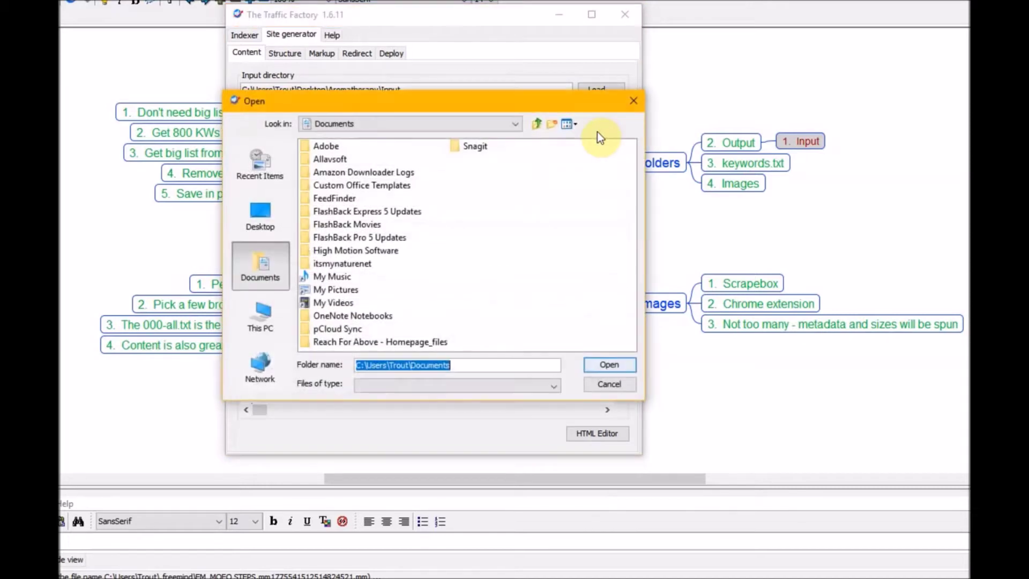
left_click(260, 214)
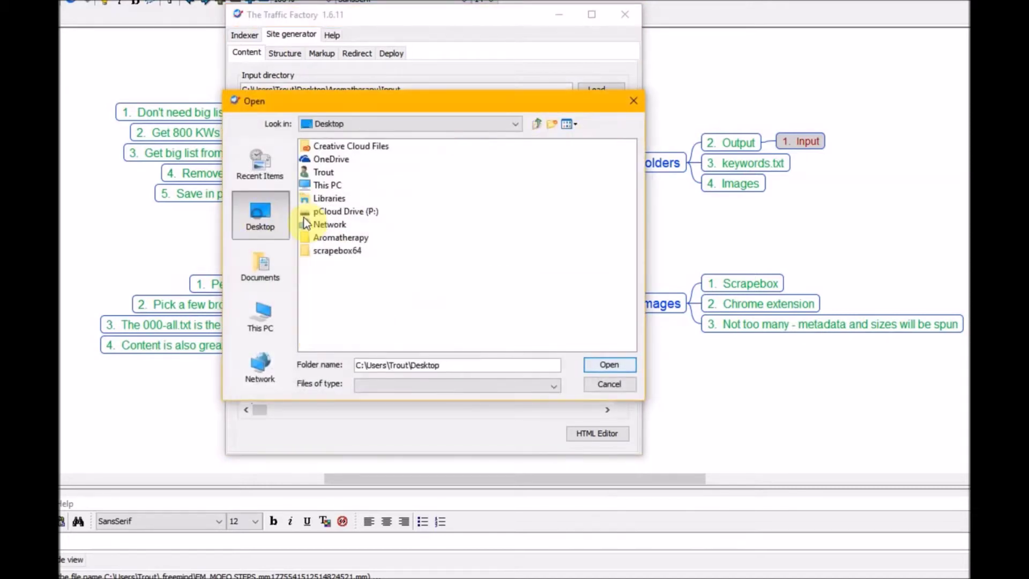
left_click(345, 236)
double_click(348, 236)
left_click(328, 185)
left_click(620, 362)
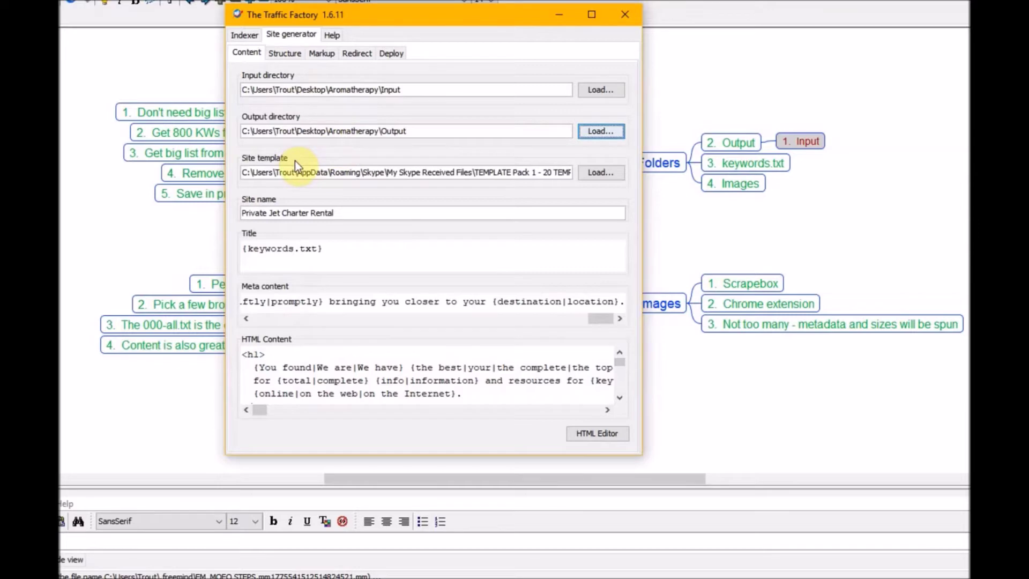
Step: Set the site template to TEMPLATE.html from the modern-business template in the first Sajtovi folder of TEMPLATE Pack 1 - 20 TEMPLATES v1.1
left_click(603, 173)
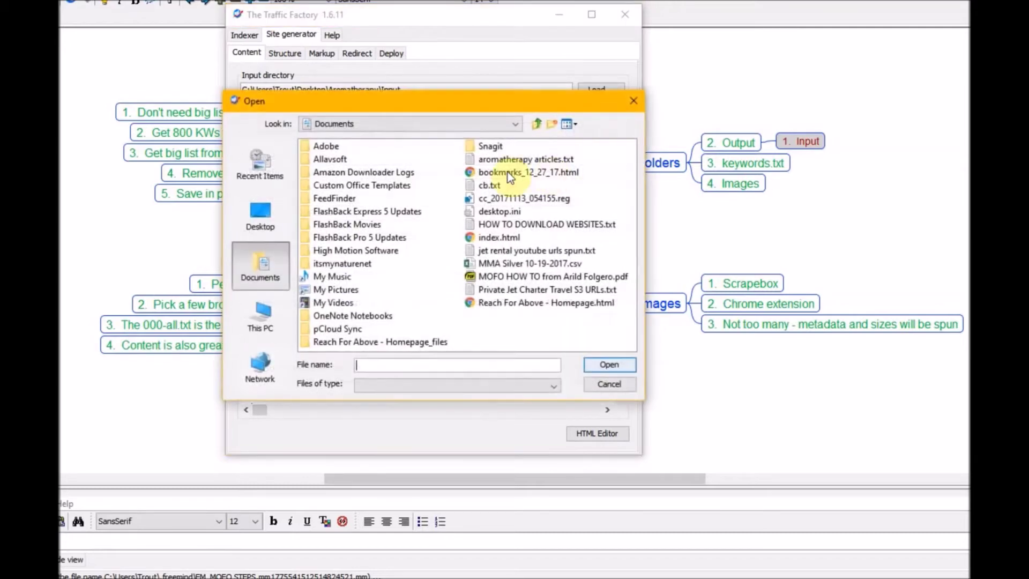
double_click(366, 187)
double_click(367, 185)
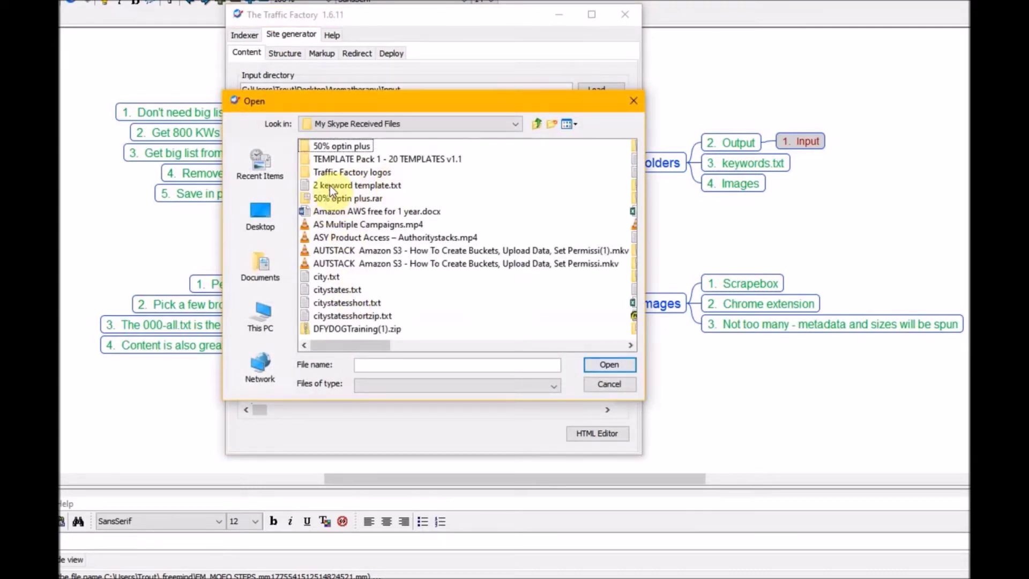
double_click(331, 160)
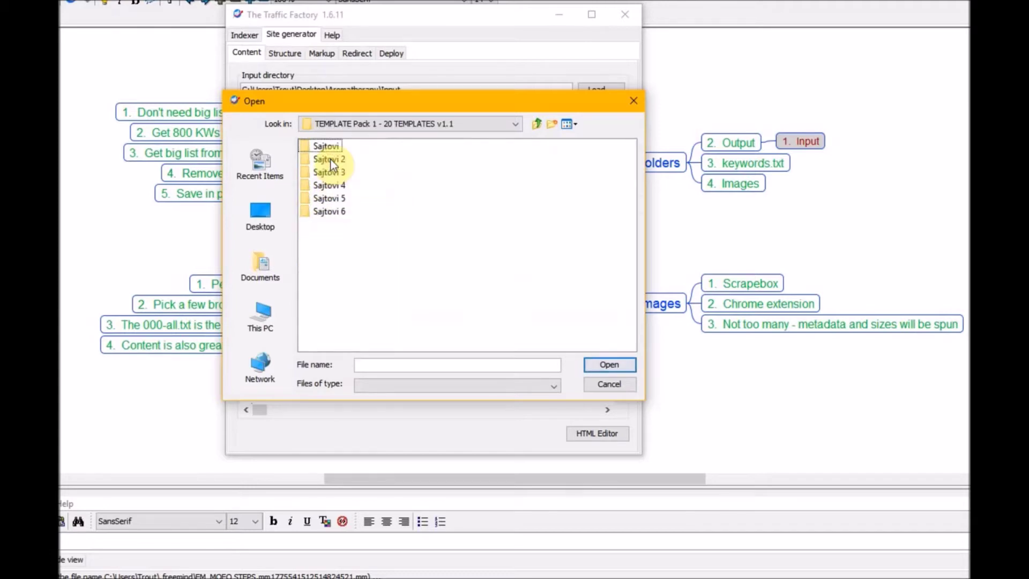
double_click(326, 146)
left_click(326, 150)
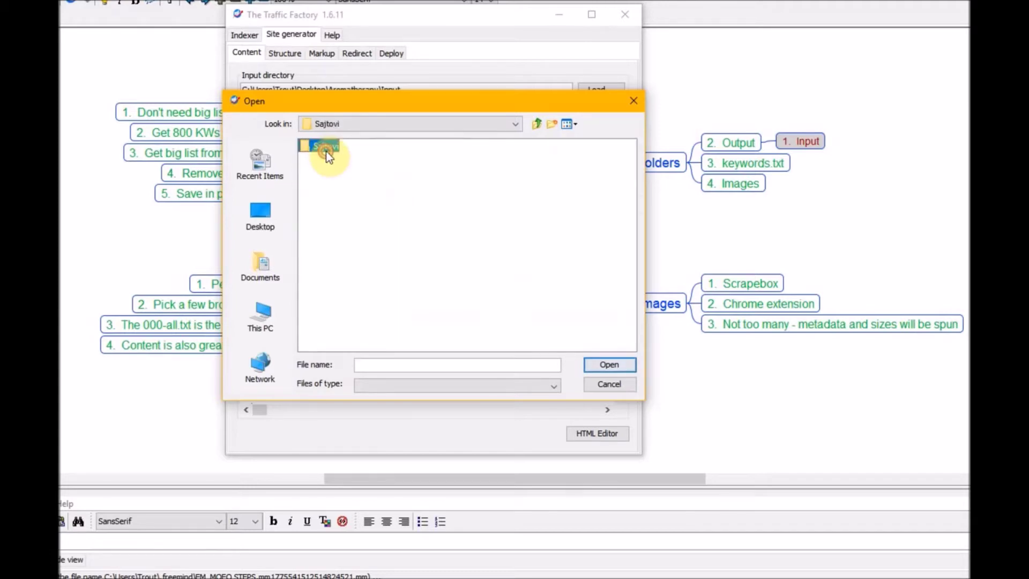
double_click(327, 149)
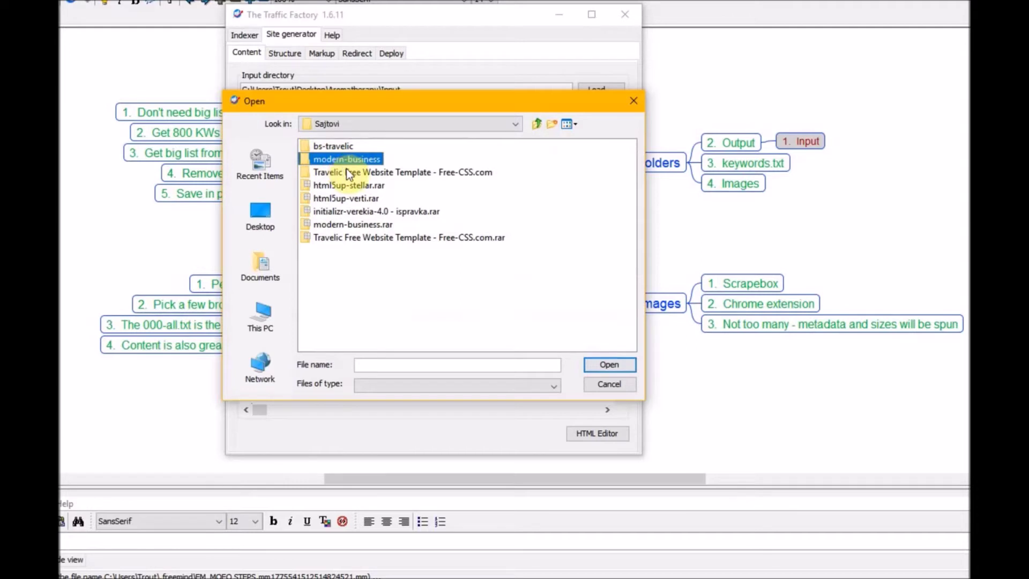
left_click(605, 370)
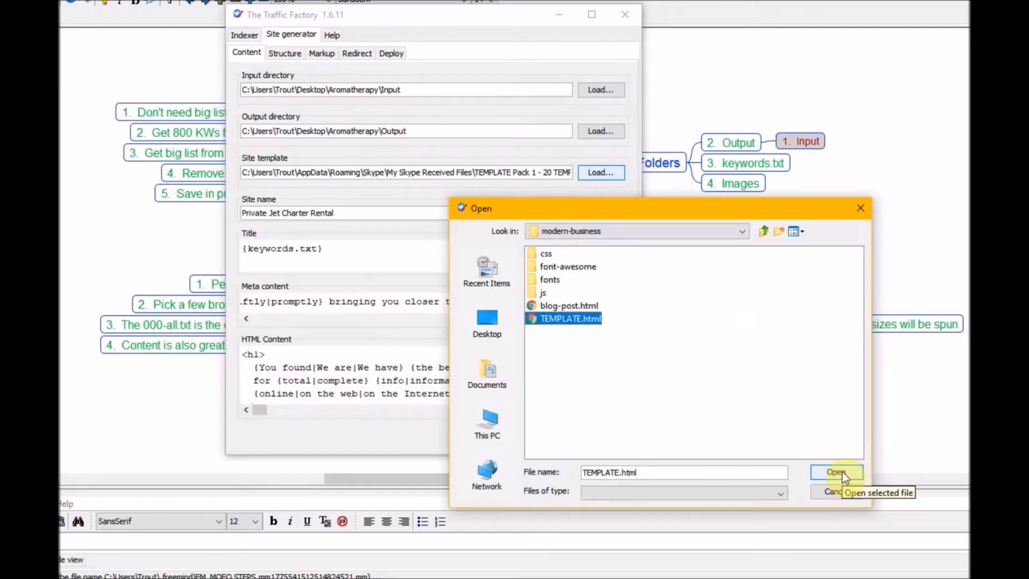
left_click(841, 471)
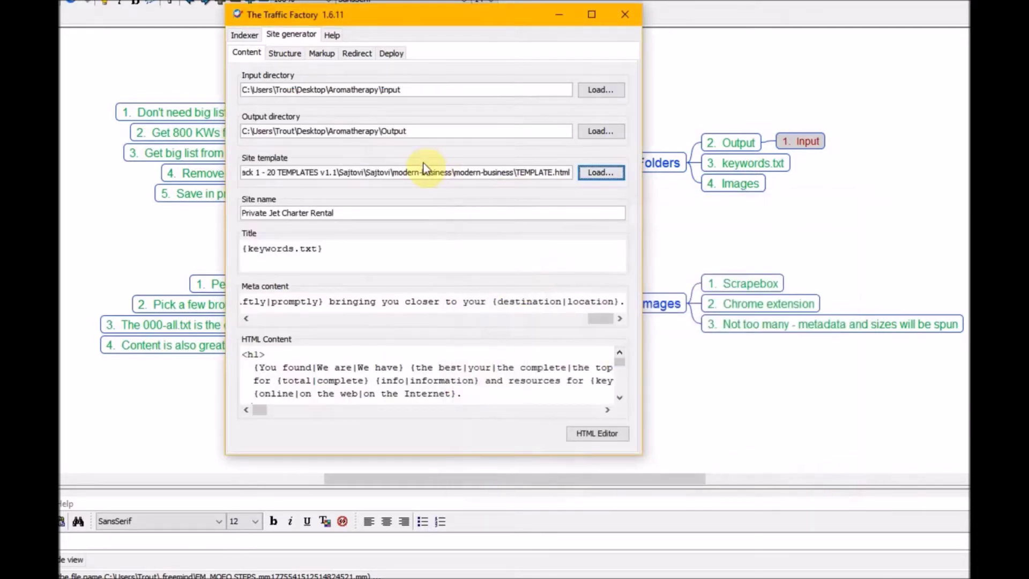
Step: Highlight the modern-business part of the template path, and clear the site name
left_click_drag(456, 173, 513, 173)
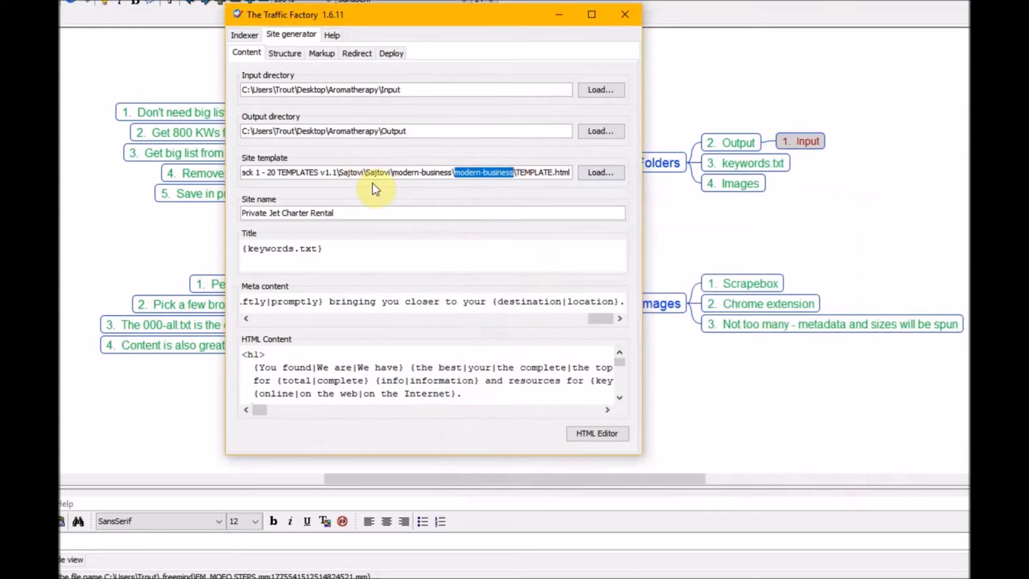
left_click_drag(347, 213, 244, 209)
key("BackSpace")
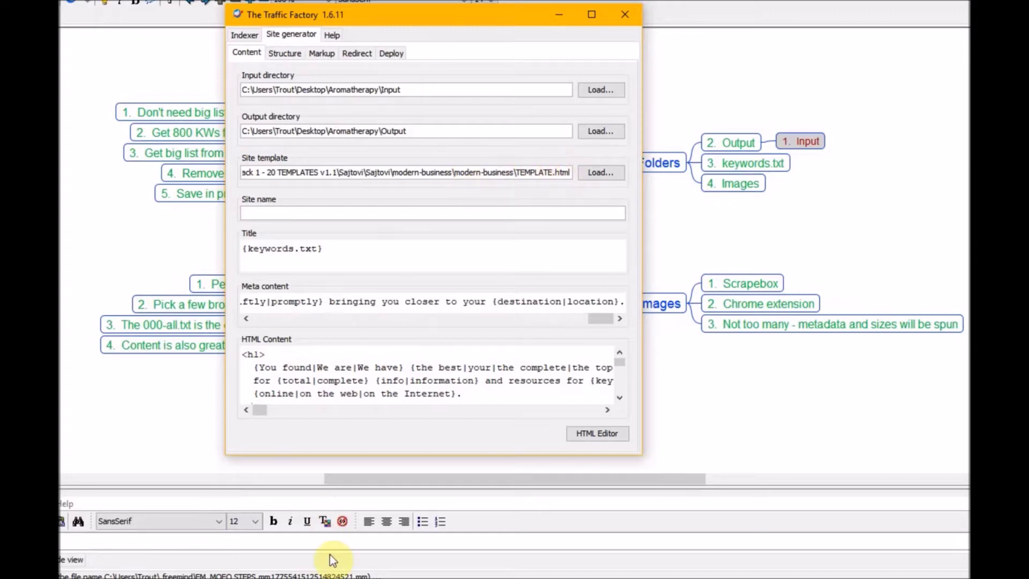
Step: Switch to File Explorer and open an additional window showing the Windows (C:) drive
mouse_move(446, 578)
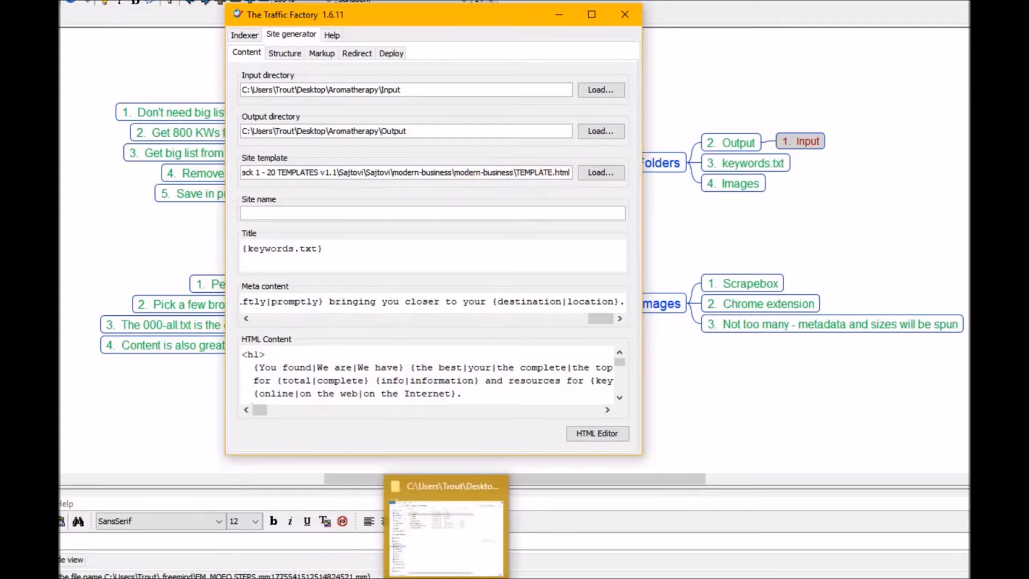
left_click(430, 484)
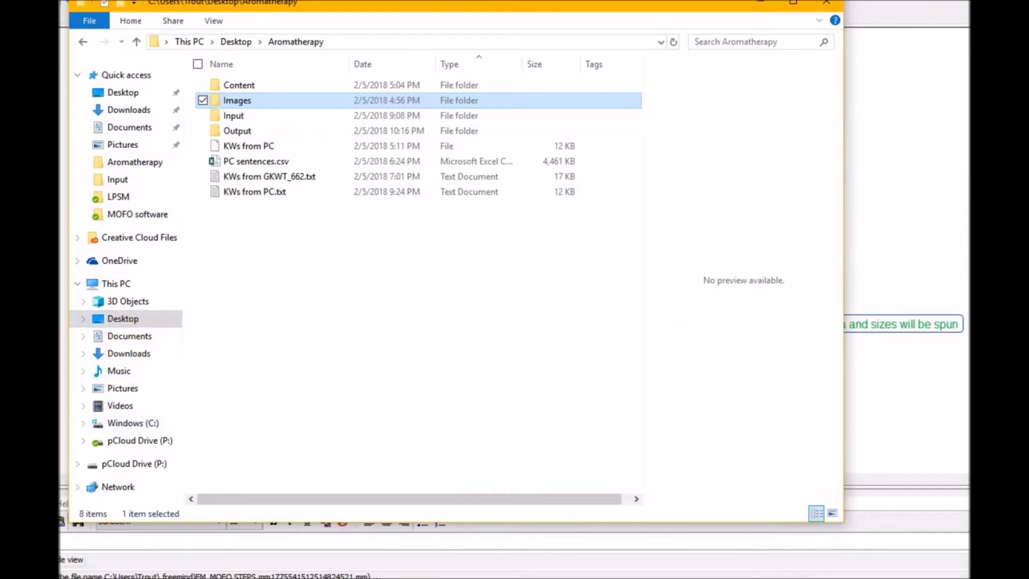
right_click(444, 548)
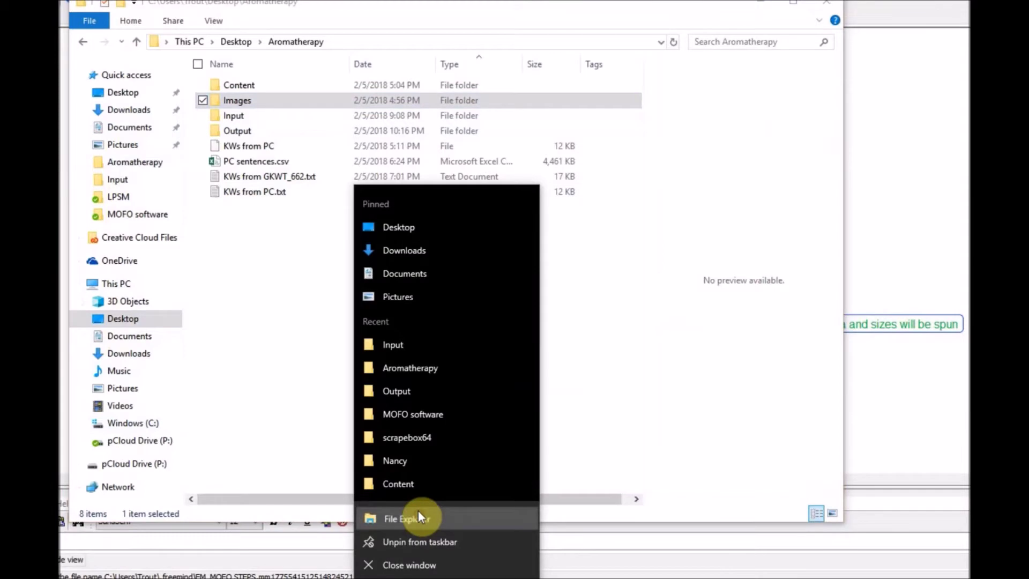
left_click(418, 512)
left_click(151, 440)
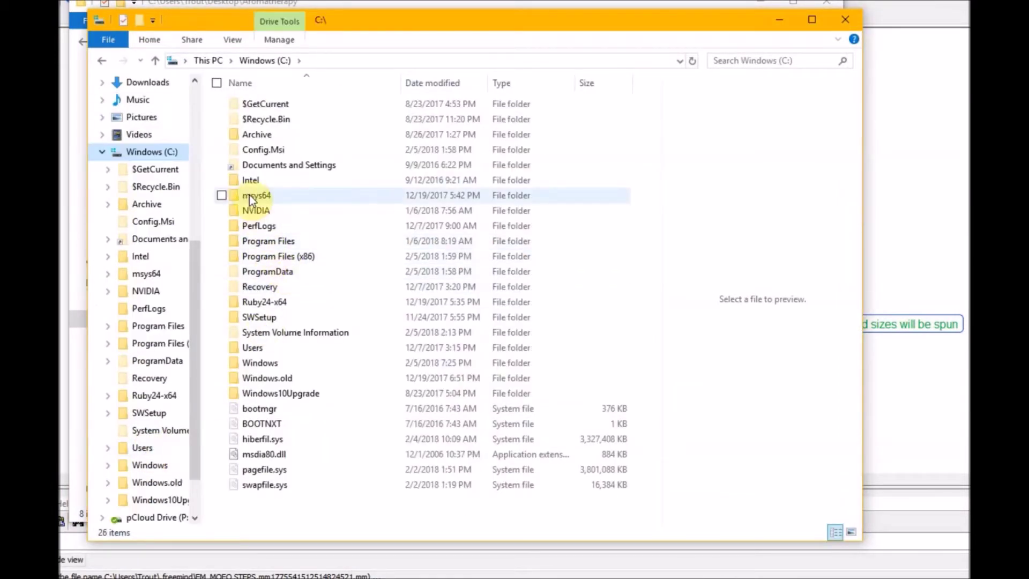
Step: Browse from Users into the user profile's AppData\Roaming\Skype\My Skype Received Files folder
double_click(255, 348)
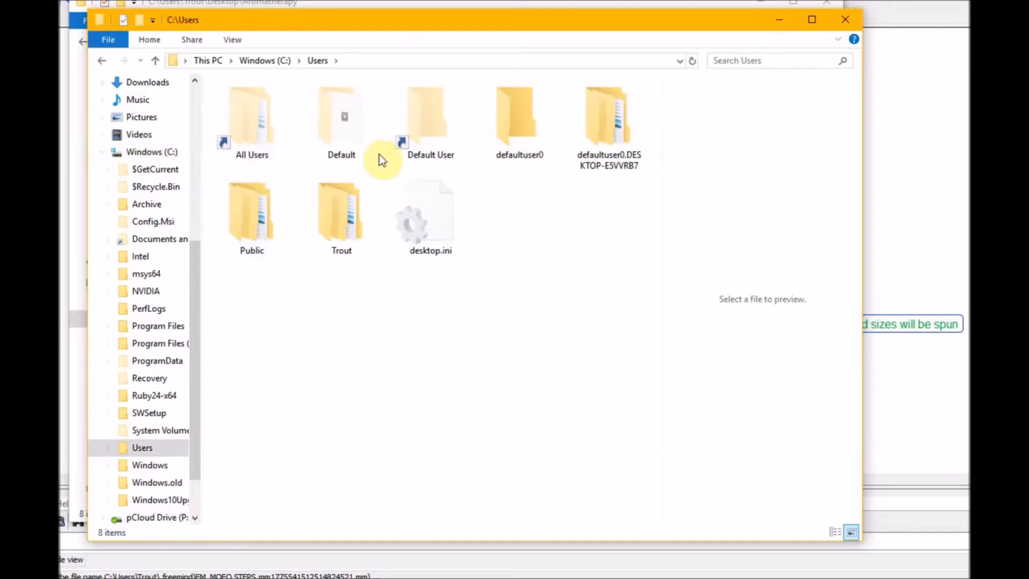
double_click(339, 232)
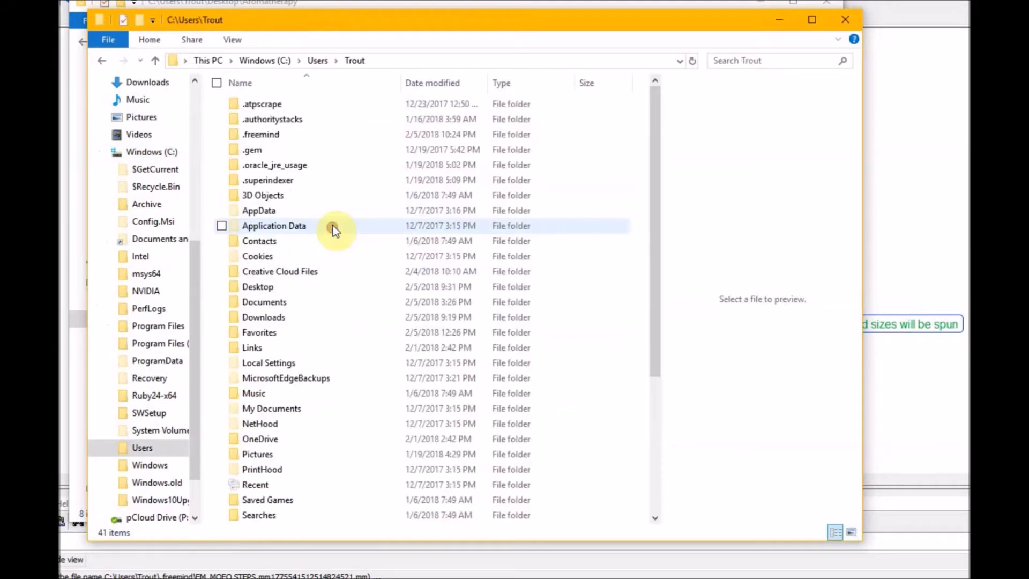
double_click(262, 212)
double_click(262, 137)
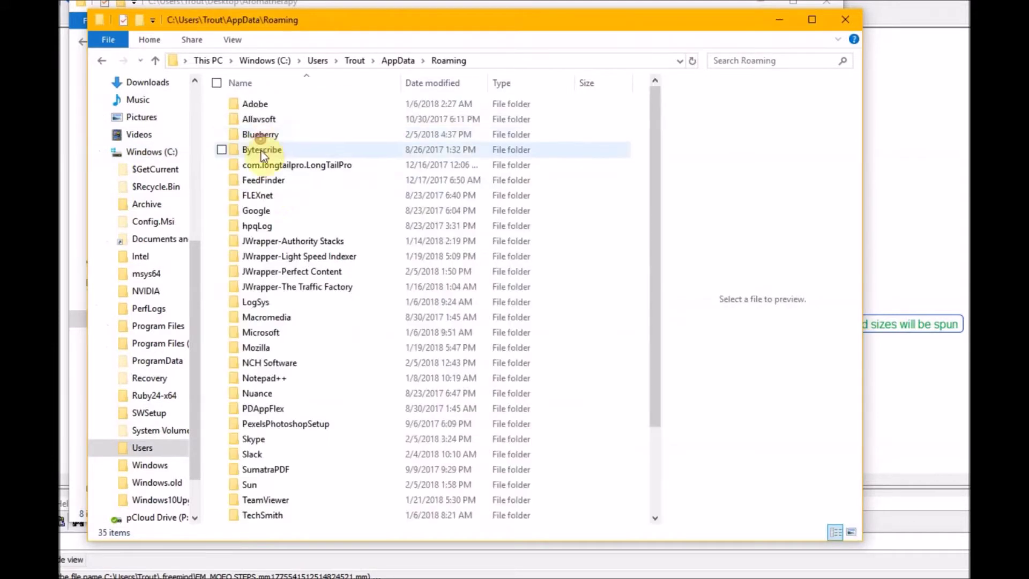
double_click(264, 439)
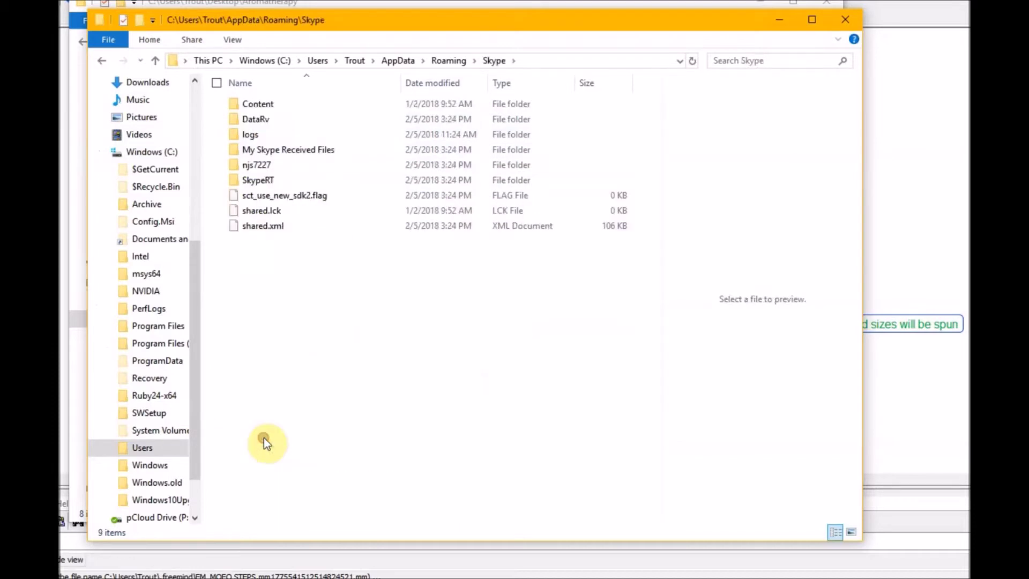
double_click(264, 149)
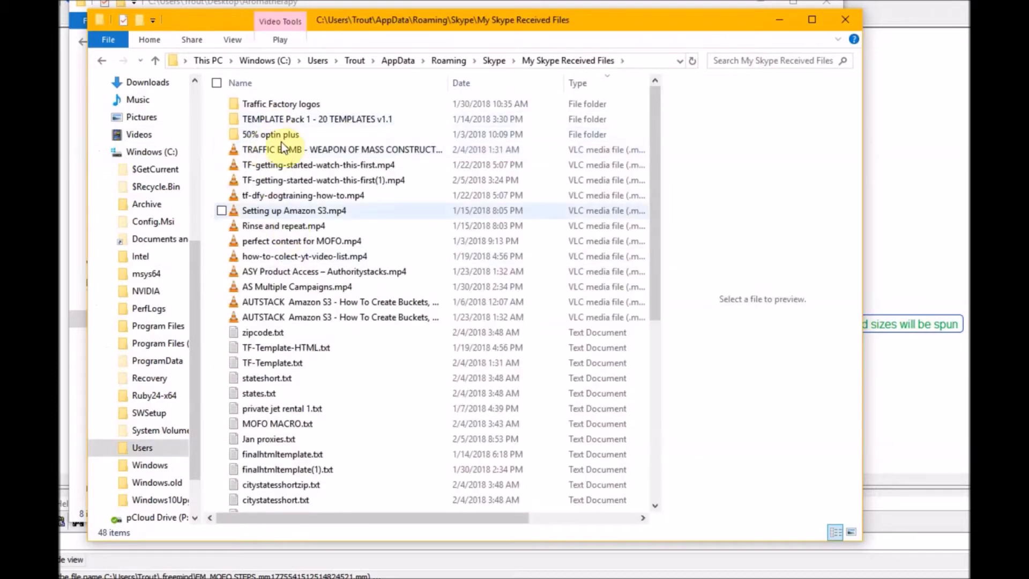
Step: Open TEMPLATE.html in Chrome from the modern-business template in the first Sajtovi folder of TEMPLATE Pack 1 - 20 TEMPLATES v1.1
double_click(275, 120)
double_click(258, 104)
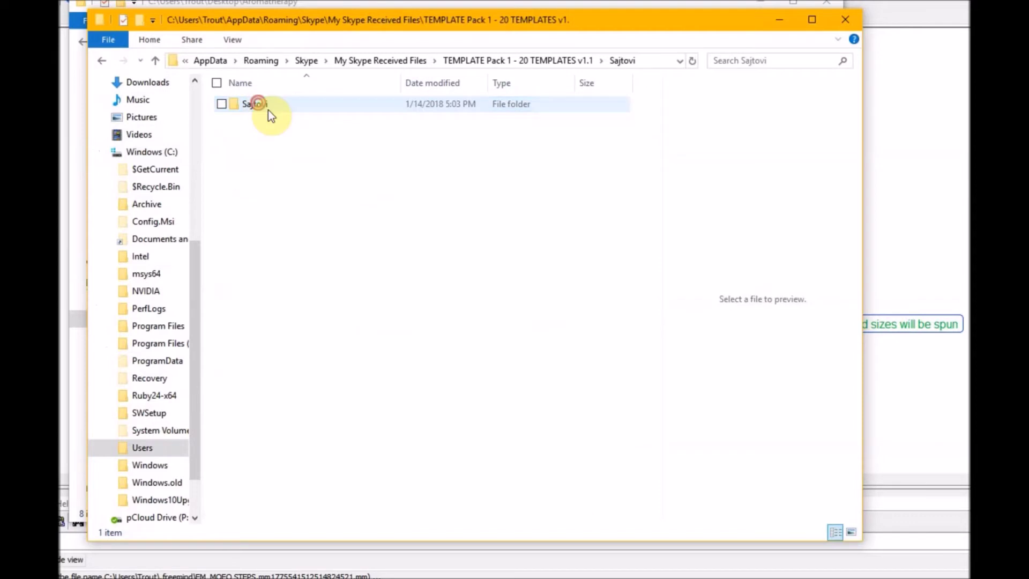
double_click(264, 103)
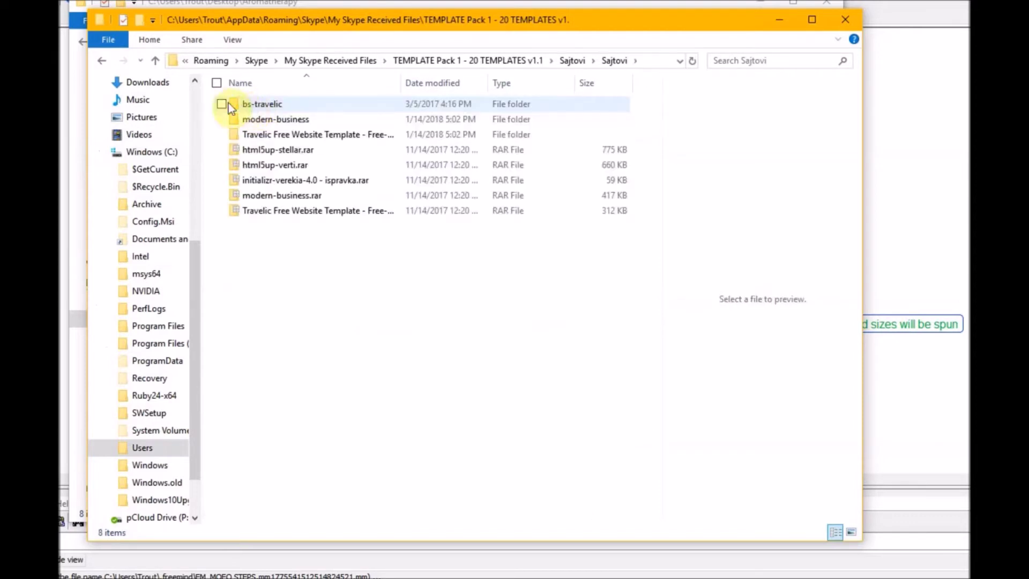
double_click(259, 115)
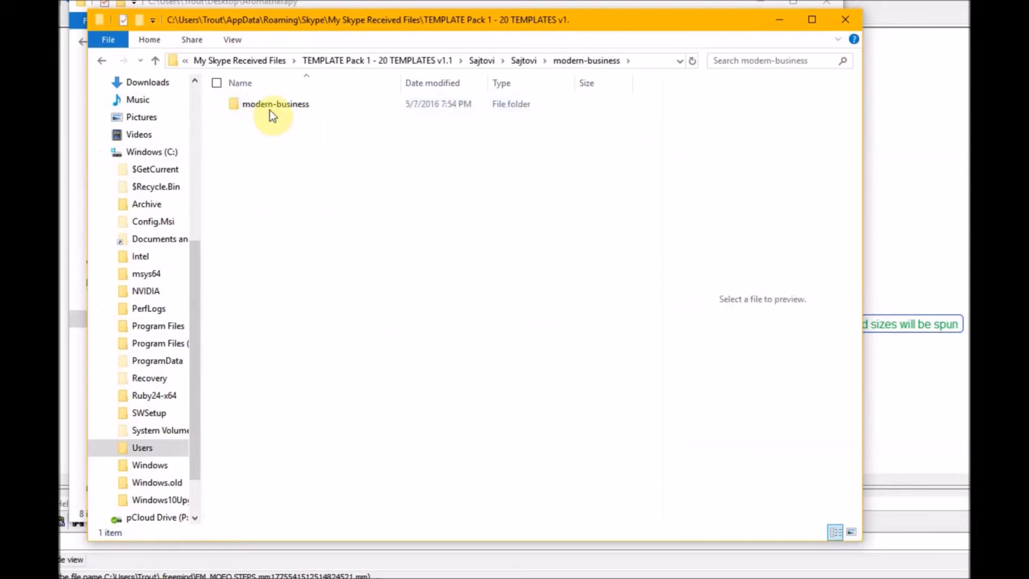
double_click(263, 106)
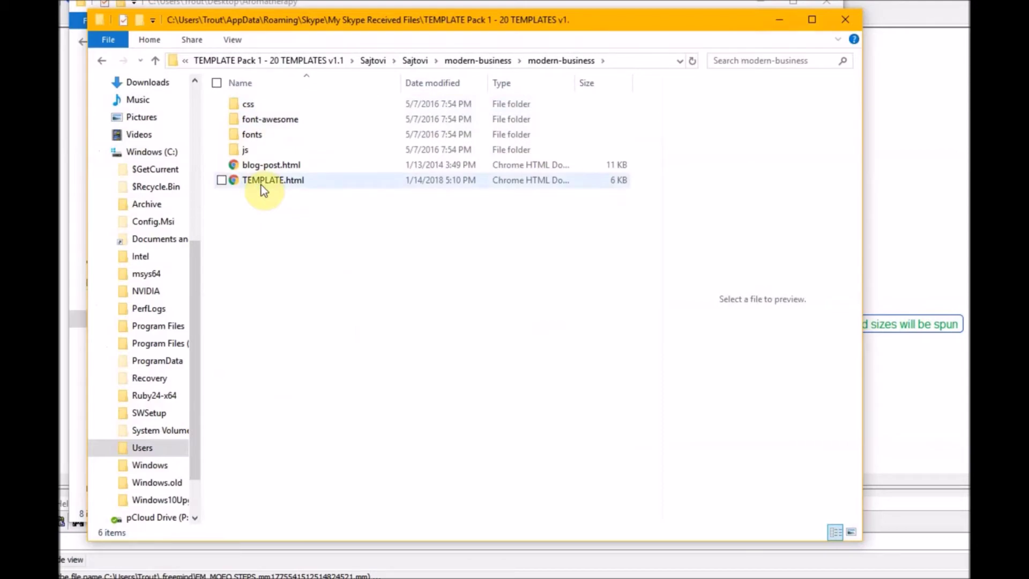
double_click(262, 185)
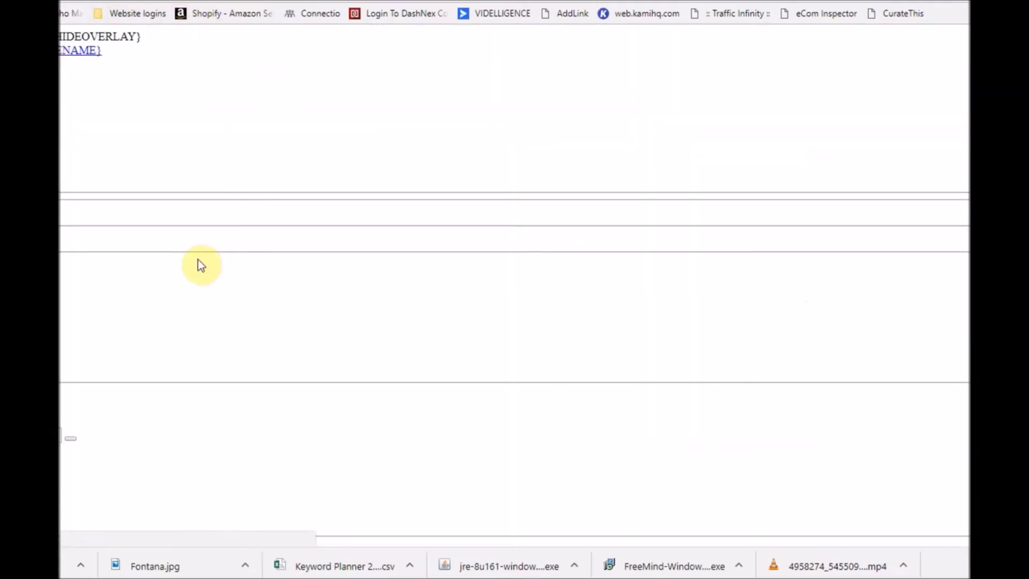
Step: View the rendered template page, open its page source and look through the code
scroll(199, 261, "down", 4)
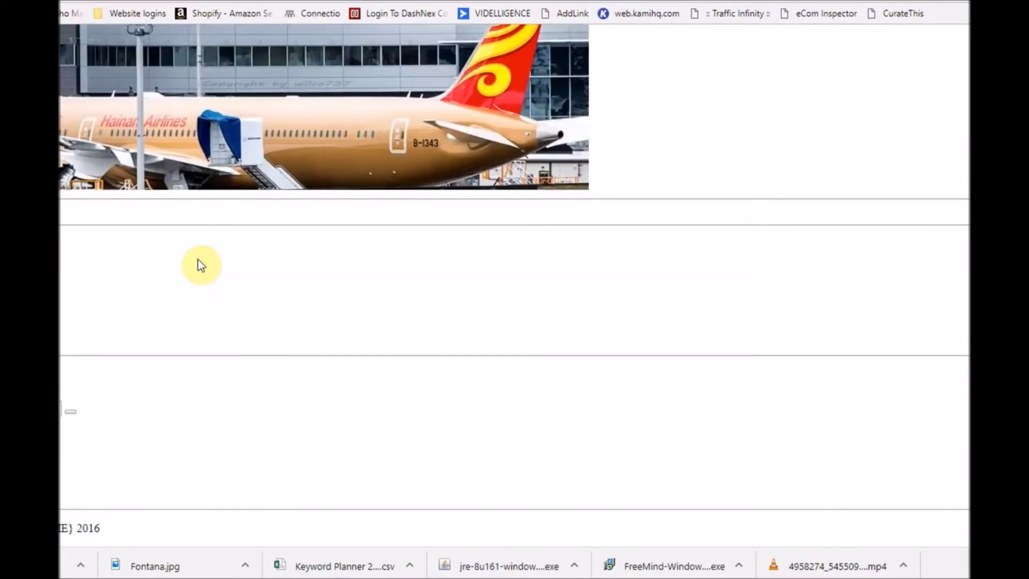
right_click(309, 292)
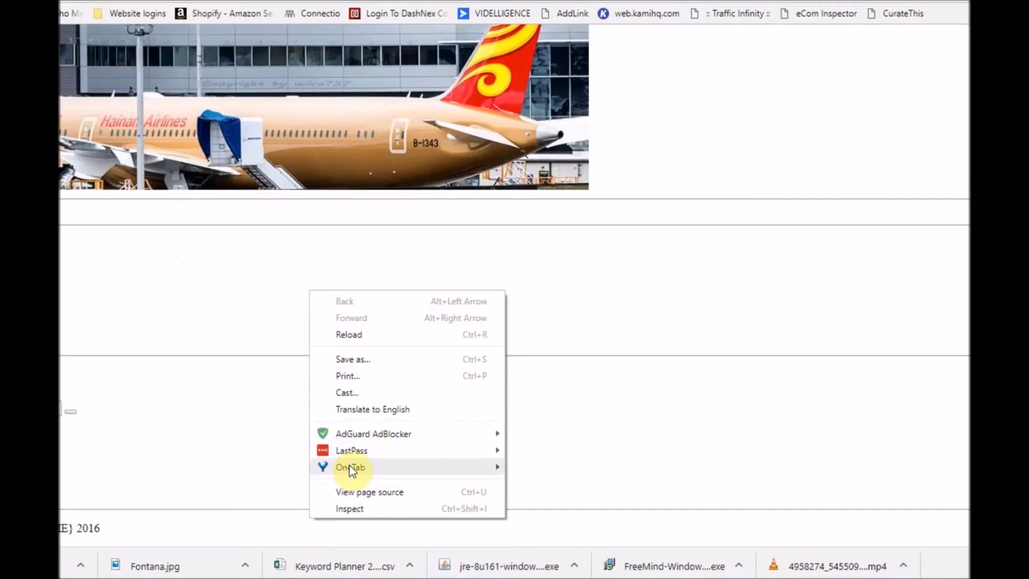
left_click(358, 492)
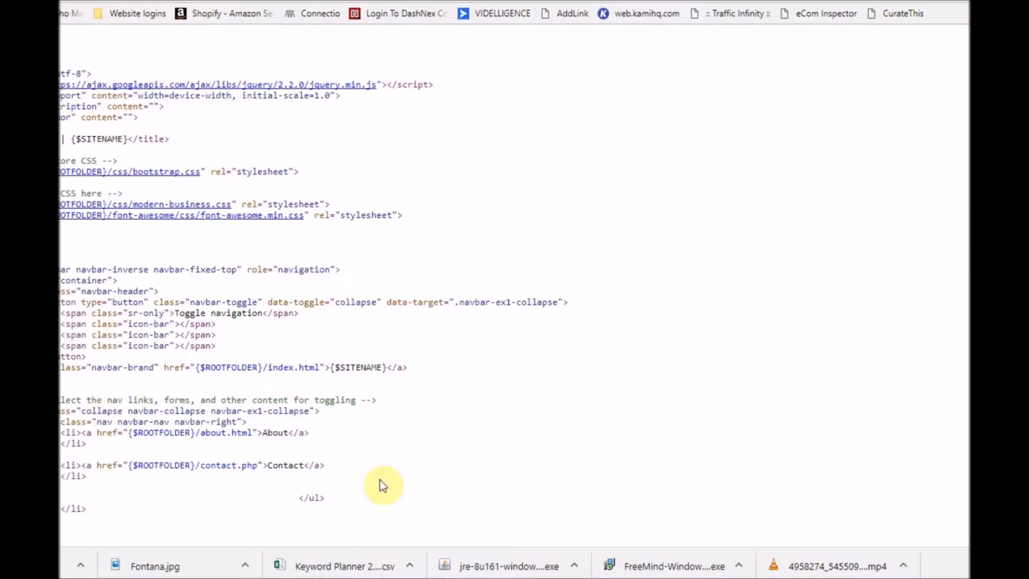
scroll(306, 289, "down", 4)
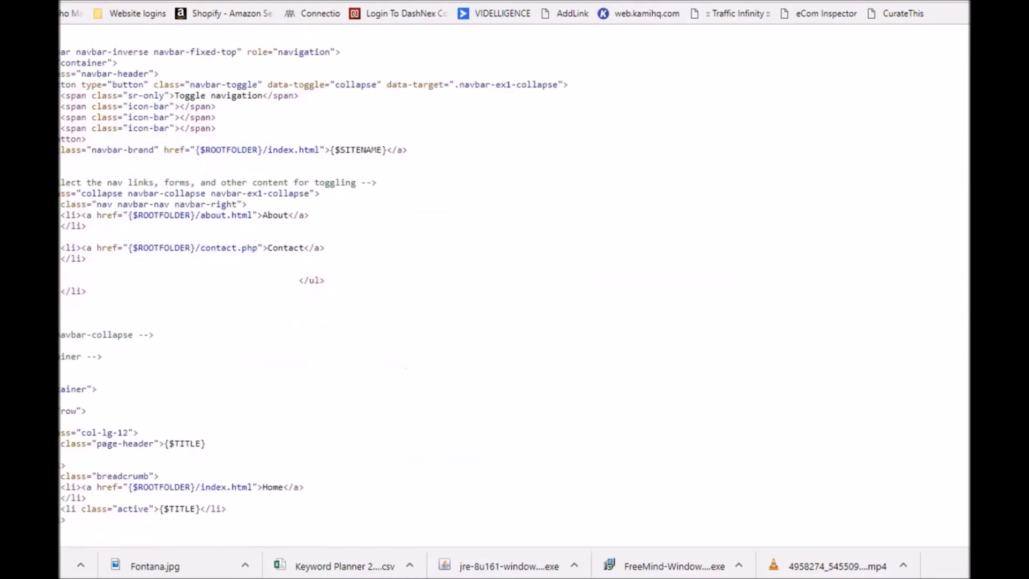
scroll(450, 280, "down", 5)
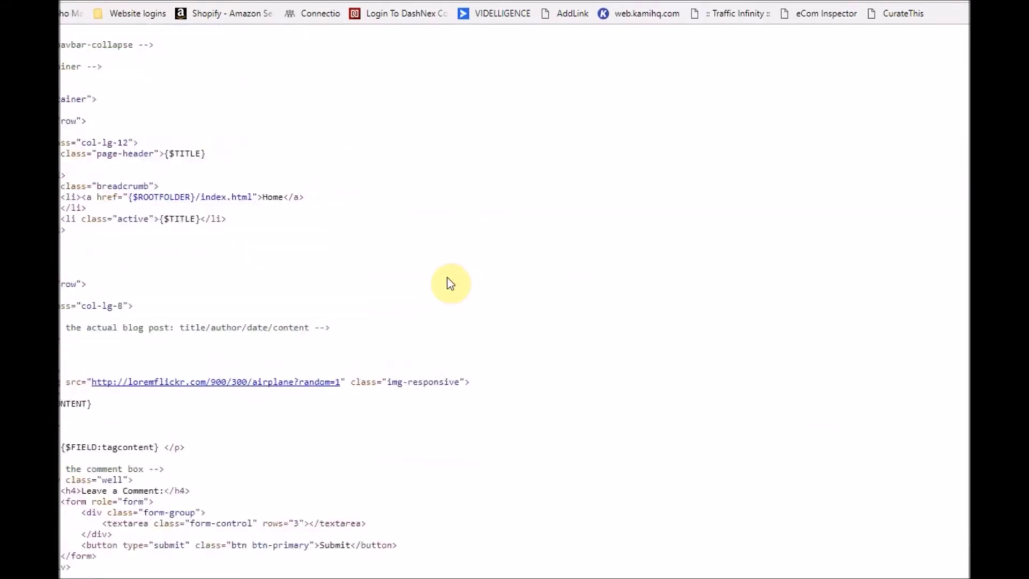
scroll(450, 283, "up", 9)
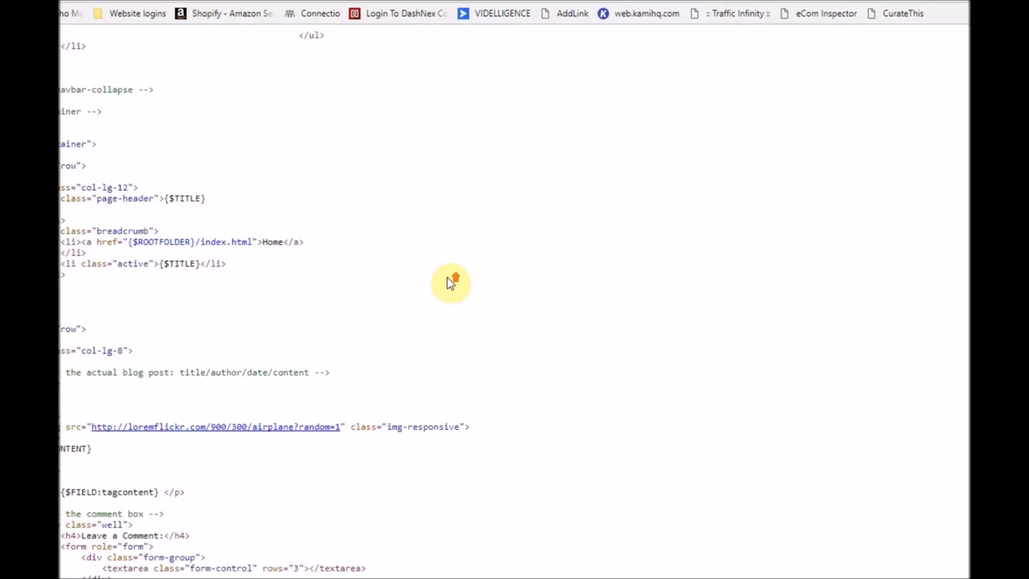
Step: Compare the rendered template with its source, examining the airplane image link and the title and content placeholders
left_click(266, 3)
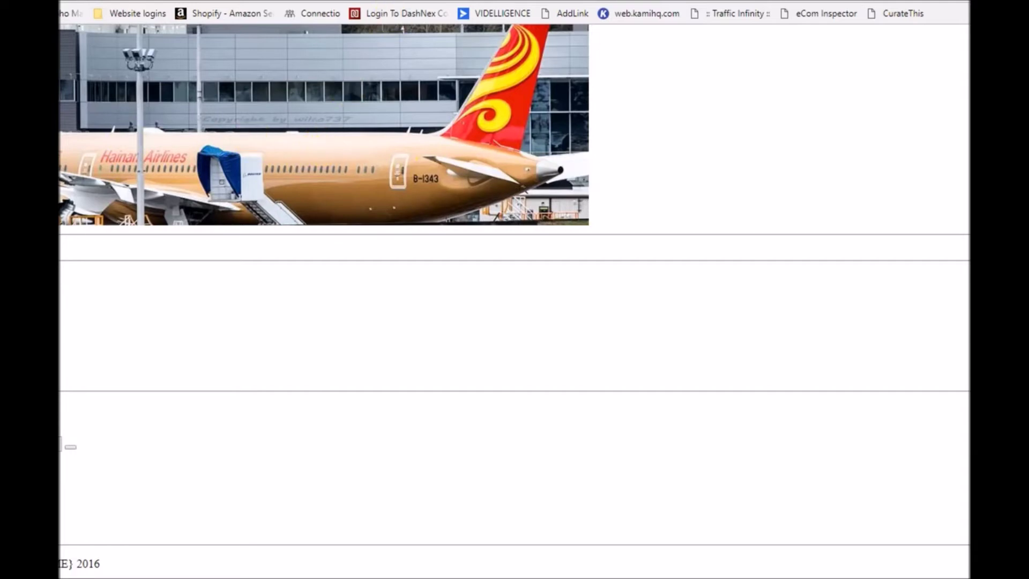
left_click(437, 1)
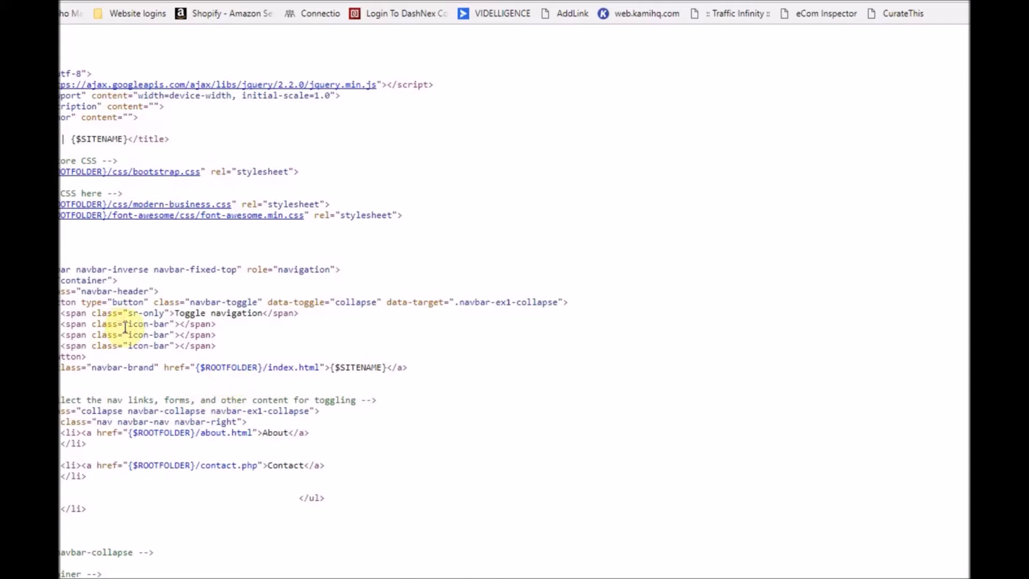
scroll(188, 420, "down", 6)
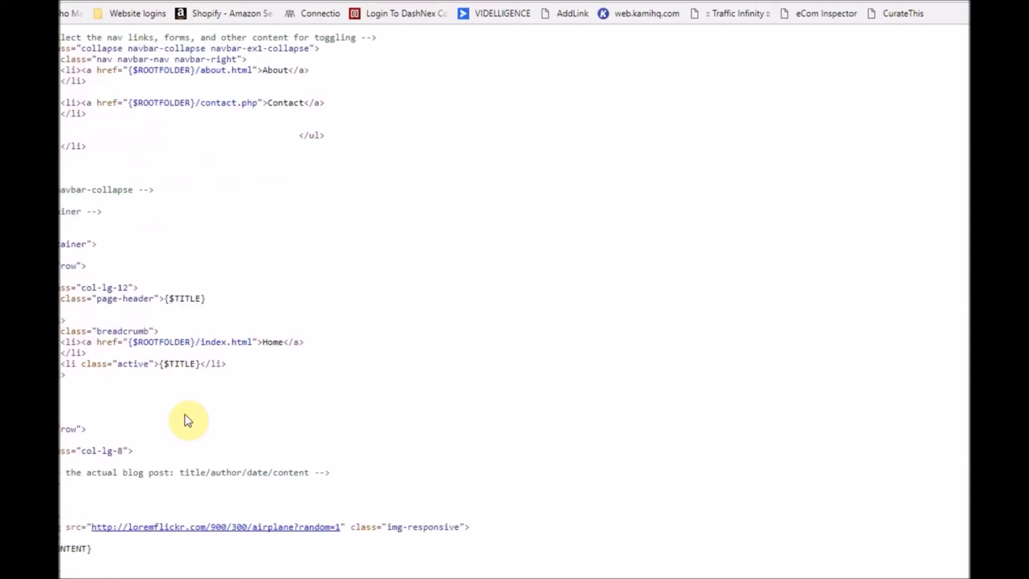
scroll(188, 420, "down", 5)
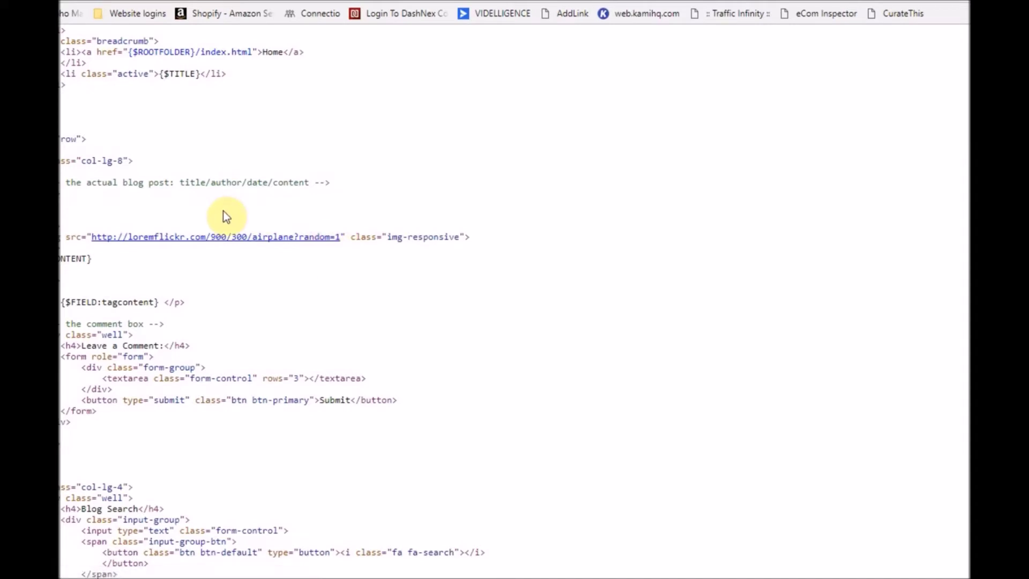
right_click(380, 151)
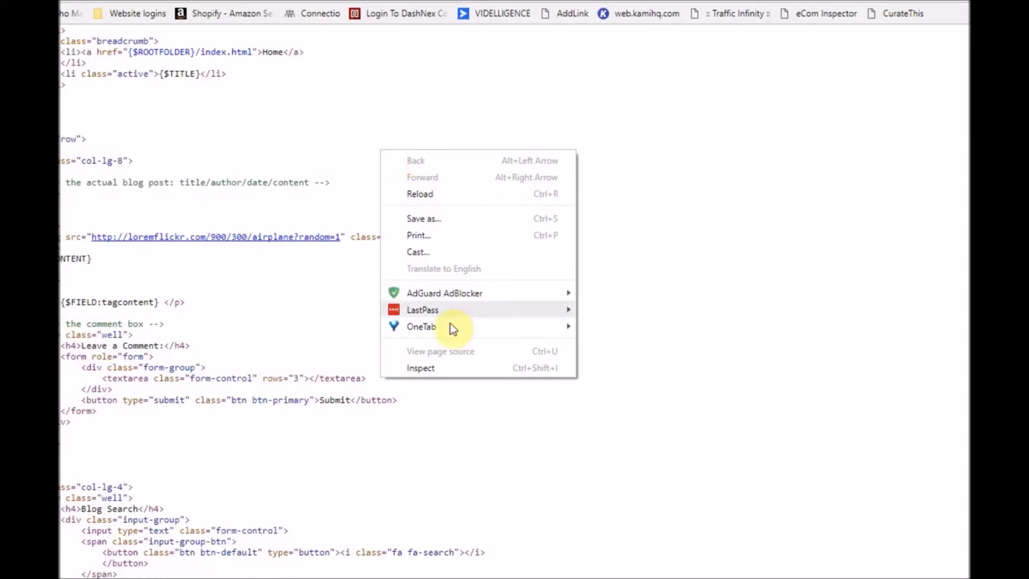
left_click(352, 192)
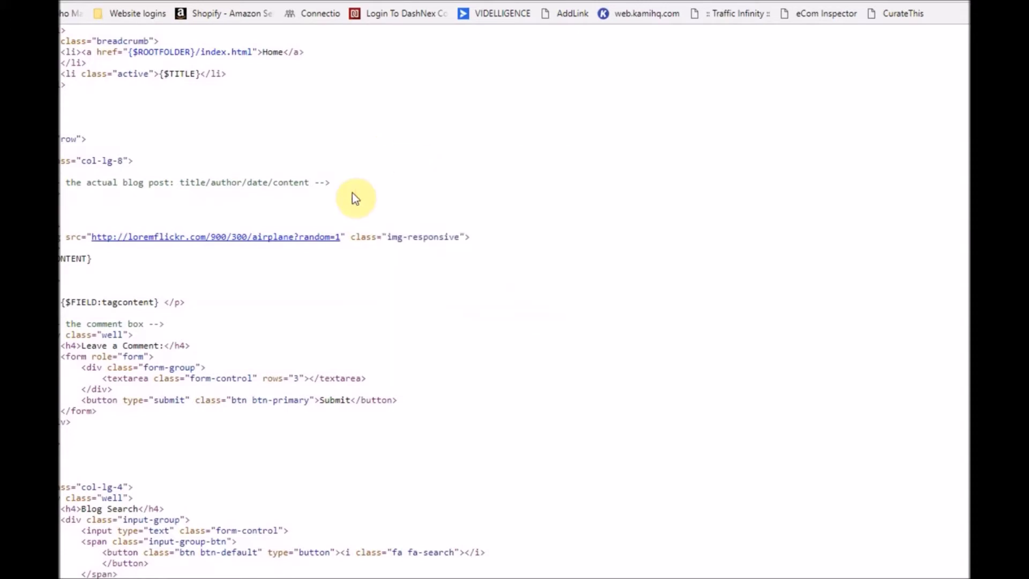
Step: Select and copy the template page's entire HTML source
key("ctrl+a")
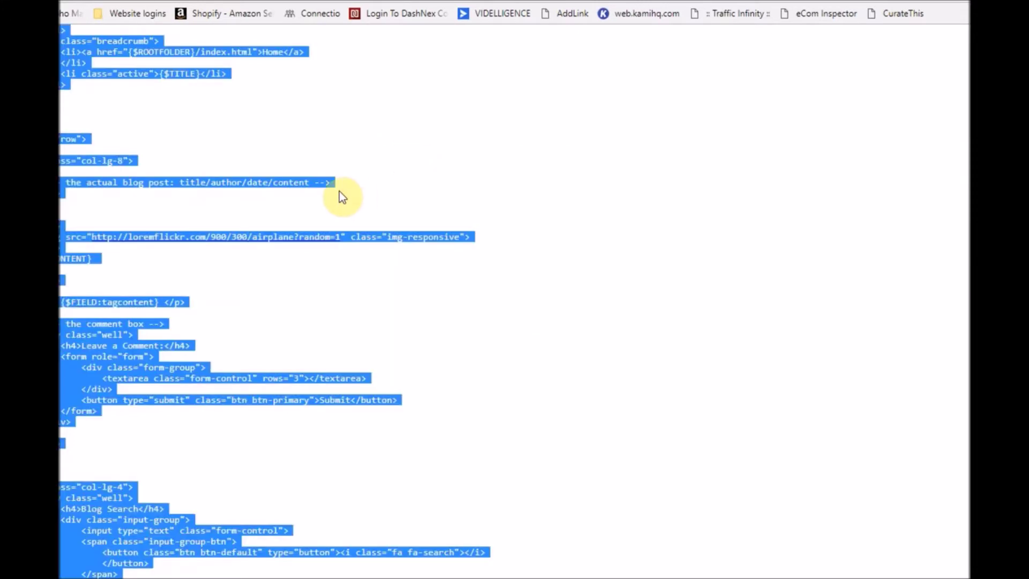
right_click(338, 191)
left_click(357, 203)
Step: Switch to Notepad++ and paste the copied HTML source into a new blank document
key("super")
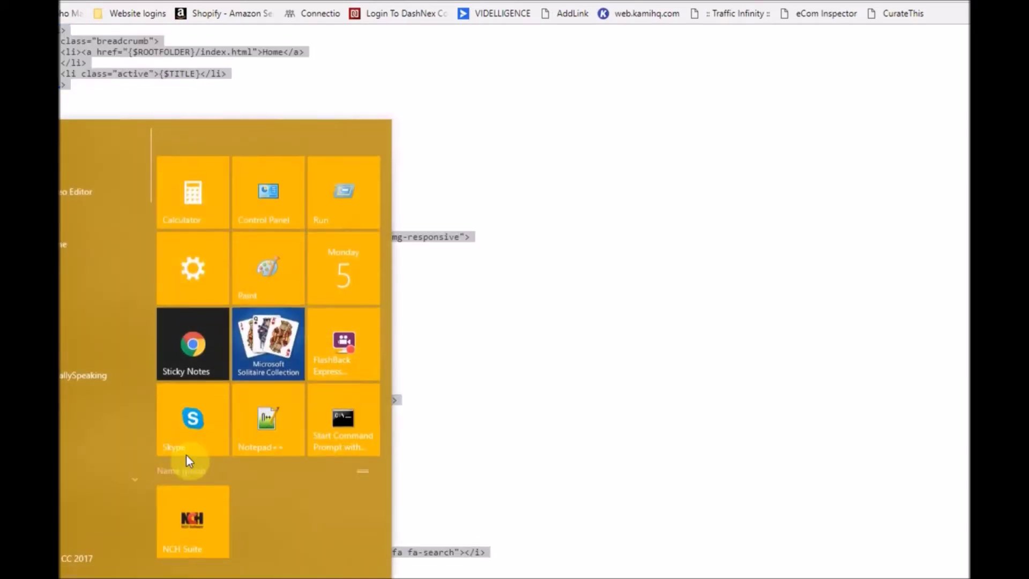
left_click(268, 415)
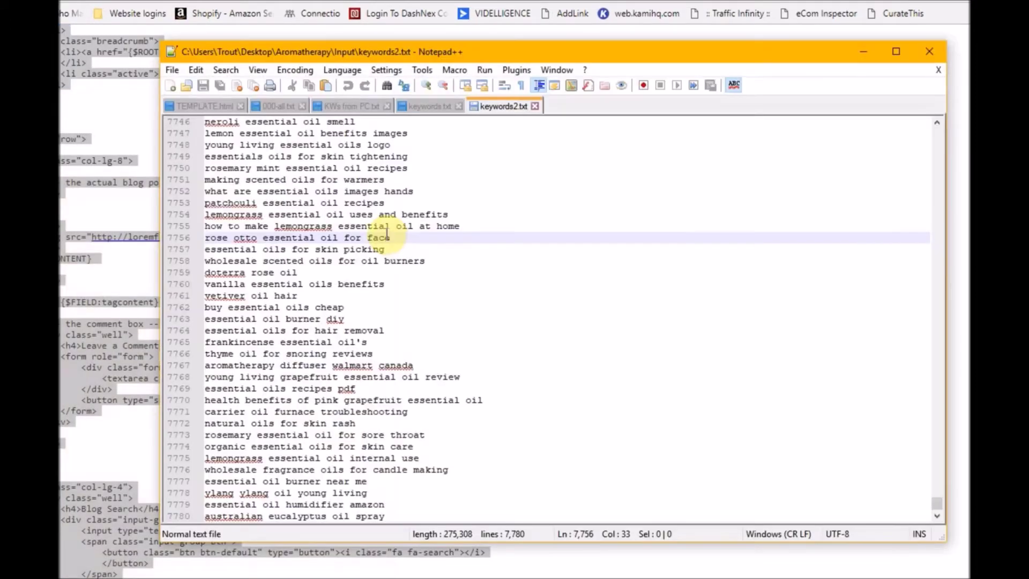
left_click(172, 71)
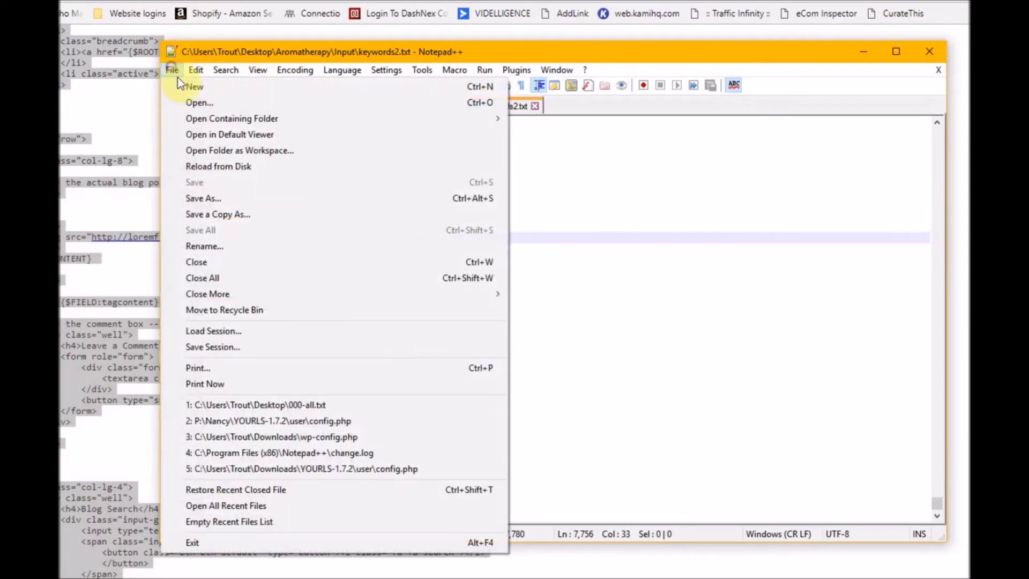
left_click(179, 84)
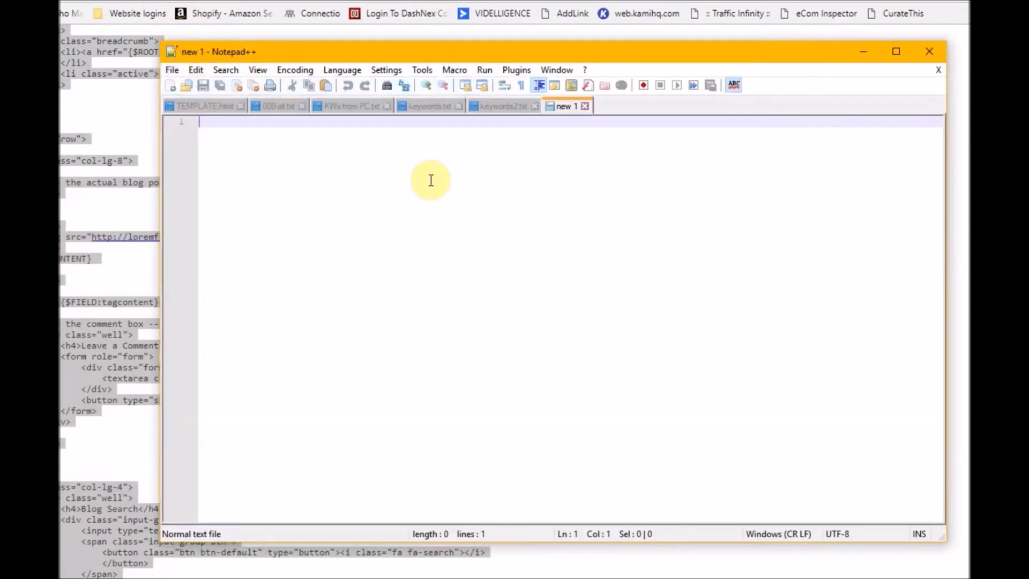
right_click(332, 162)
left_click(373, 204)
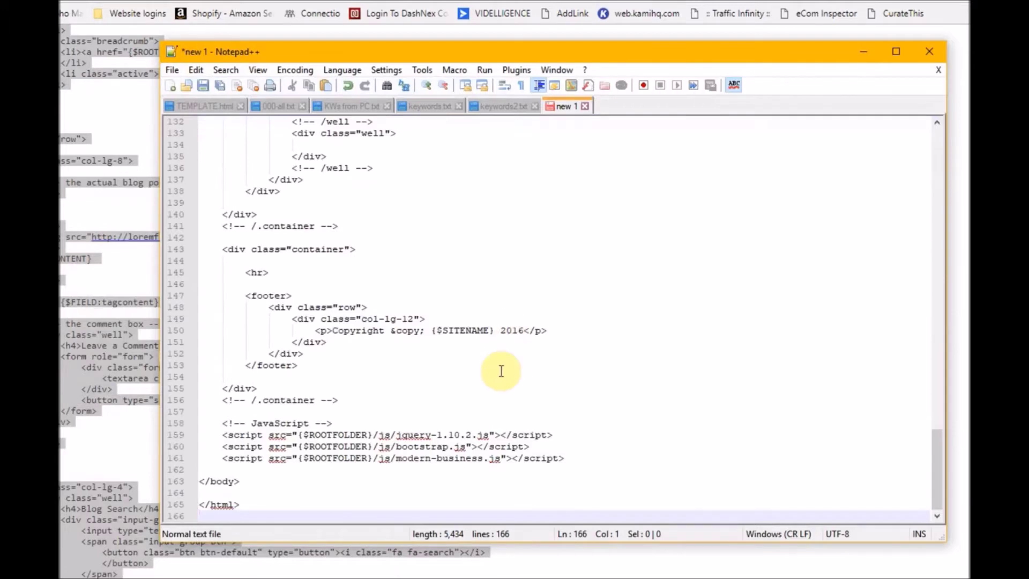
Step: Locate the loremflickr airplane image line in the pasted code, and open and cancel the save dialog for the document
scroll(504, 370, "up", 8)
scroll(456, 346, "up", 10)
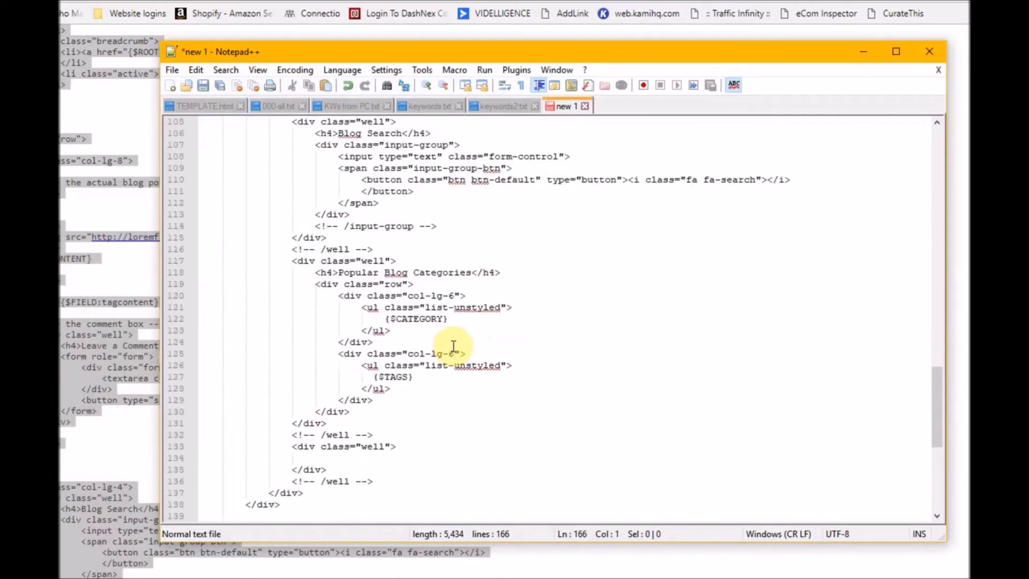
scroll(453, 347, "up", 3)
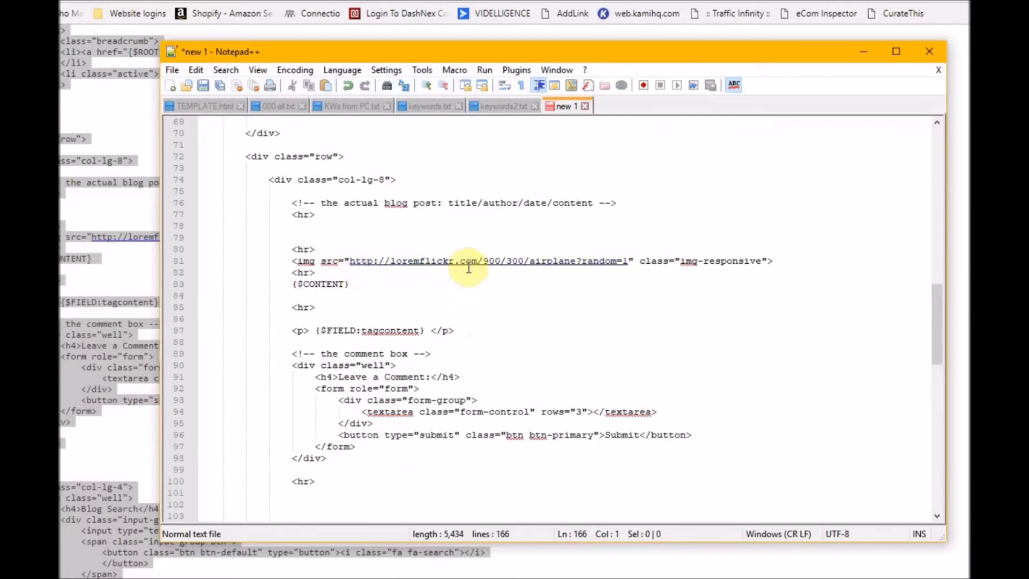
left_click(558, 262)
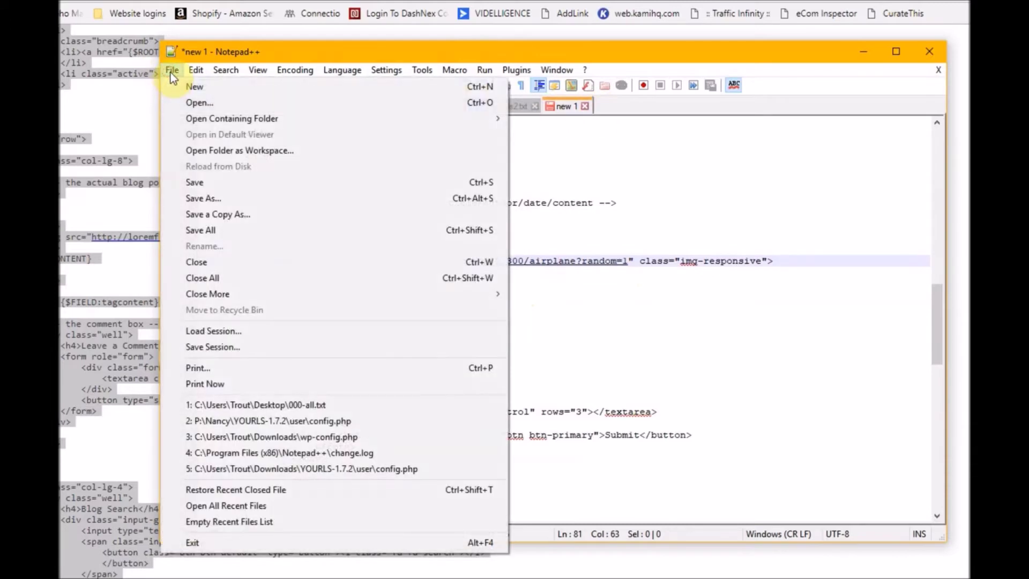
left_click(207, 187)
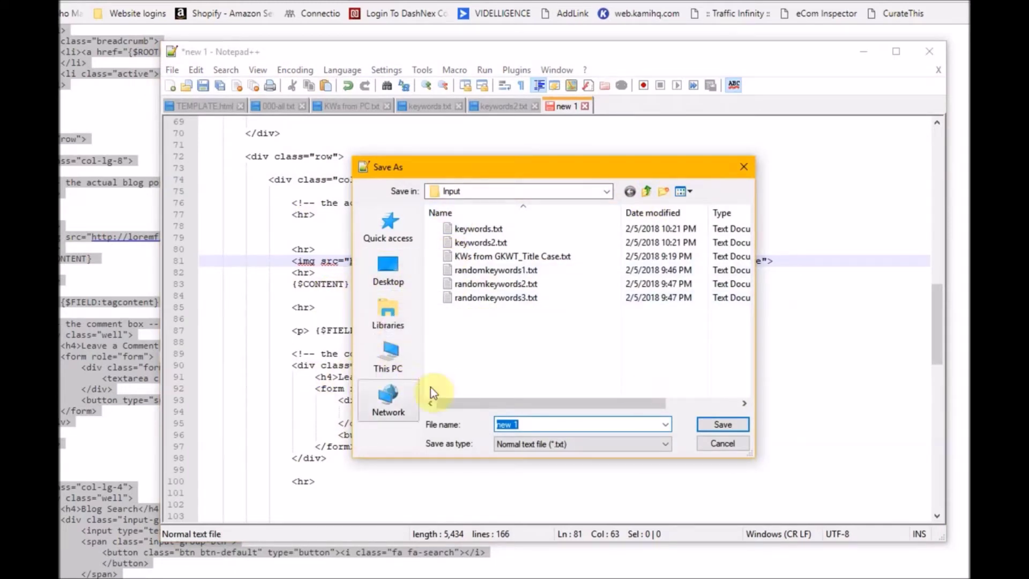
left_click(722, 443)
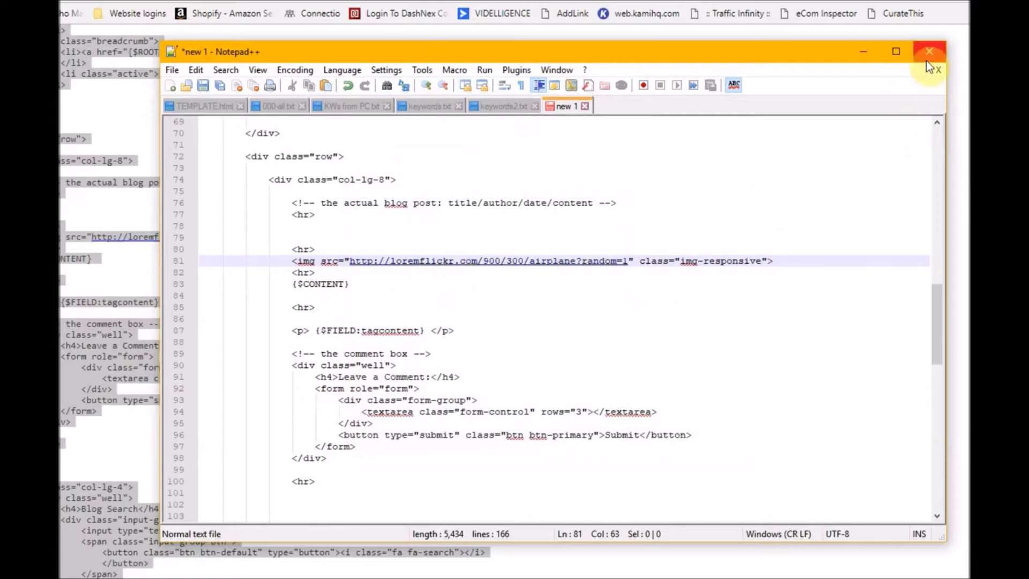
Step: Switch to the LoremFlickr site and read its example image URLs, lock parameter and section on multiple images per page
left_click(136, 132)
key("F5")
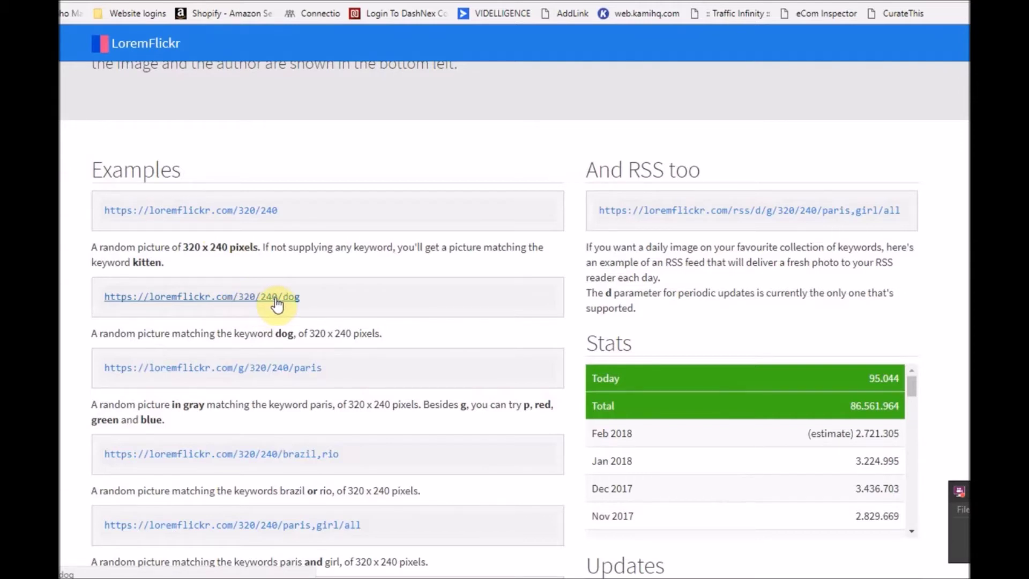
scroll(276, 304, "down", 1)
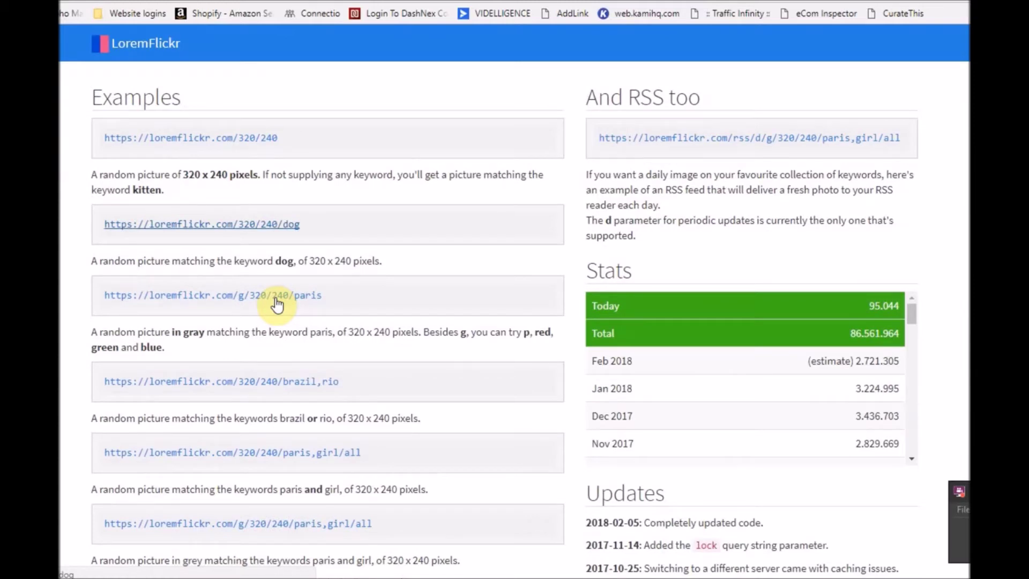
scroll(277, 304, "down", 1)
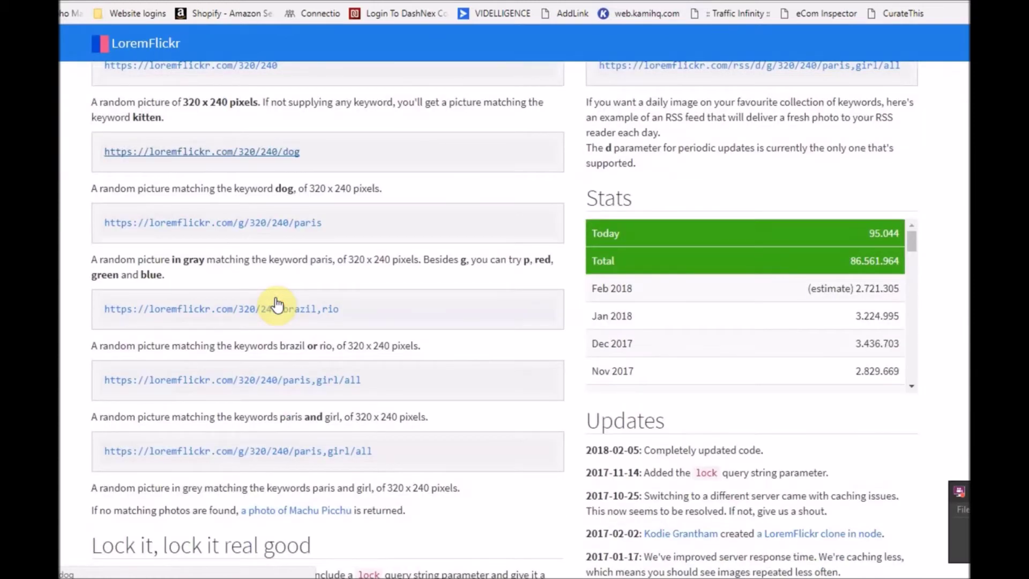
scroll(277, 304, "down", 3)
scroll(276, 304, "down", 3)
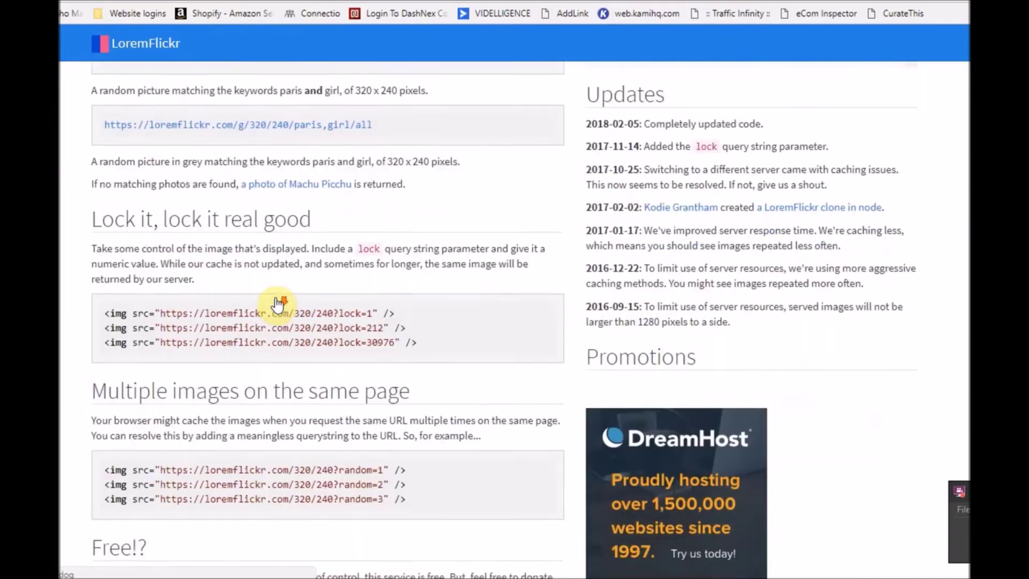
scroll(277, 304, "down", 2)
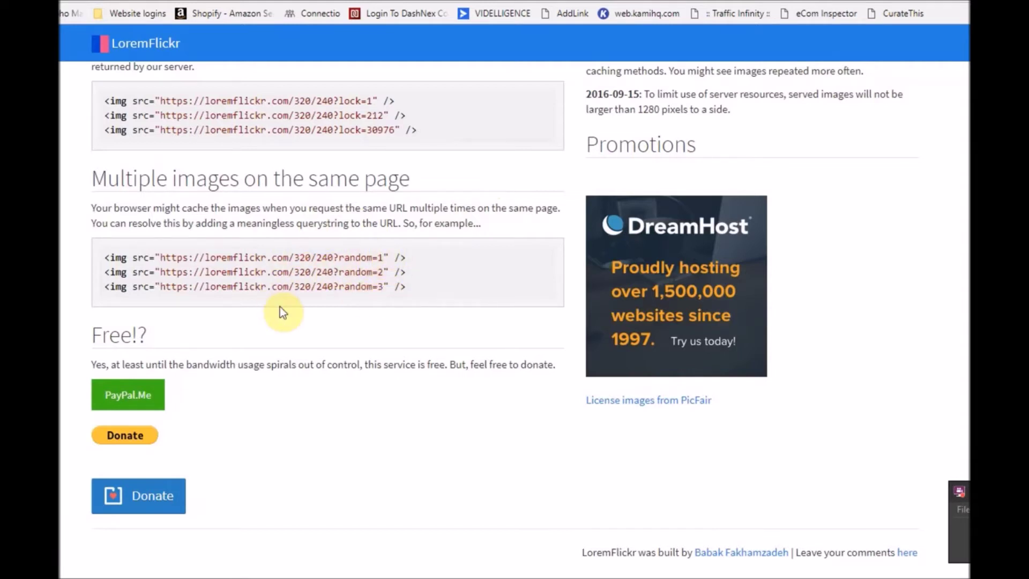
scroll(281, 309, "up", 15)
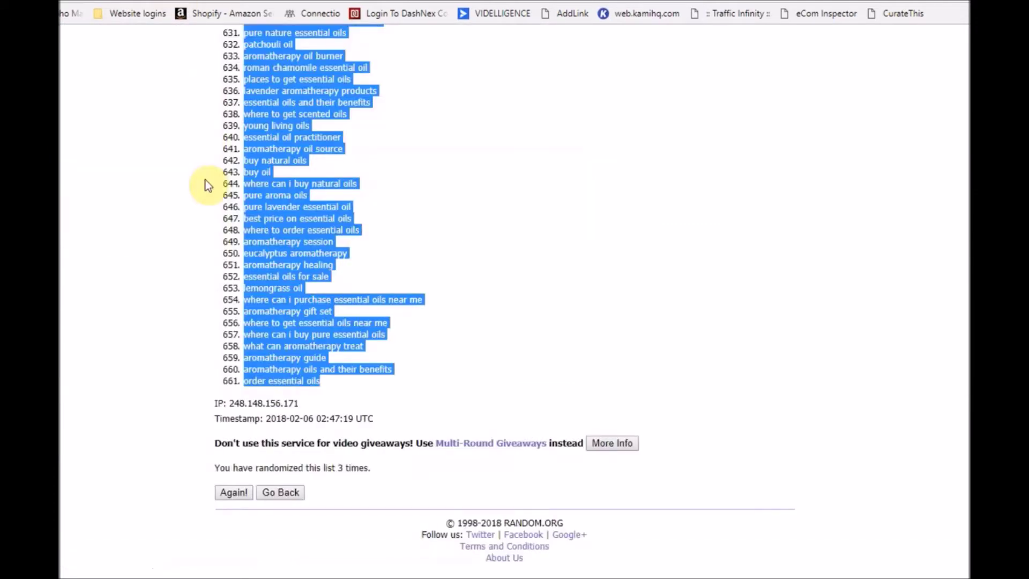
Step: Examine the randomized keyword list on RANDOM.ORG and the note on how many times it was randomized
scroll(205, 180, "up", 20)
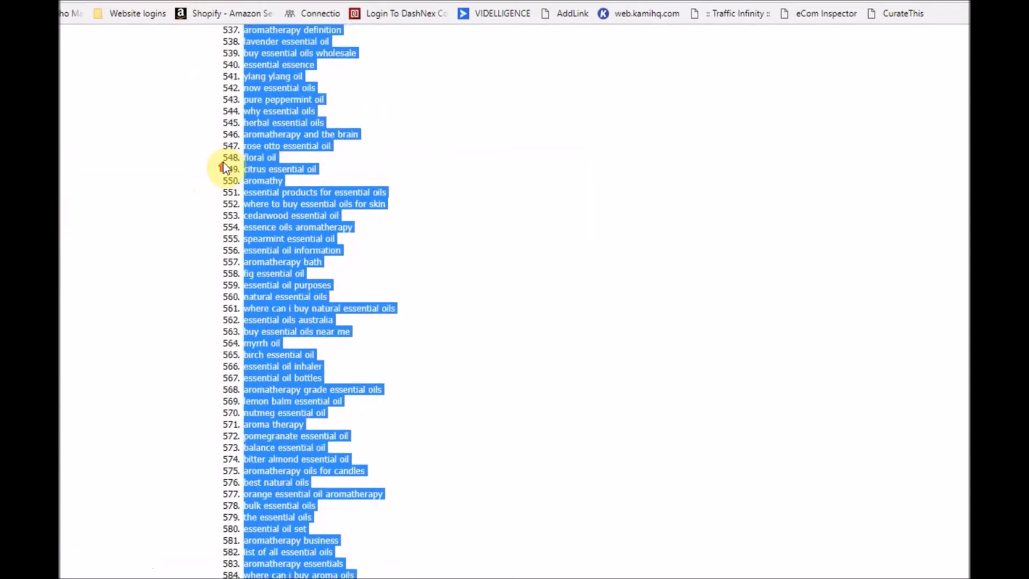
scroll(225, 156, "up", 11)
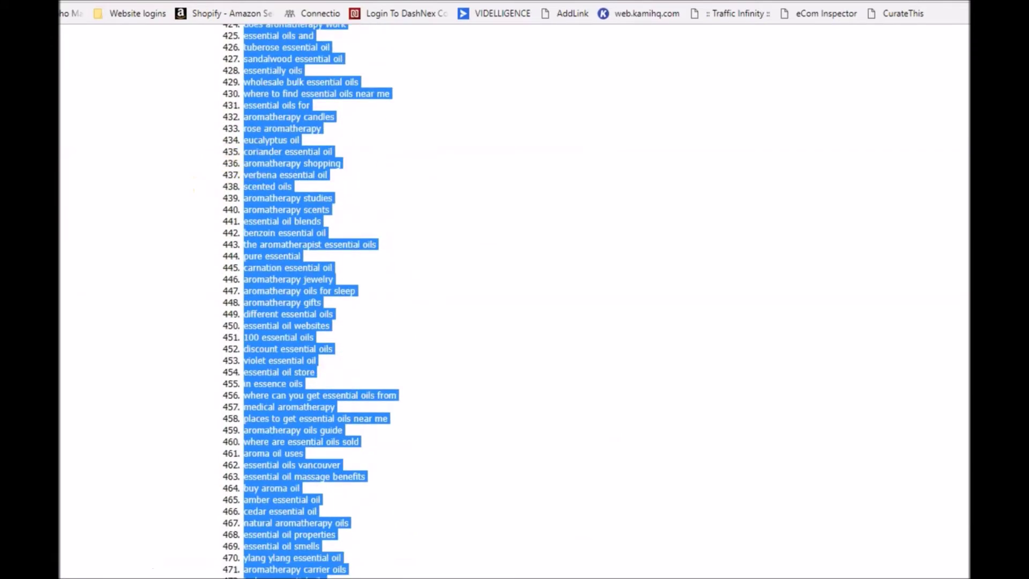
key("Home")
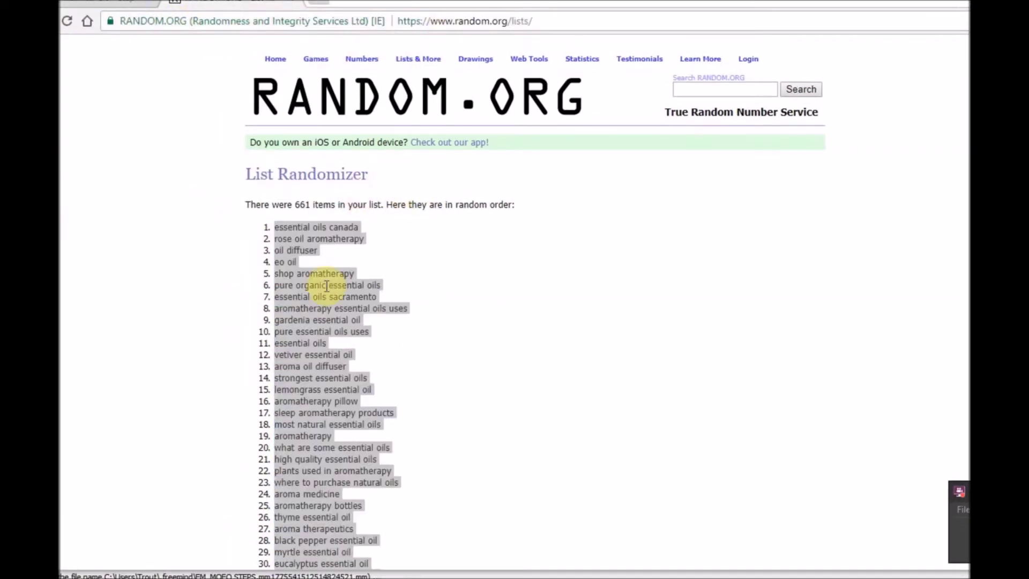
scroll(329, 287, "down", 5)
scroll(328, 287, "up", 5)
scroll(327, 286, "down", 14)
scroll(328, 287, "down", 20)
scroll(328, 288, "down", 20)
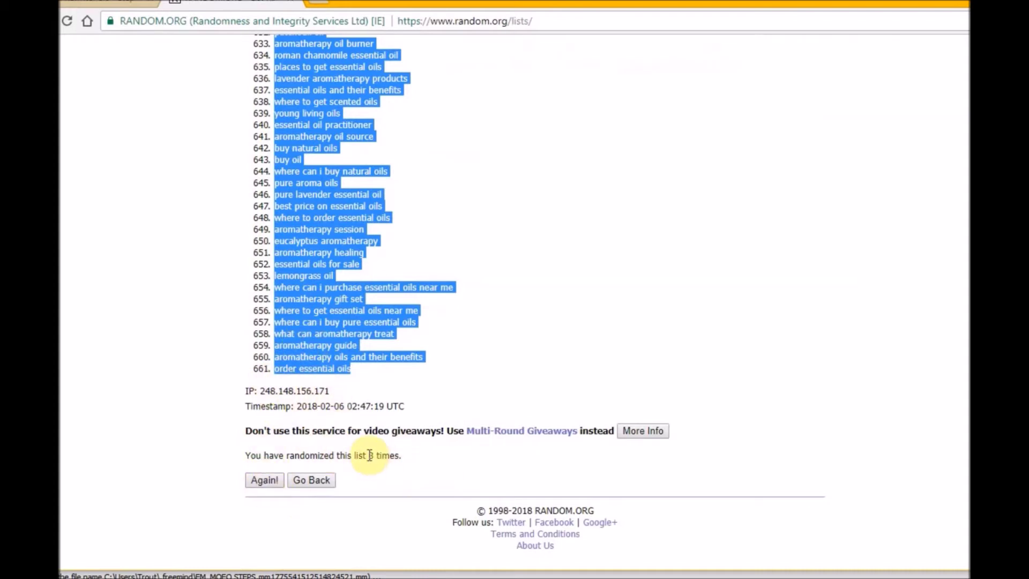
left_click_drag(368, 455, 418, 455)
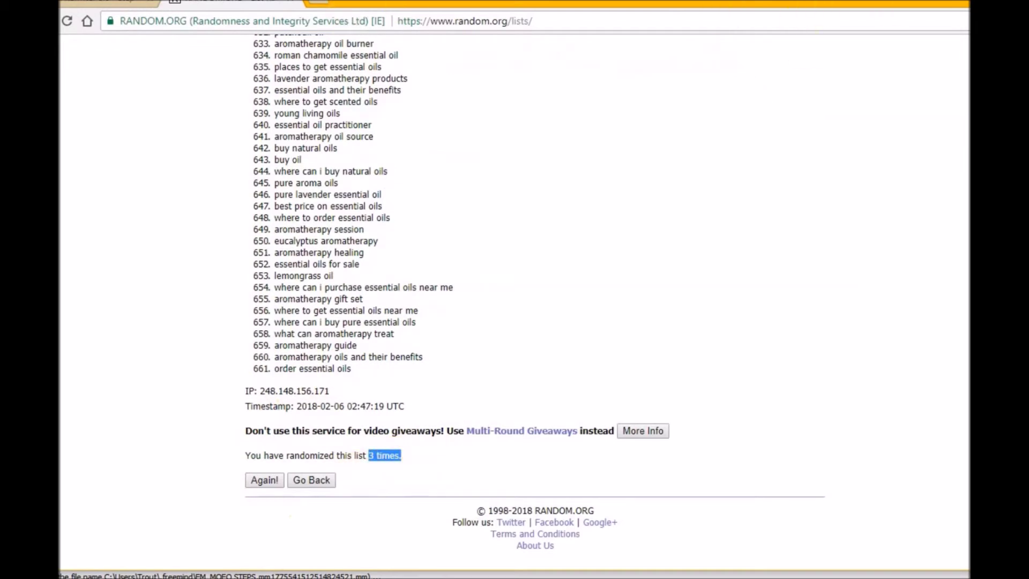
key("F11")
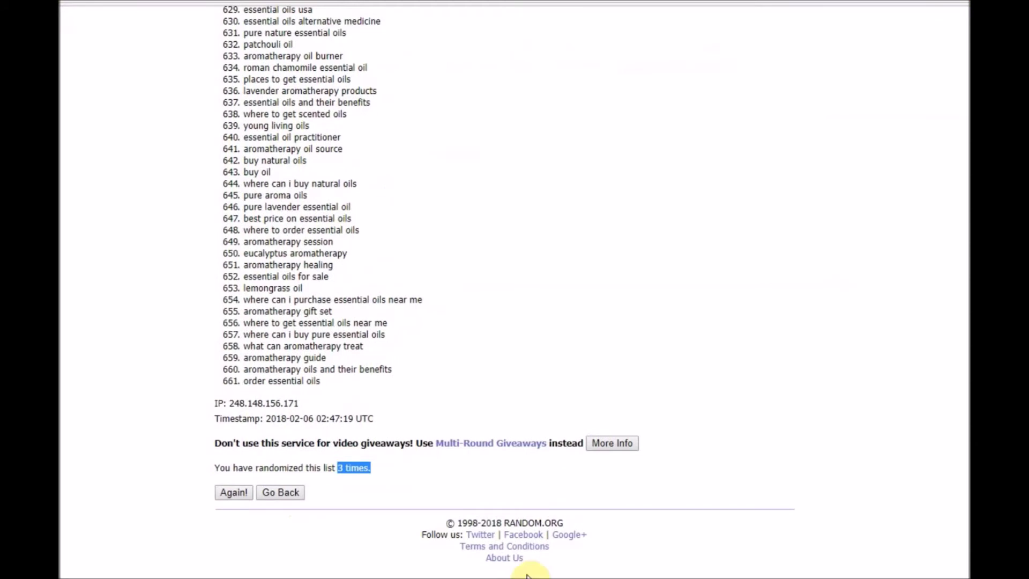
Step: Close Notepad++ and switch to The Traffic Factory to browse for the site template file
left_click(643, 576)
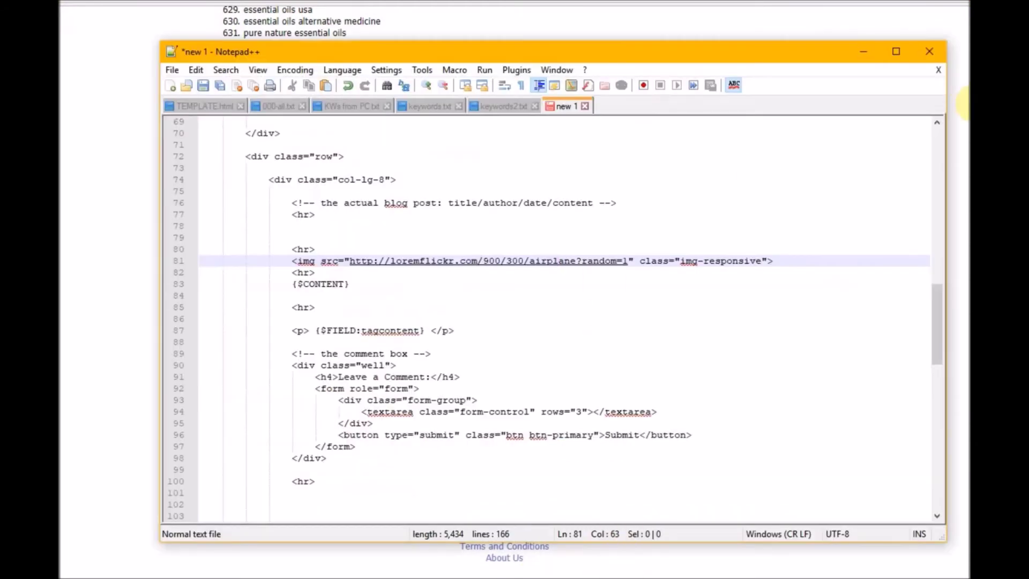
left_click(930, 52)
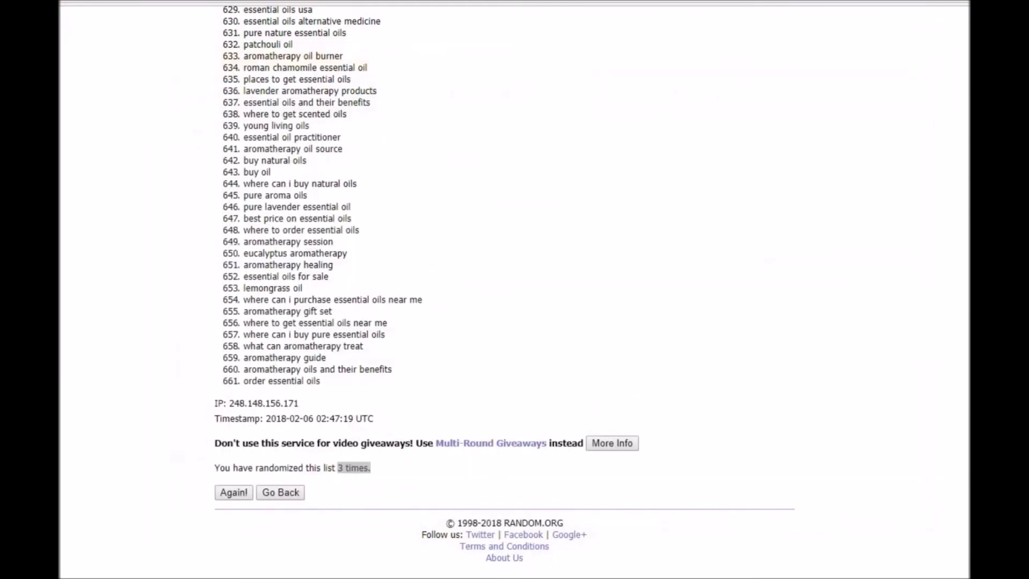
key("alt+Tab")
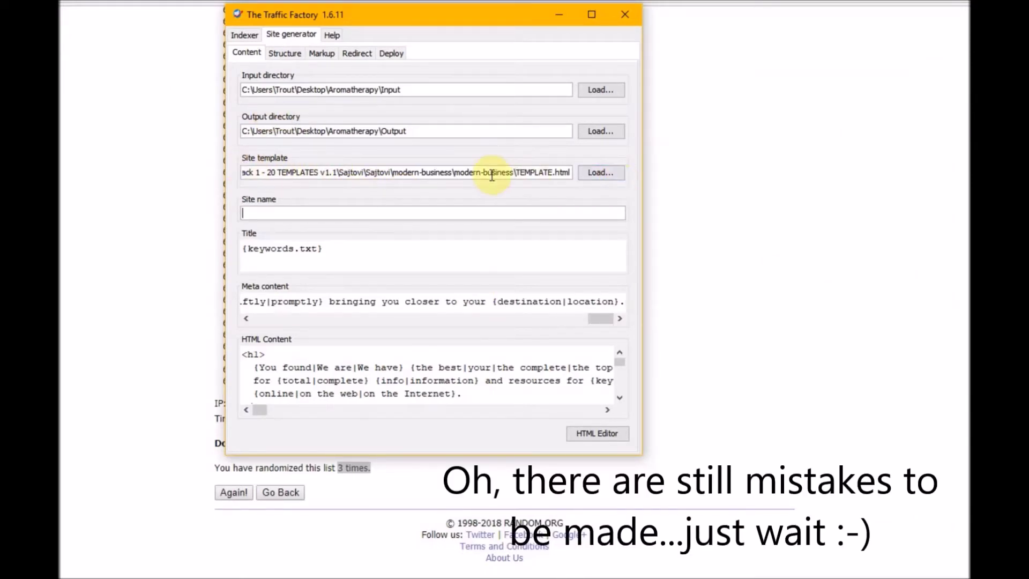
double_click(534, 173)
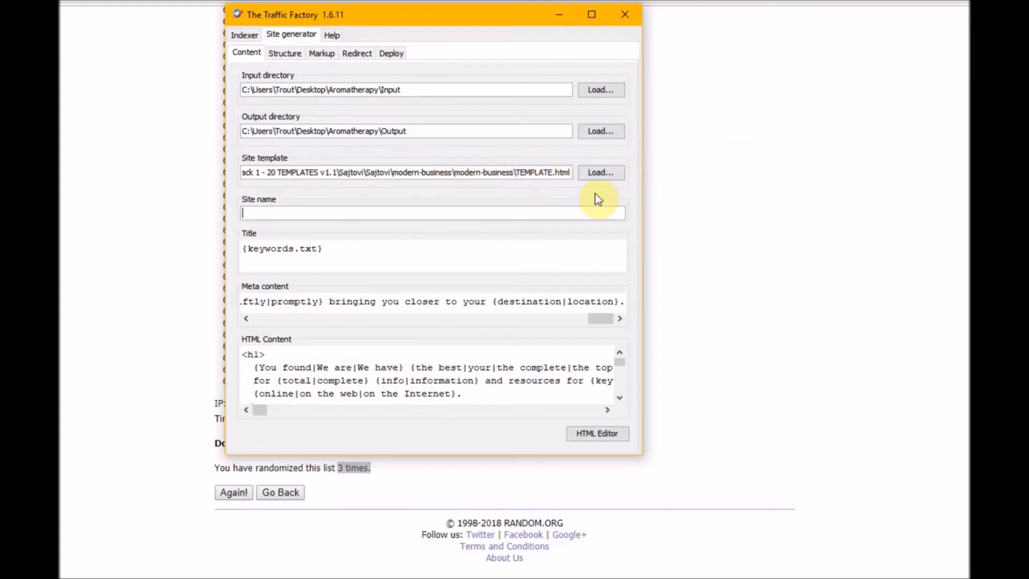
left_click(601, 174)
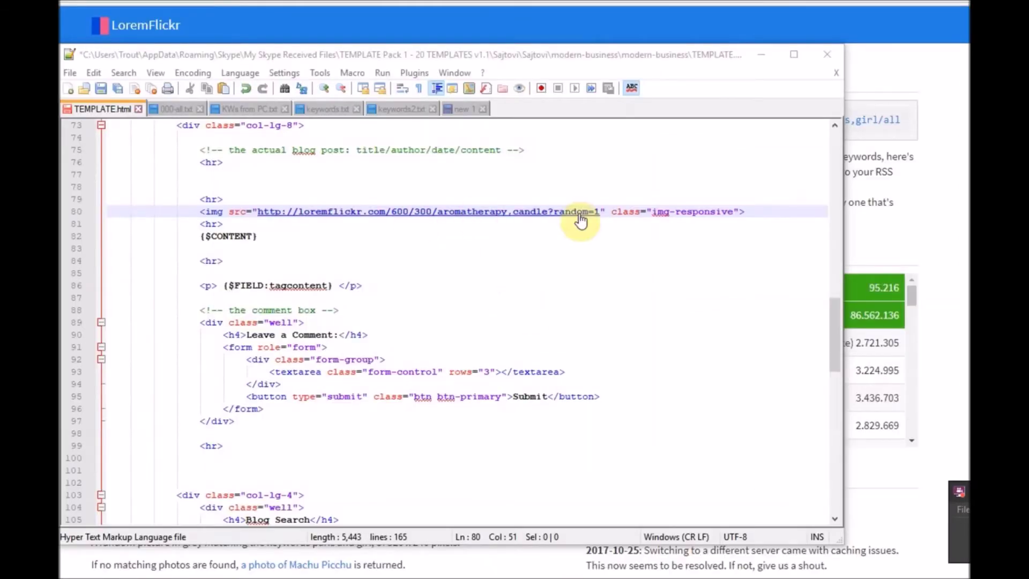
Step: Check the brazil,rio multi-keyword example URL on LoremFlickr and return to TEMPLATE.html in Notepad++
left_click(334, 29)
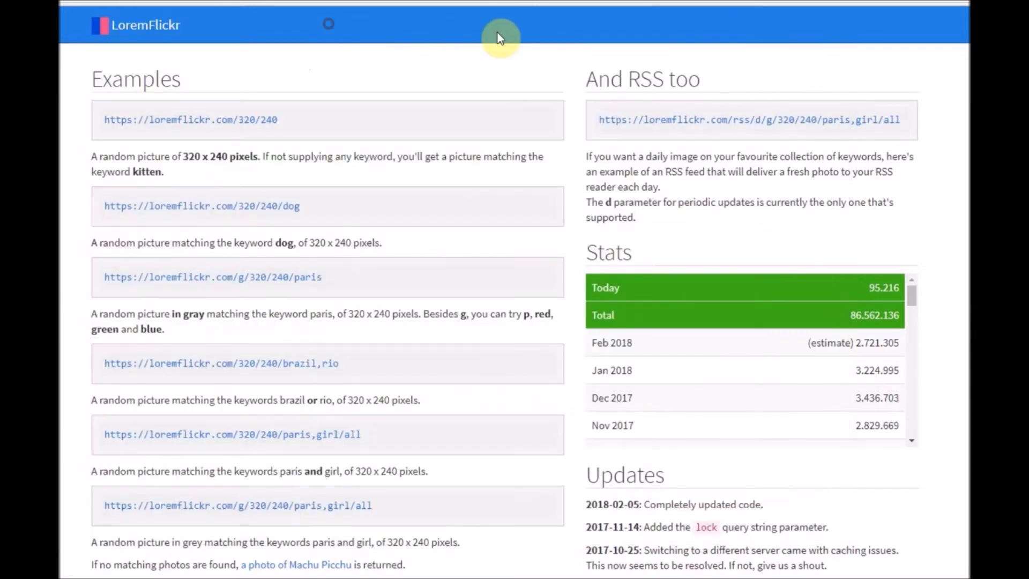
left_click(319, 364)
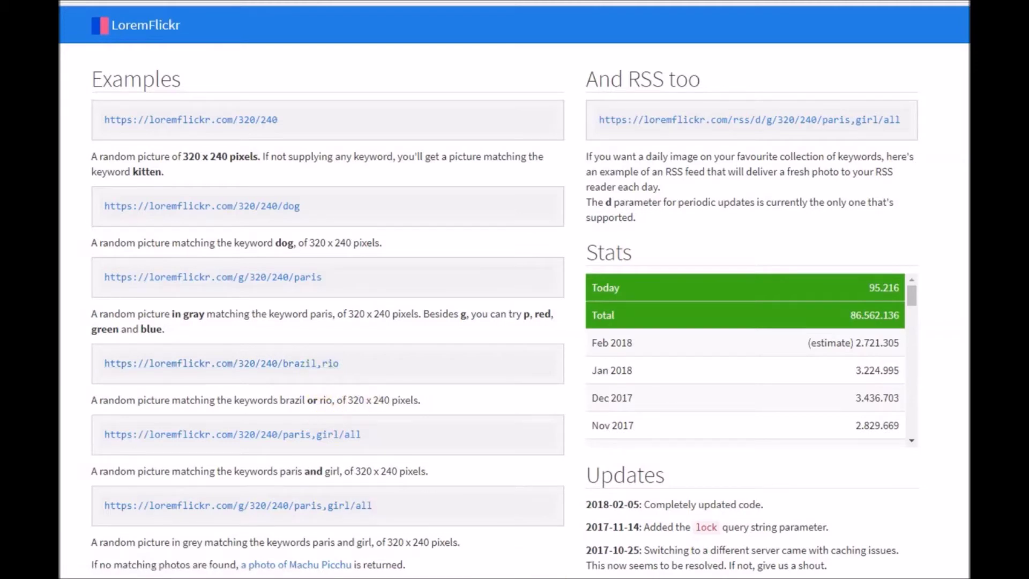
key("alt+Tab")
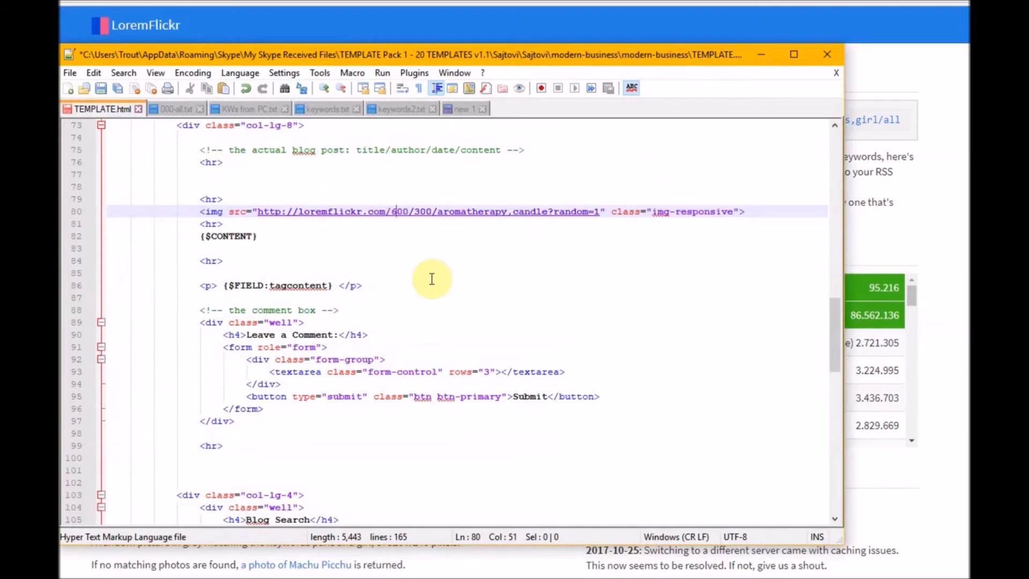
Step: Change the image width in TEMPLATE.html's loremflickr aromatherapy,candle link to 500 and save the file
key("BackSpace")
type("5")
left_click(68, 71)
left_click(102, 187)
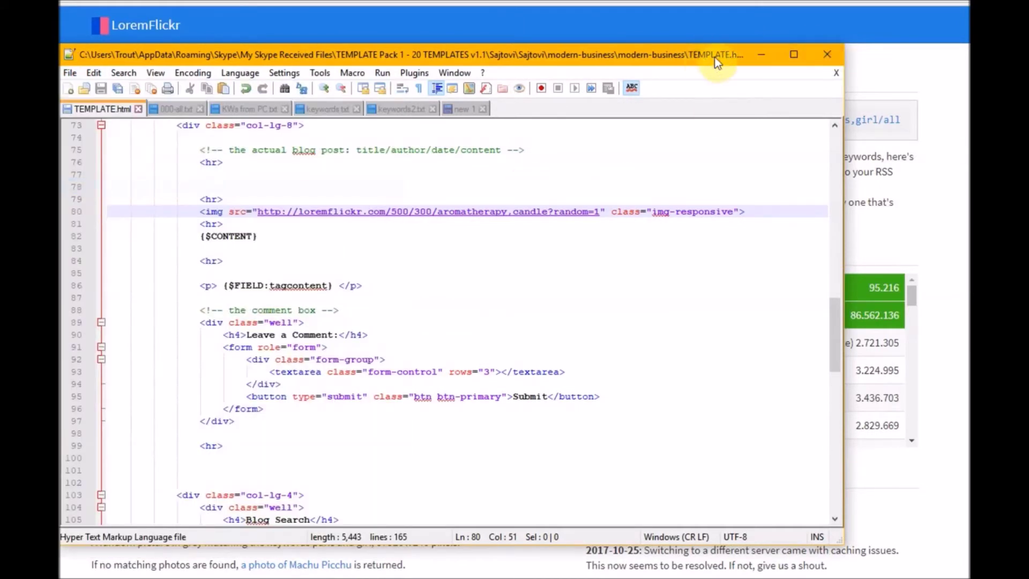
Step: Close Notepad++ and return to the Site name field in The Traffic Factory
left_click(827, 54)
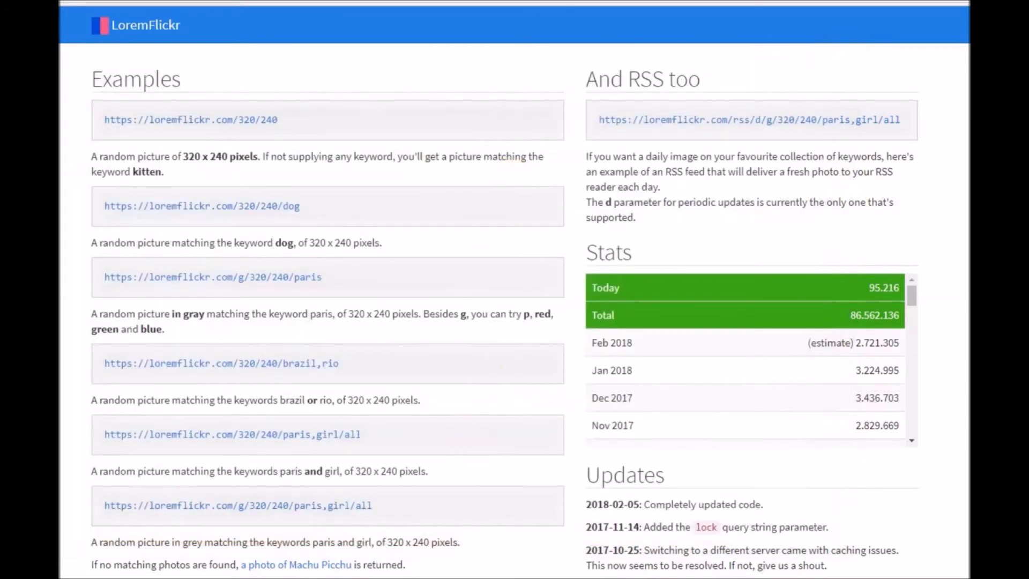
left_click(518, 577)
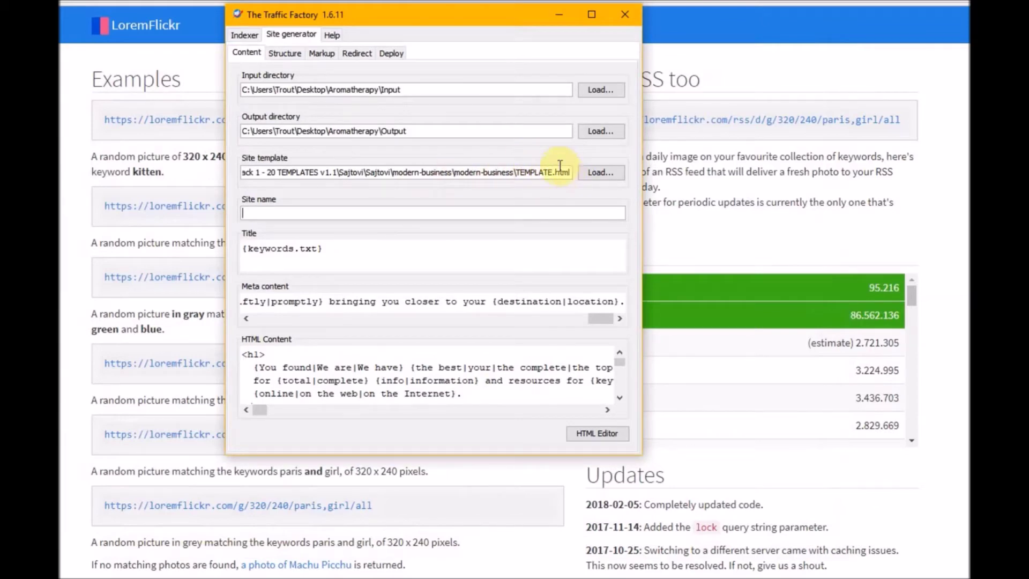
left_click(284, 210)
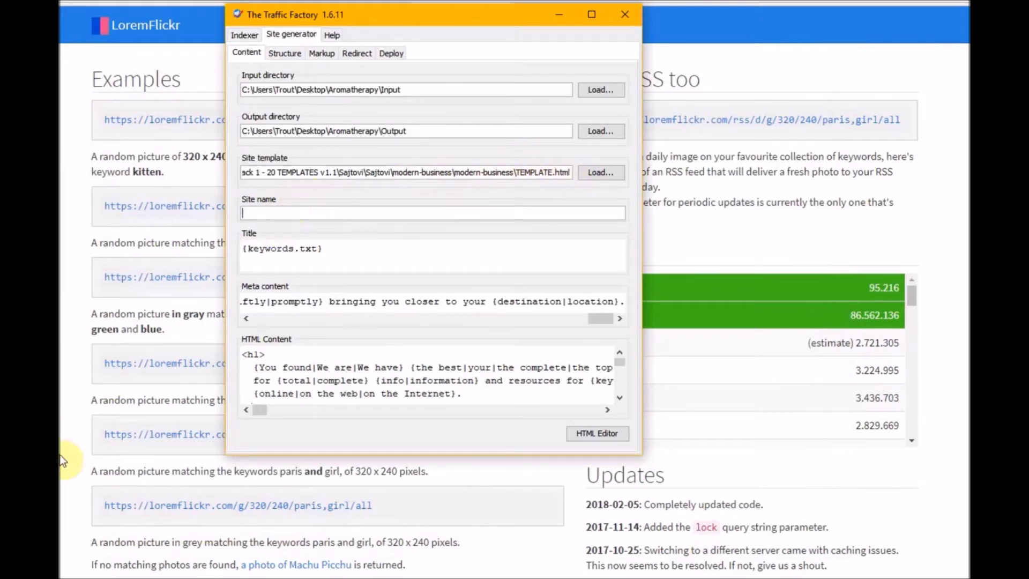
Step: Examine the keyword list in KWs from GKWT_662.txt, including "where to buy essential oils", for site name ideas
mouse_move(337, 576)
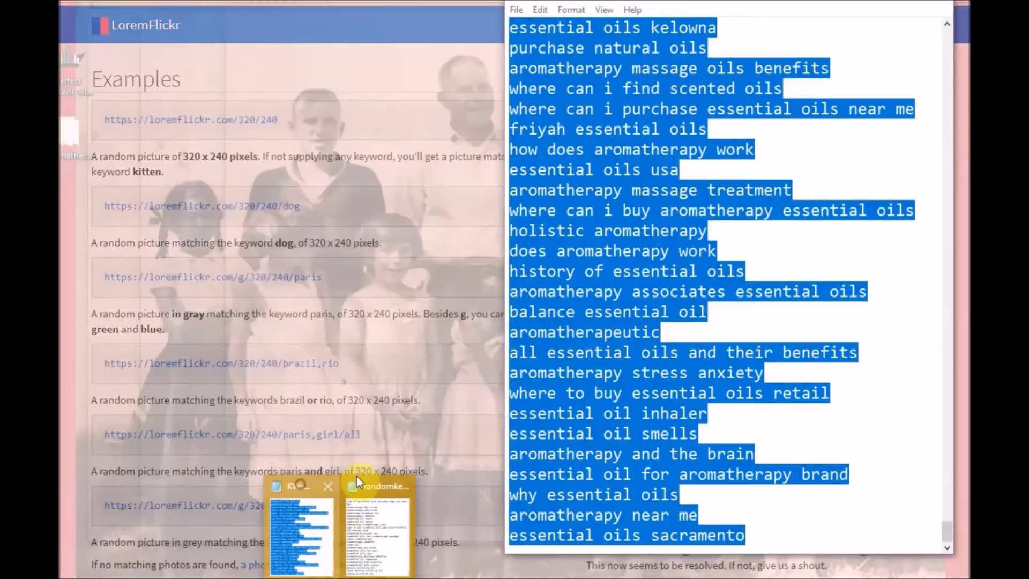
left_click(301, 530)
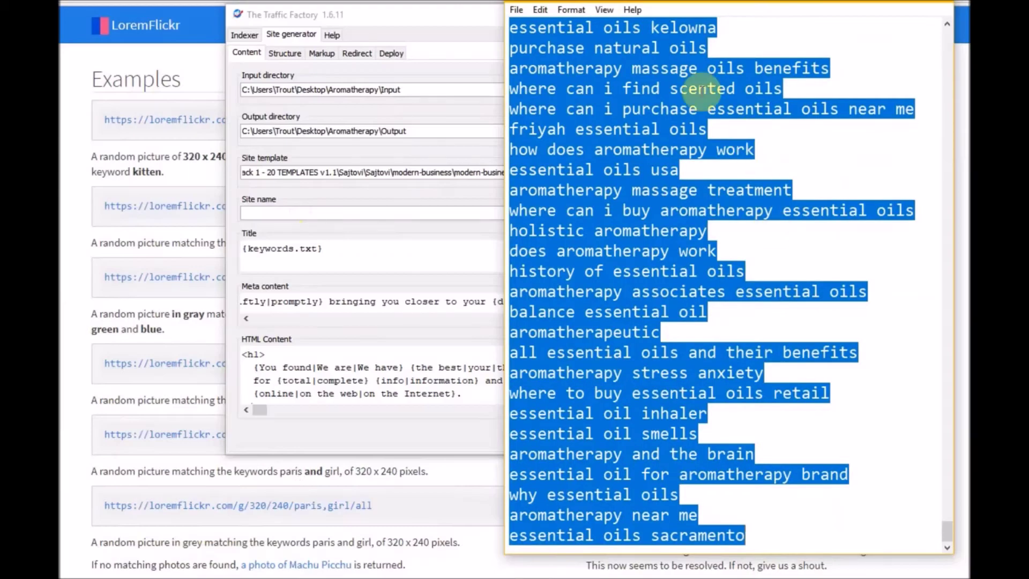
left_click_drag(627, 5, 832, 30)
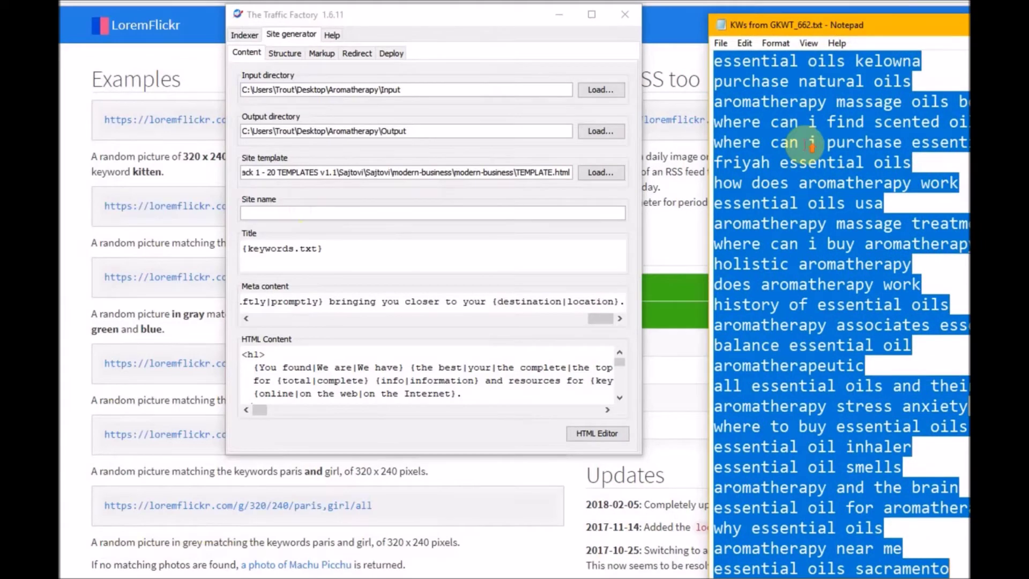
scroll(812, 142, "down", 20)
scroll(812, 142, "up", 6)
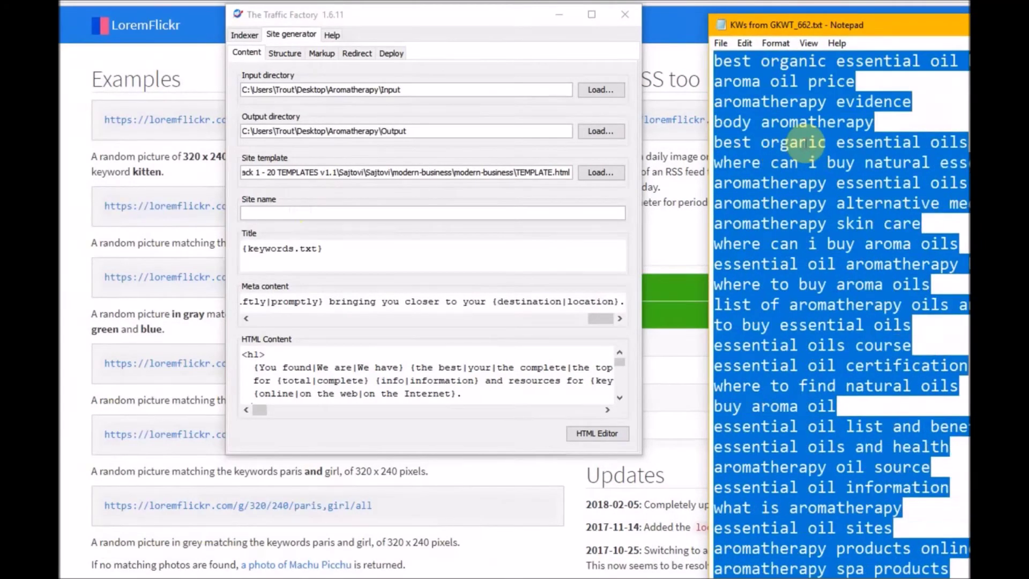
left_click_drag(906, 33, 834, 37)
scroll(964, 83, "up", 20)
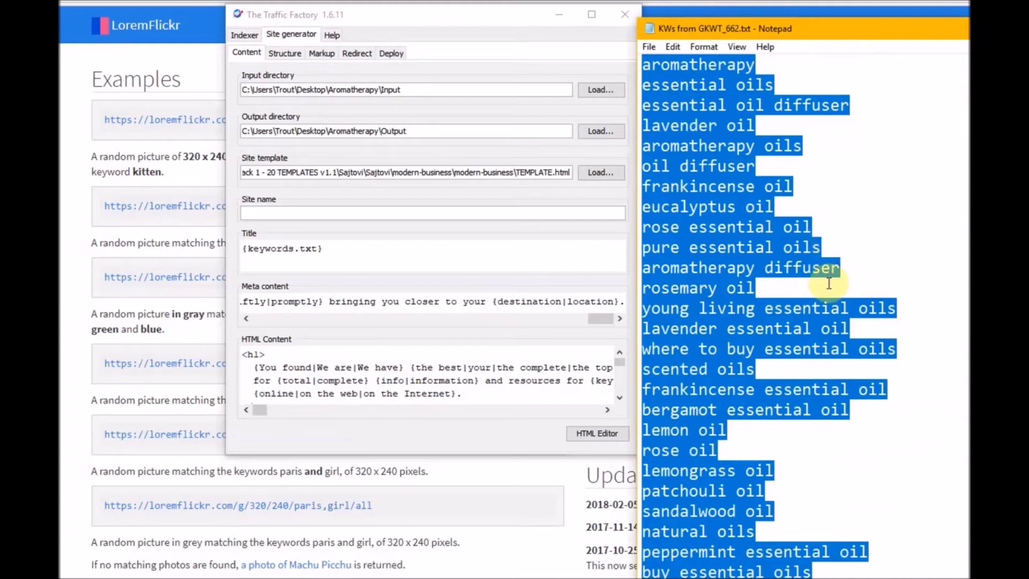
scroll(831, 286, "down", 2)
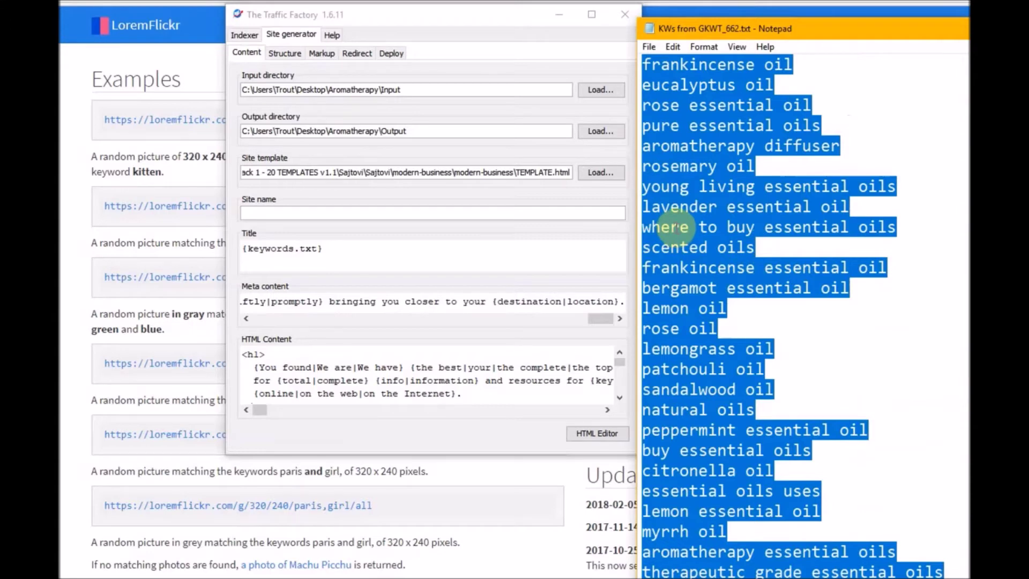
left_click_drag(651, 227, 906, 229)
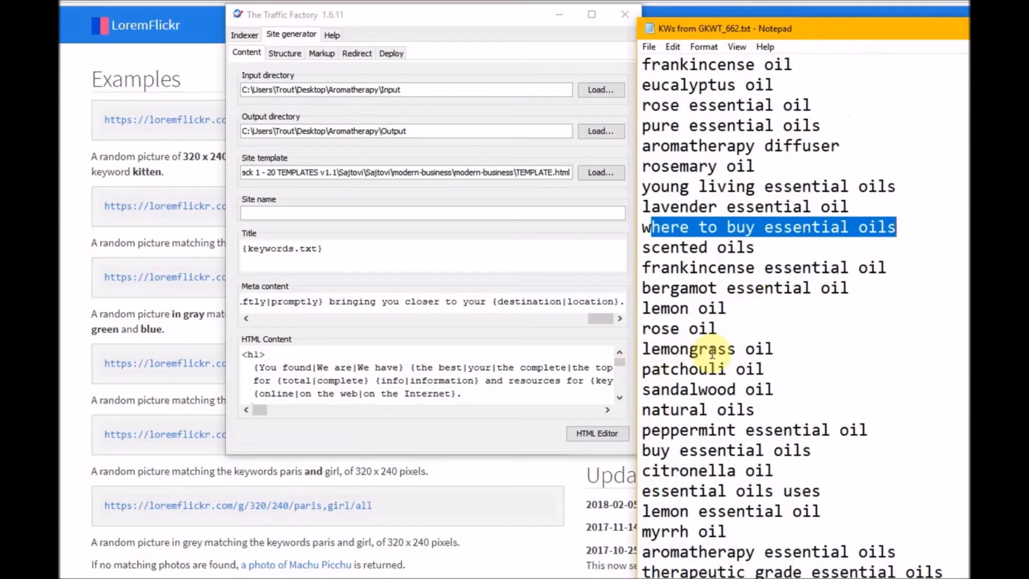
scroll(735, 321, "up", 2)
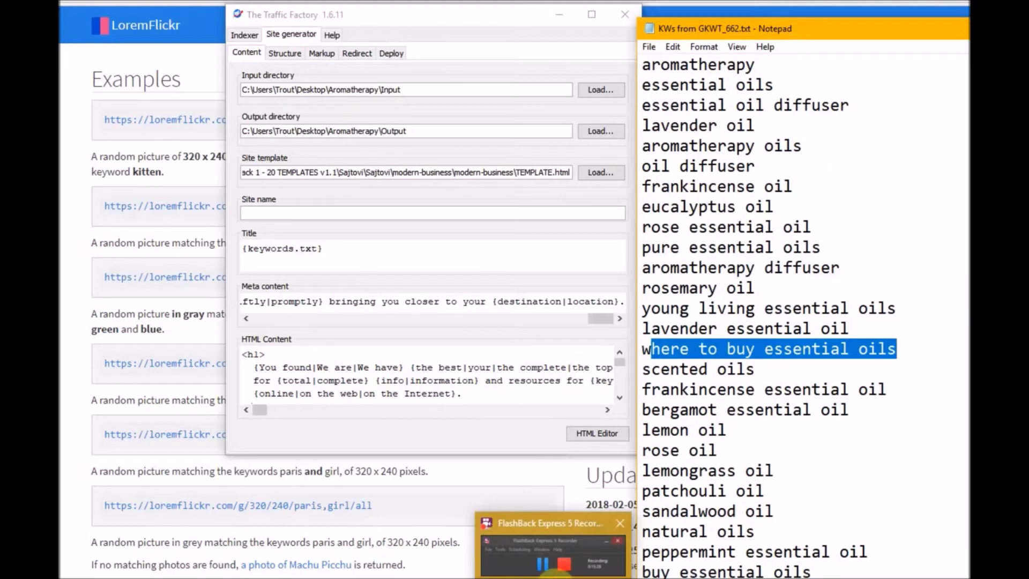
key("super+e")
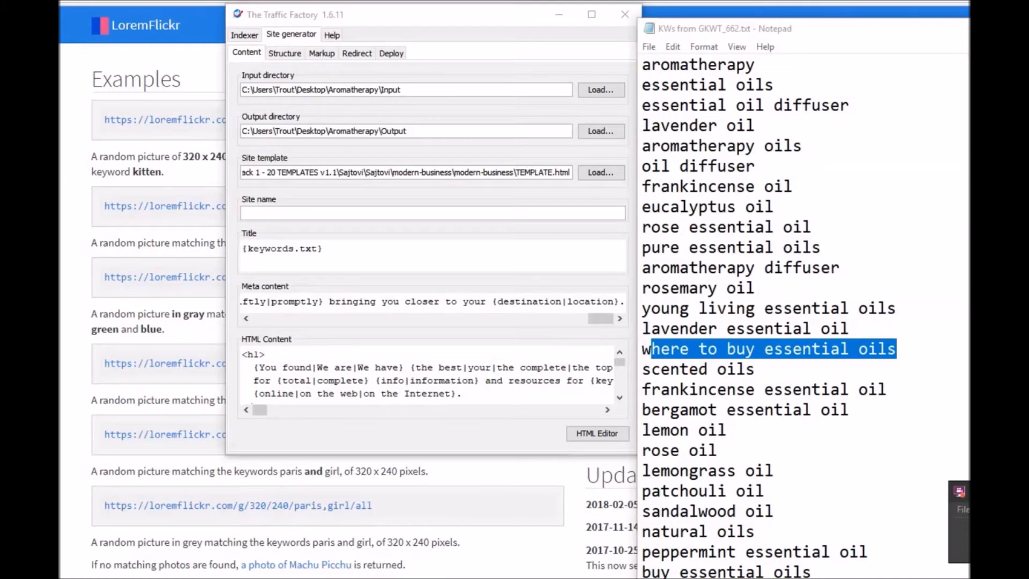
scroll(646, 480, "down", 10)
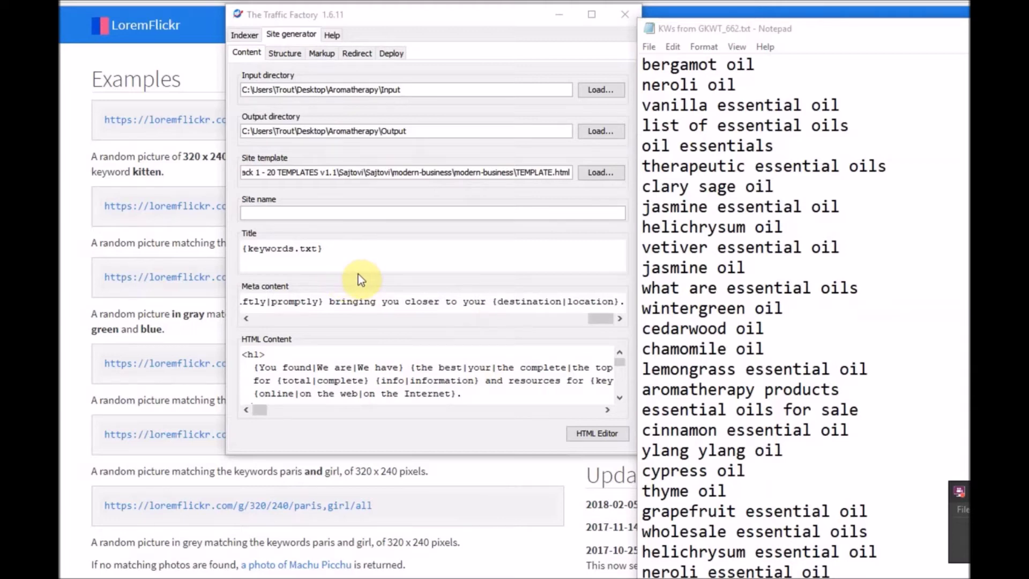
Step: Enter aromatherapy-essential-oils as the site name in The Traffic Factory
left_click(368, 222)
type("aromatherapy-esse")
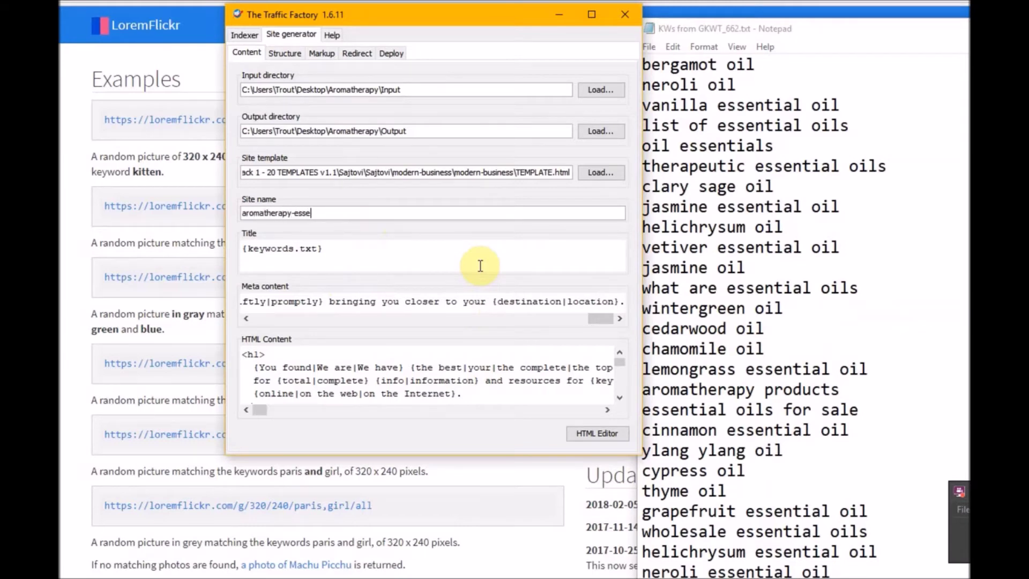
type("ntial -oils")
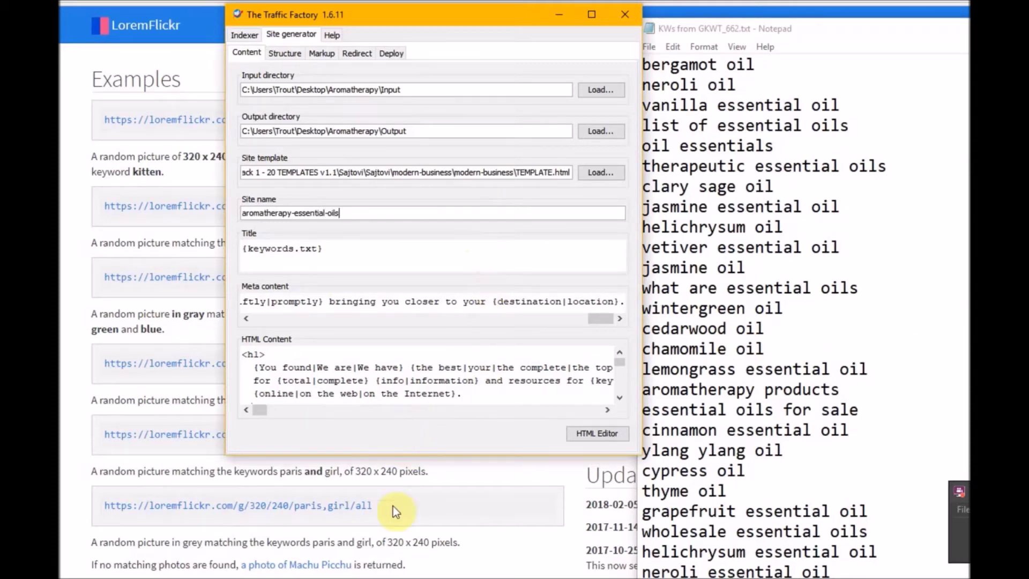
key("alt+Tab")
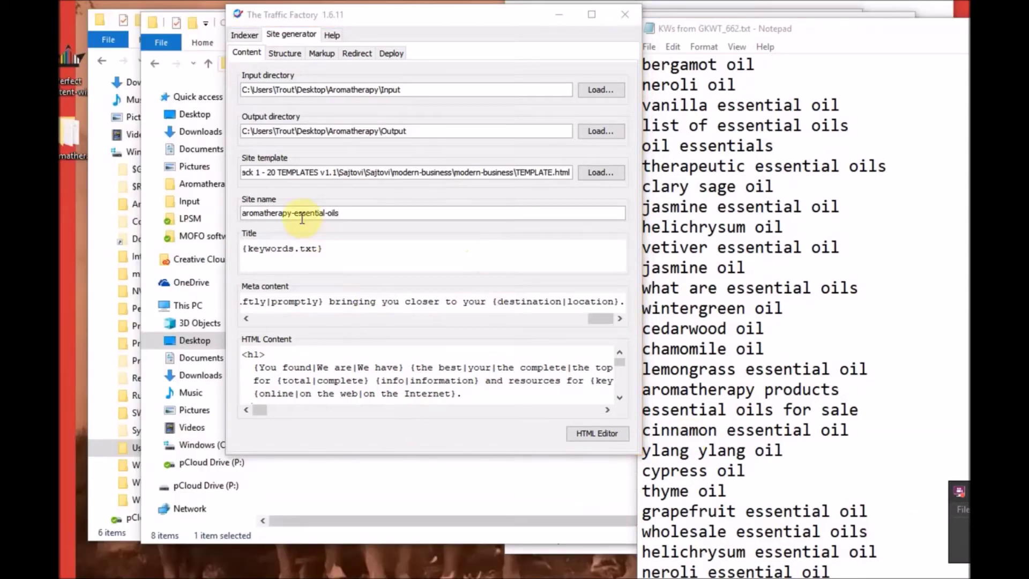
Step: Capitalize each word of the site name and replace the hyphens with spaces to read Aromatherapy Essential Oils
left_click(243, 214)
type("A")
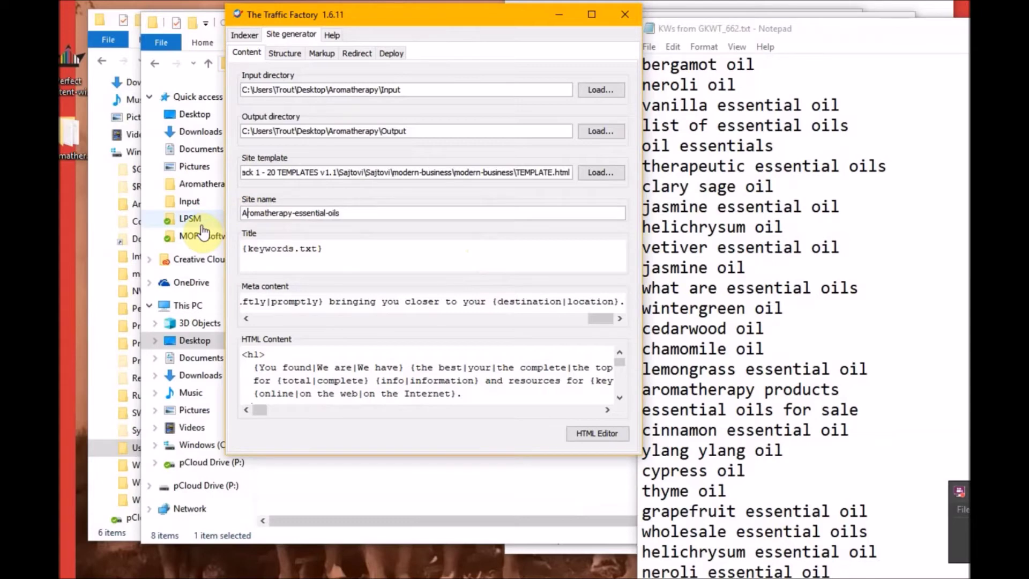
key("Left")
key("Left")
key("shift+Left")
key("shift+Left")
type("O")
key("shift+Left")
key("shift+Left")
type("E")
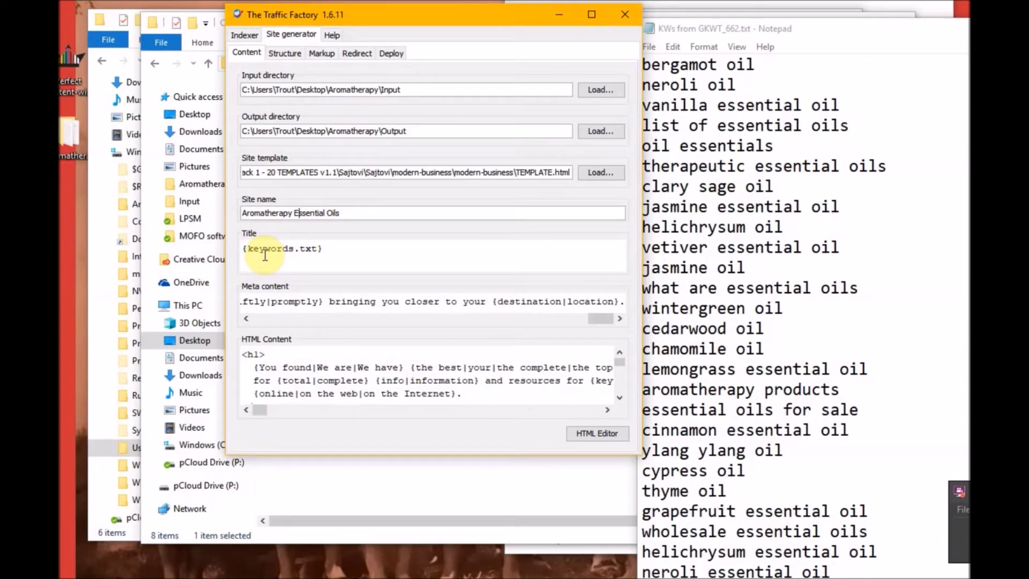
Step: Open the Aromatherapy project's Input folder in File Explorer and check its keyword files alongside The Traffic Factory
left_click_drag(373, 15, 292, 117)
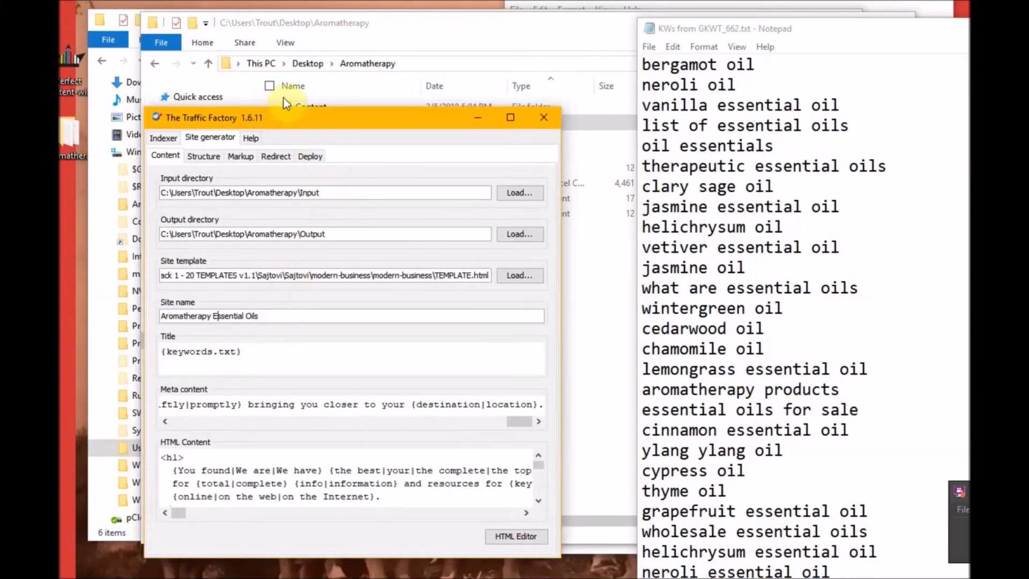
left_click_drag(301, 123, 717, 118)
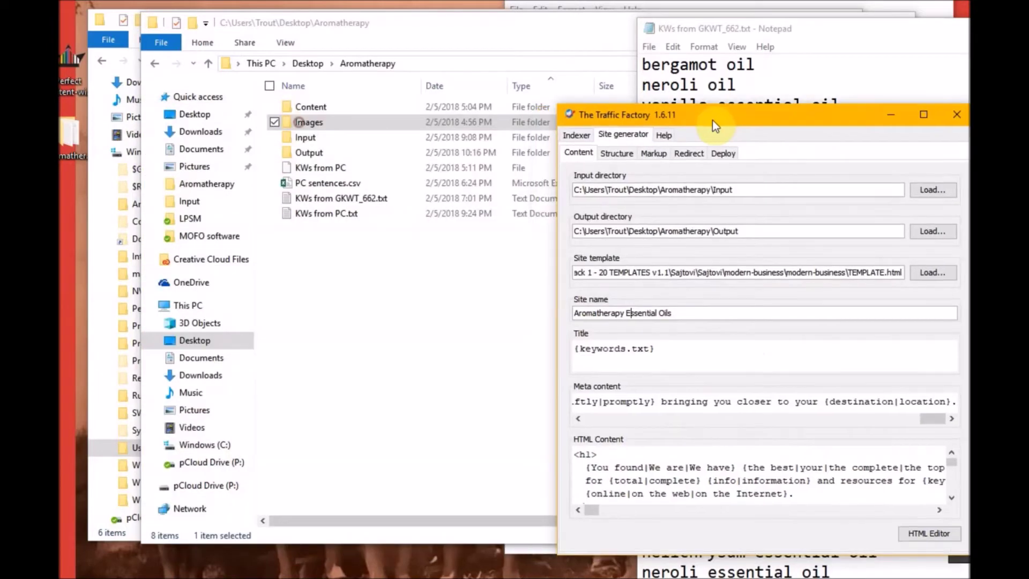
double_click(315, 138)
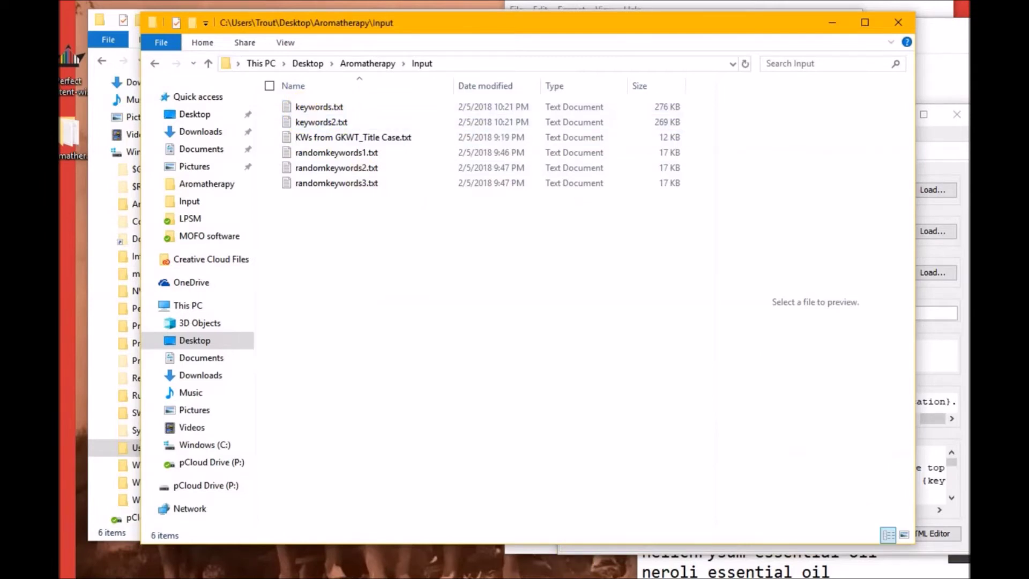
key("alt+Tab")
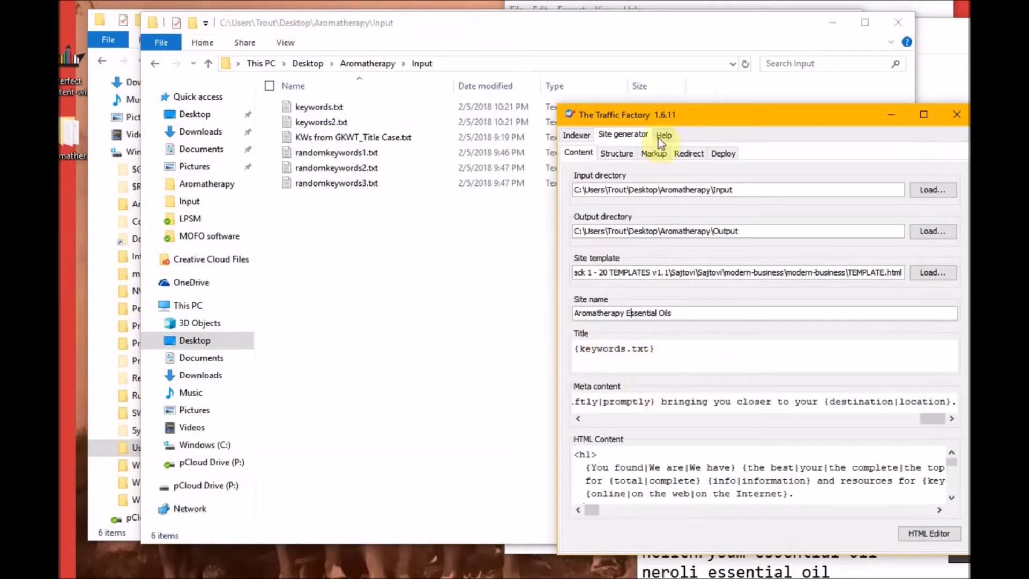
left_click_drag(658, 114, 562, 29)
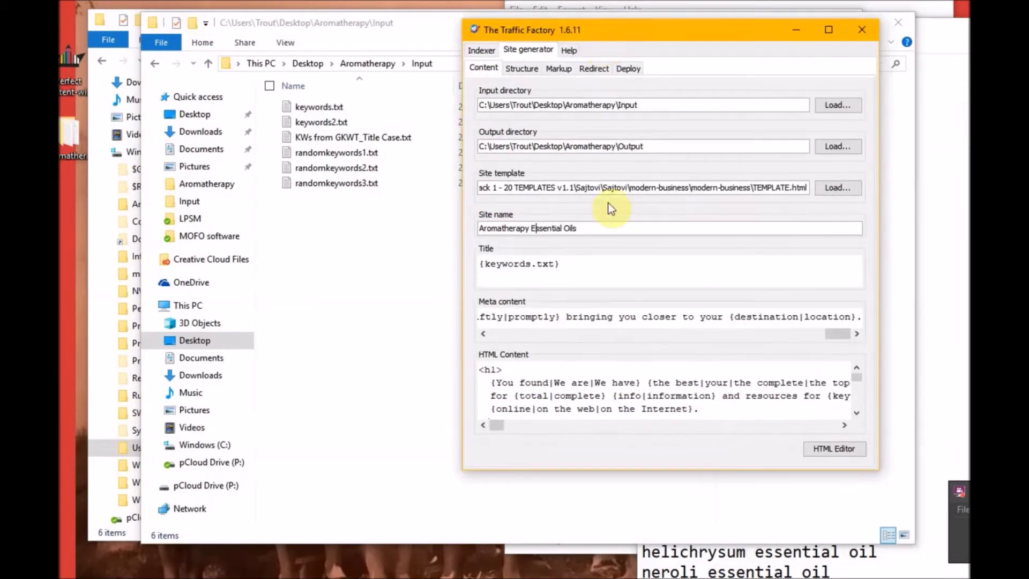
Step: Copy the entire private jets spintax from Meta content into a new blank Notepad document
left_click(483, 316)
key("ctrl+a")
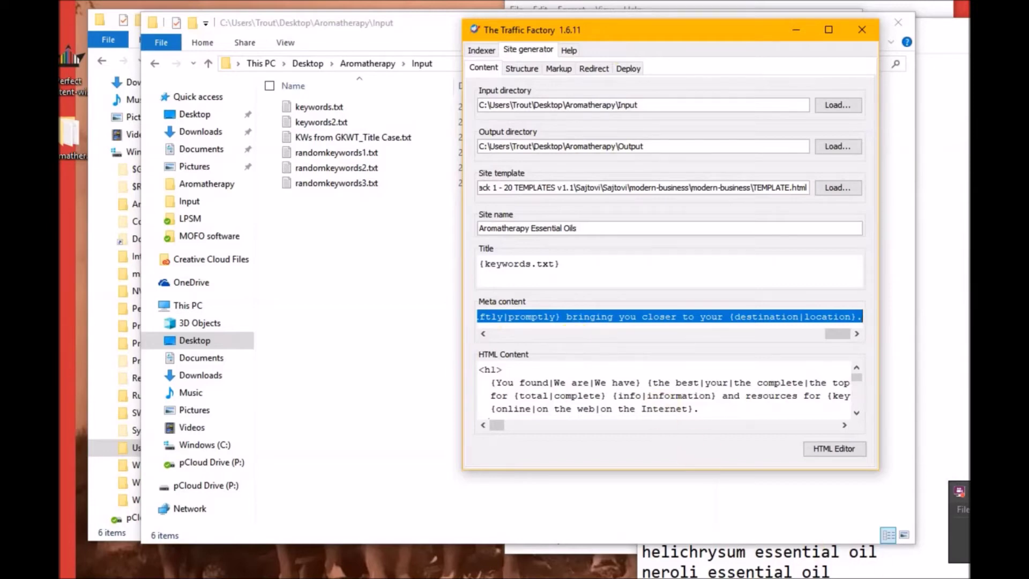
left_click(901, 563)
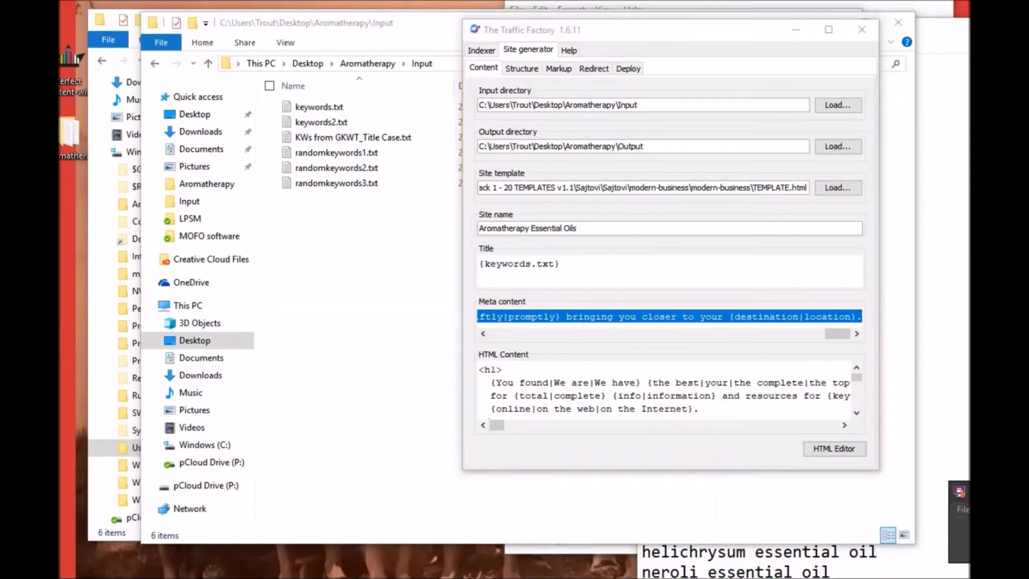
left_click(586, 322)
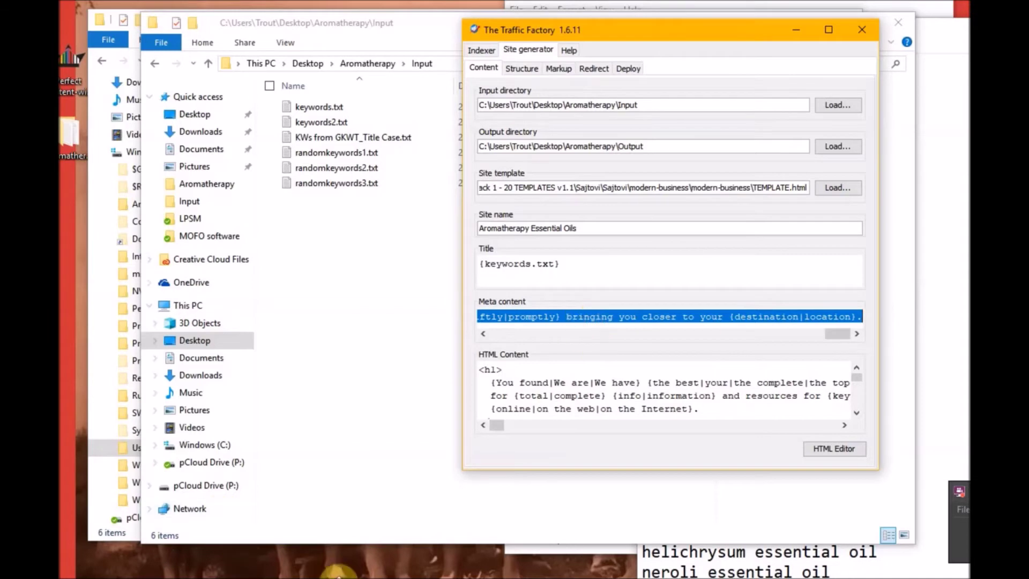
right_click(344, 577)
left_click(333, 523)
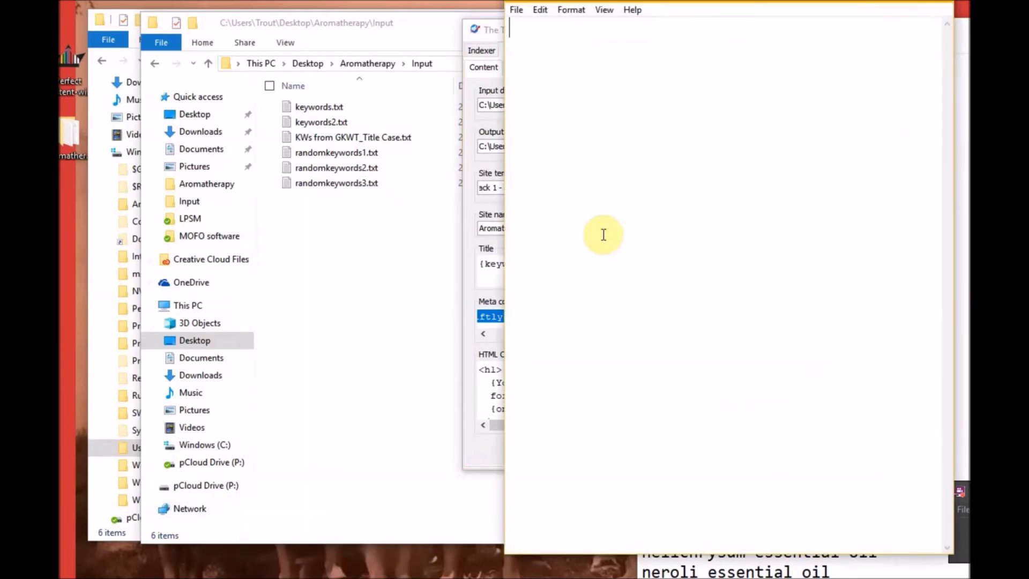
type("There is {no {doubt|question|uncertainty}|no question} that {private|personal} jets {offer|provide|use|supply} {outstanding|exceptional|impressive|superior} {benefits|advantages} to {{owners|companies} {and|as well as|and also} {guests|visitors}|{guests|visitors} {and|as well as|and also} {owners|companies}}. {Using|Utilizing|Making use of} {a business|a company|a service|a private} jet {{rather|instead} {than|compared to}|instead of|as opposed to} {commercial|airline} {flights|trips} {offers|provides|uses|supplies} you {an edge|a side} on the {competition|competitors}. {Business|Company|Service|Private} jets {allow|enable|permit} you to {work|function} {privately|independently} with your {team|group} {and|as well as|and also} {save|conserve} {valuable|important|useful|beneficial} {hours|time} while {in the air|airborne} {at the same time|while} {quickly|rapidly|swiftly|promptly} bringing you closer to your {destination|location}.")
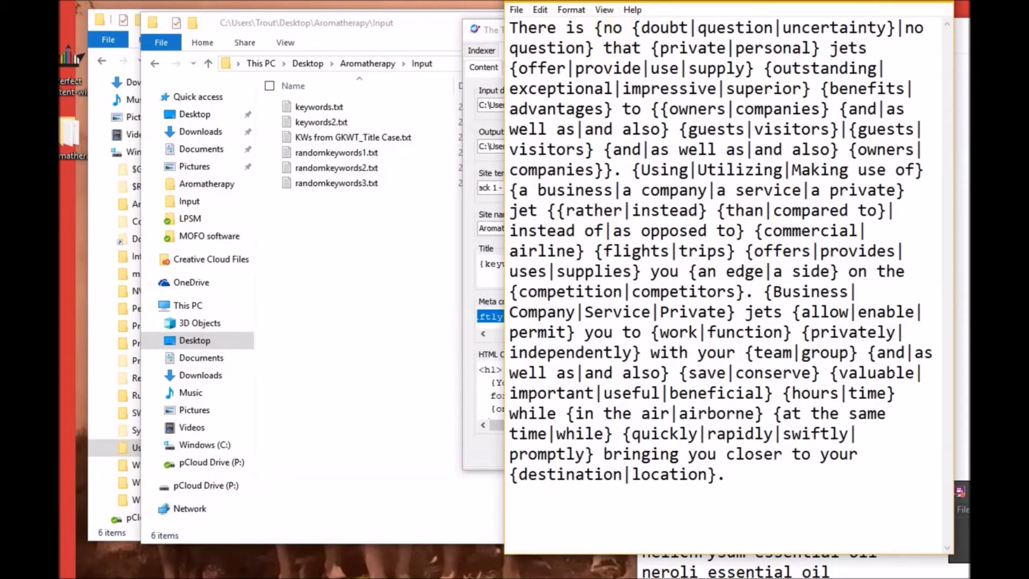
Step: Move 000-all.txt from the Aromatherapy project's Content folder into its Input folder
mouse_move(376, 577)
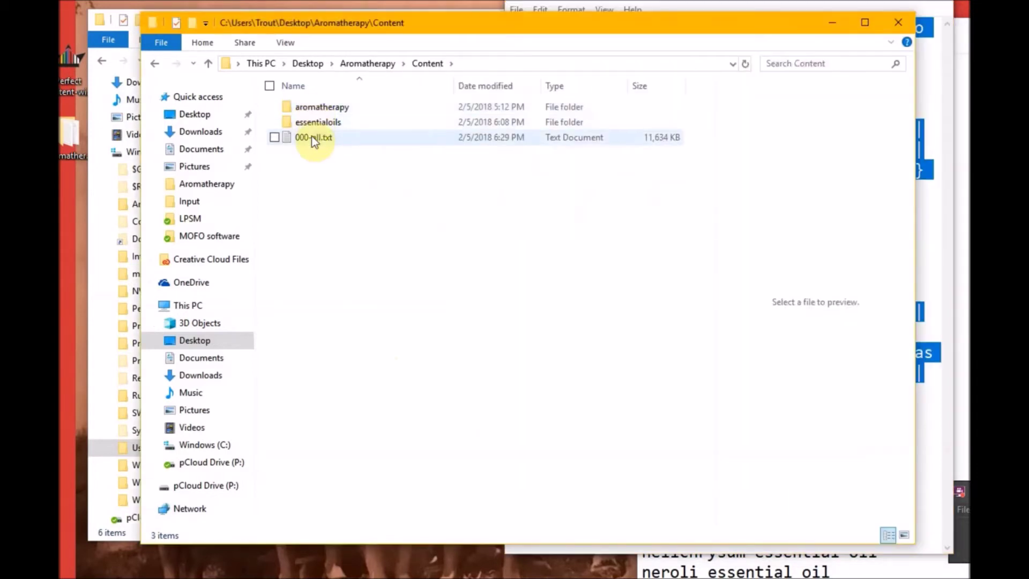
right_click(312, 137)
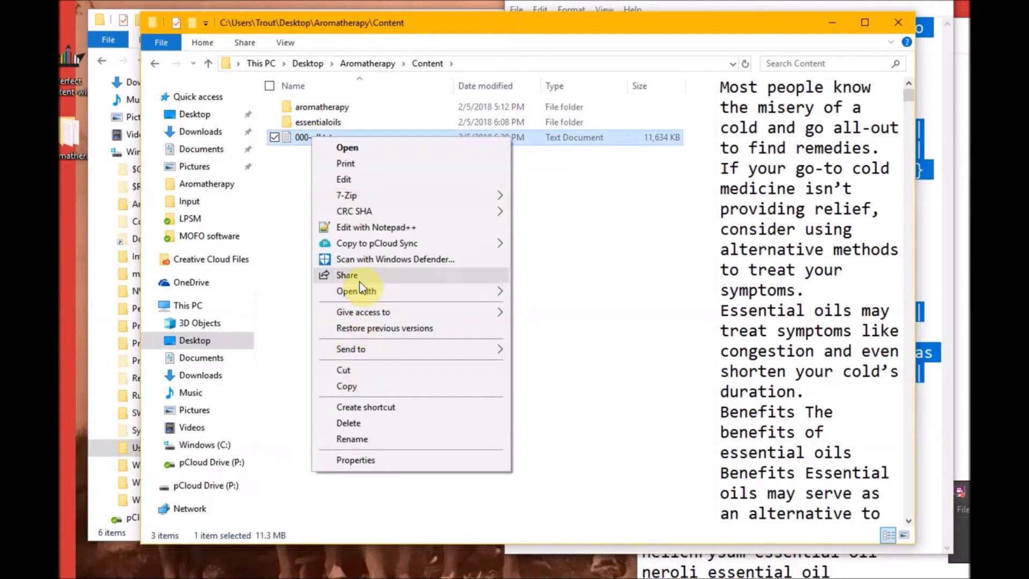
left_click(344, 374)
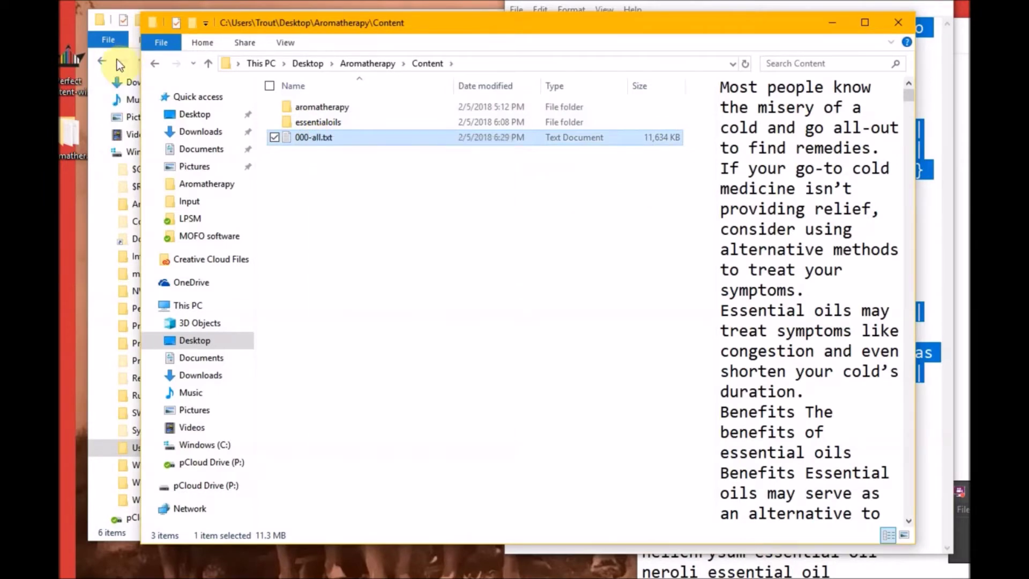
left_click(154, 66)
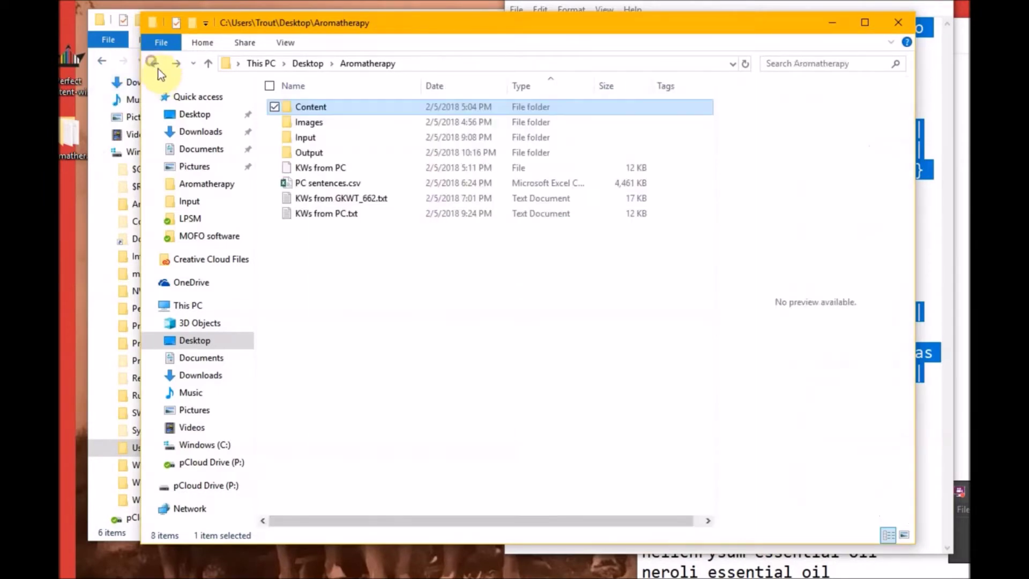
double_click(326, 139)
right_click(355, 233)
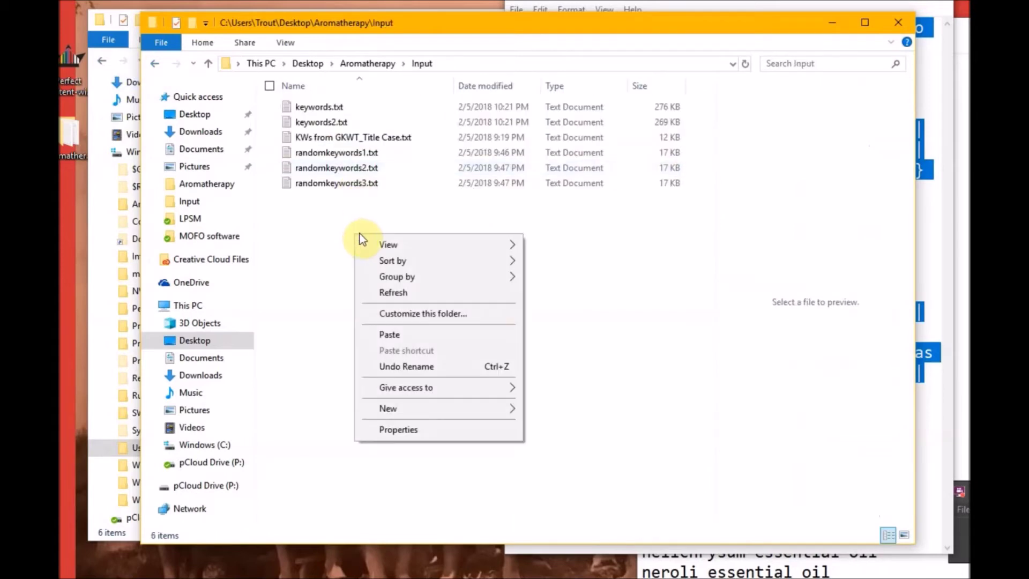
left_click(387, 333)
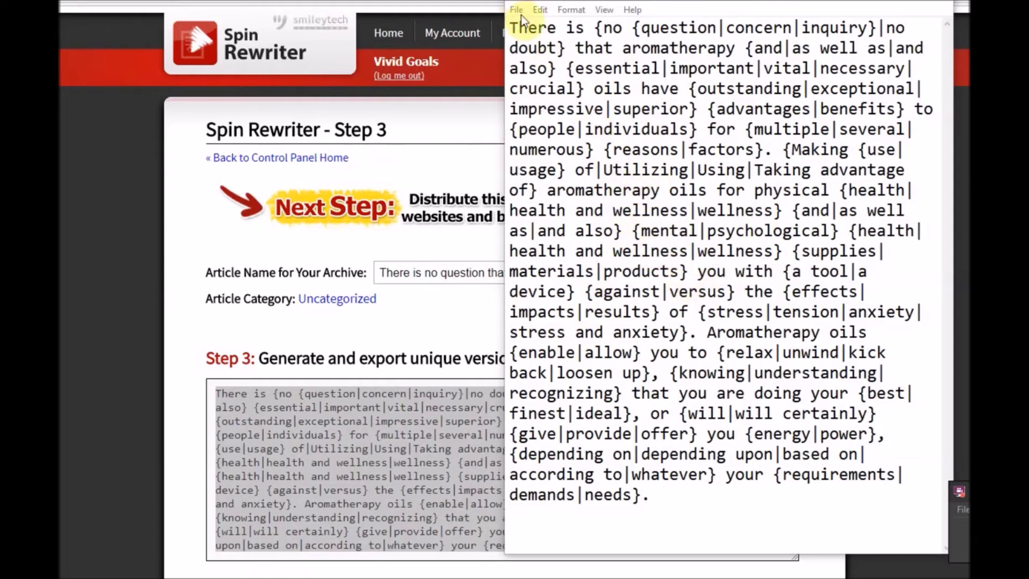
Step: Copy all of the aromatherapy spintax in Meta Content.txt and close the Notepad file
left_click_drag(509, 27, 735, 547)
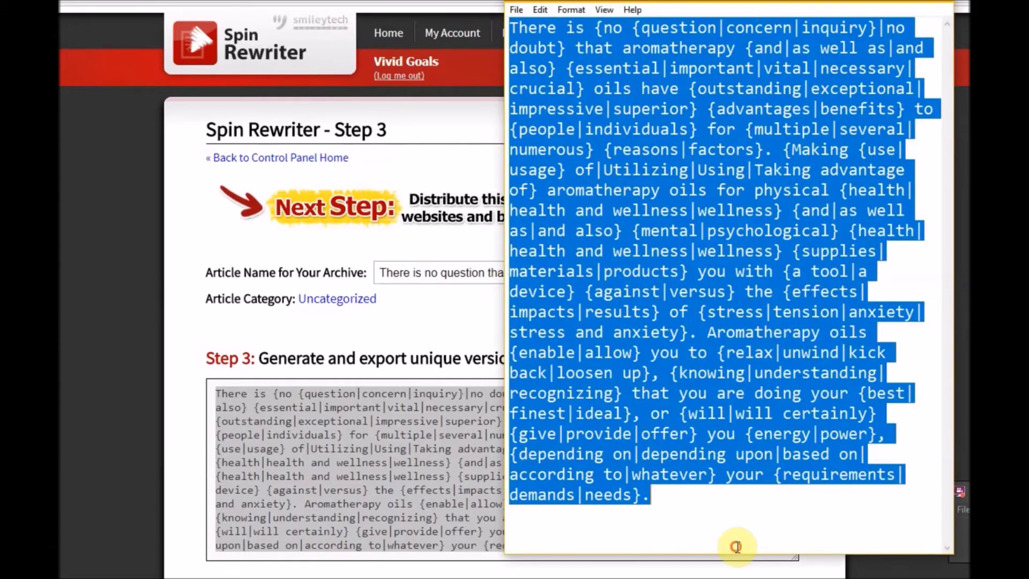
right_click(675, 378)
left_click(709, 418)
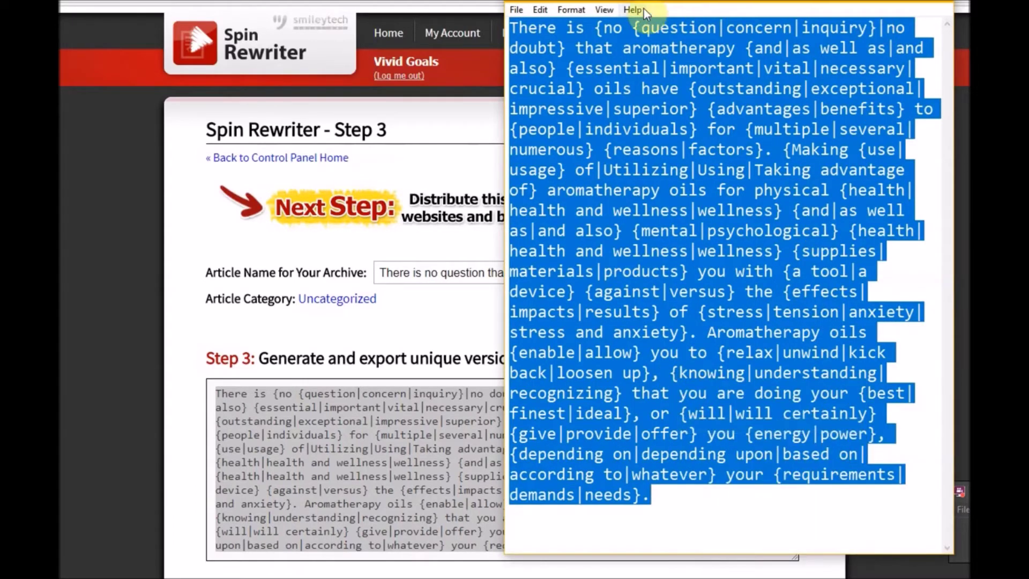
left_click_drag(580, 0, 580, 35)
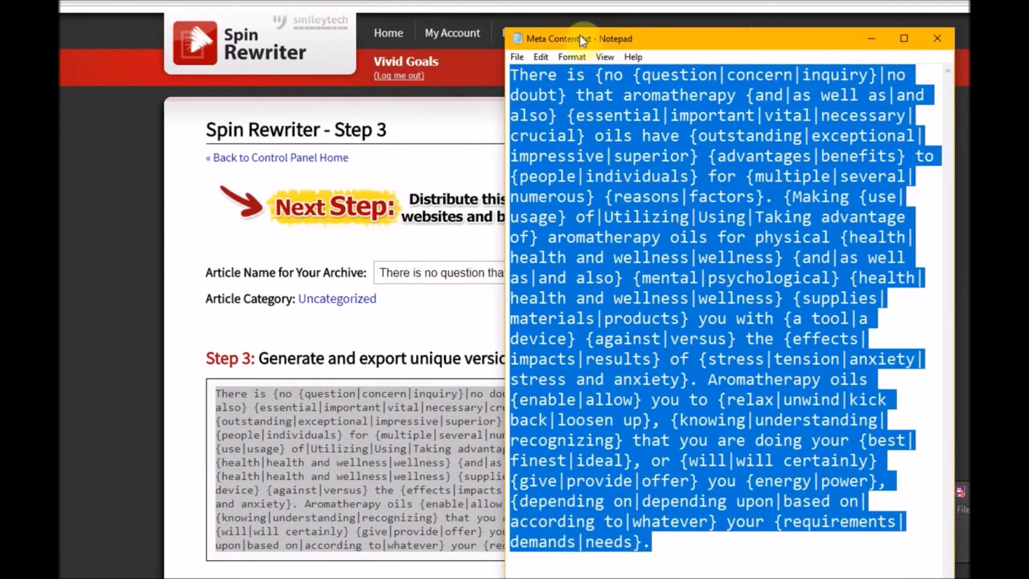
left_click(937, 38)
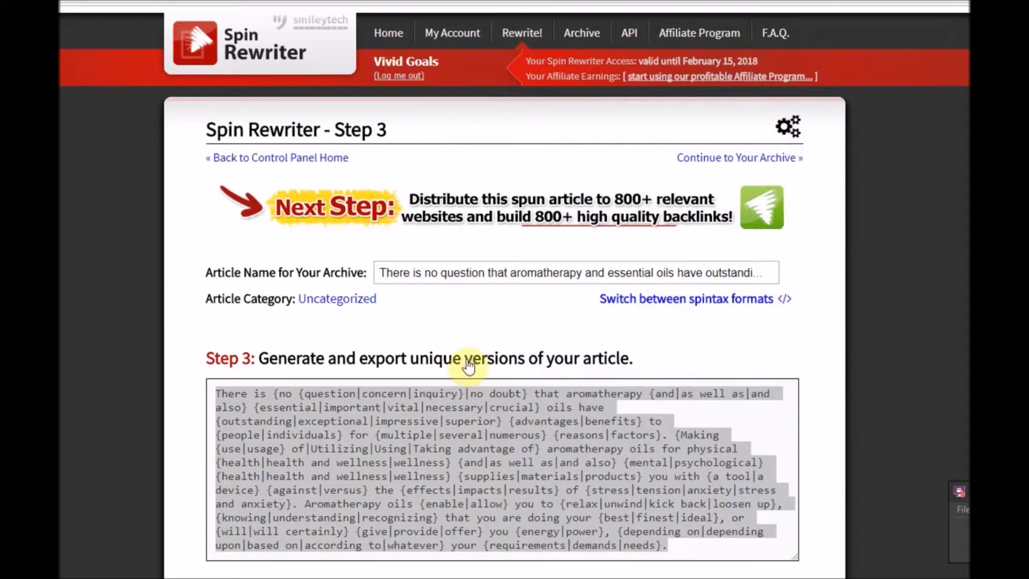
Step: Replace the private jets text in The Traffic Factory's Meta content with the copied aromatherapy spintax
left_click(531, 573)
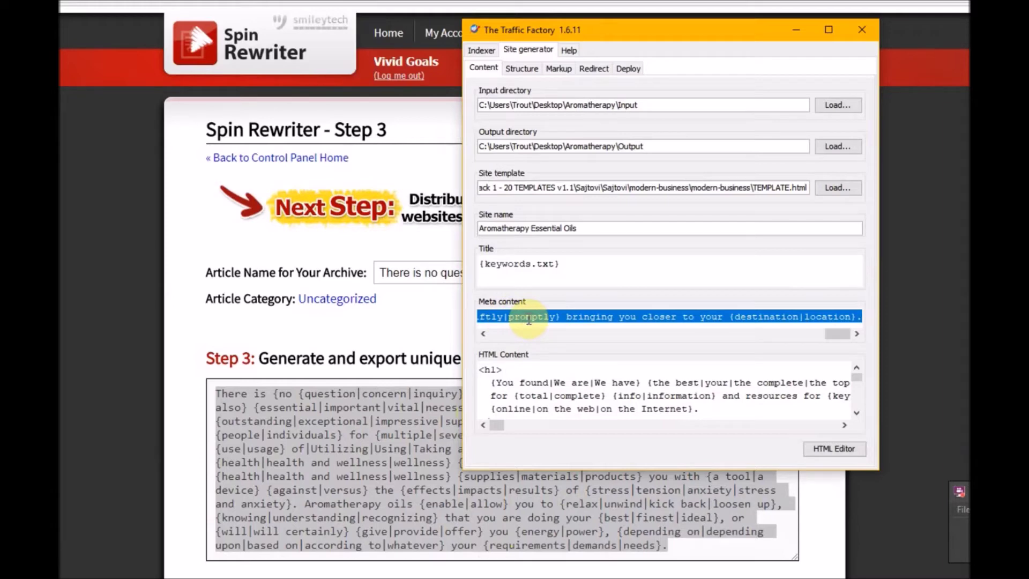
key("ctrl+v")
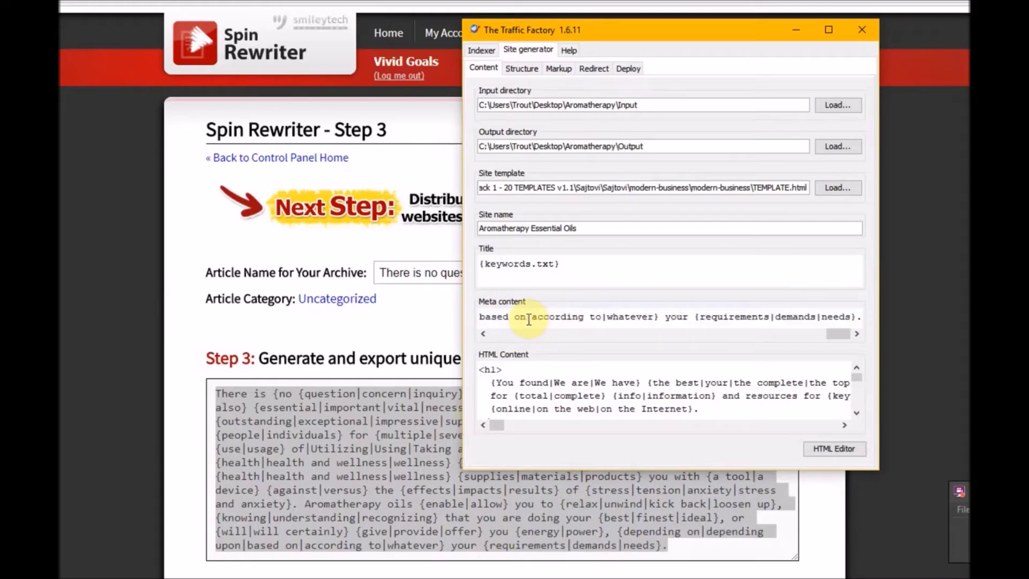
key("ctrl+Home")
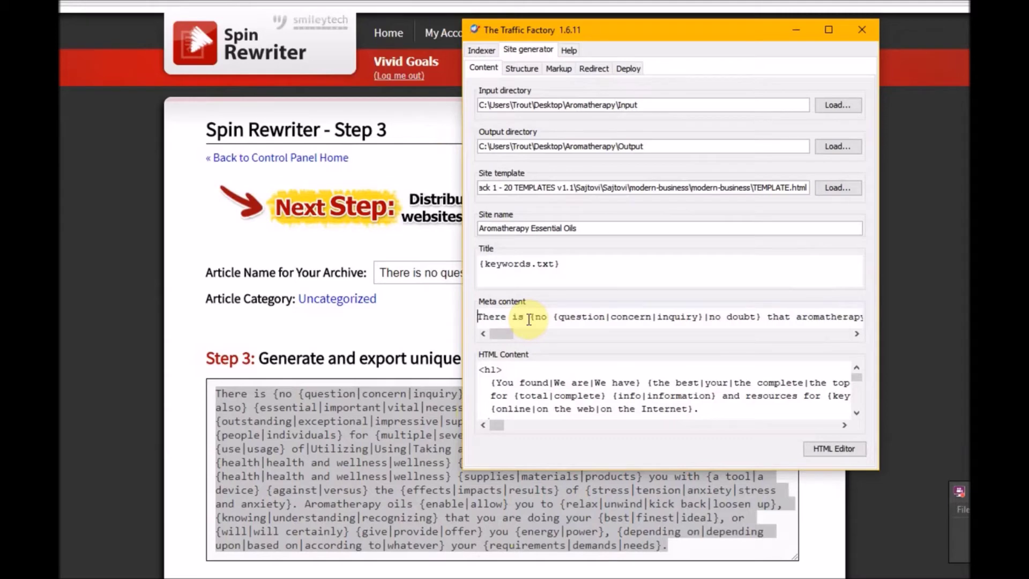
Step: Enlarge The Traffic Factory window vertically so more lines of the HTML Content fit
scroll(539, 385, "down", 1)
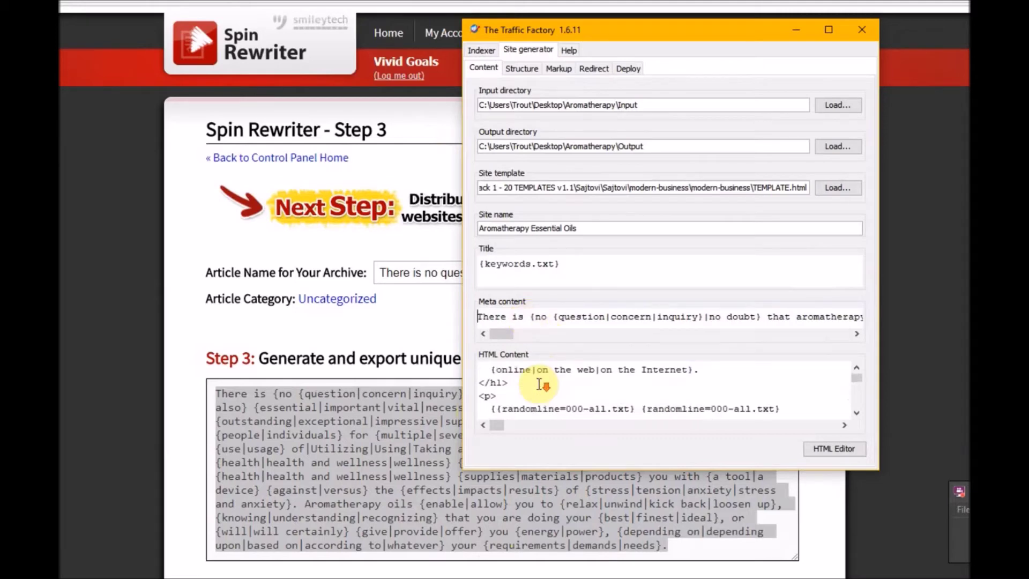
left_click_drag(606, 21, 607, 0)
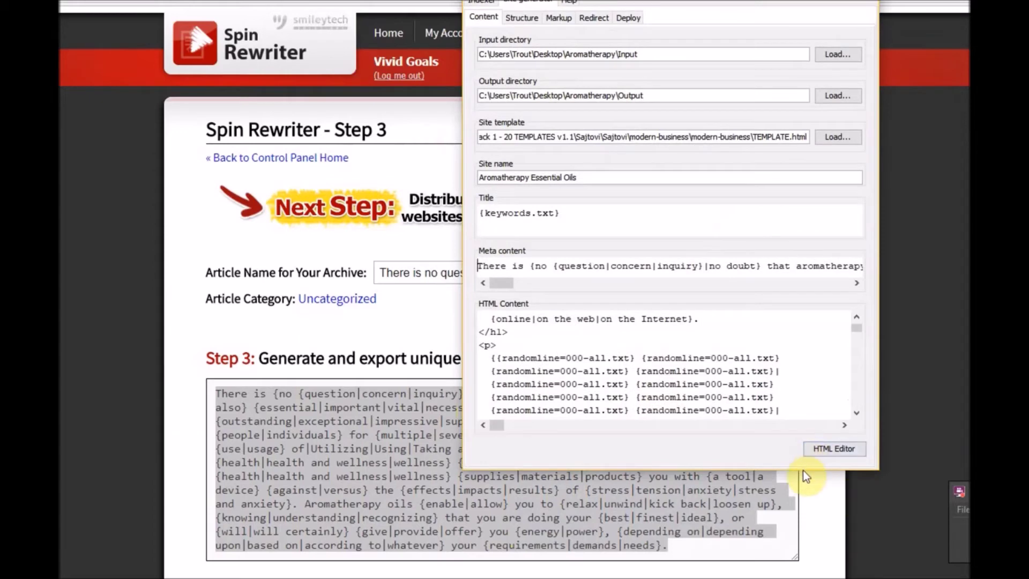
left_click_drag(788, 470, 788, 578)
scroll(536, 344, "up", 1)
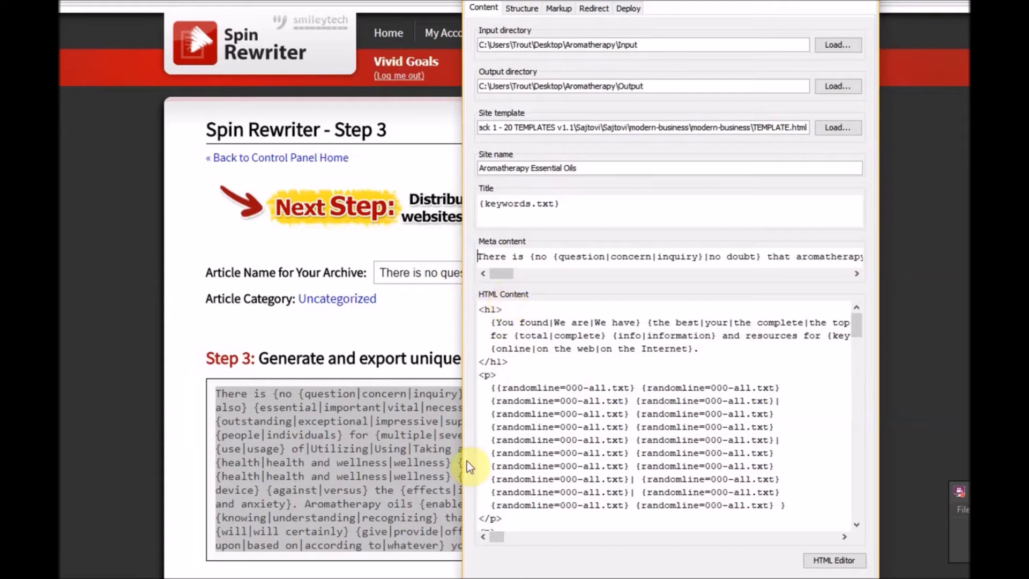
Step: Switch to the File Explorer window with the template files and go up to the My Skype Received Files folder
mouse_move(448, 578)
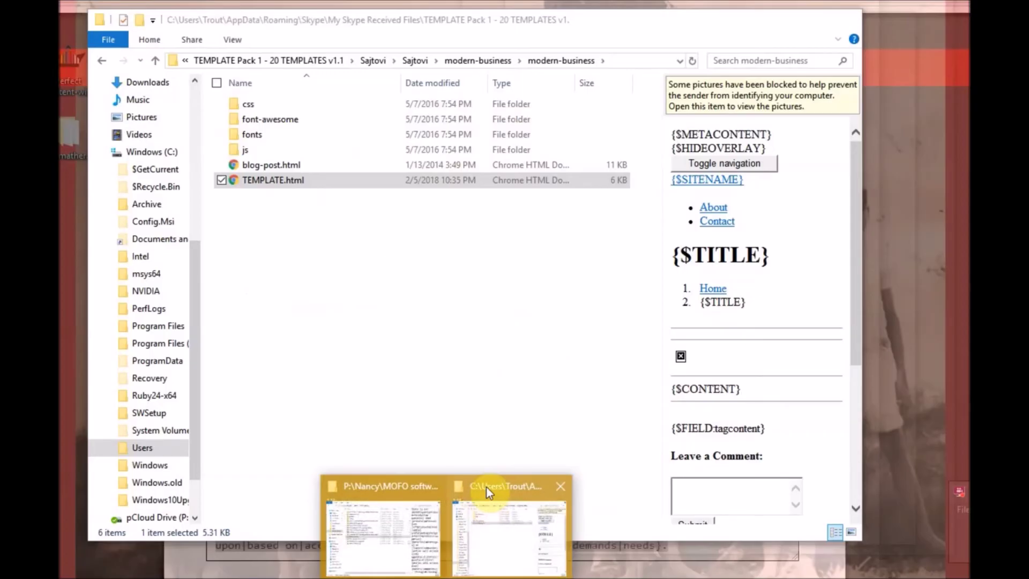
left_click(488, 485)
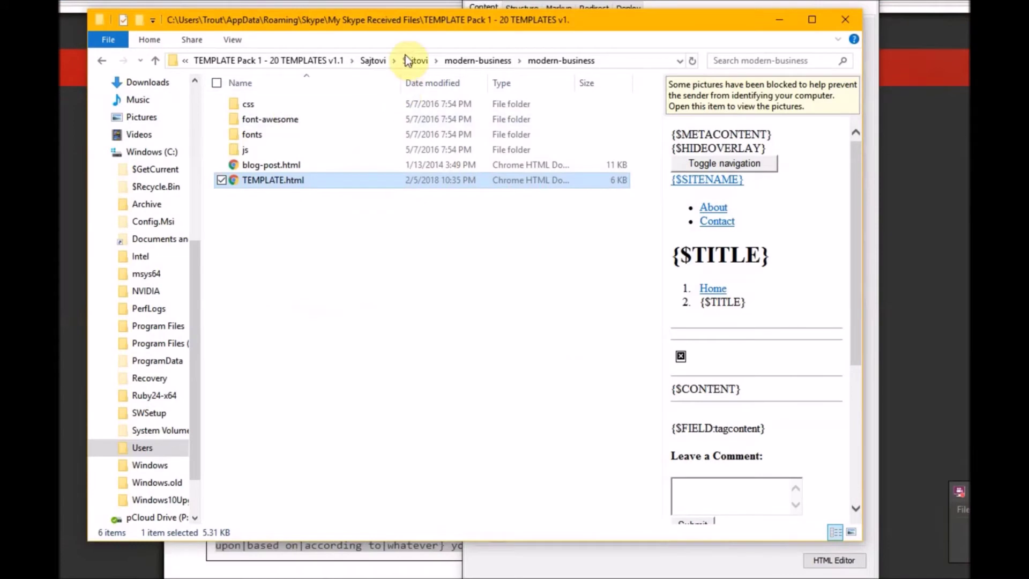
left_click(185, 62)
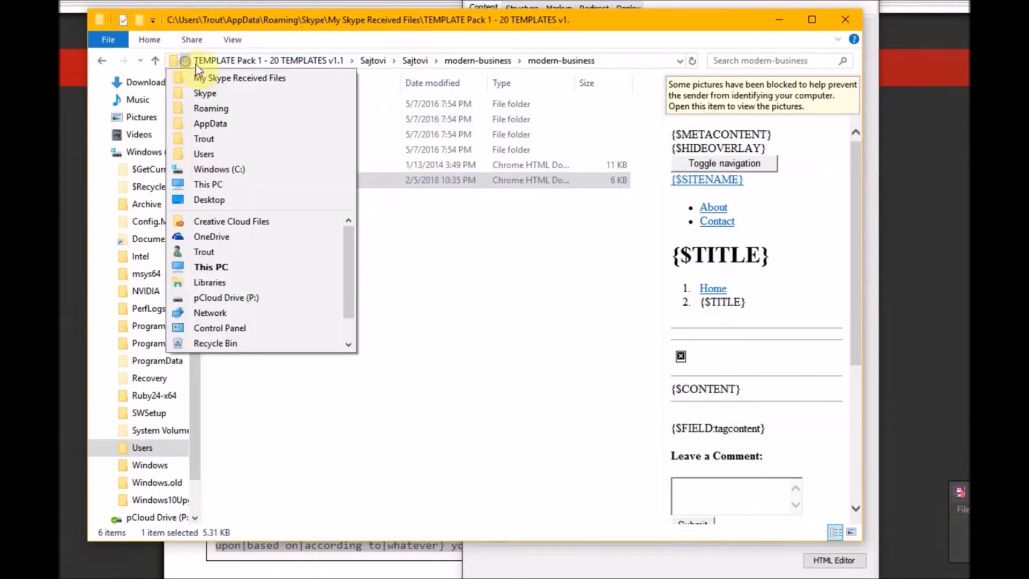
mouse_move(243, 69)
left_click(185, 60)
left_click(186, 60)
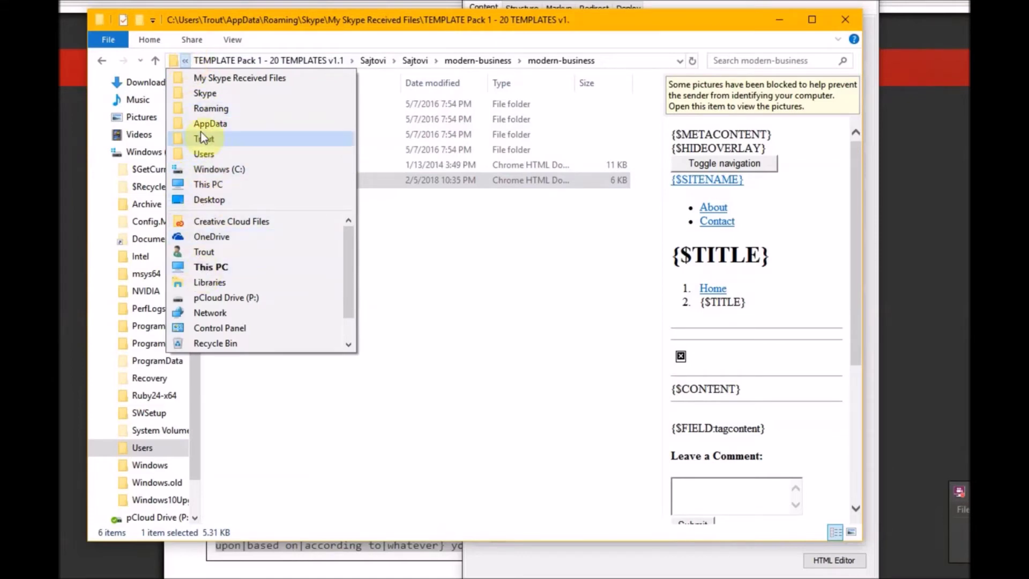
left_click(201, 79)
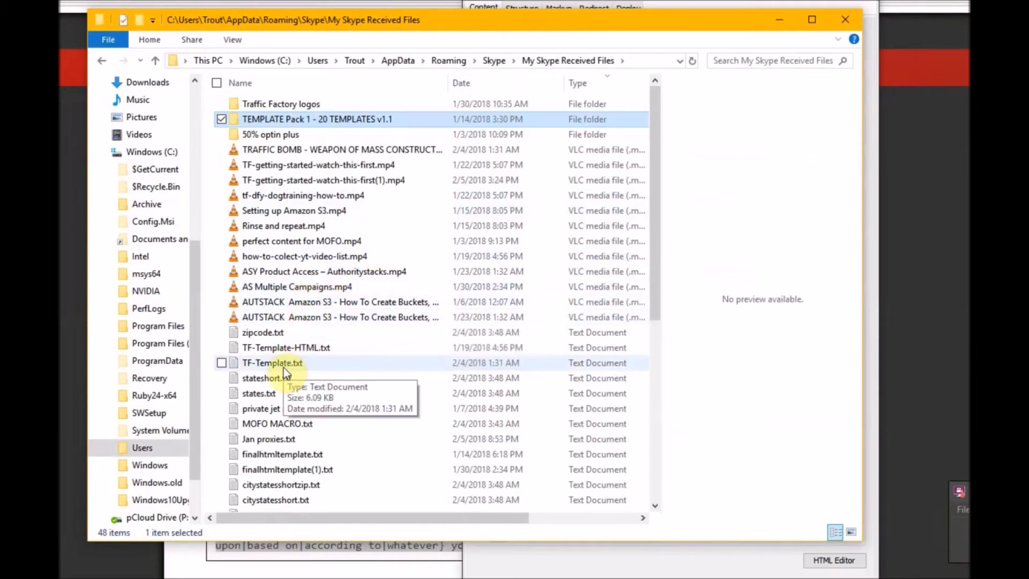
Step: Preview TF-Template-HTML.txt and examine its headings, random line and title placeholders
left_click(283, 348)
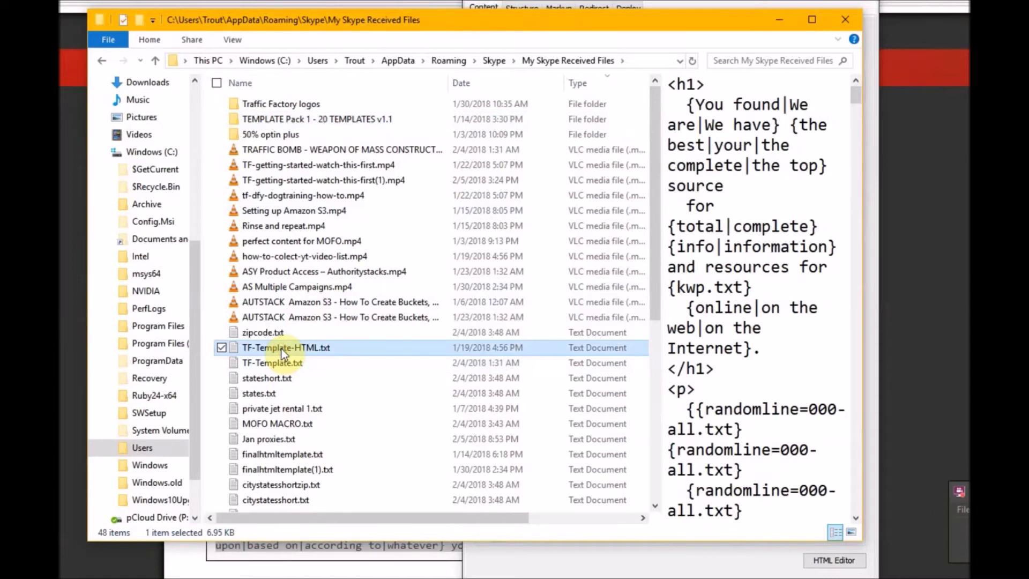
scroll(758, 327, "down", 6)
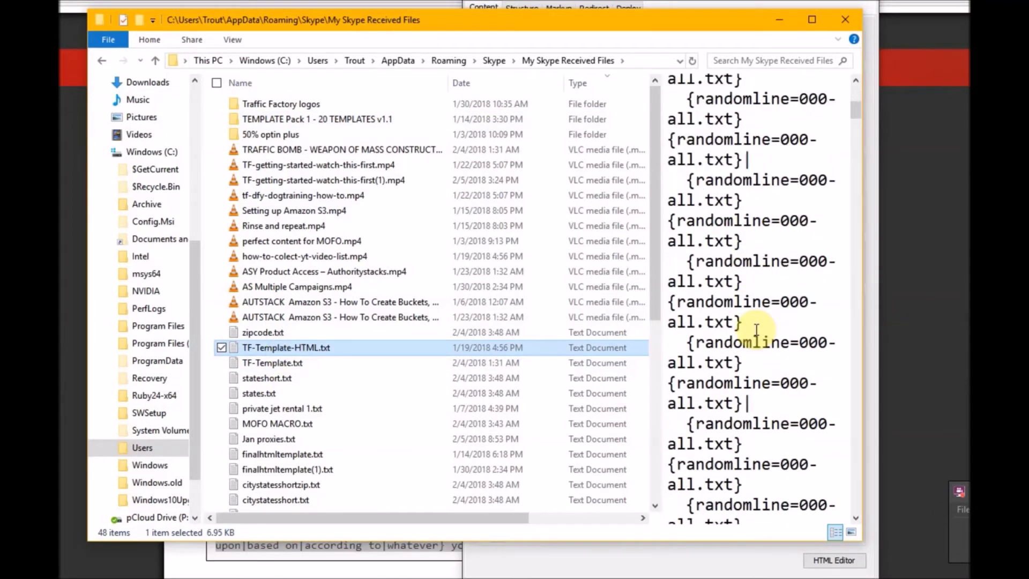
scroll(758, 328, "down", 15)
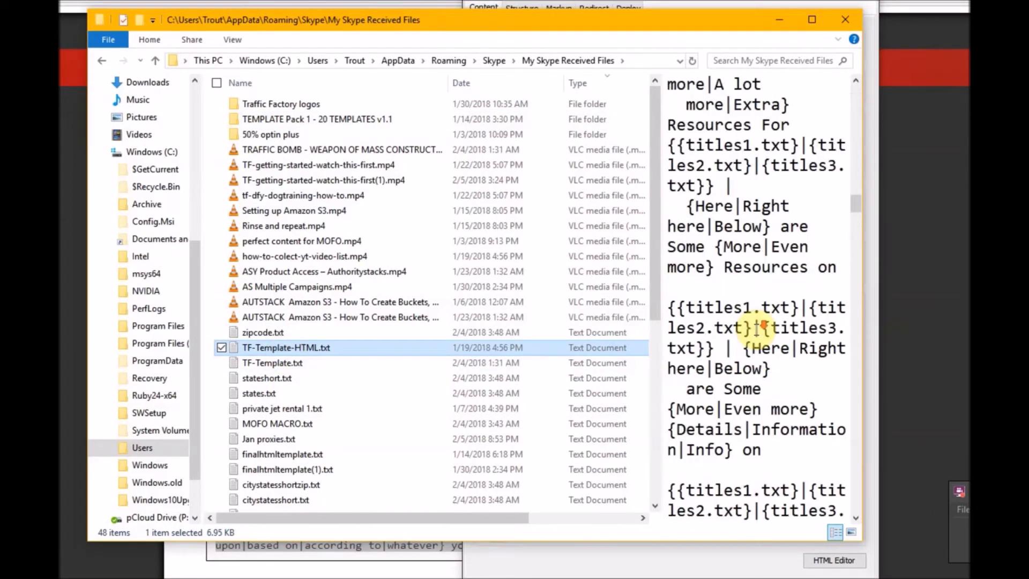
scroll(757, 330, "down", 15)
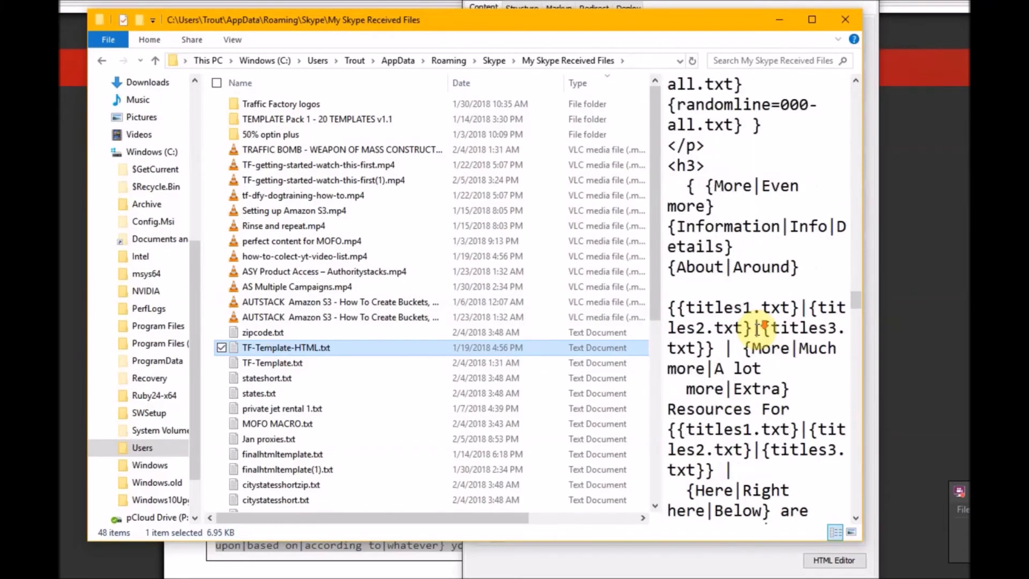
Step: Open TF-Template-HTML.txt in Notepad, select all of its text and minimize the Notepad and File Explorer windows
double_click(361, 349)
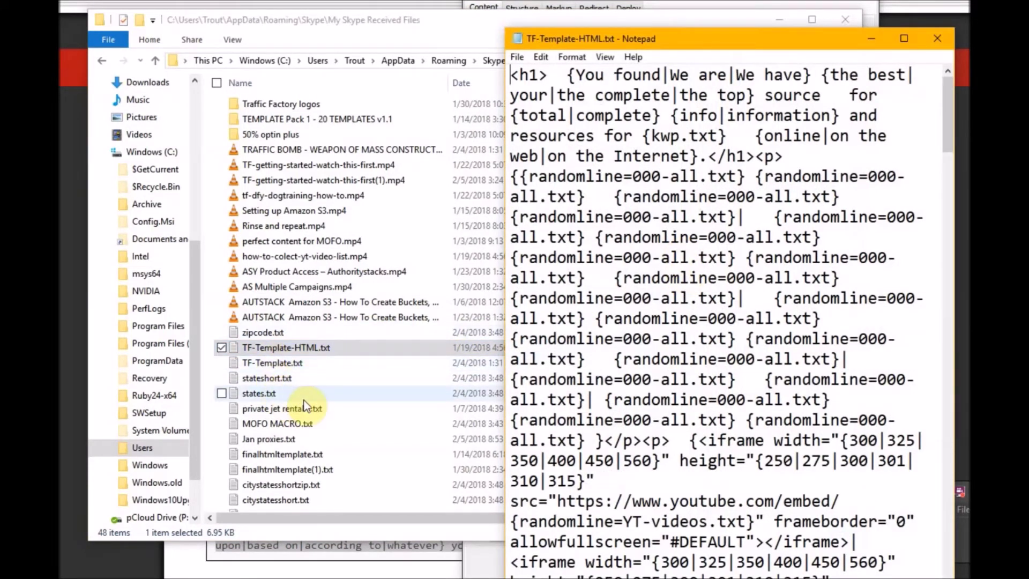
key("ctrl+a")
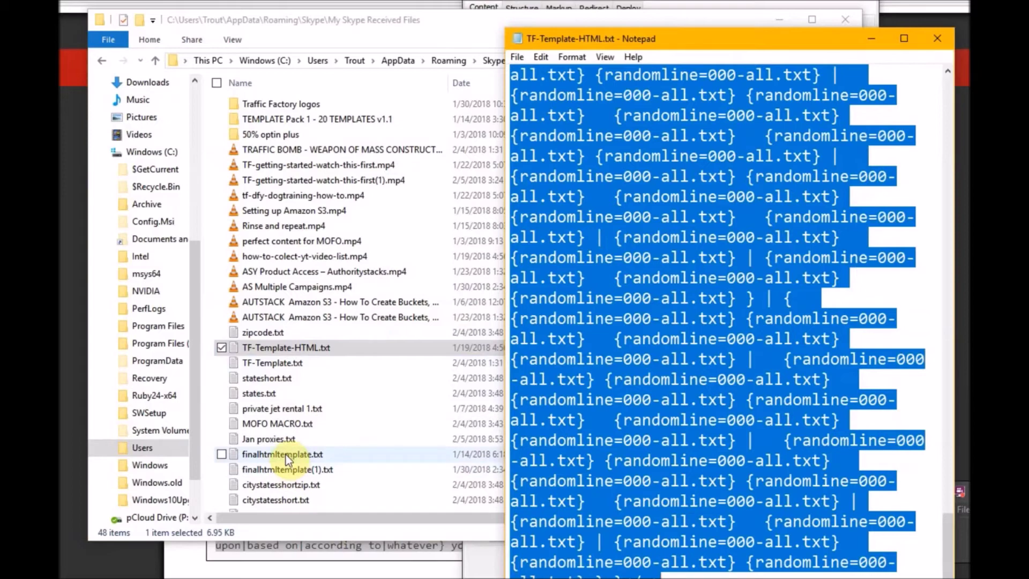
scroll(285, 454, "down", 4)
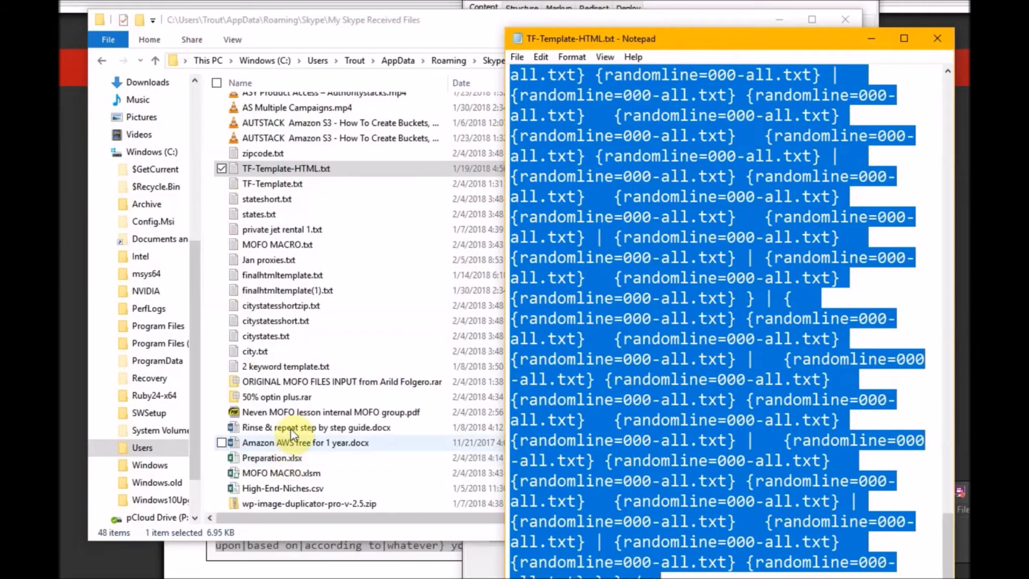
left_click(872, 39)
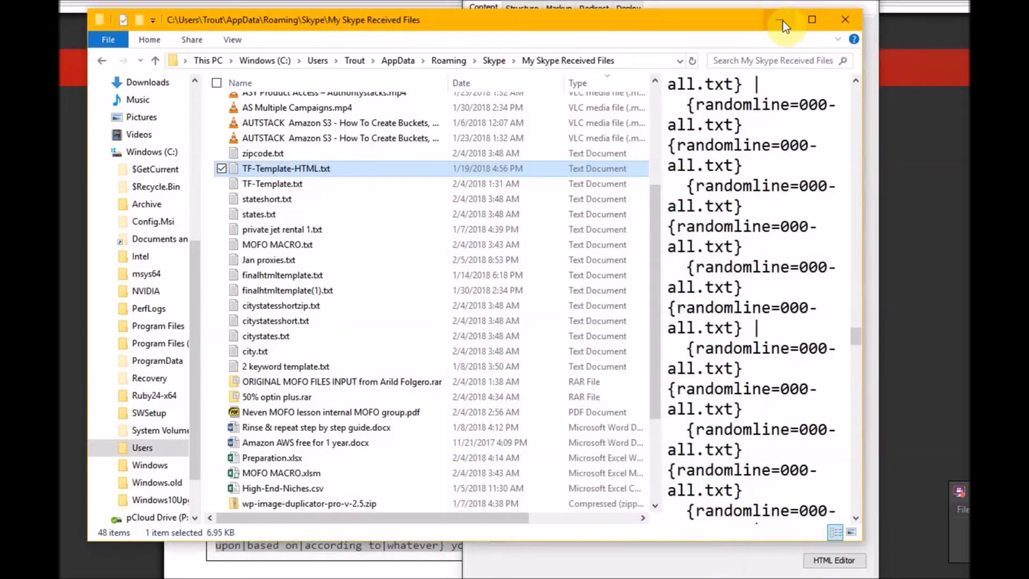
left_click(783, 25)
Step: Examine the whole HTML Content template, including its video embed, image folder, title and random line placeholders
scroll(622, 379, "down", 2)
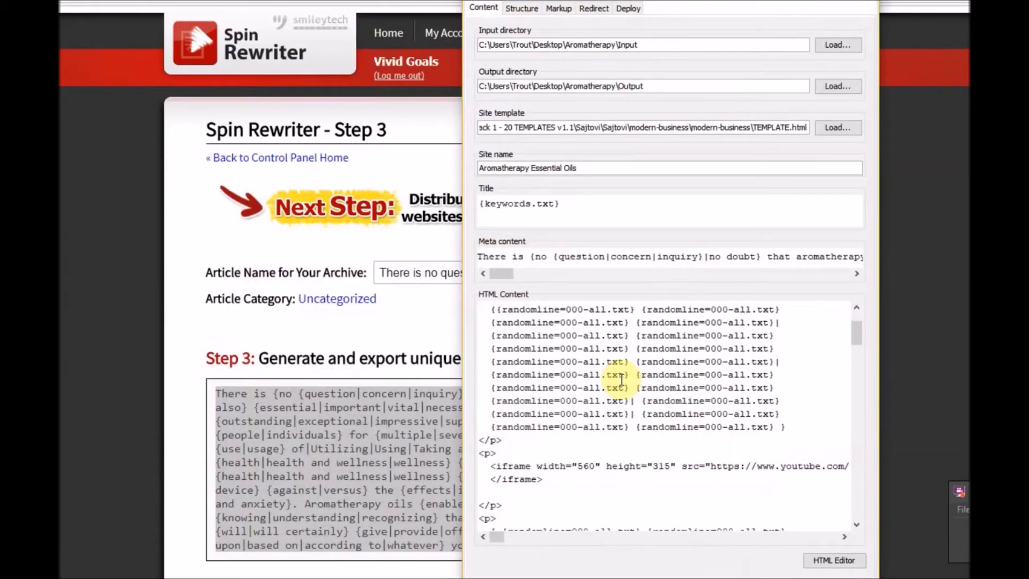
scroll(622, 379, "down", 4)
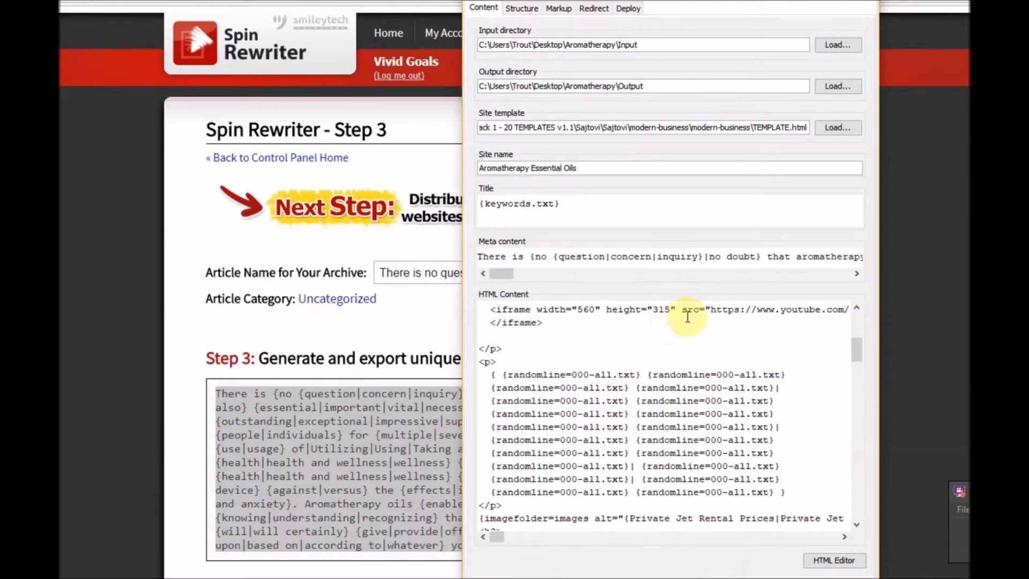
scroll(655, 359, "down", 3)
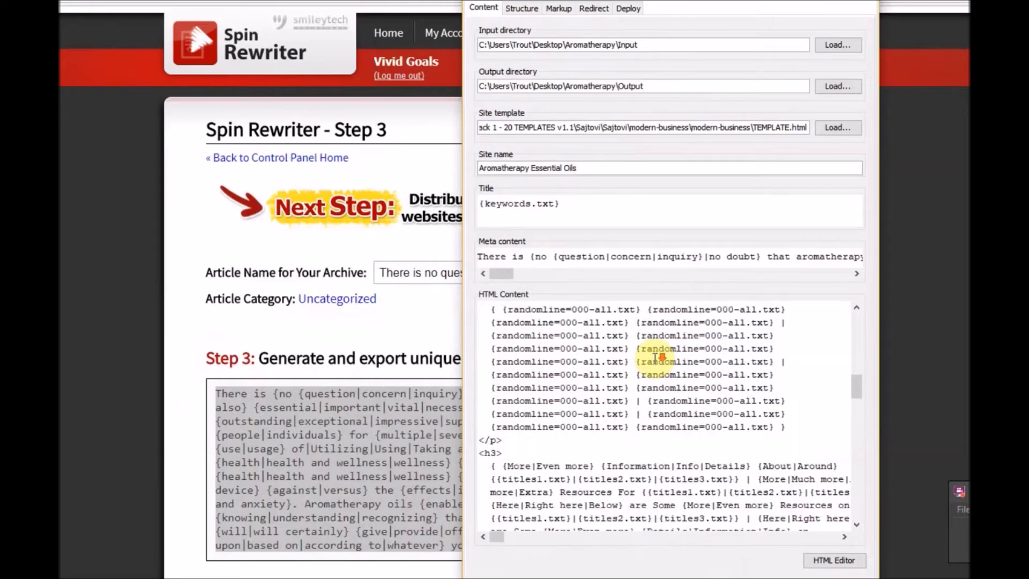
scroll(655, 358, "up", 3)
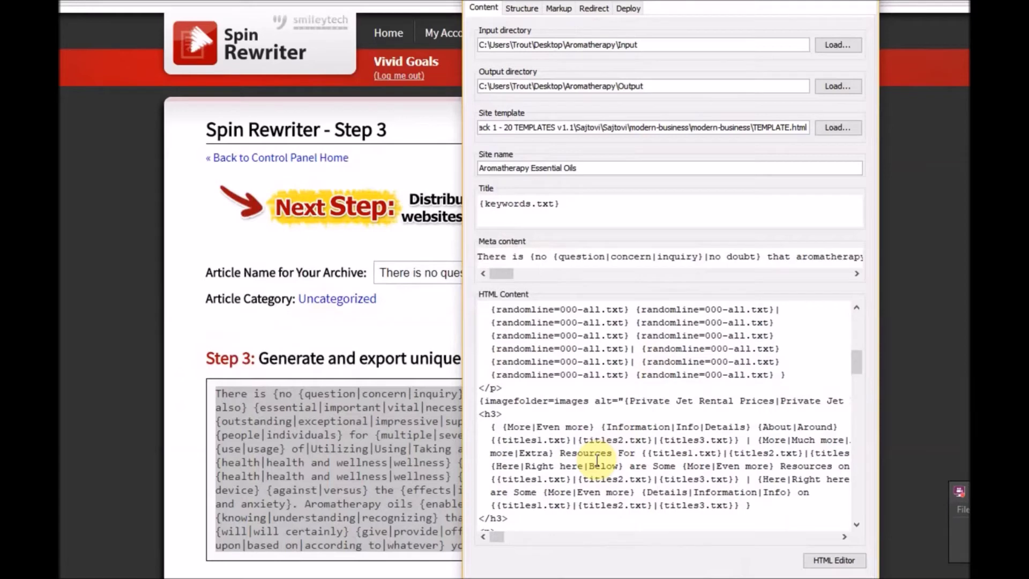
scroll(597, 460, "down", 1)
scroll(598, 460, "down", 5)
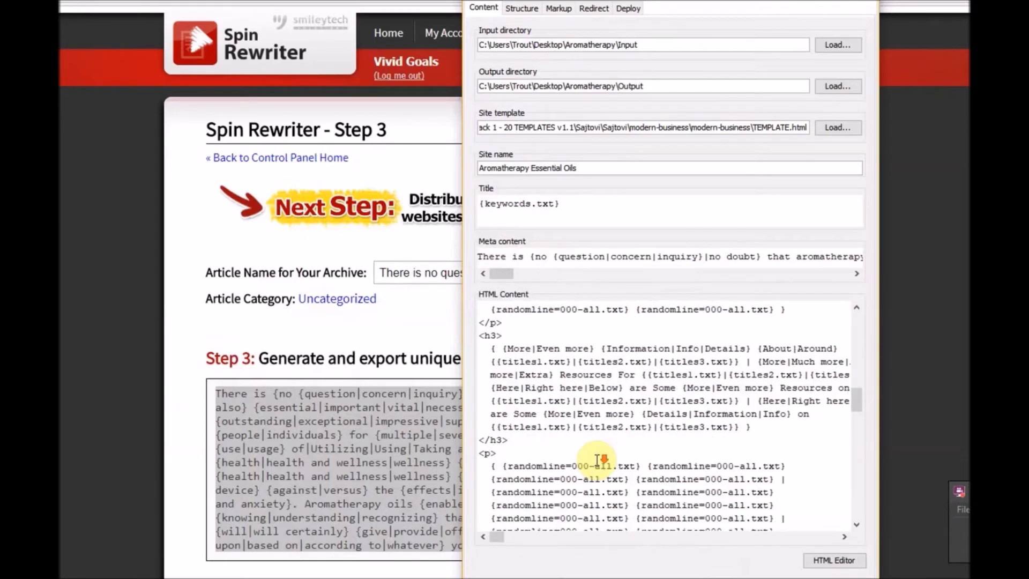
scroll(595, 458, "down", 2)
scroll(595, 458, "up", 2)
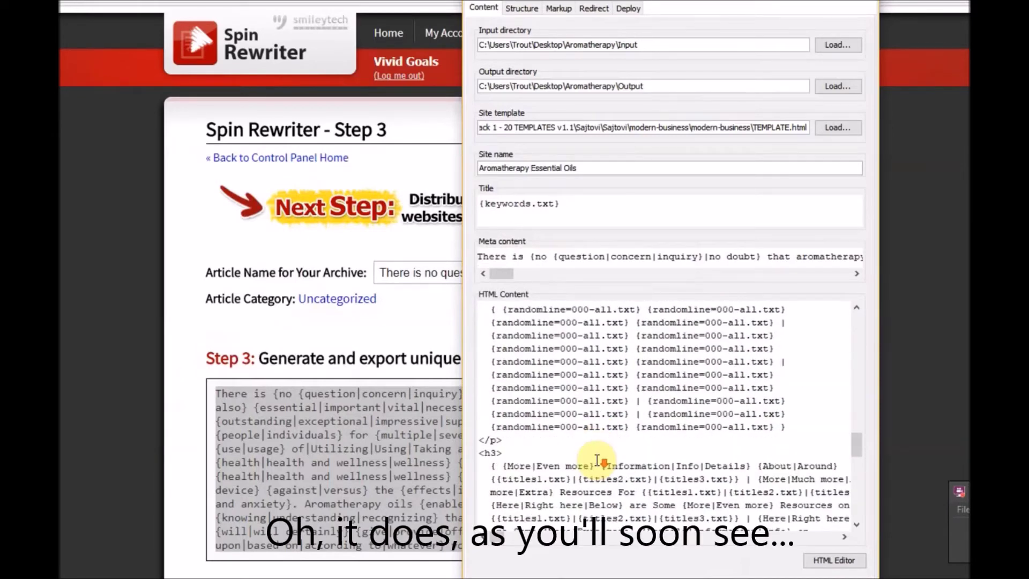
left_click_drag(855, 445, 857, 309)
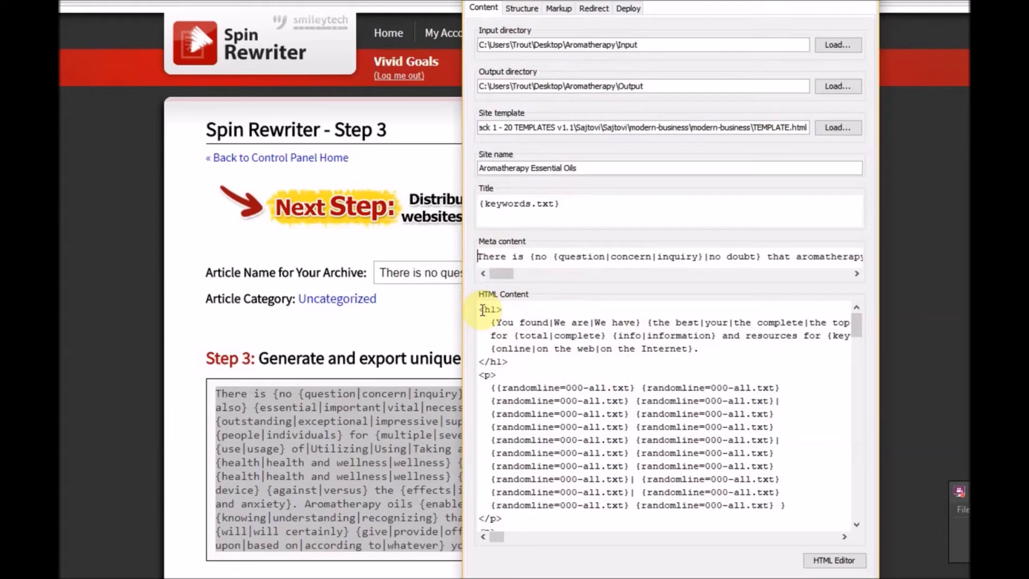
scroll(479, 309, "down", 10)
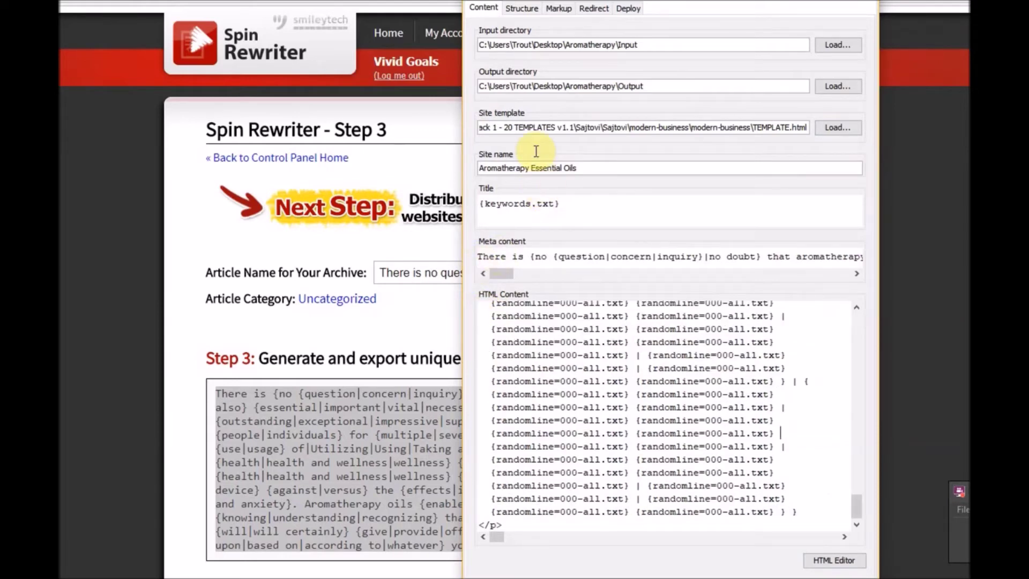
Step: Enable the use of categories in the site's Structure settings and activate the empty category entry
left_click(523, 12)
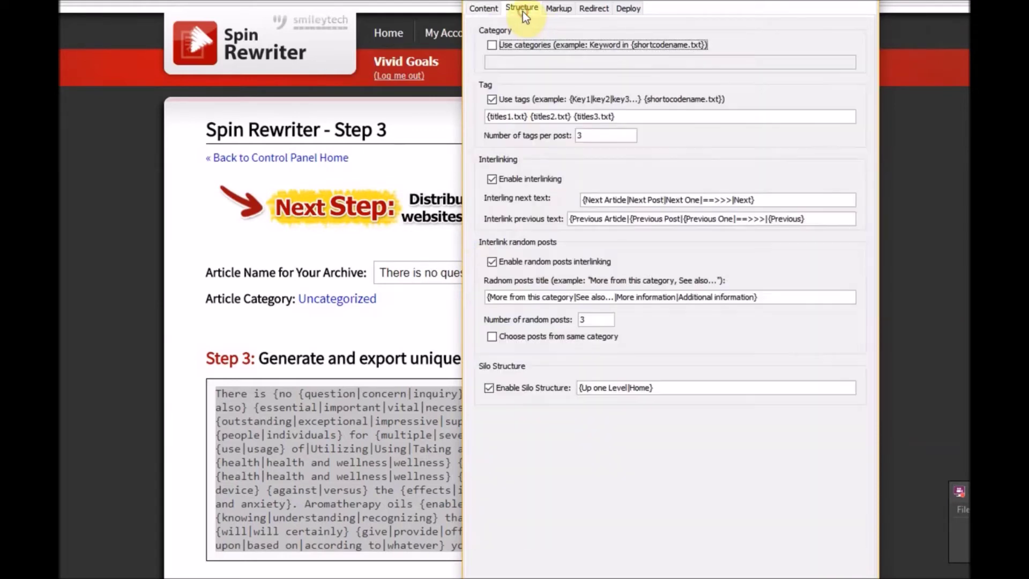
left_click(492, 47)
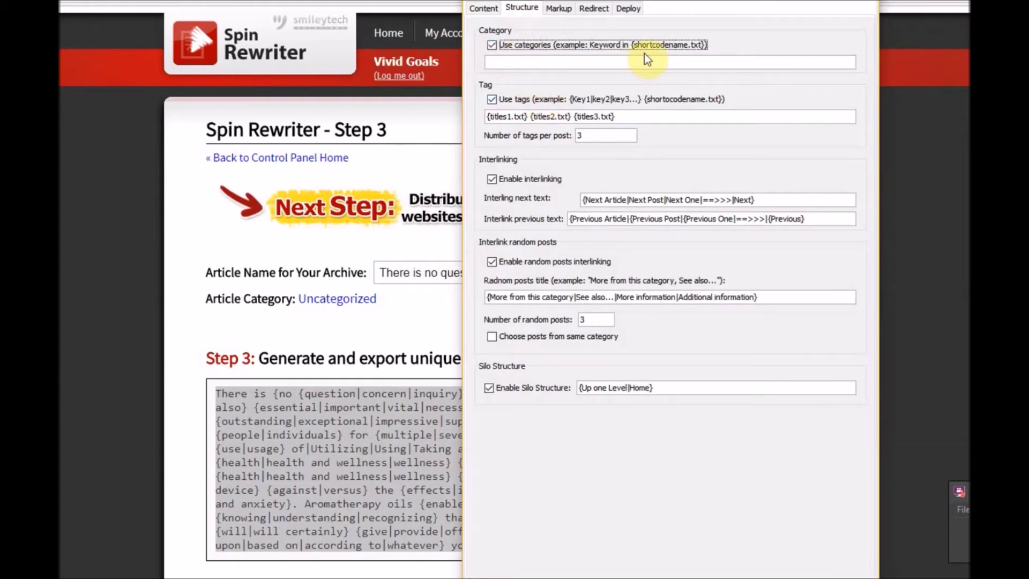
left_click(532, 64)
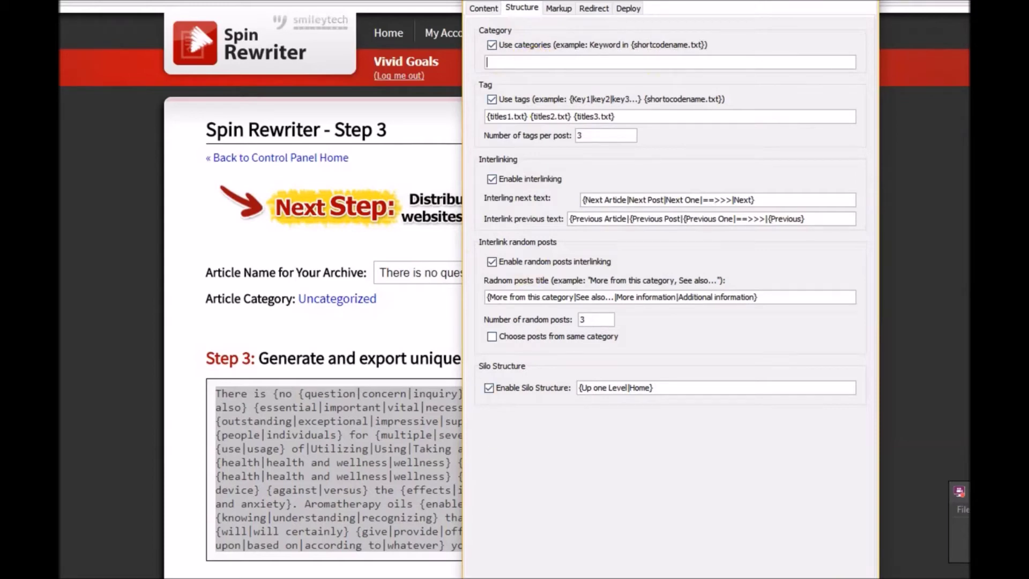
Step: Open the Aromatherapy project's Input folder in File Explorer and preview randomkeywords1.txt
mouse_move(494, 484)
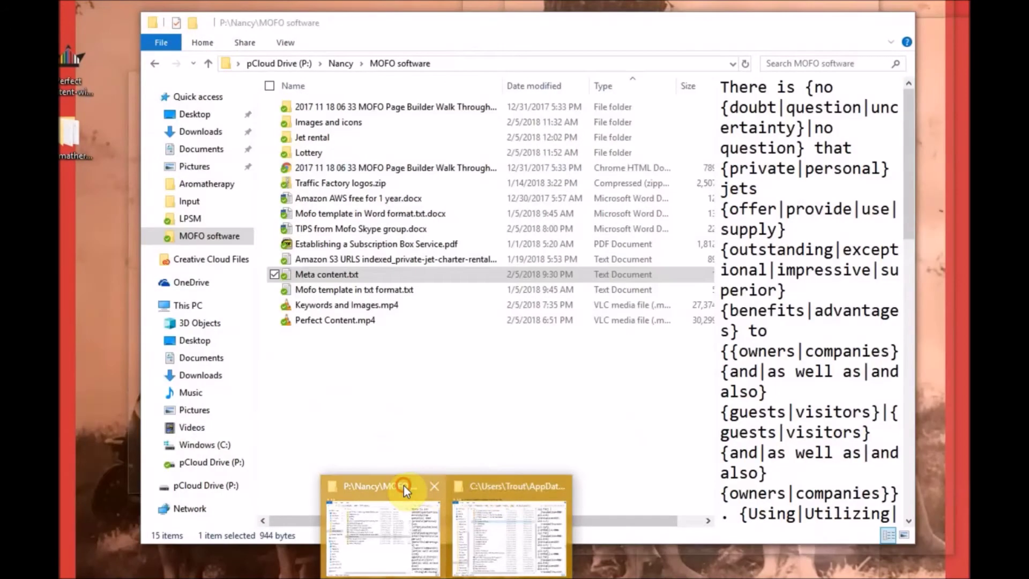
left_click(403, 486)
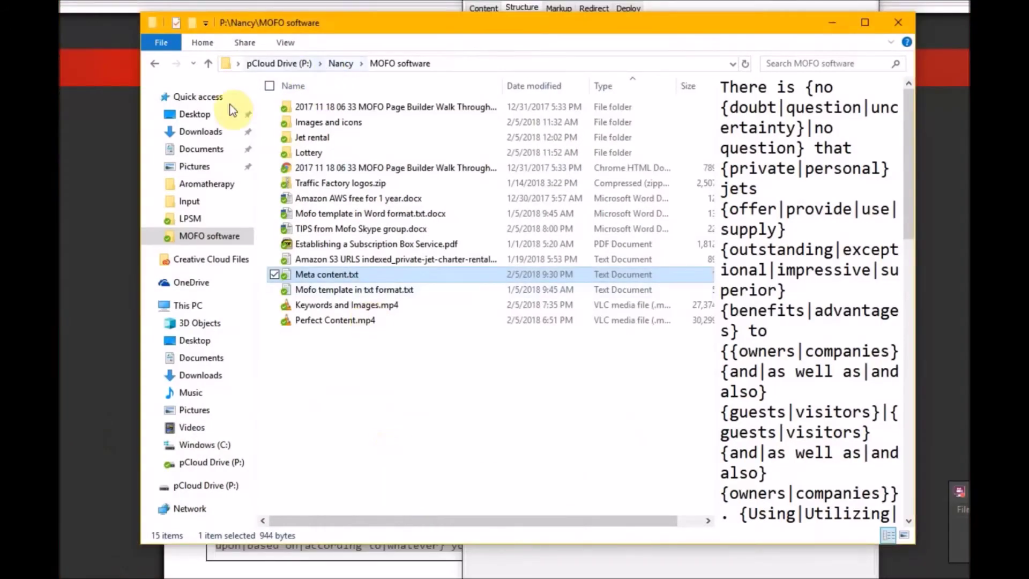
left_click(207, 115)
double_click(328, 122)
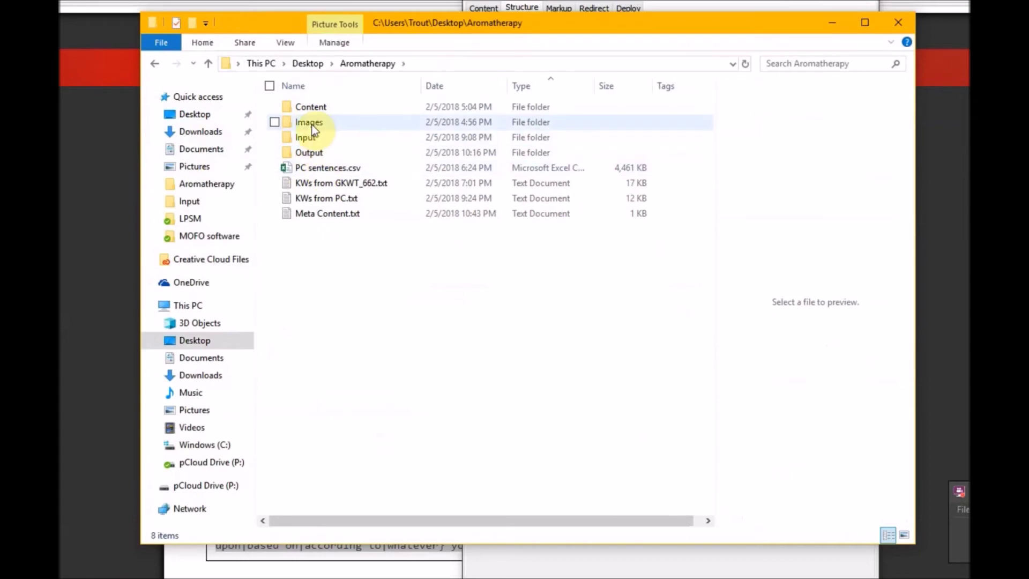
double_click(311, 137)
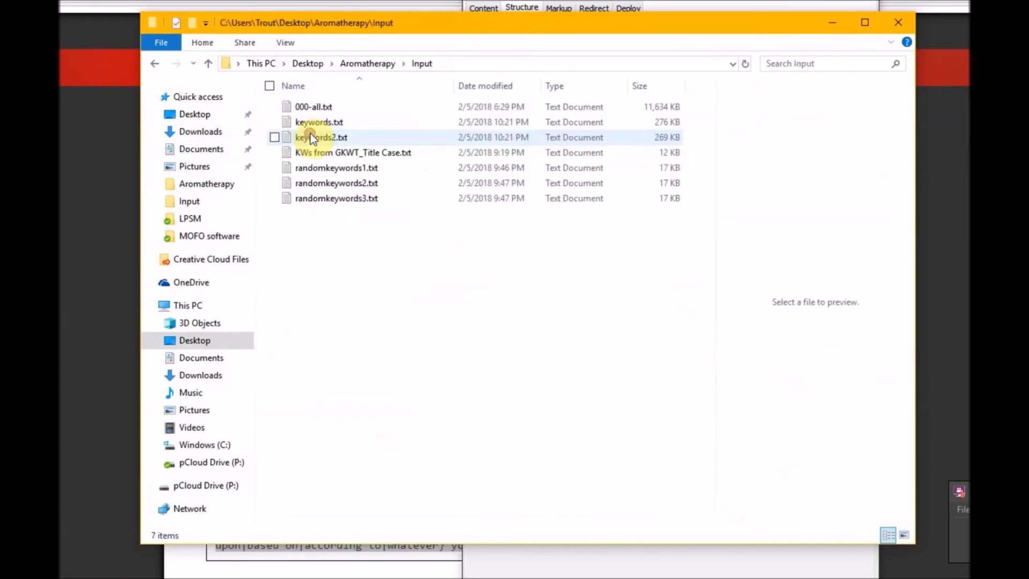
left_click(328, 169)
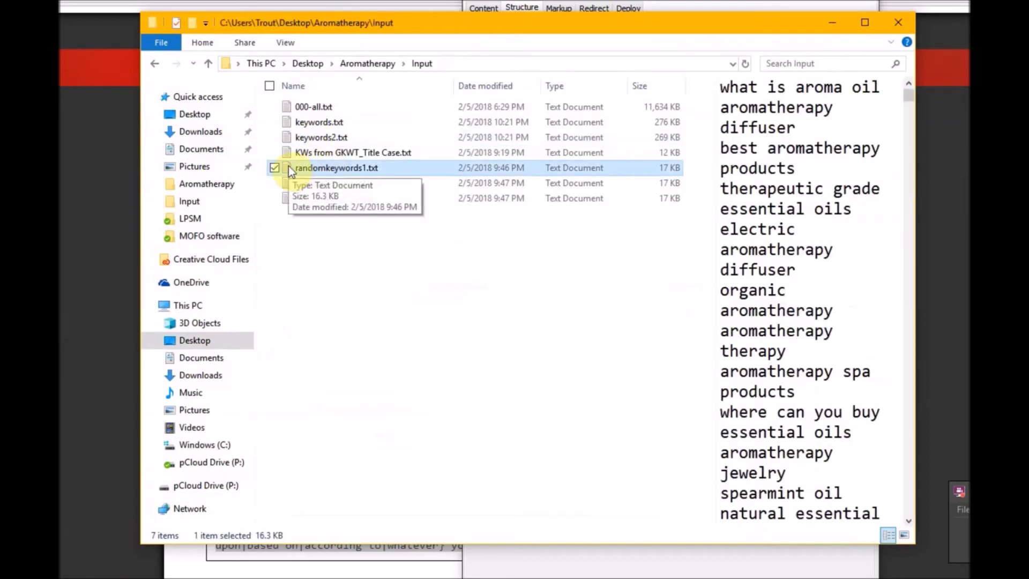
Step: Open randomkeywords3.txt from the Input folder in Notepad to view its keywords, and close it again
left_click(289, 197)
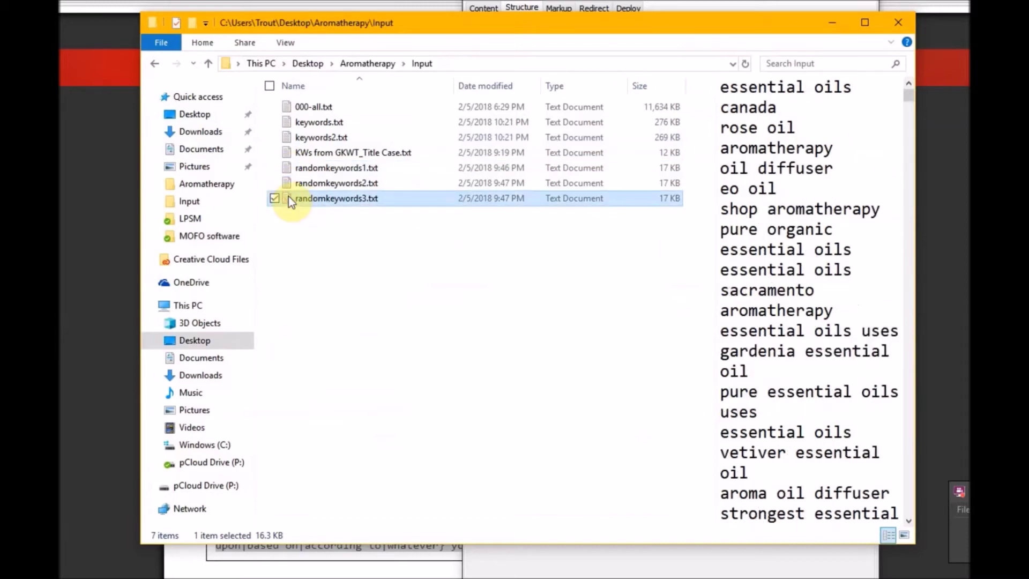
double_click(288, 197)
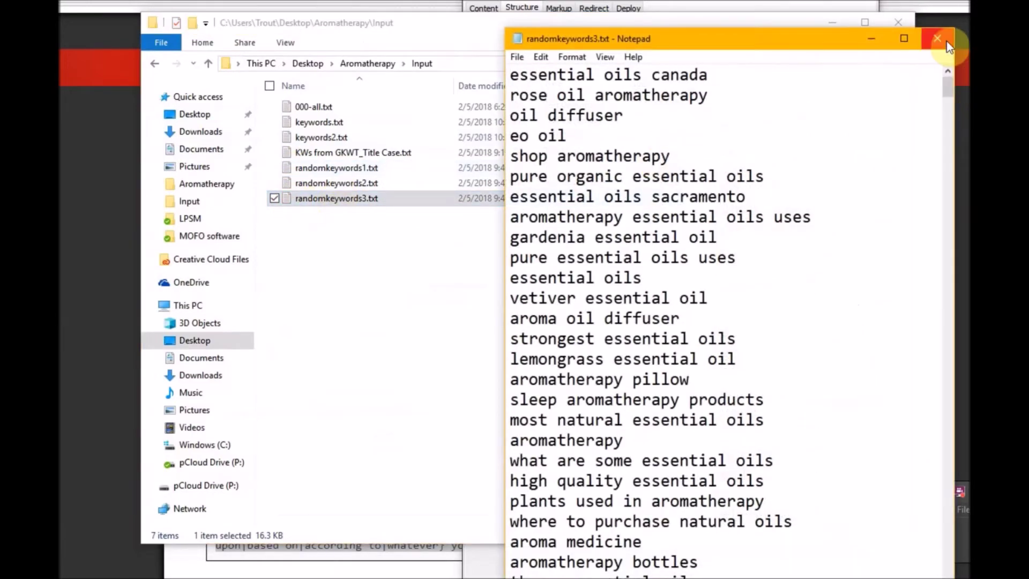
left_click(938, 39)
double_click(323, 199)
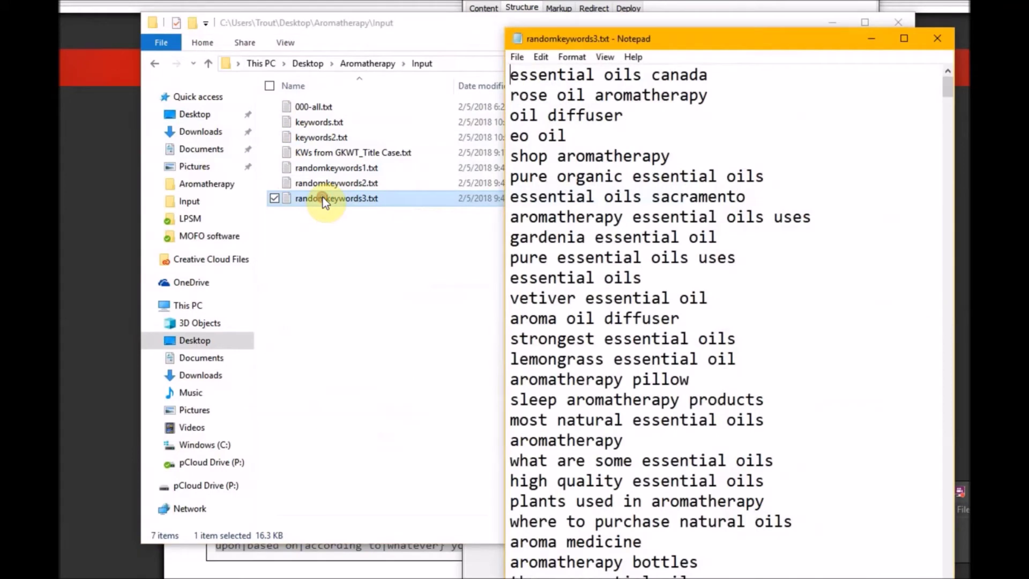
left_click(933, 38)
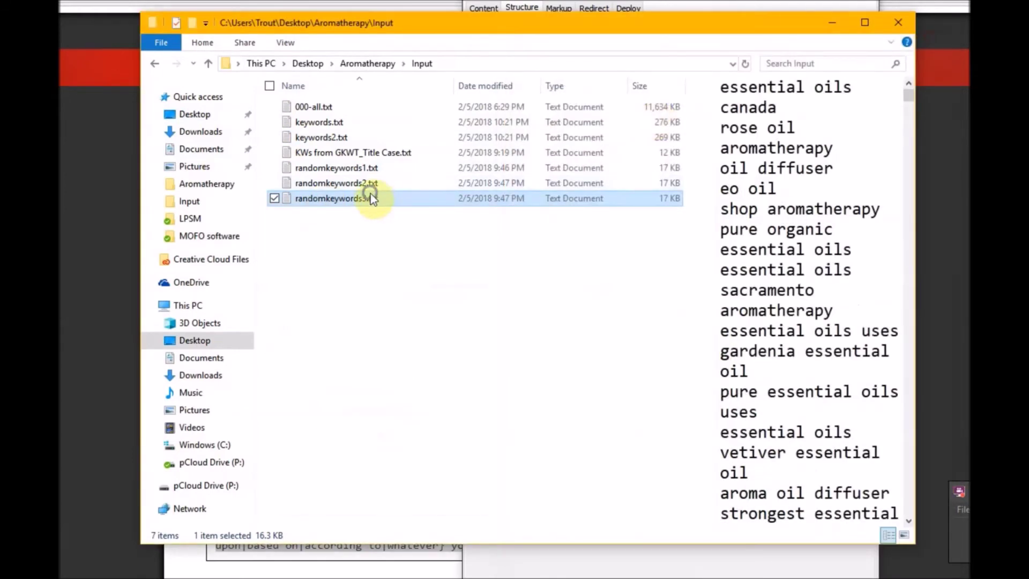
Step: Copy the file name randomkeywords3.txt and, back in The Traffic Factory, set the Category entry to {randomkeywords3.txt}
right_click(371, 196)
left_click(407, 495)
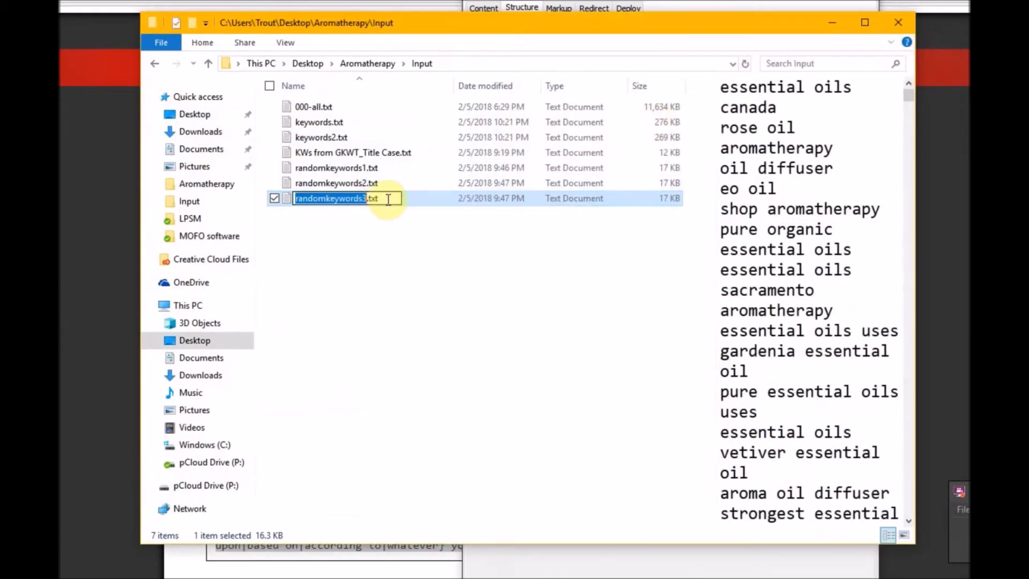
right_click(338, 201)
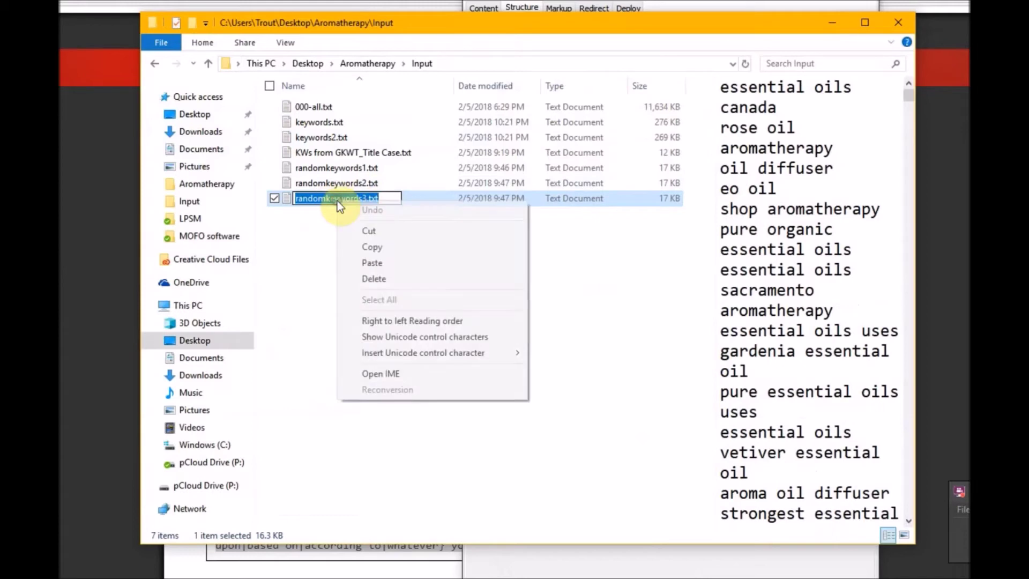
left_click(376, 237)
key("alt+Tab")
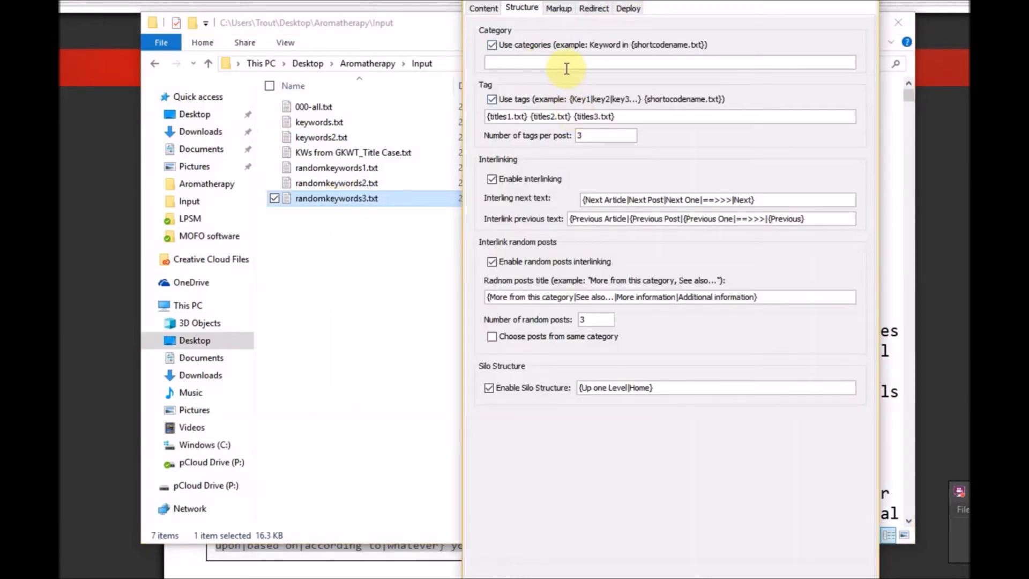
key("ctrl+v")
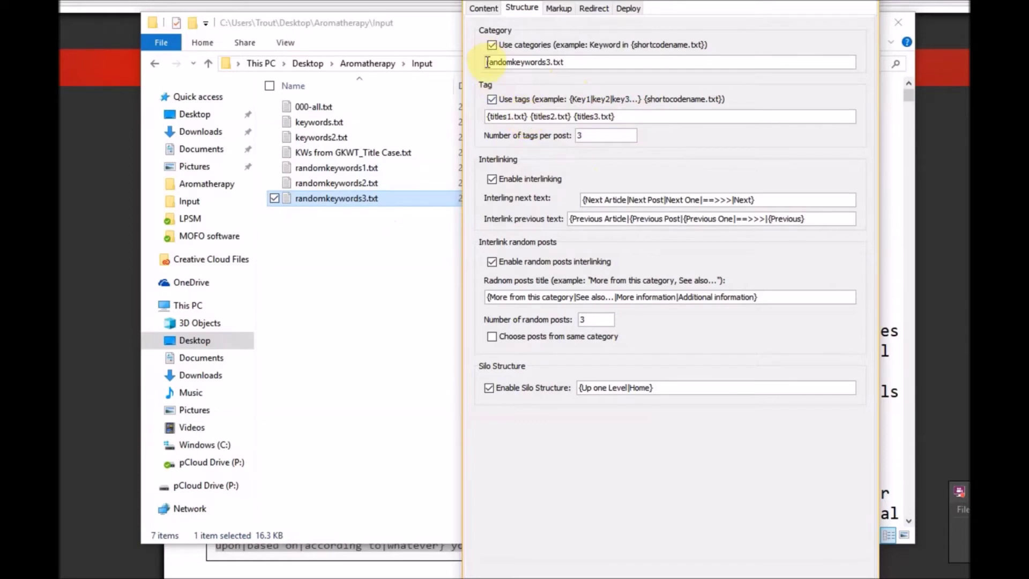
type("{")
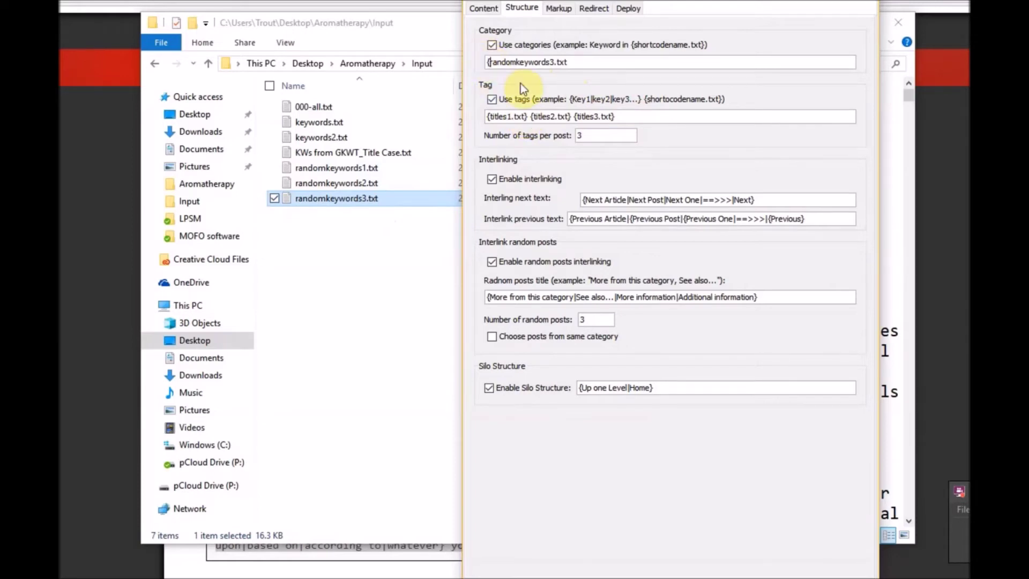
key("End")
type("}")
Step: Replace titles1.txt, titles2.txt and titles3.txt in the Tag entry with the copied name randomkeywords3.txt, keeping the braces
left_click(489, 116)
left_click_drag(490, 117, 530, 118)
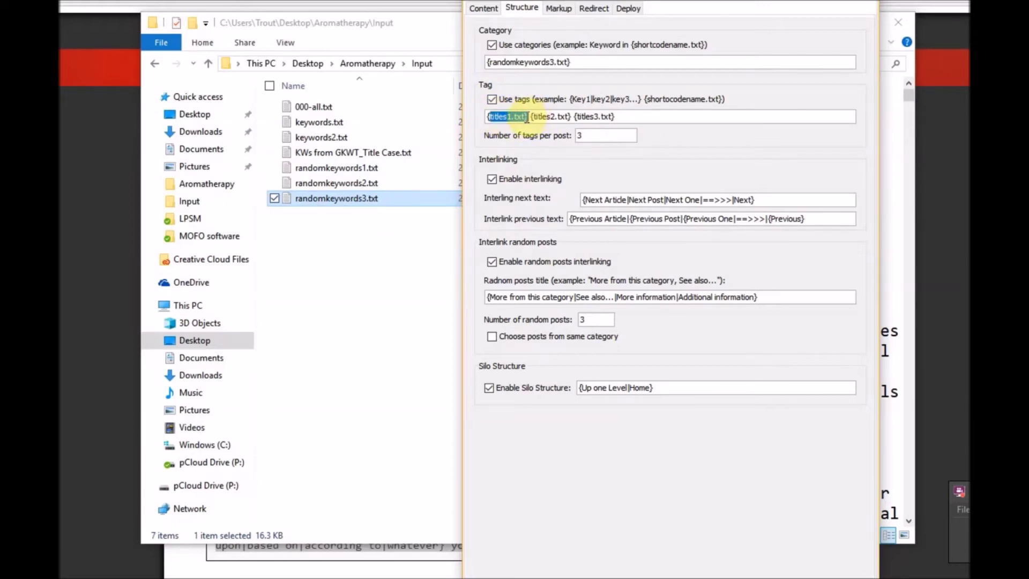
key("ctrl+v")
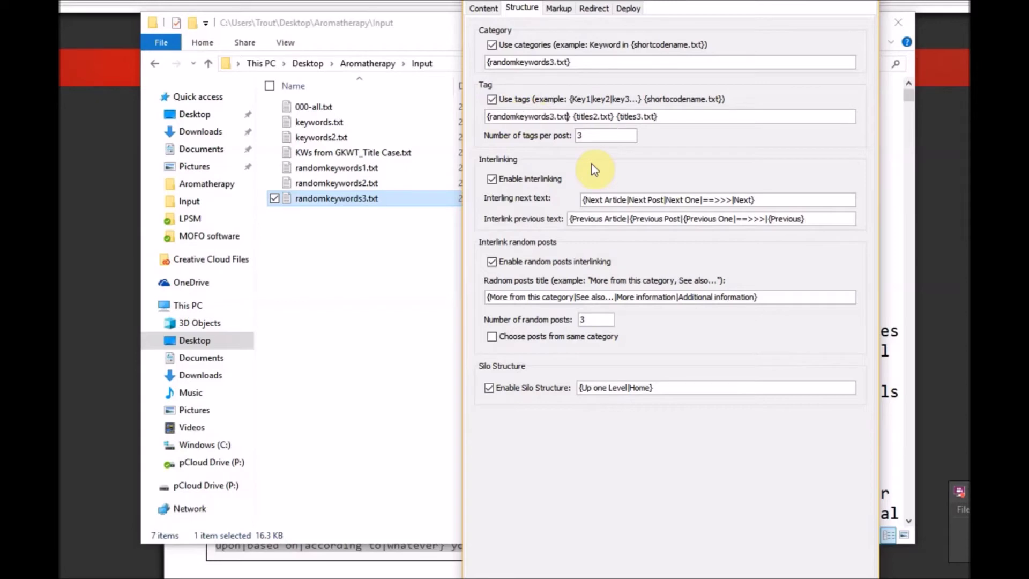
left_click_drag(576, 116, 612, 118)
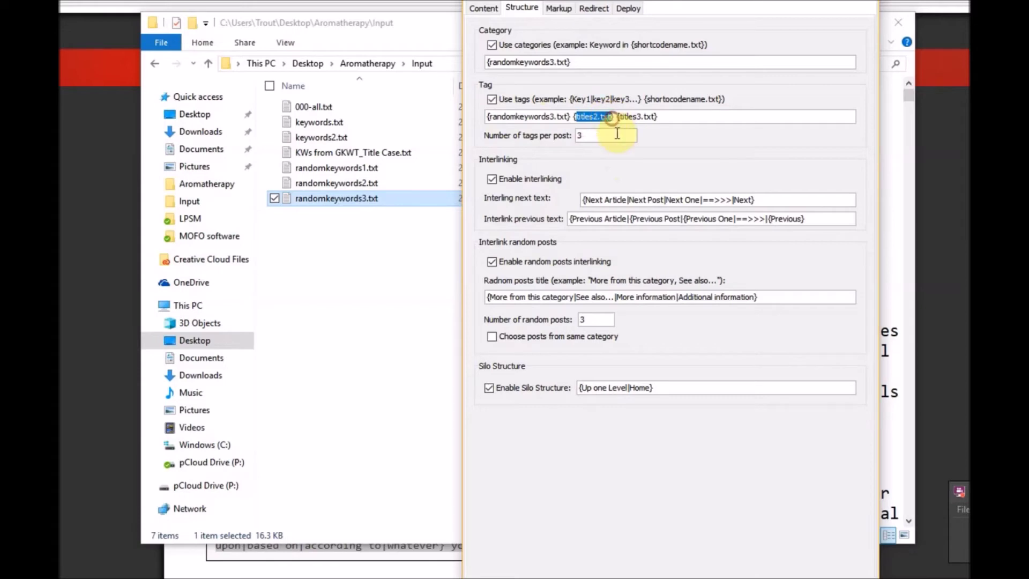
key("ctrl+v")
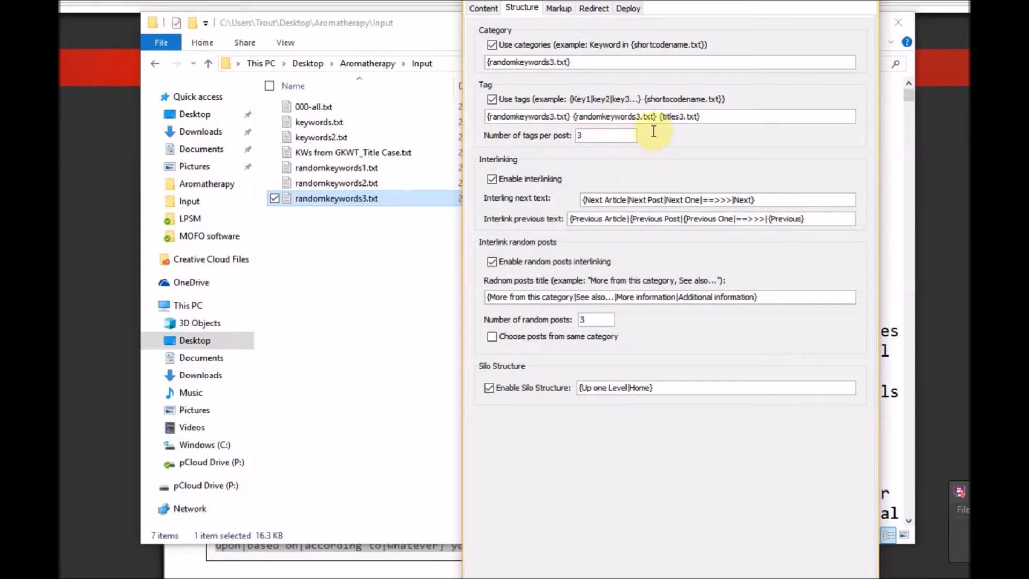
left_click_drag(663, 118, 702, 119)
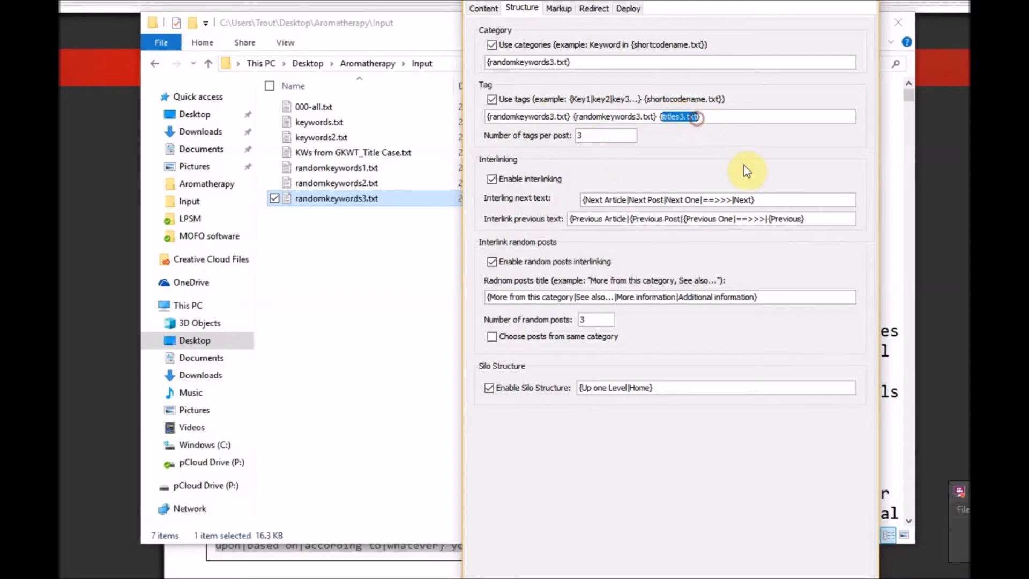
key("ctrl+v")
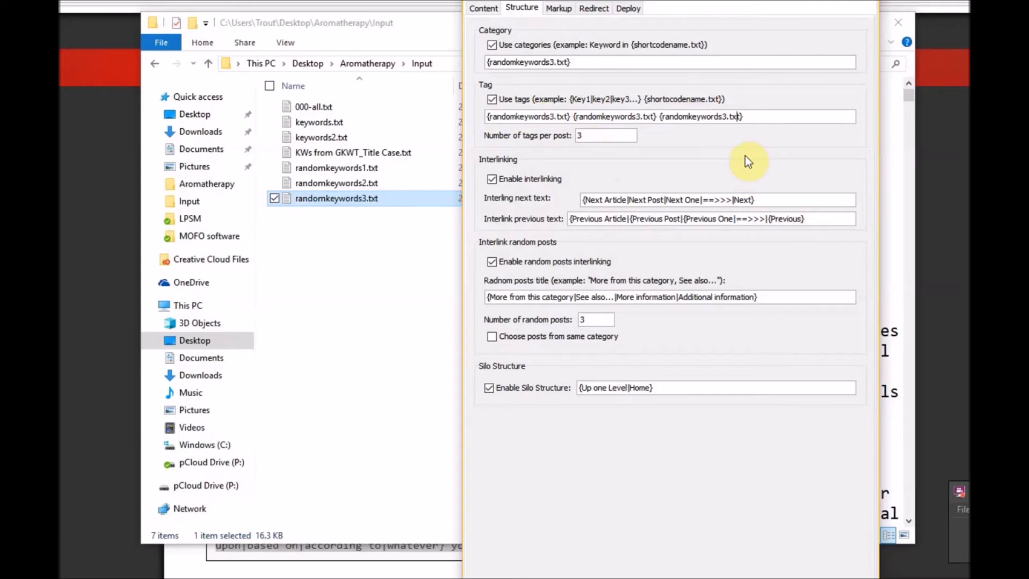
Step: Renumber the Tag entry's second placeholder to {randomkeywords2.txt} and its first to {randomkeywords1.txt}
key("Left")
key("Left")
key("Left")
key("Left")
key("Left")
key("Left")
key("Left")
key("Left")
key("Left")
key("Left")
key("Left")
key("Left")
key("Left")
key("Left")
key("Left")
key("Left")
key("Left")
key("Left")
key("Left")
key("Left")
key("shift+Left")
type("2")
key("Left")
key("Left")
key("Left")
key("Left")
key("Left")
key("Left")
key("Left")
key("Left")
key("Left")
key("Left")
key("Left")
key("Left")
key("Left")
key("Left")
key("Left")
key("Left")
key("Left")
key("Left")
key("Left")
key("Left")
key("BackSpace")
type("1")
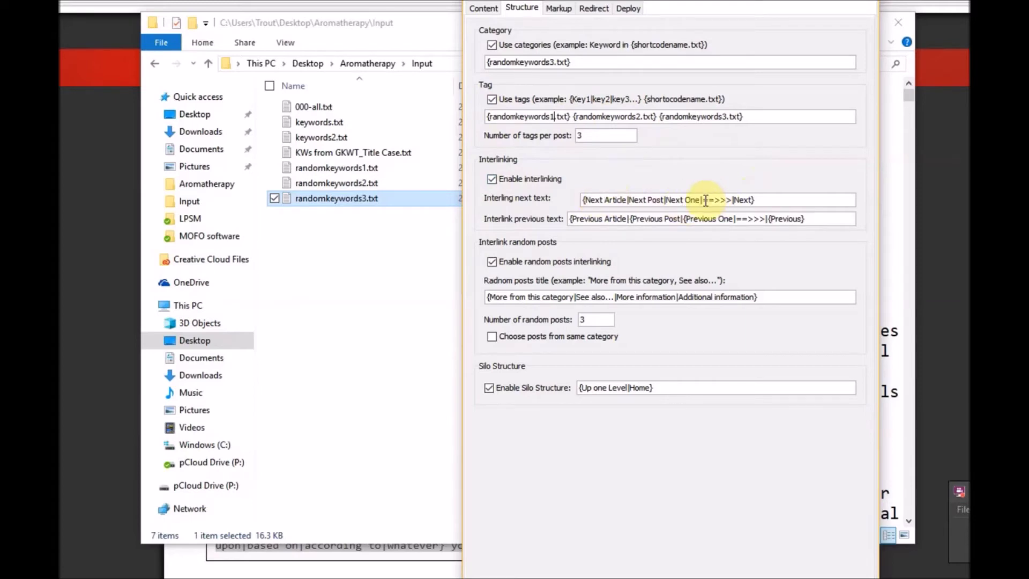
Step: Turn off the schema generator in the site generator's Markup settings
left_click_drag(704, 201, 732, 202)
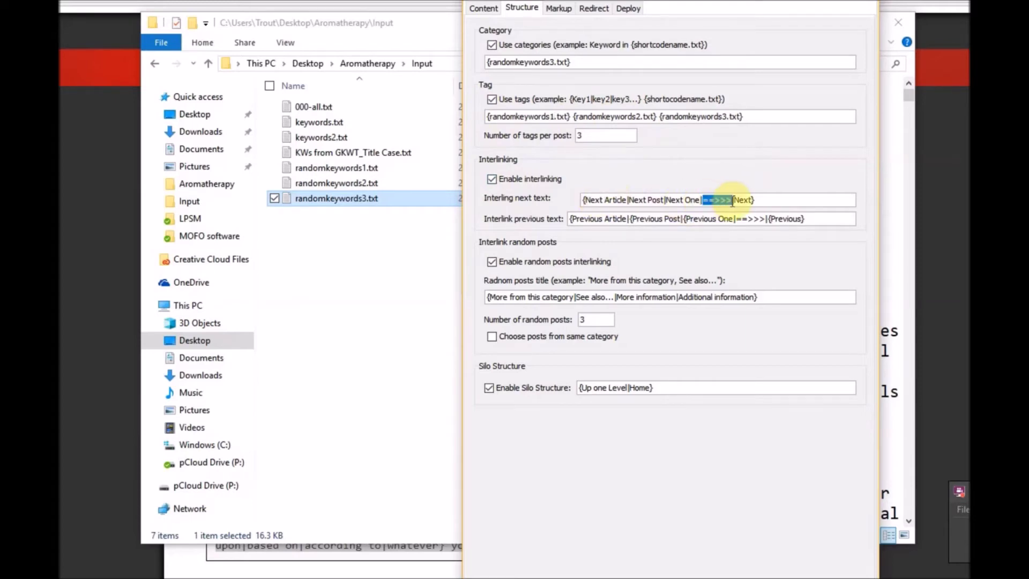
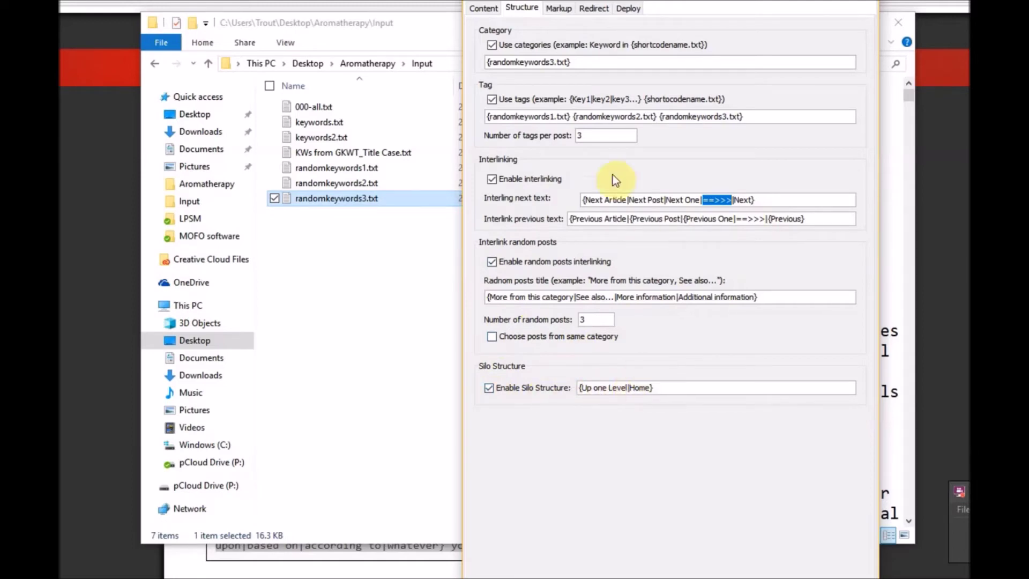
left_click(559, 9)
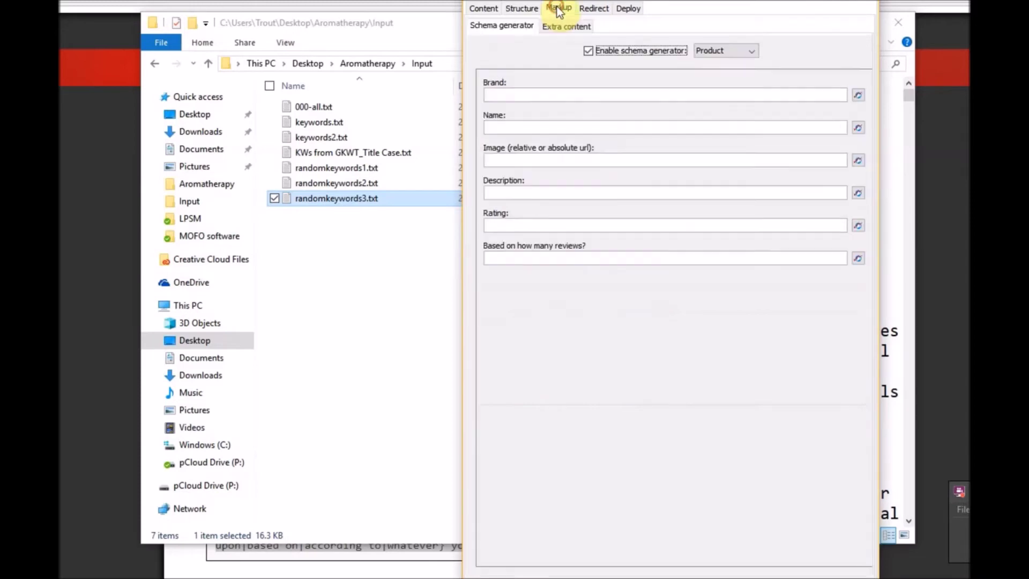
left_click(588, 50)
Step: Clear the Destination URL in the Redirect settings
left_click(596, 11)
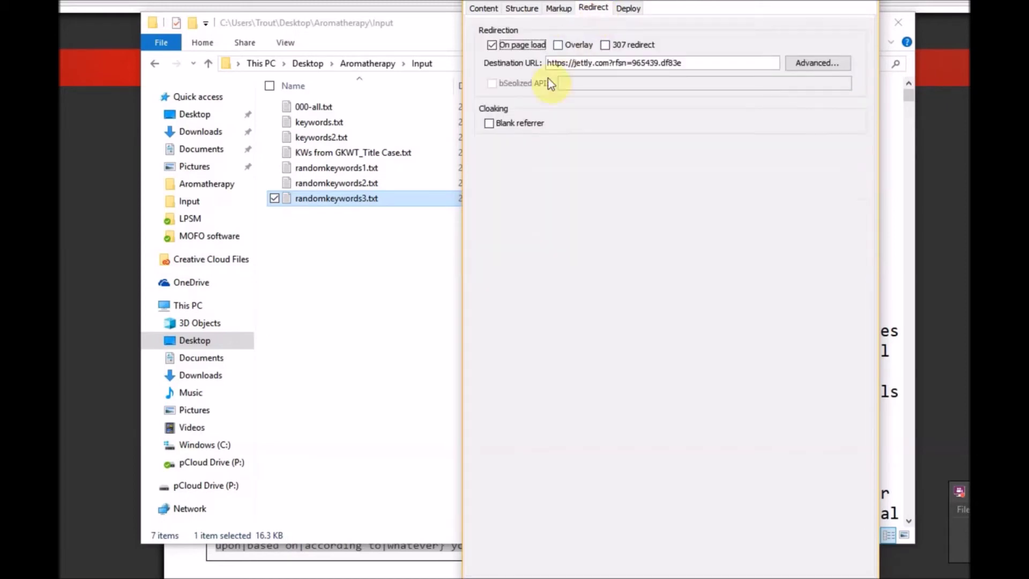
left_click_drag(677, 62, 514, 67)
key("BackSpace")
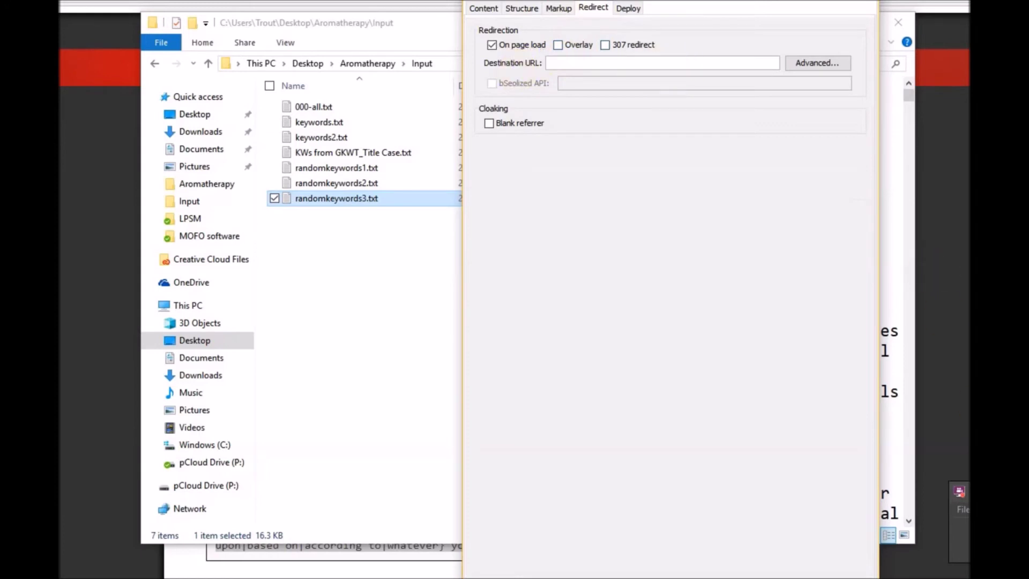
mouse_move(960, 498)
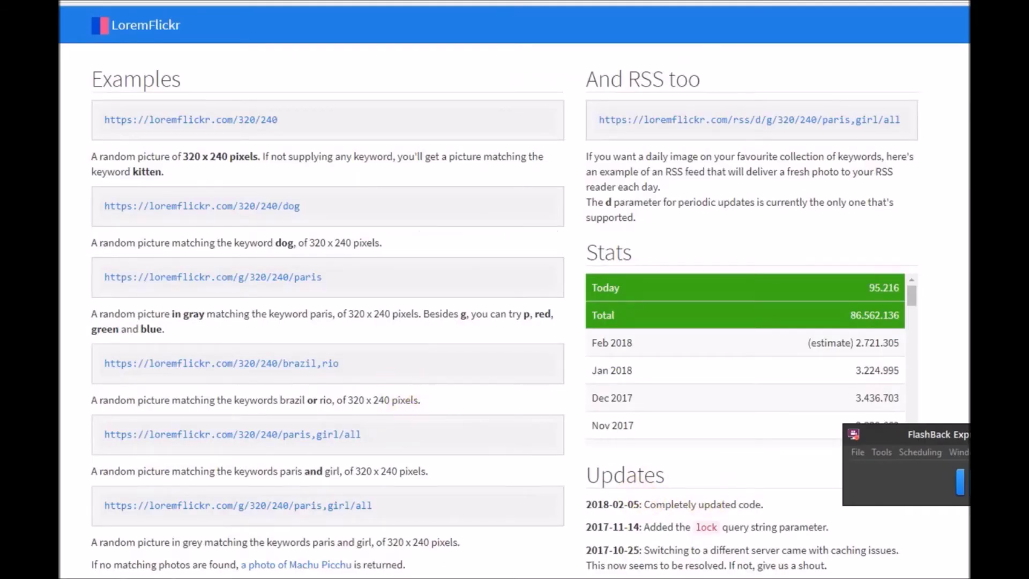
left_click(493, 568)
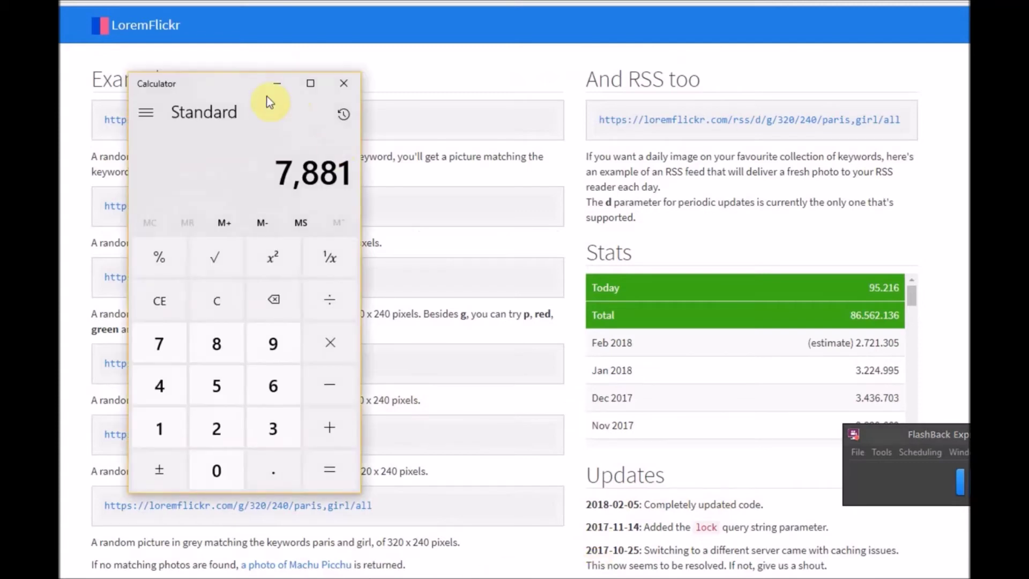
left_click(344, 84)
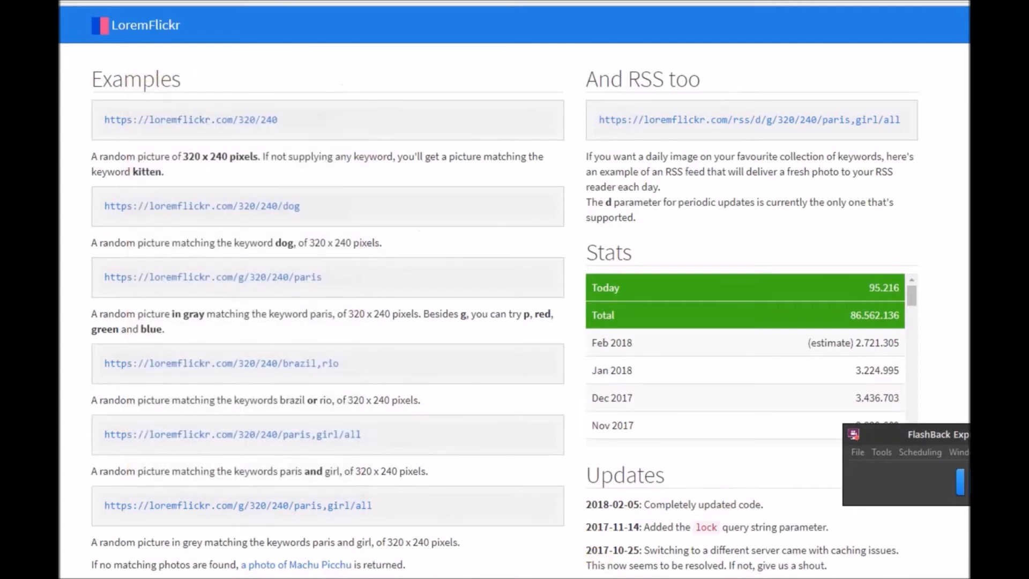
Step: Bring The Traffic Factory window back to the front, move it fully into view and increase its height
mouse_move(514, 574)
left_click(515, 536)
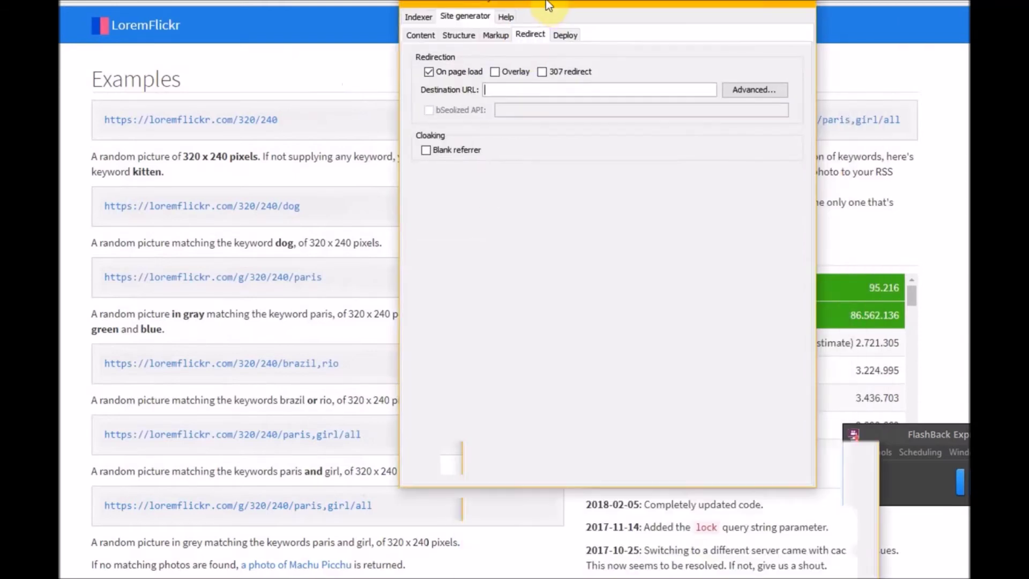
left_click_drag(539, 7, 442, 44)
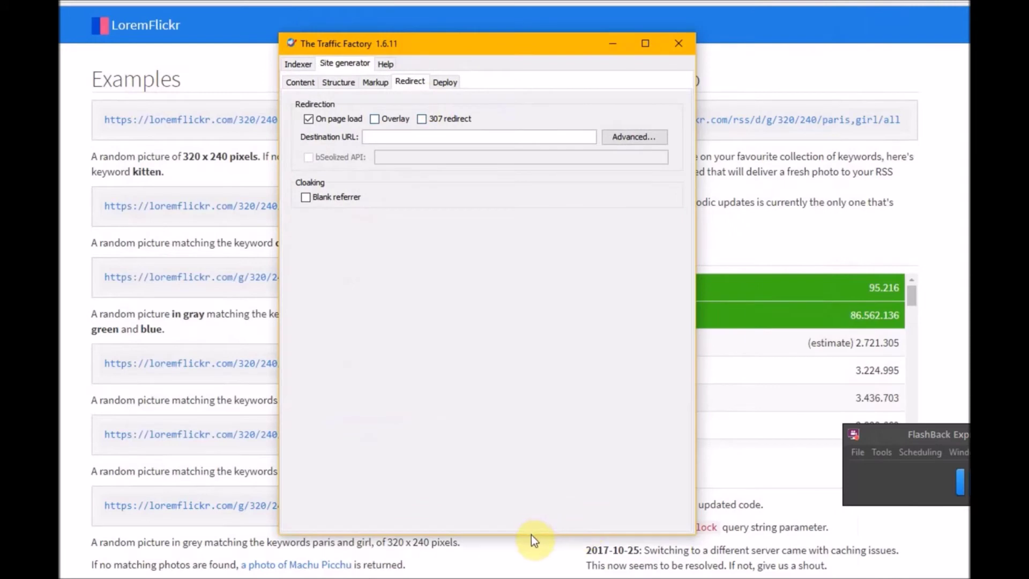
left_click_drag(532, 534, 531, 571)
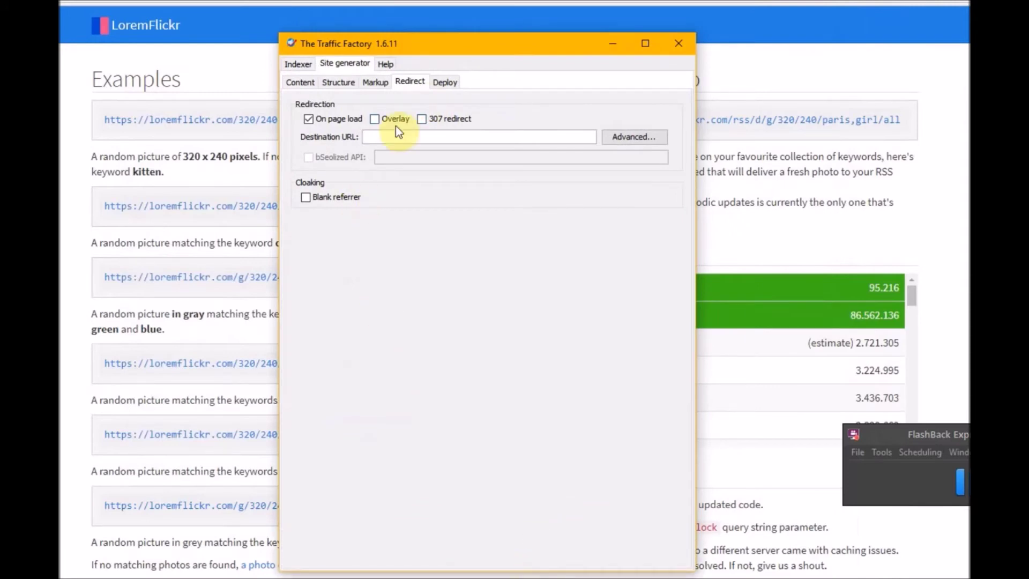
Step: Set the redirect's Destination URL to the ShareASale affiliate link, and check the Advanced URL redirect options without changing them
left_click(308, 118)
type("http://www.shareasale.com/r.cfm?b=40&u=1718064&m=47")
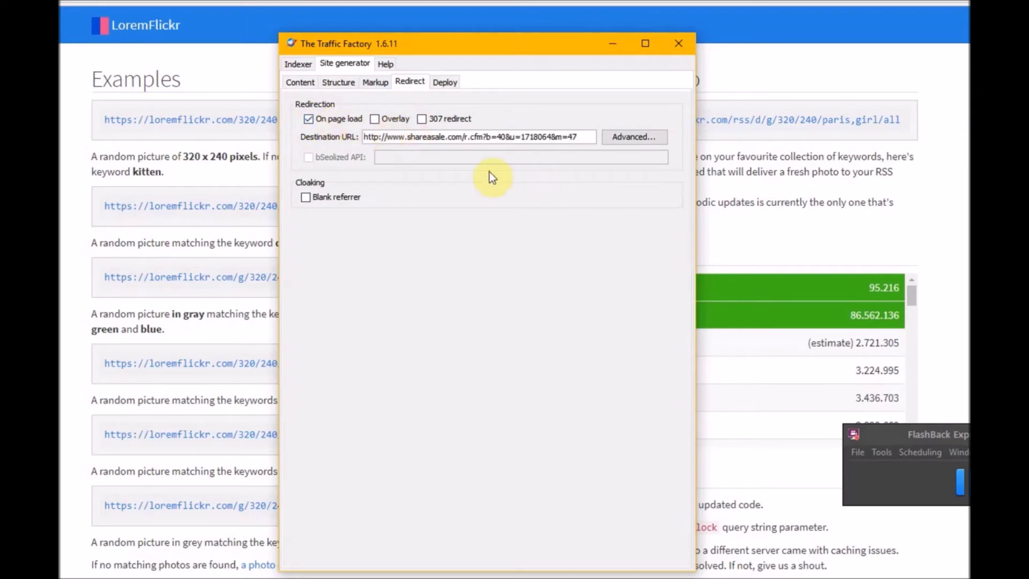
left_click(638, 136)
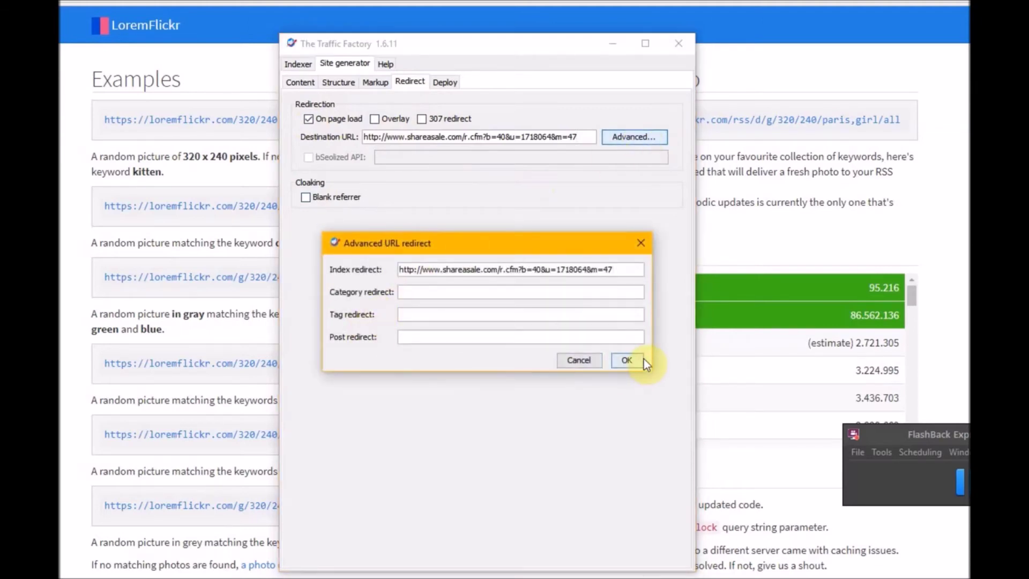
left_click(596, 359)
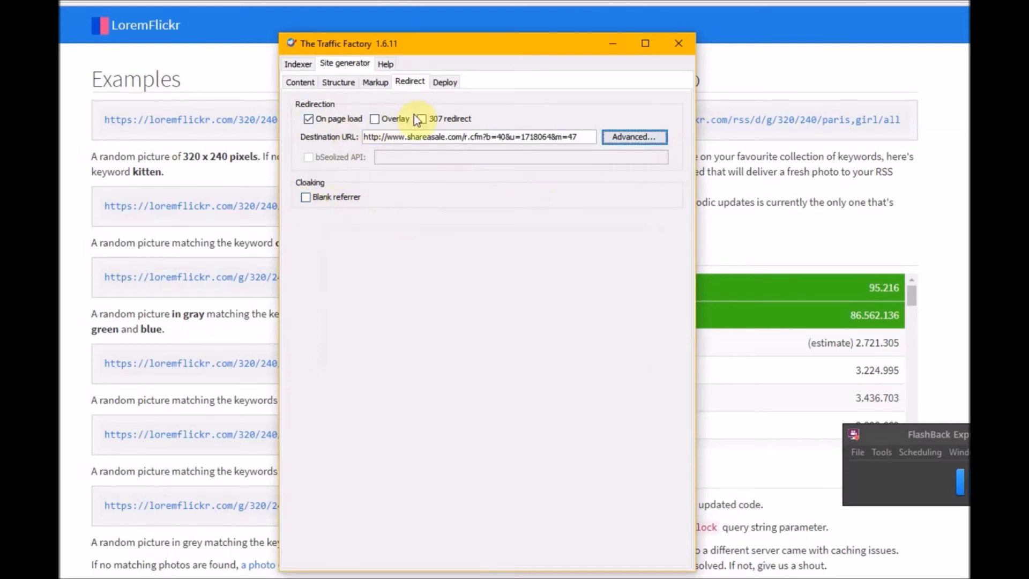
Step: Review the Deploy, Redirect, Markup, Structure and Content settings of the site generator
left_click(445, 86)
left_click(345, 63)
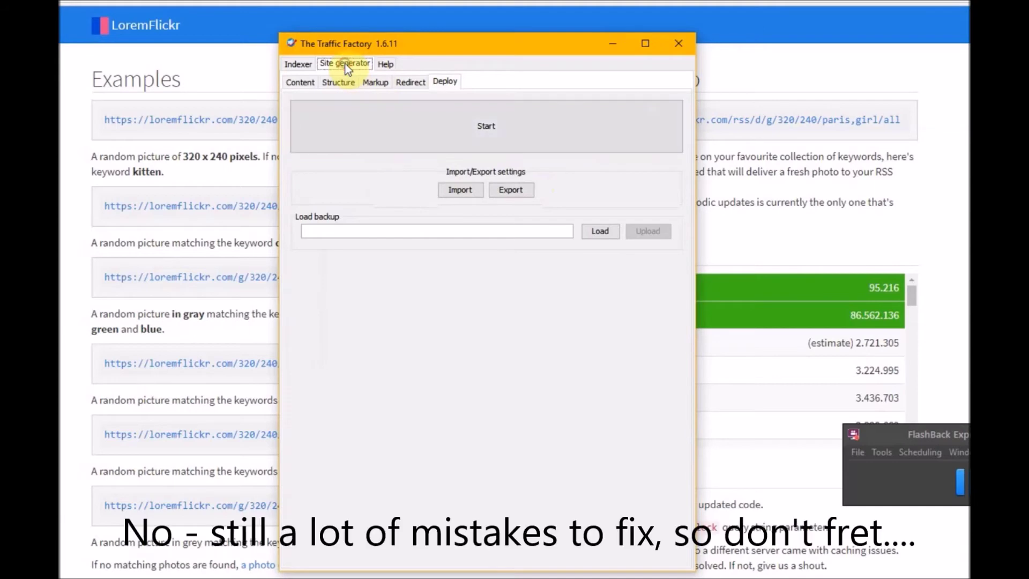
left_click(412, 81)
left_click(368, 83)
left_click(338, 82)
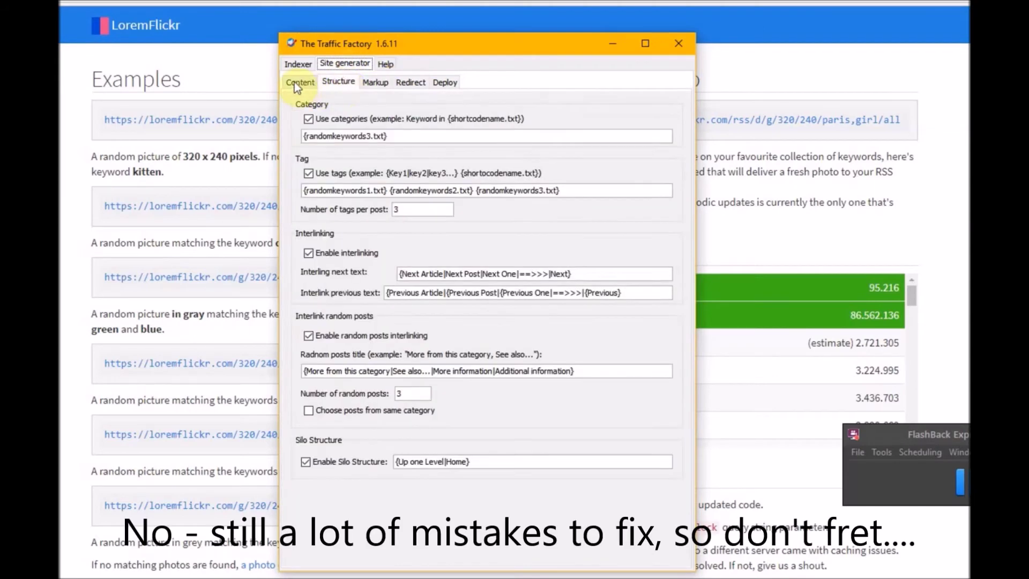
left_click(296, 82)
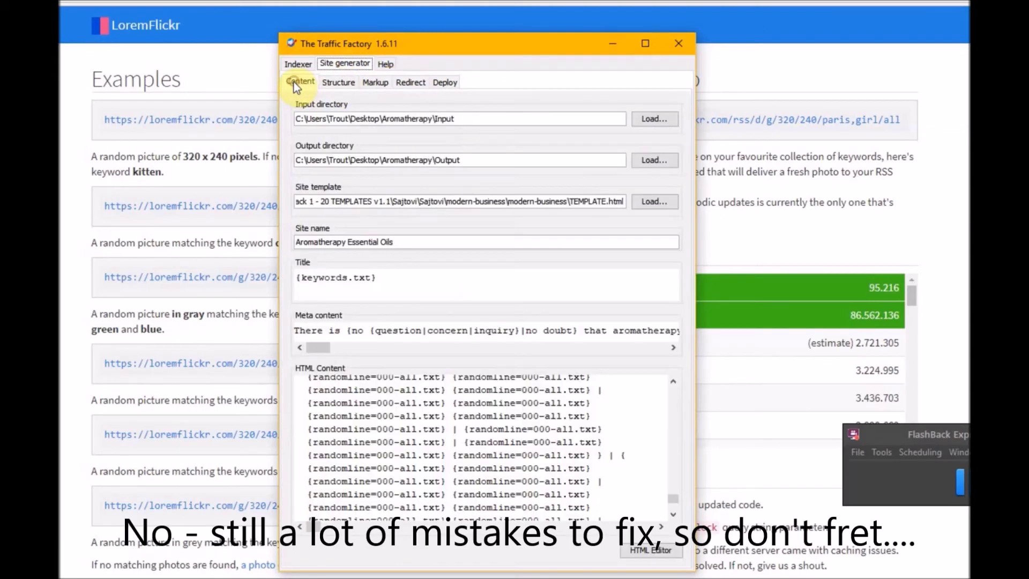
Step: Export the site generator's settings and try to start generating the site
left_click(437, 81)
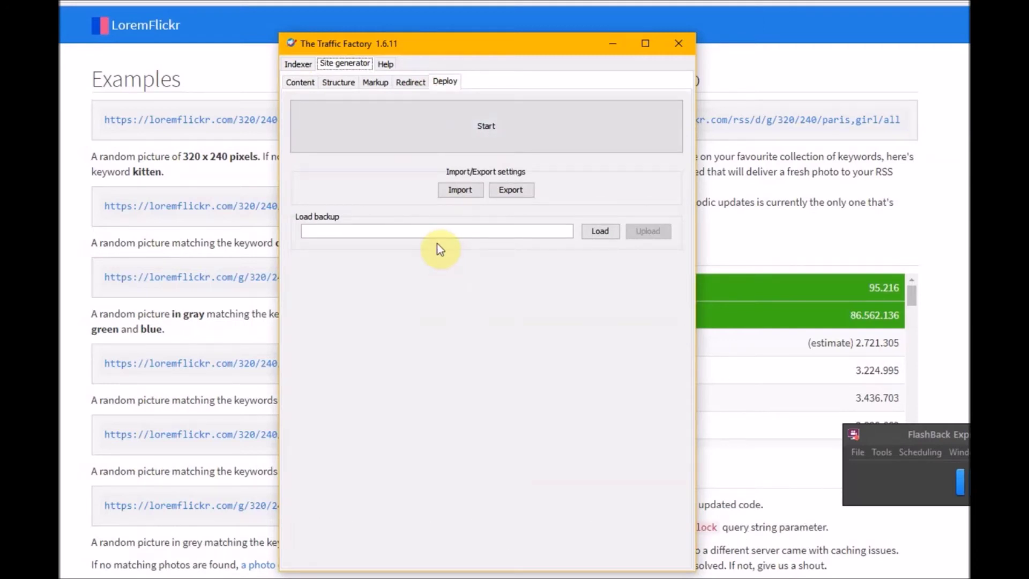
left_click(511, 190)
left_click(427, 134)
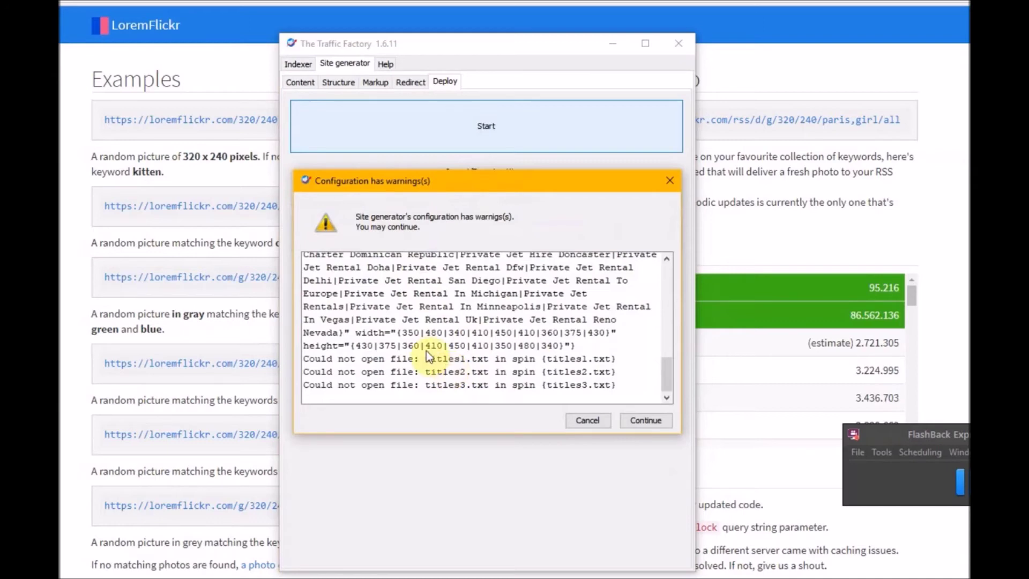
left_click(588, 420)
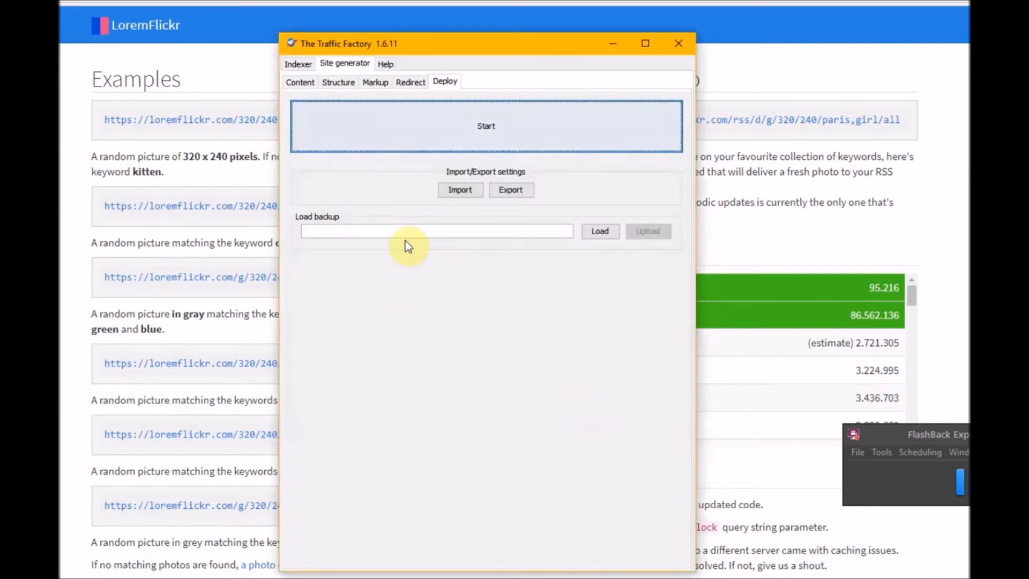
Step: Open the HTML content in the HTML Editor and add three blank lines above the Private Jet image shortcode
left_click(291, 86)
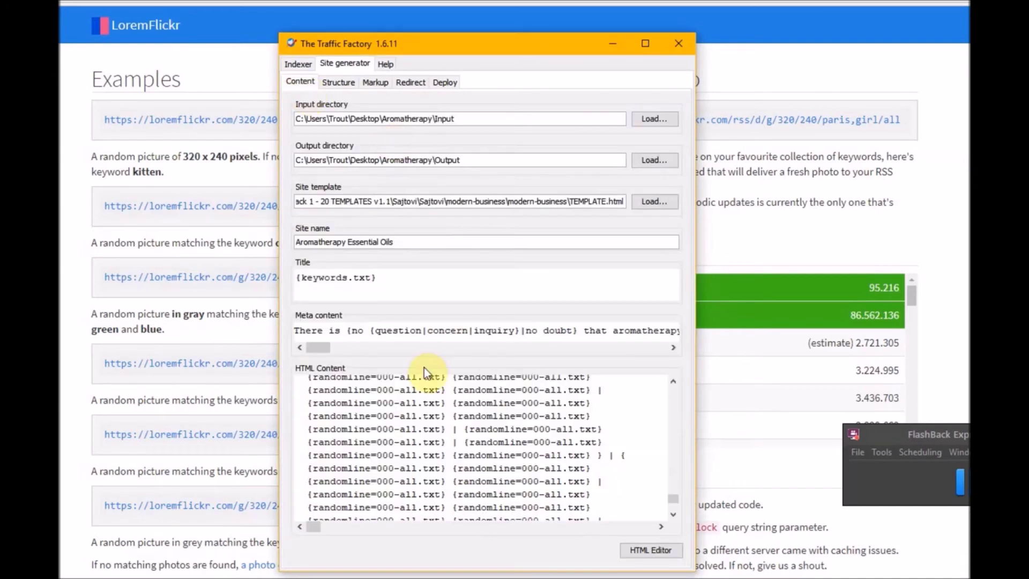
left_click(434, 390)
key("ctrl+a")
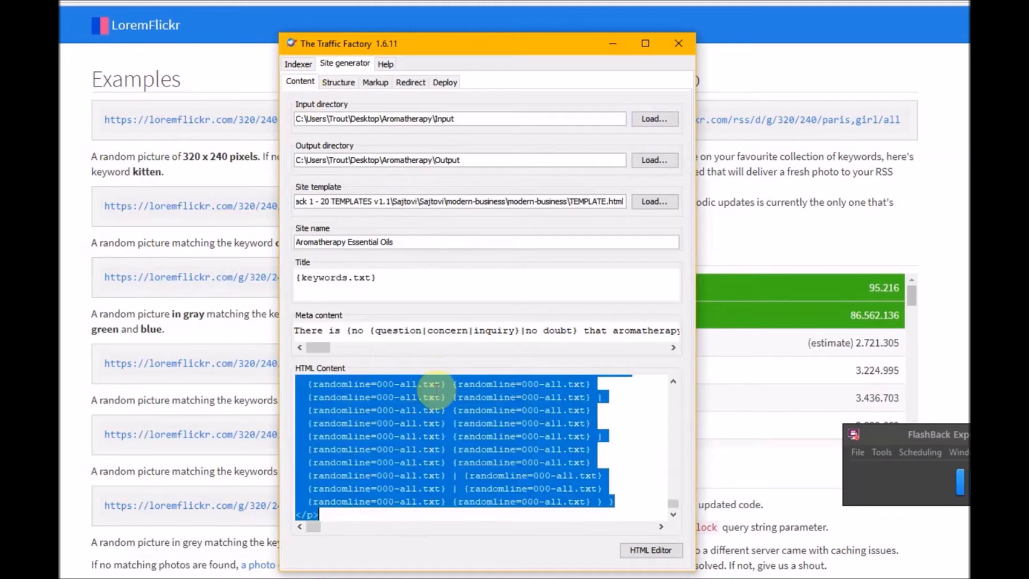
right_click(436, 407)
left_click(356, 551)
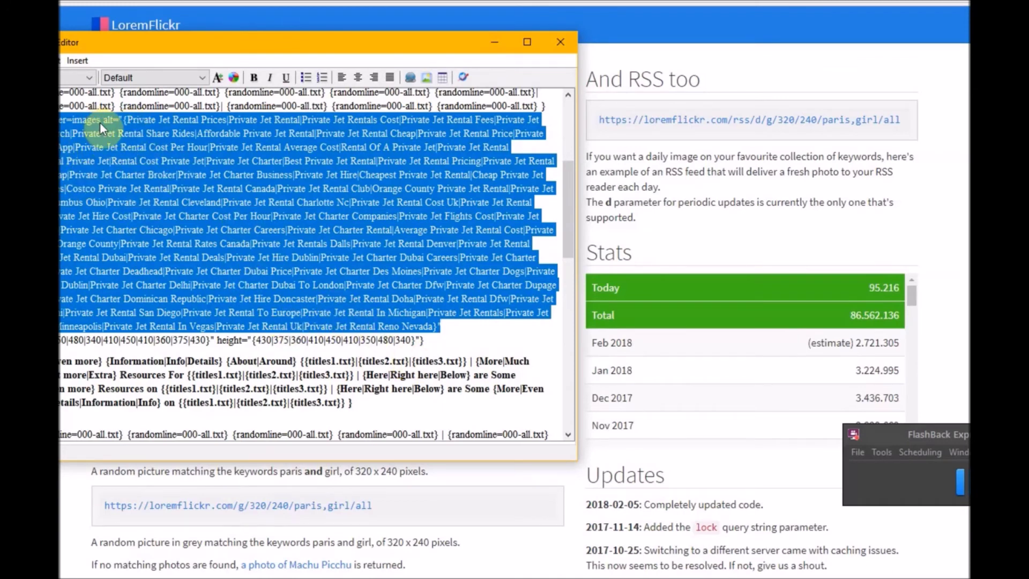
key("Right")
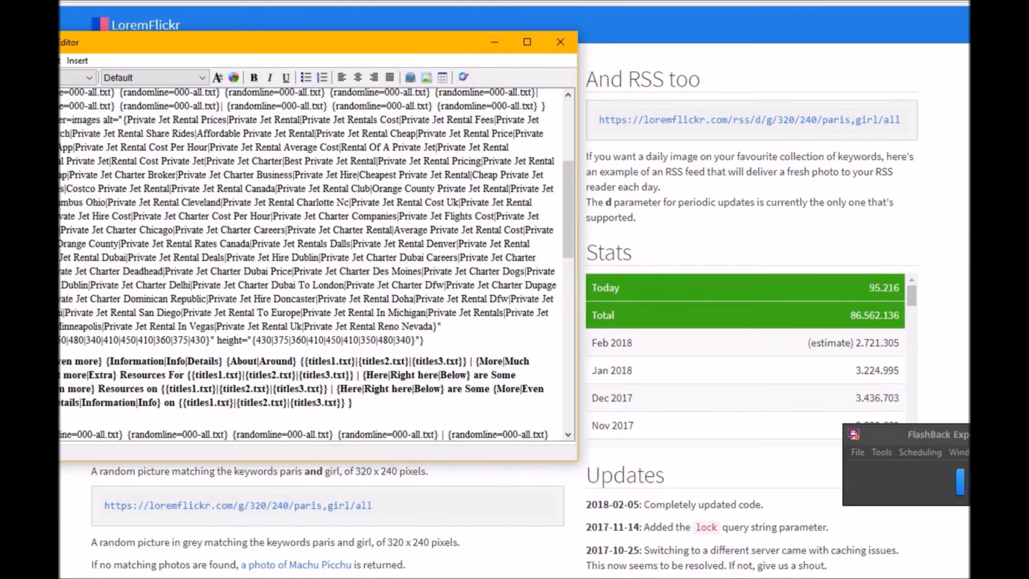
key("Return")
key("Return")
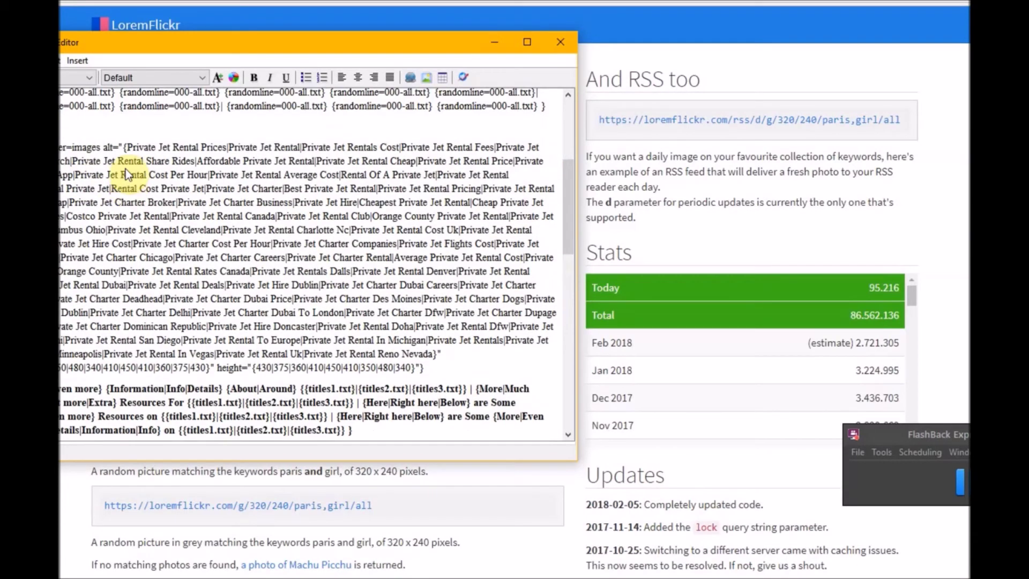
key("Return")
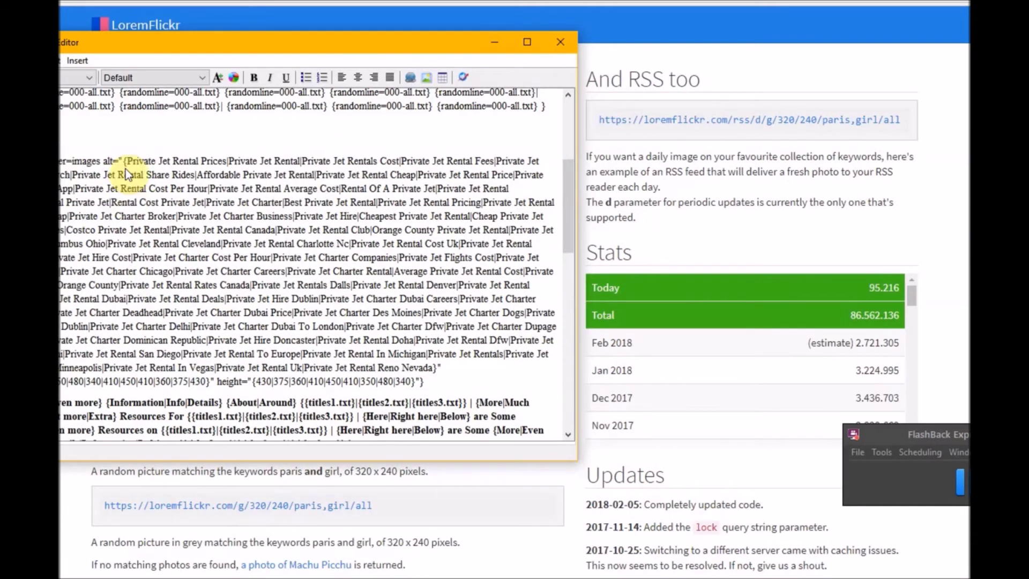
Step: Try to insert an image shortcode at the blank lines of the HTML content
left_click(464, 77)
left_click(140, 218)
left_click(422, 349)
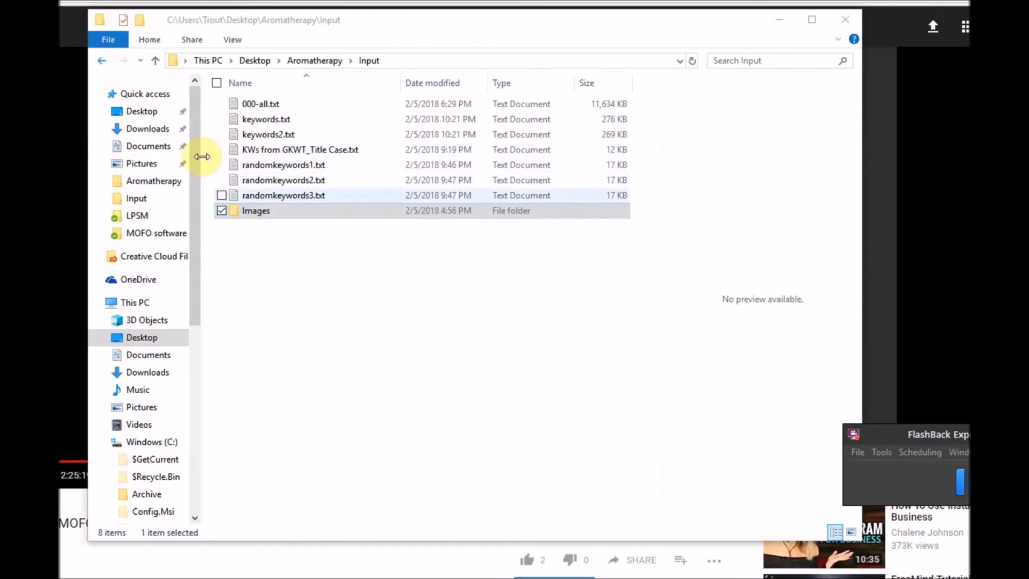
Step: Look through the Aromatherapy project's Content and Input folders for the Images folder, and close the folder window
left_click(102, 61)
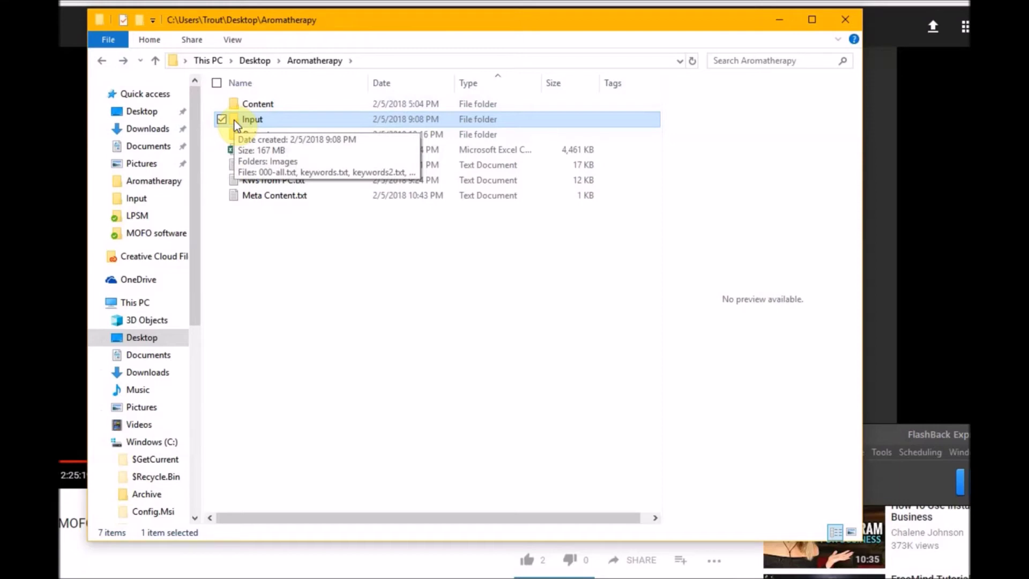
double_click(236, 105)
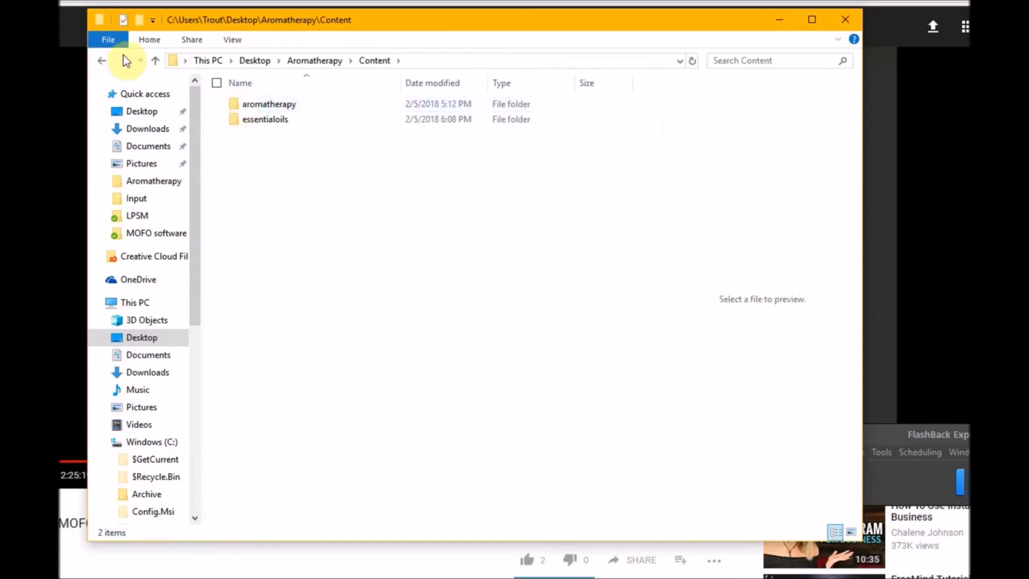
left_click(102, 60)
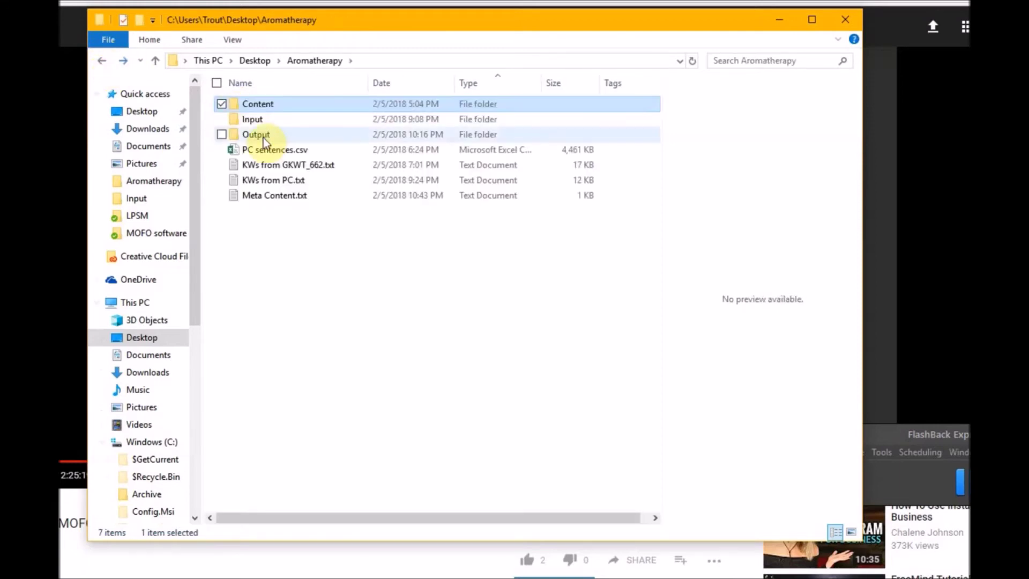
double_click(237, 121)
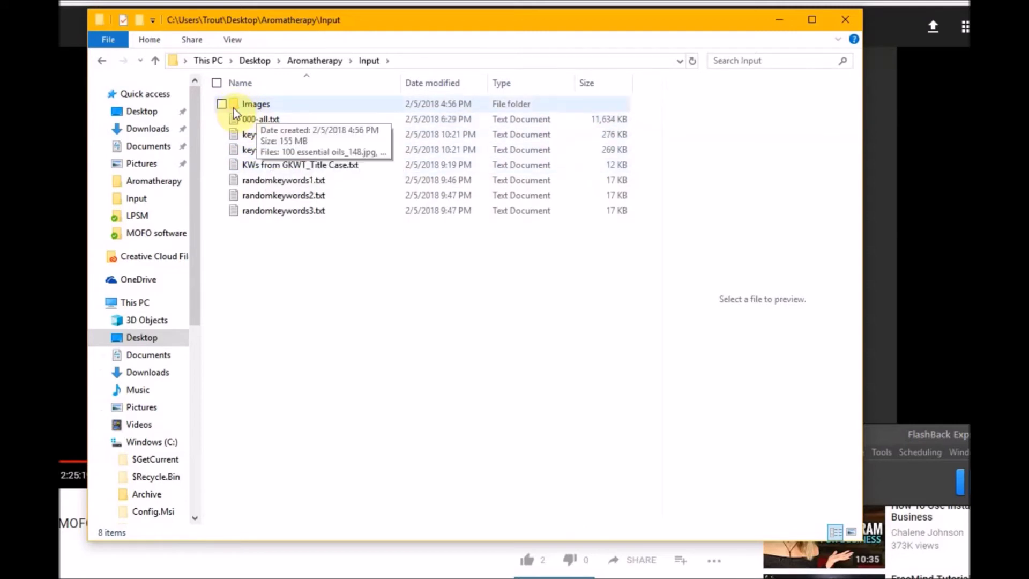
left_click(842, 21)
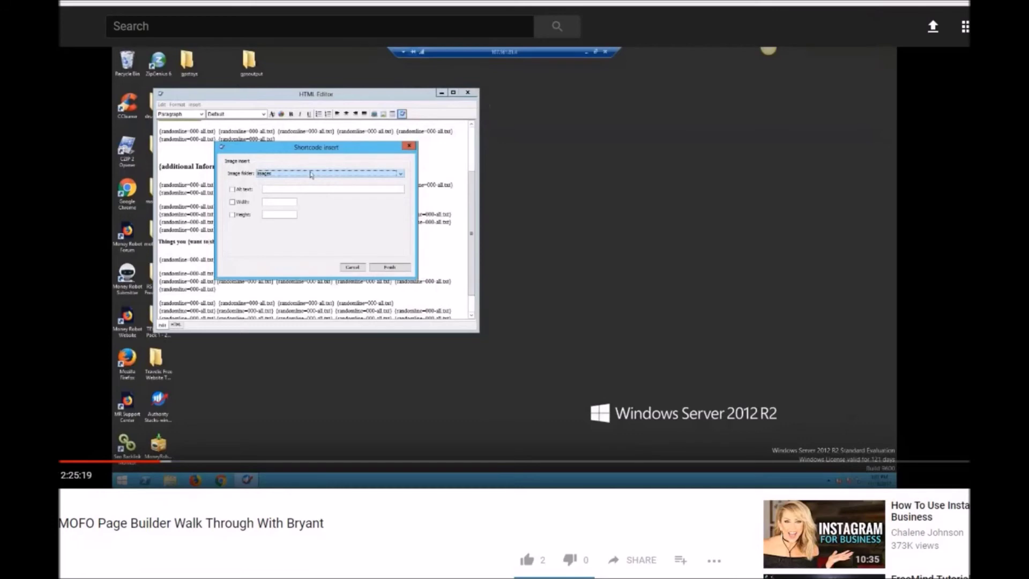
Step: Reopen the HTML Editor in The Traffic Factory and place the cursor in the source's empty area above the titles heading
left_click(523, 573)
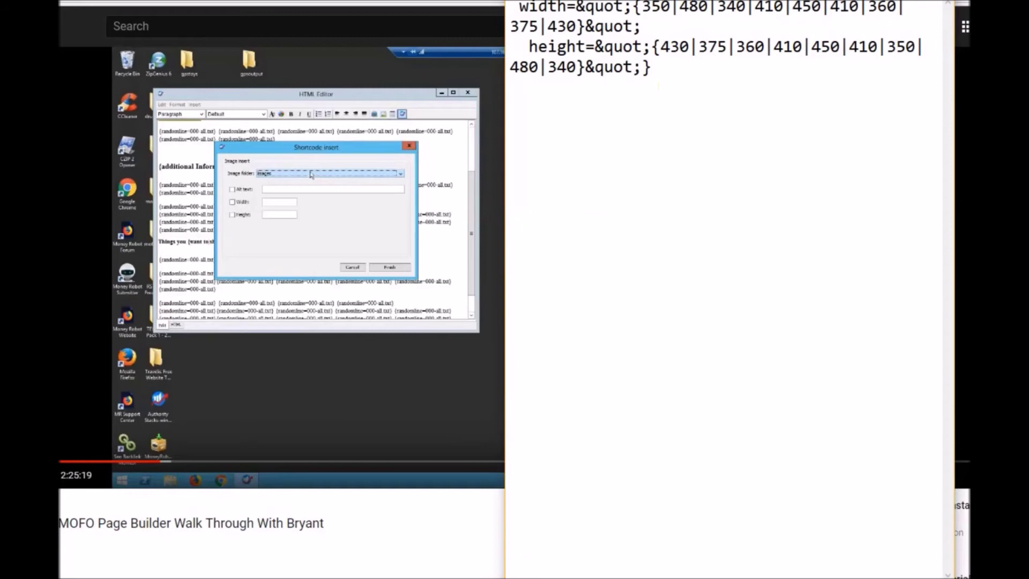
key("alt+Tab")
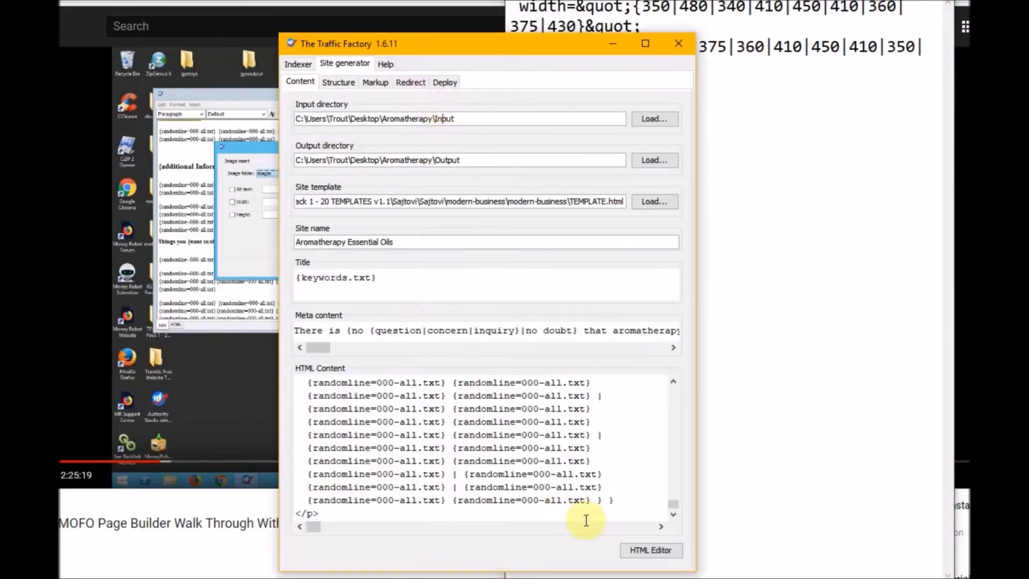
left_click(635, 550)
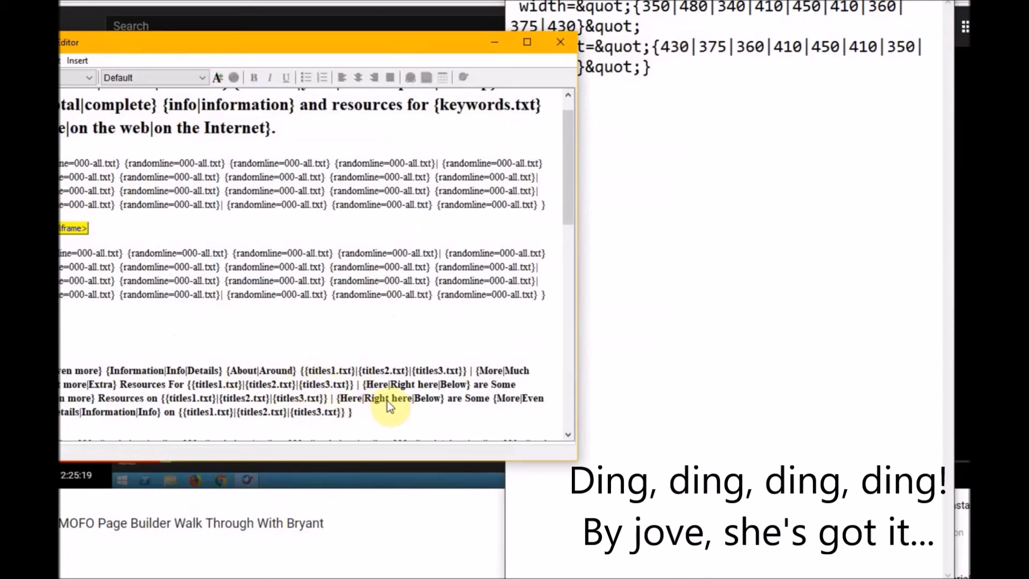
left_click(464, 79)
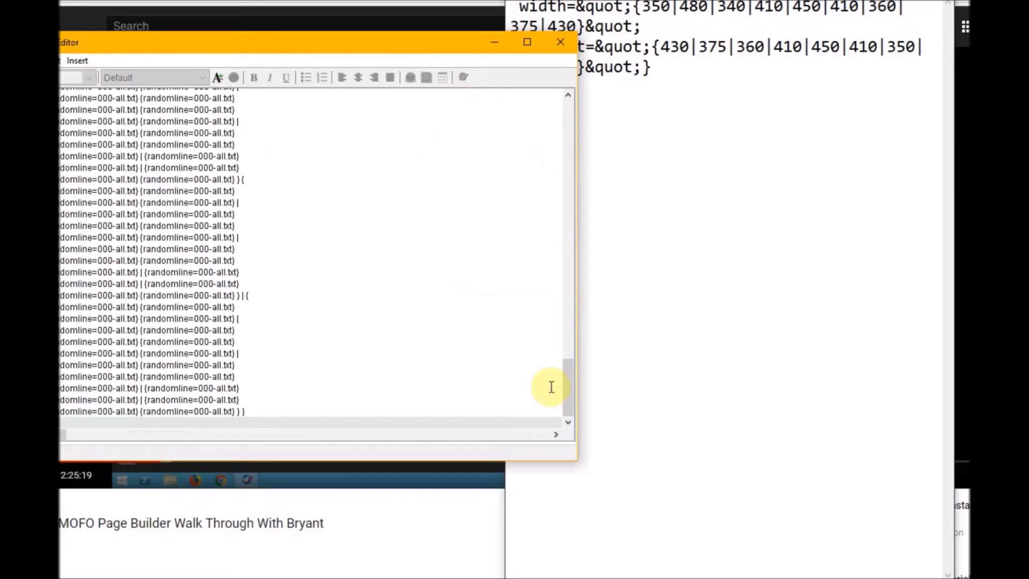
left_click_drag(565, 400, 561, 127)
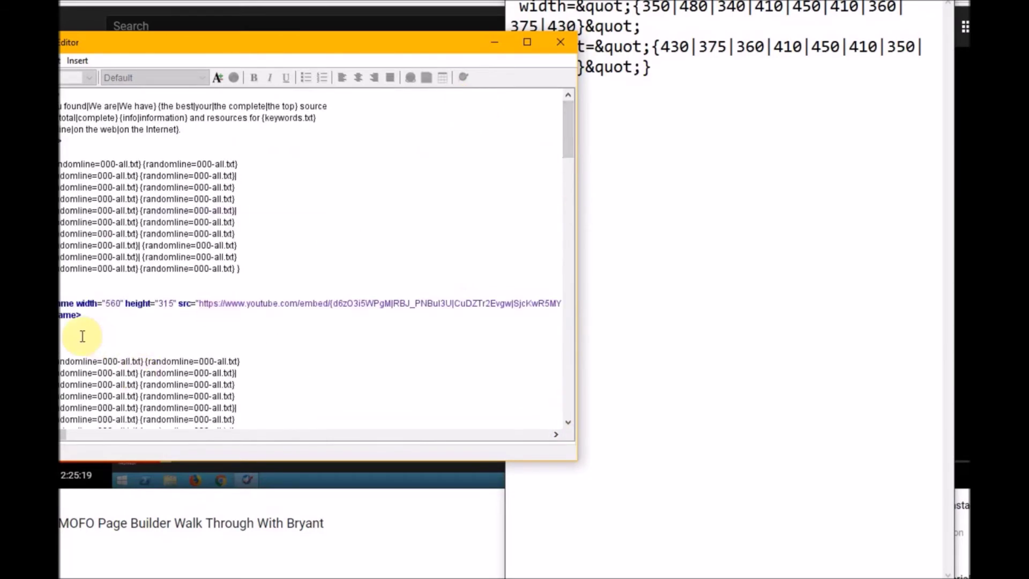
scroll(123, 293, "down", 7)
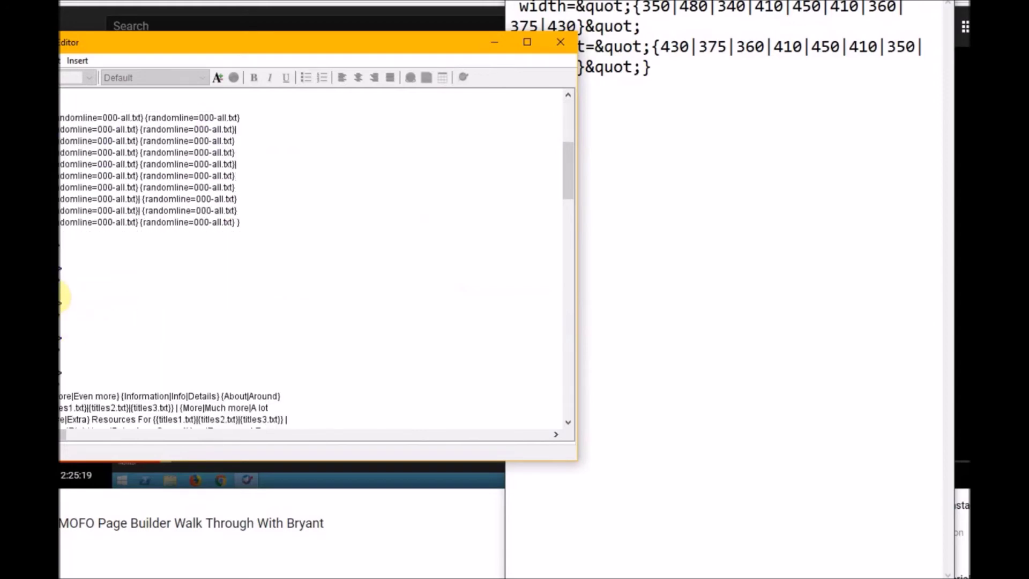
left_click(60, 294)
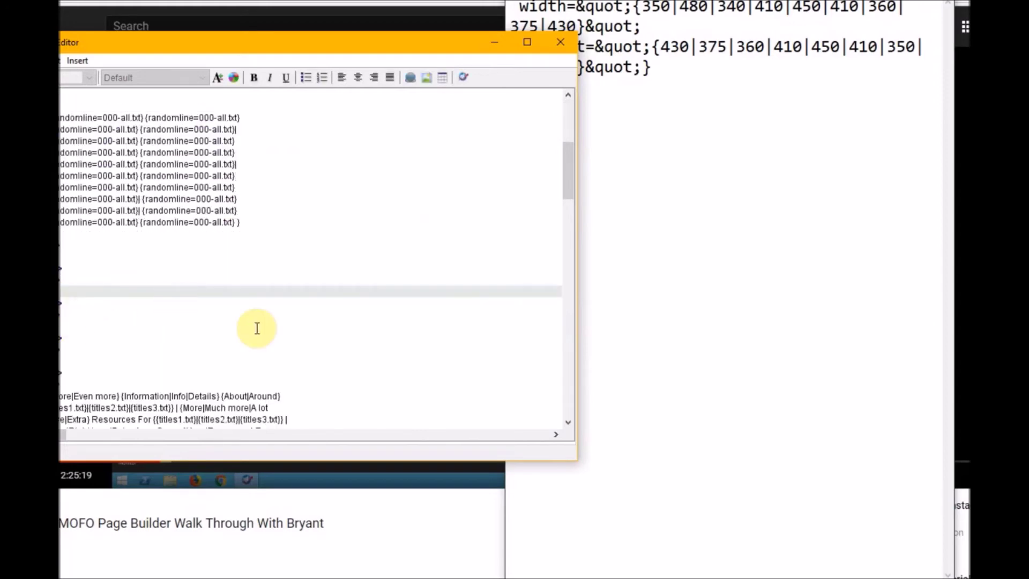
Step: Set up an Image insert shortcode that uses the Images folder, with alt text enabled
left_click(466, 78)
left_click(142, 218)
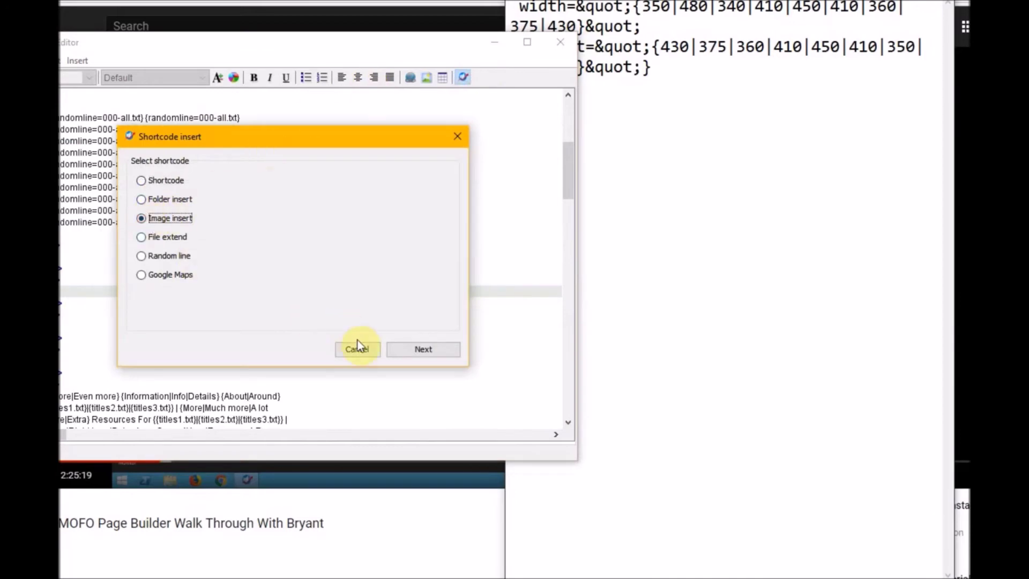
left_click(394, 348)
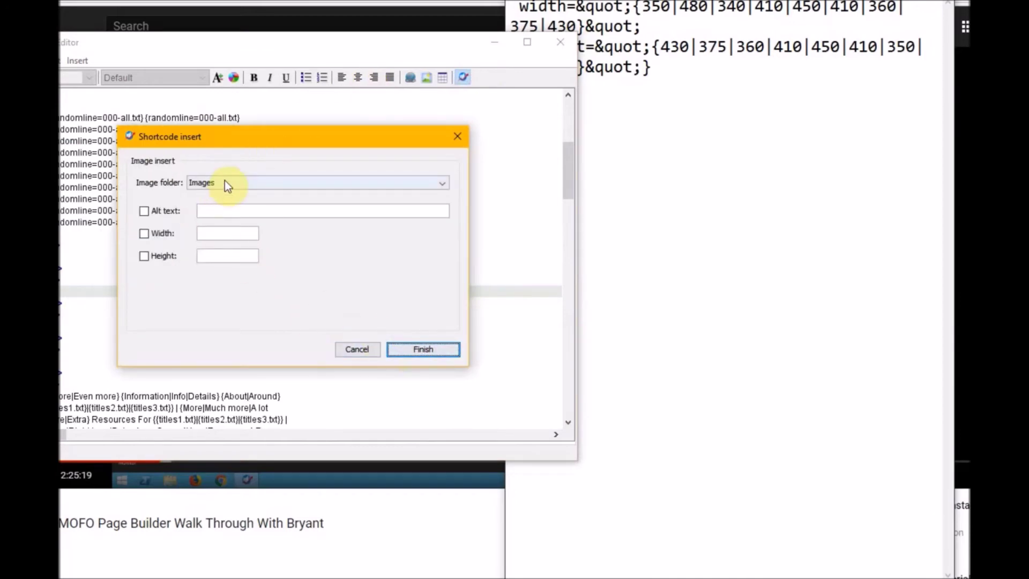
left_click(144, 213)
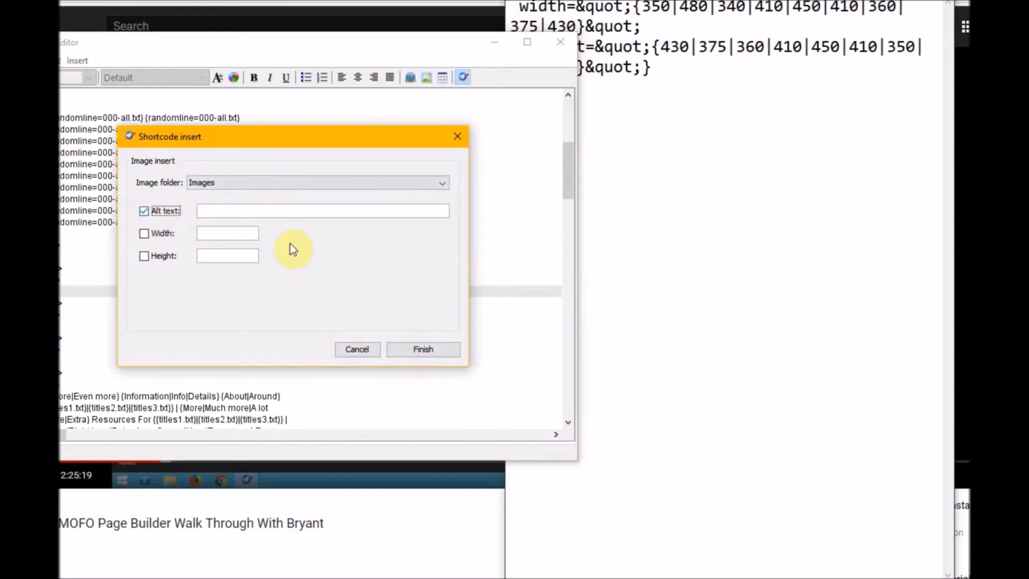
Step: Switch to the essential oils keyword list in Notepad and copy all of its keywords
mouse_move(448, 574)
left_click(449, 523)
right_click(671, 212)
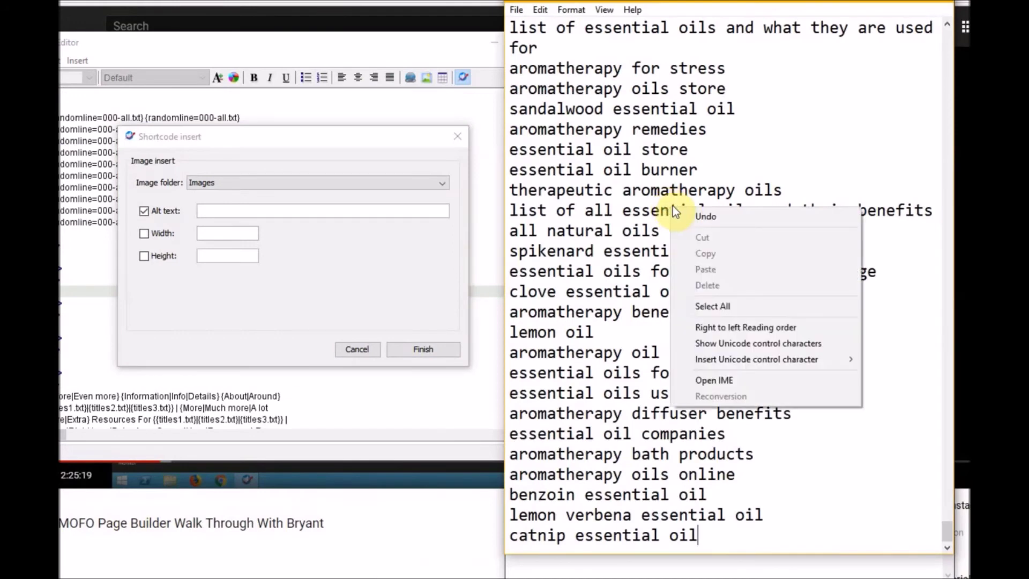
left_click(713, 307)
right_click(659, 239)
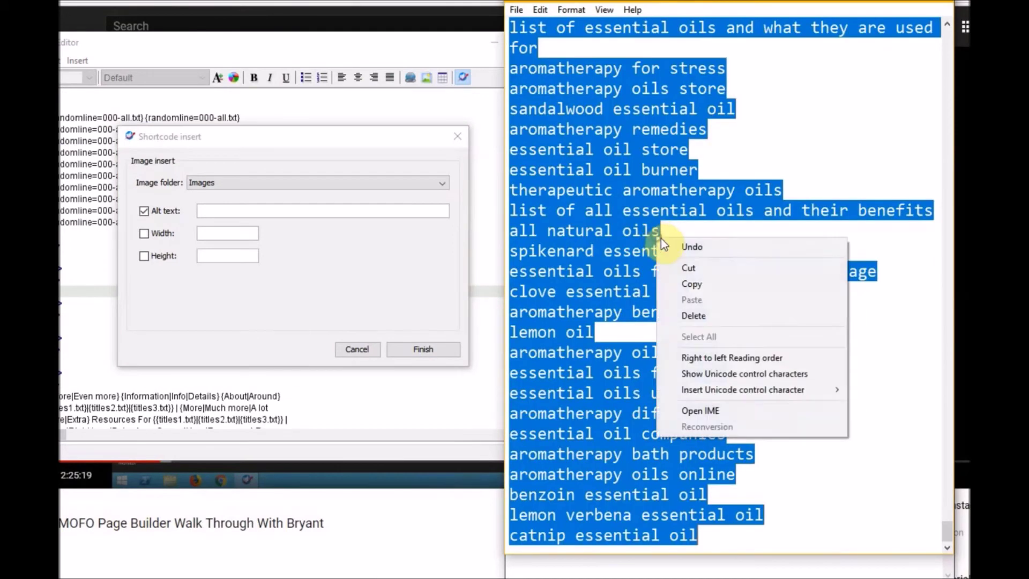
left_click(696, 283)
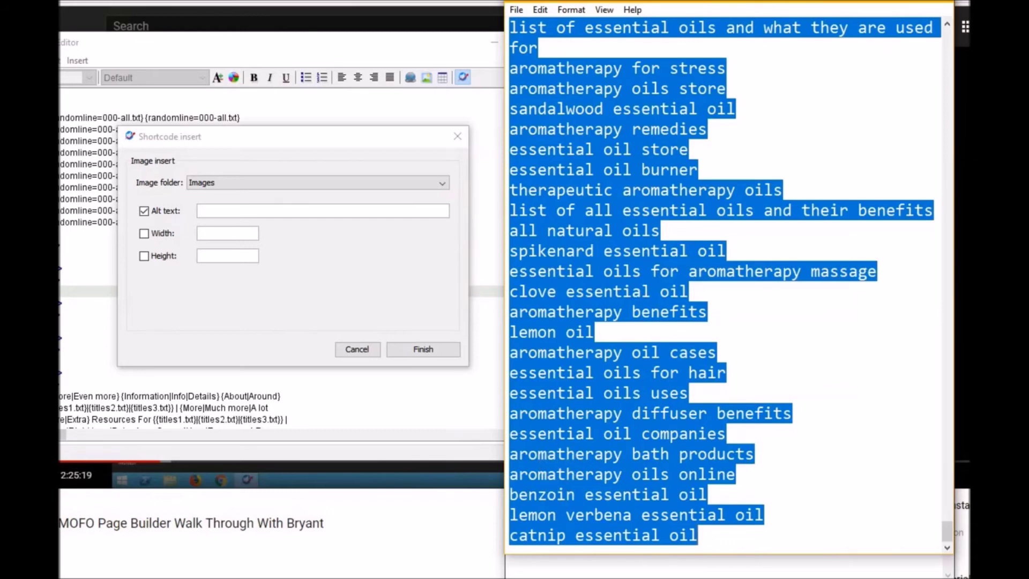
Step: Switch to Word, create a blank document and paste the copied keyword list into it as text only
key("super")
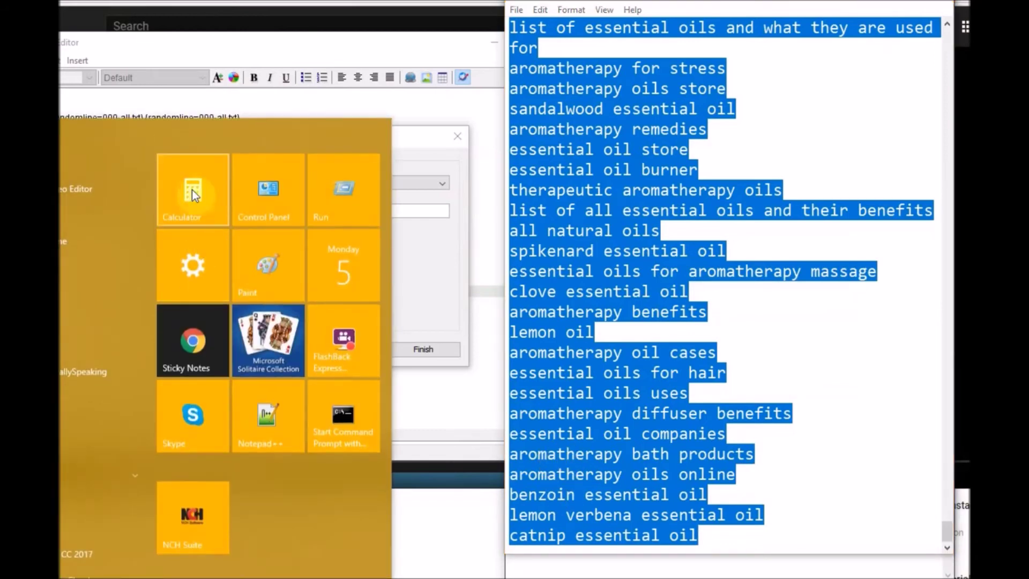
key("Down")
key("Down")
key("Return")
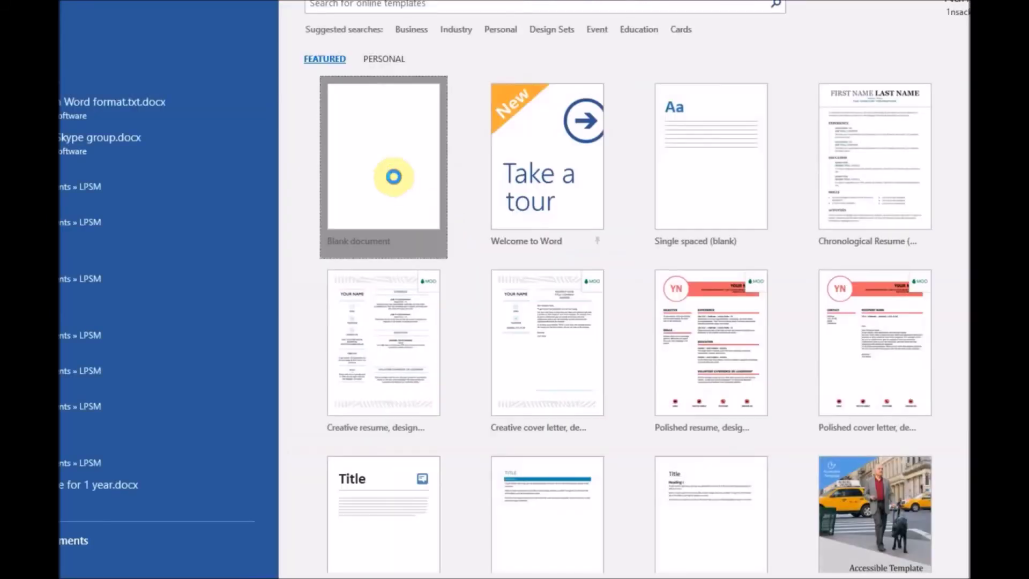
left_click(395, 175)
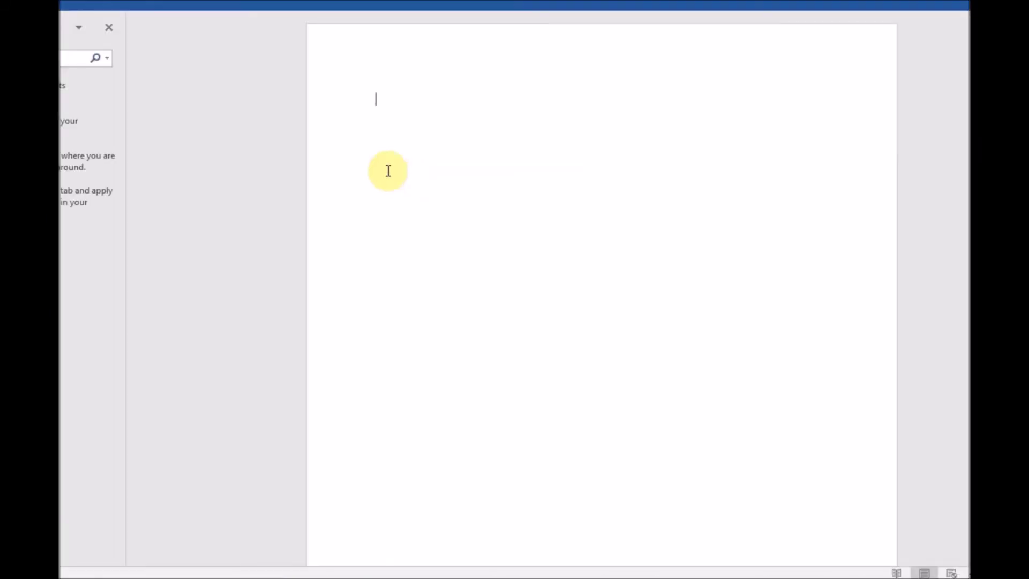
right_click(392, 163)
left_click(424, 226)
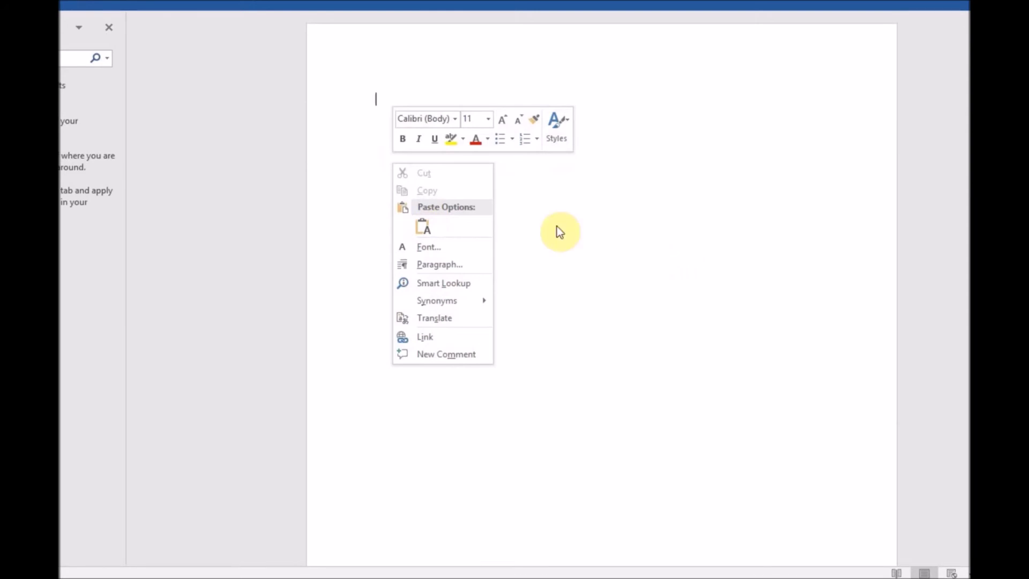
left_click(424, 230)
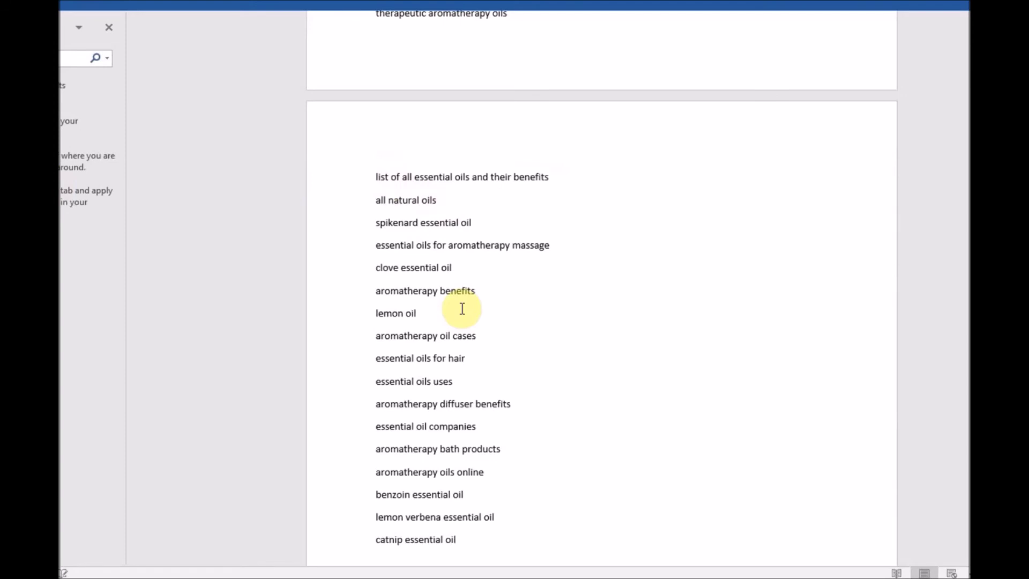
key("ctrl+a")
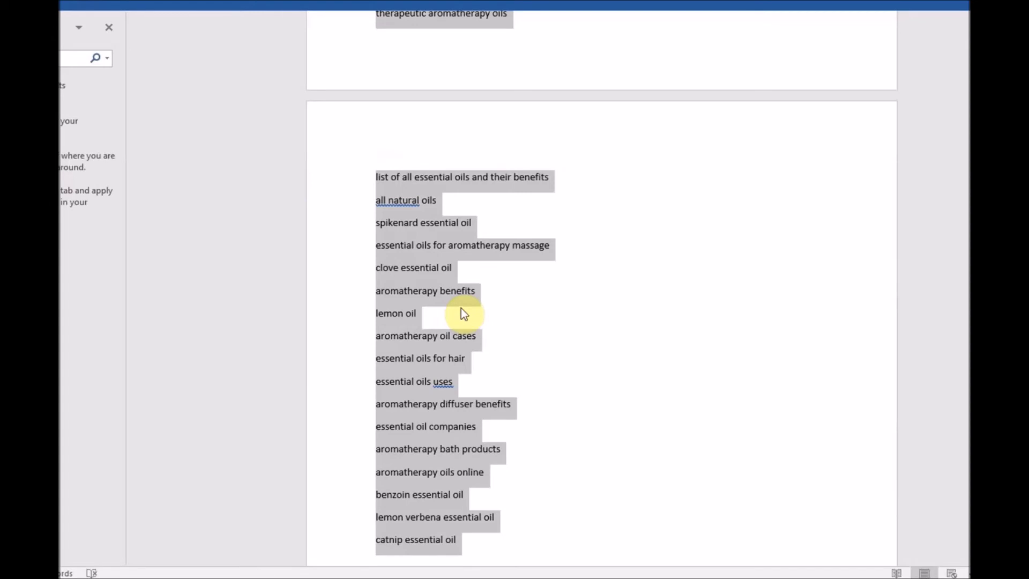
left_click(471, 328)
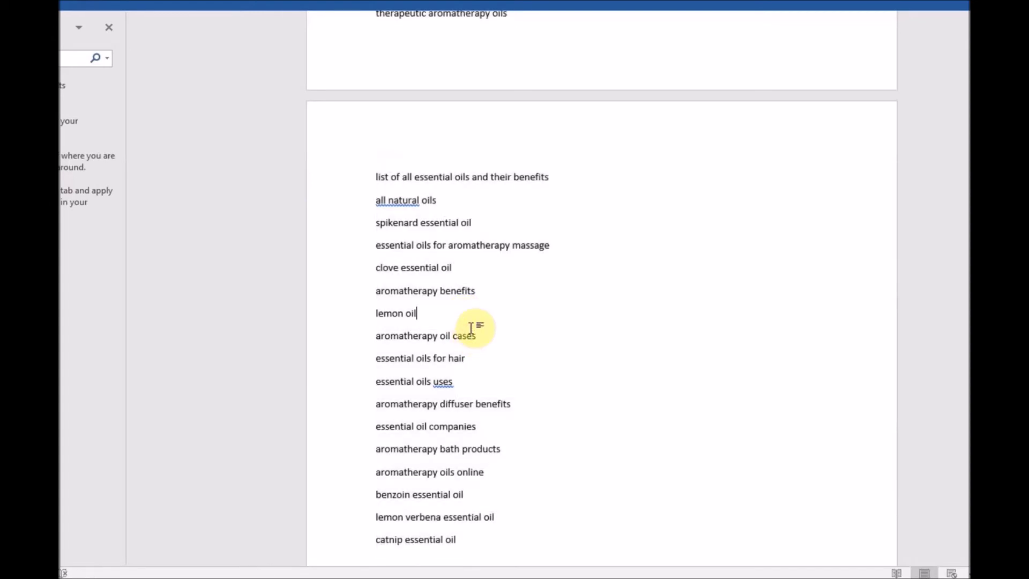
Step: Replace every paragraph mark (^p) in the Word keyword list with a vertical bar (|)
key("ctrl+h")
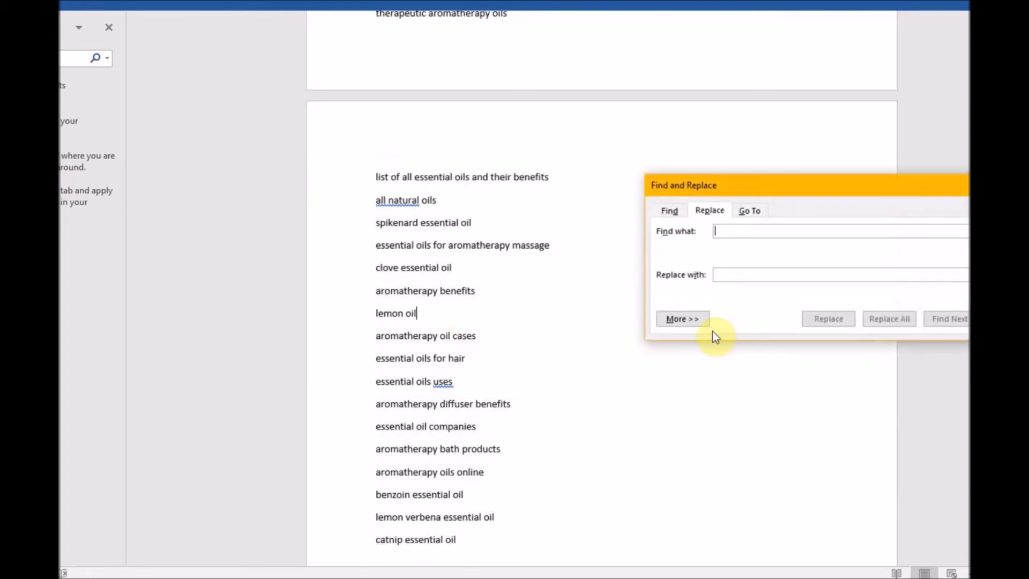
left_click(691, 319)
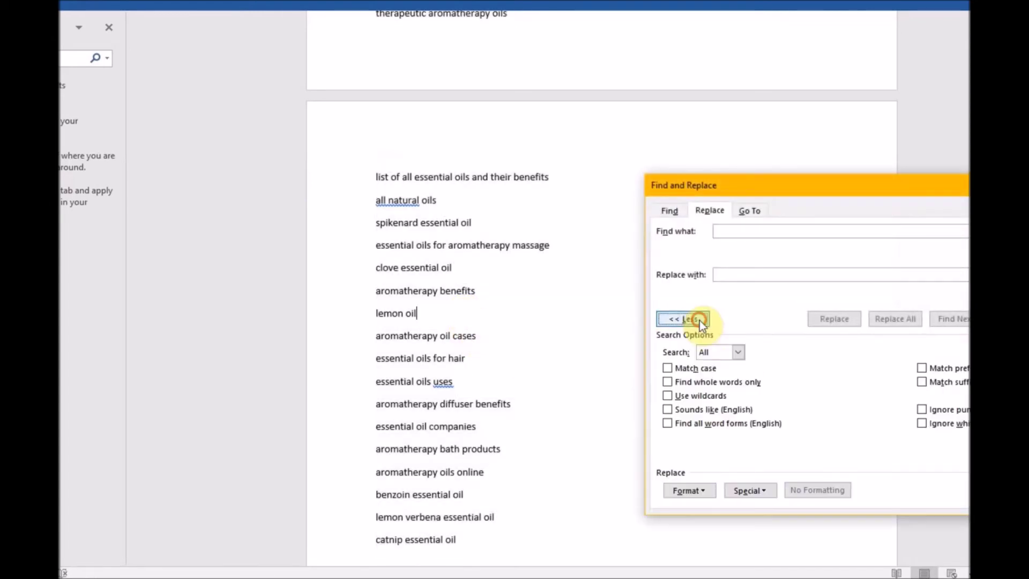
left_click(740, 491)
left_click(761, 124)
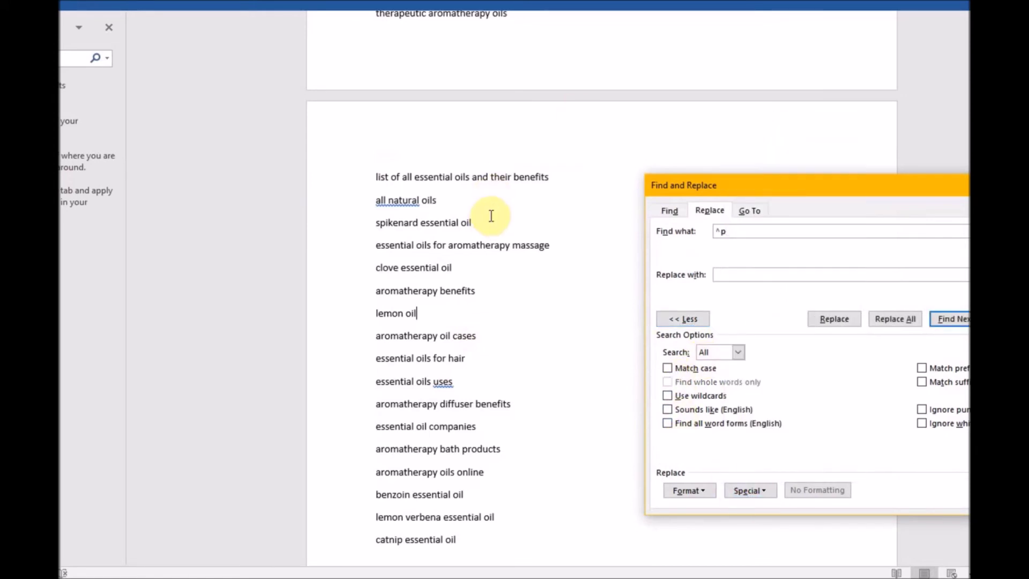
left_click(717, 274)
left_click(894, 319)
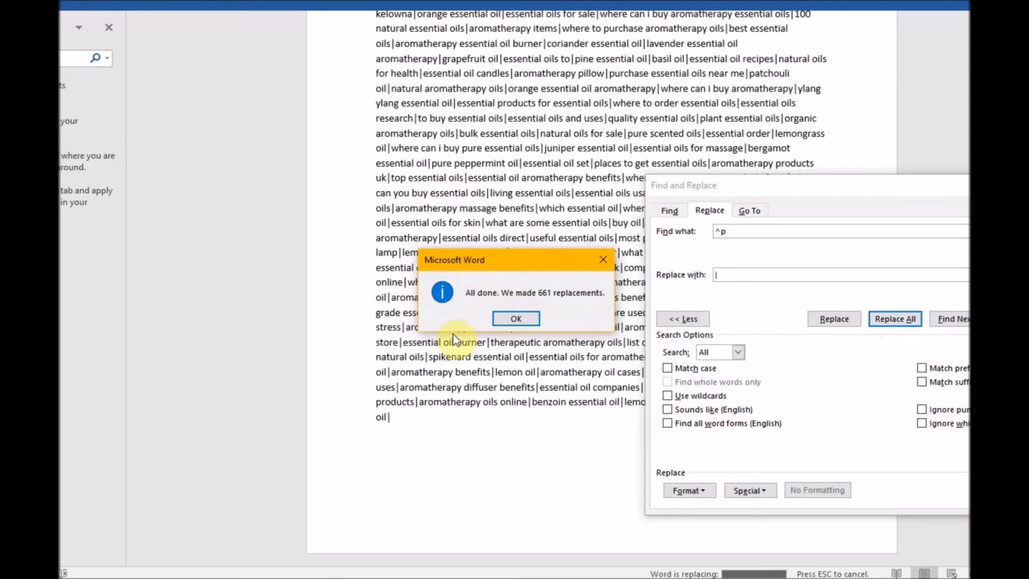
left_click(524, 323)
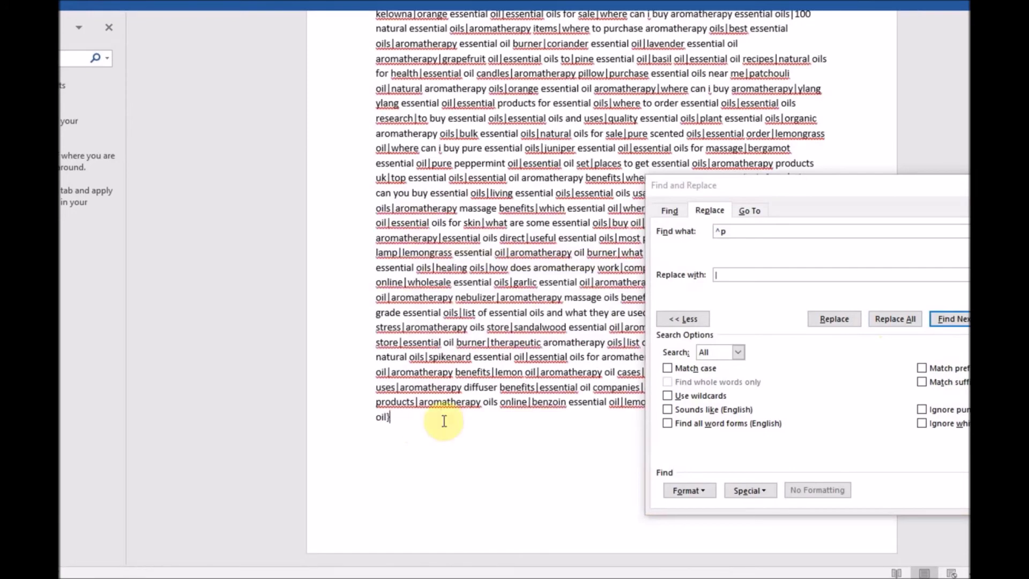
Step: Complete the keyword spintax with an opening { before its first keyword, copy it all and paste it as the image shortcode's alt text
scroll(471, 379, "up", 15)
scroll(504, 293, "up", 10)
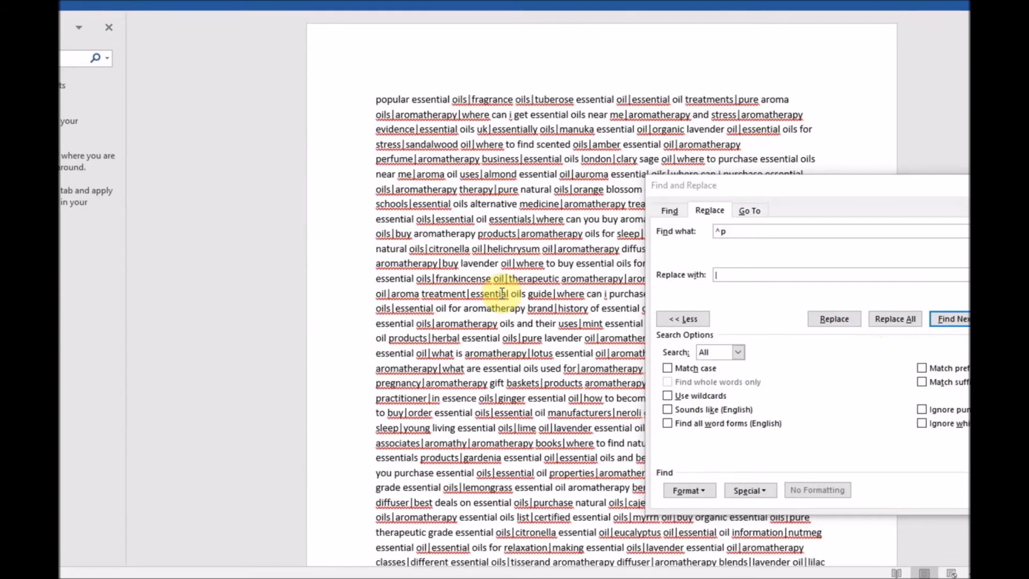
type("(")
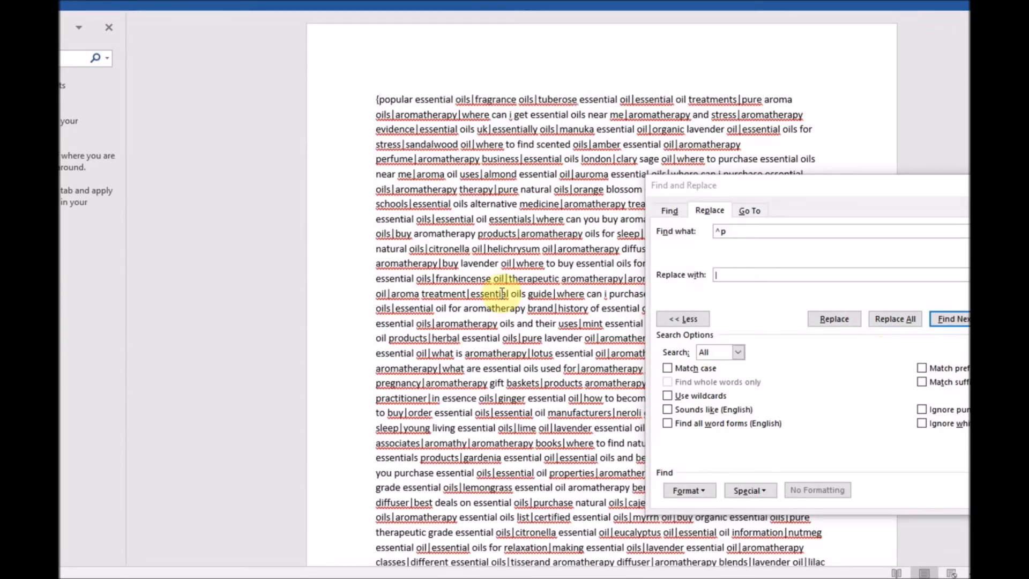
key("ctrl+a")
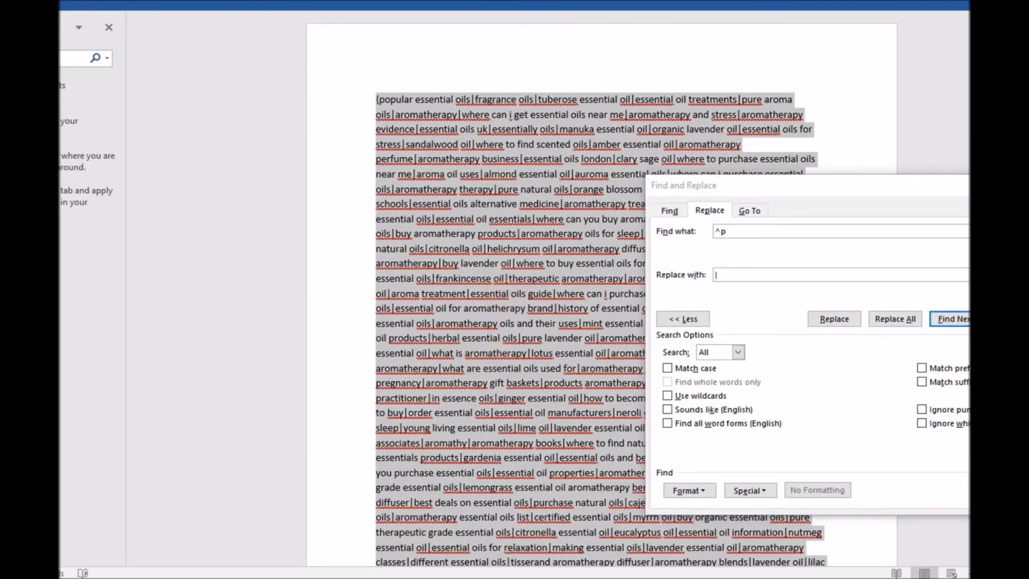
key("alt+Tab")
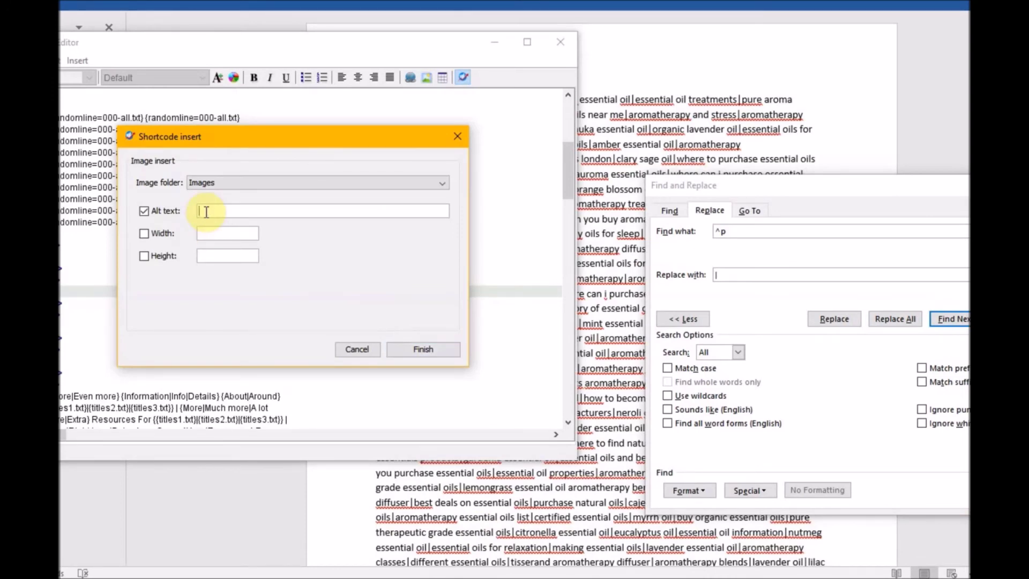
key("ctrl+v")
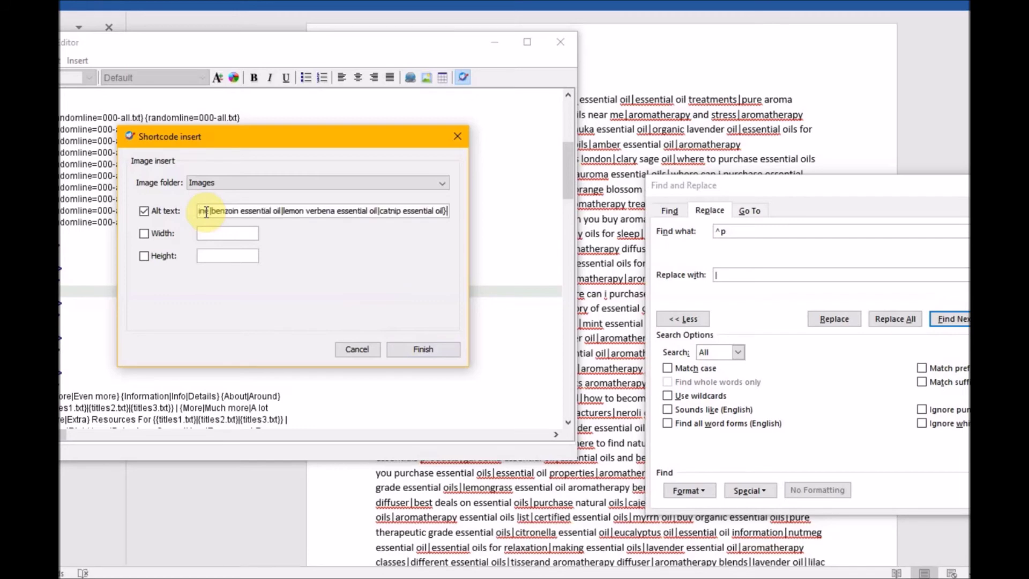
Step: Enable the image shortcode's width and set it to {350|480|340|410|450|410|360|375|430}, copied from the Notepad snippet
left_click(143, 234)
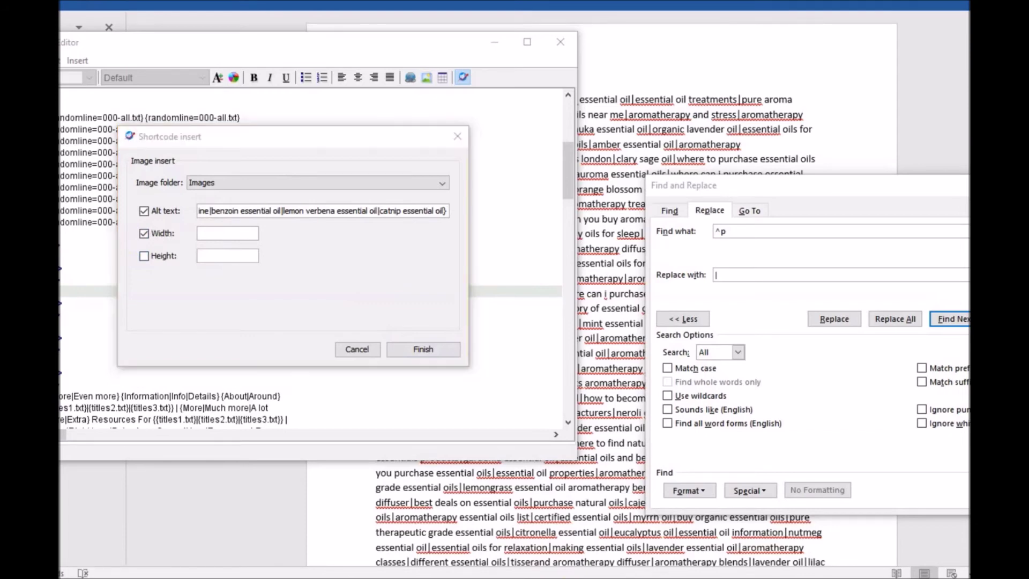
left_click(484, 543)
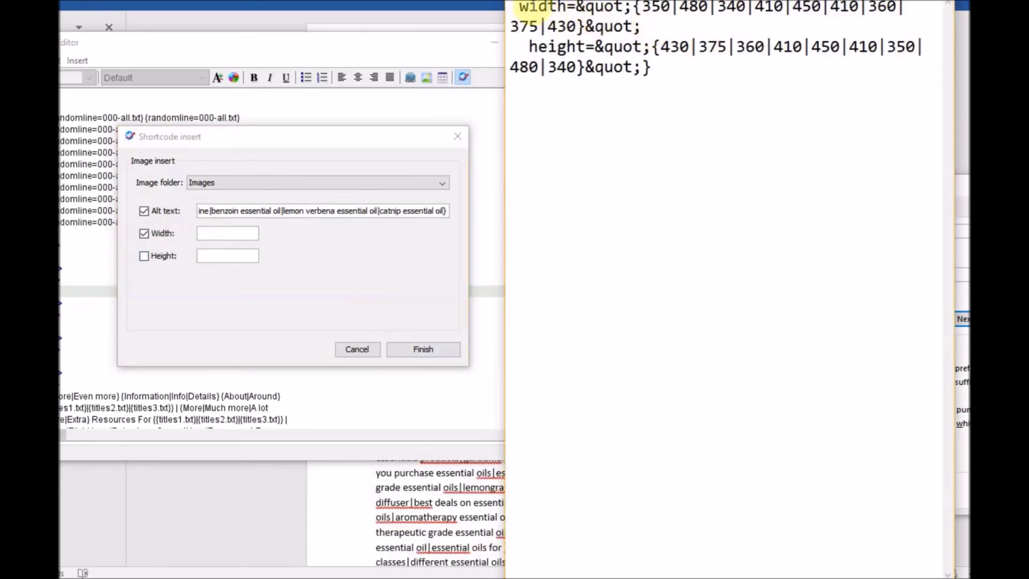
left_click_drag(635, 8, 589, 29)
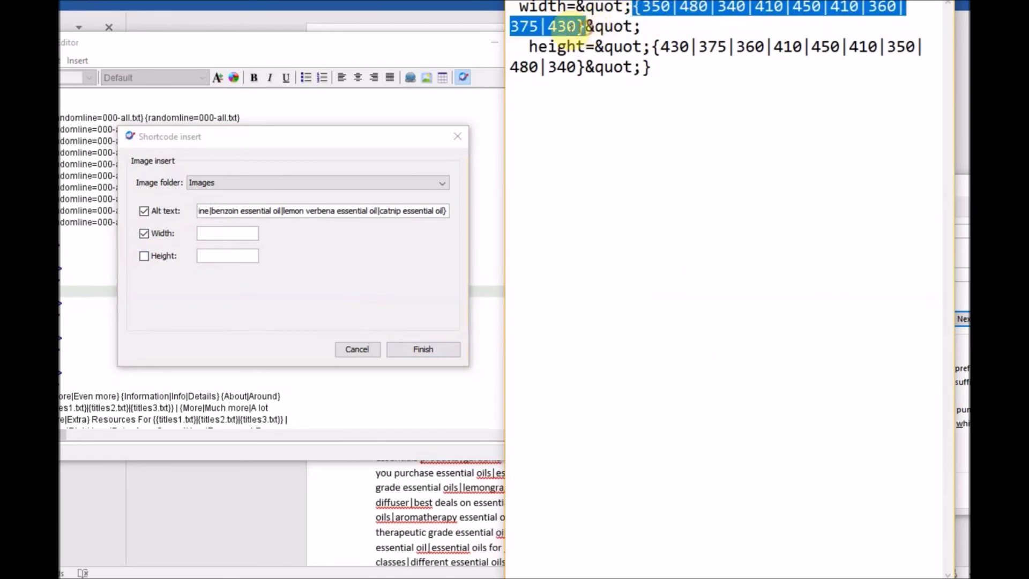
right_click(573, 33)
left_click(596, 79)
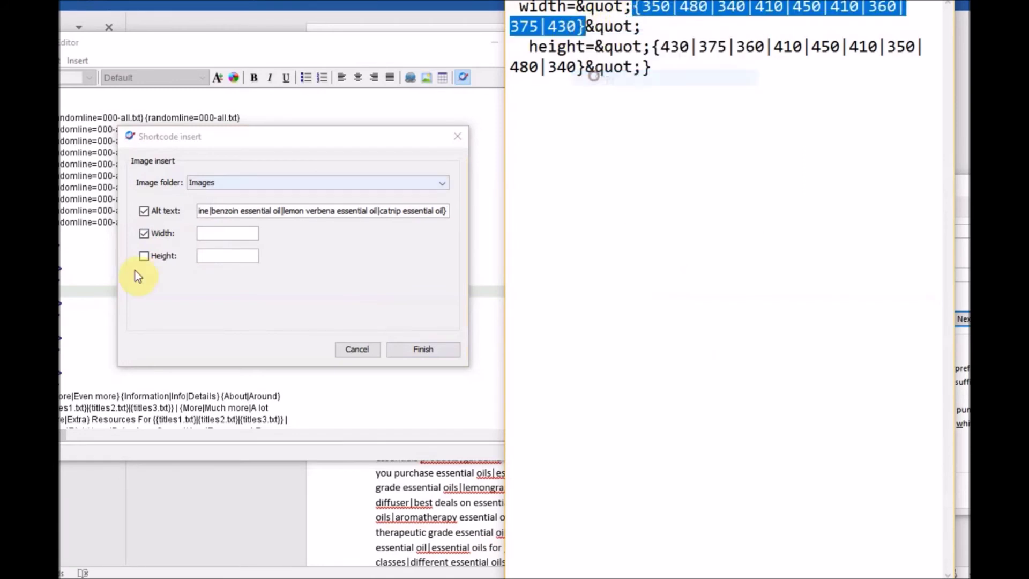
left_click(221, 233)
key("ctrl+v")
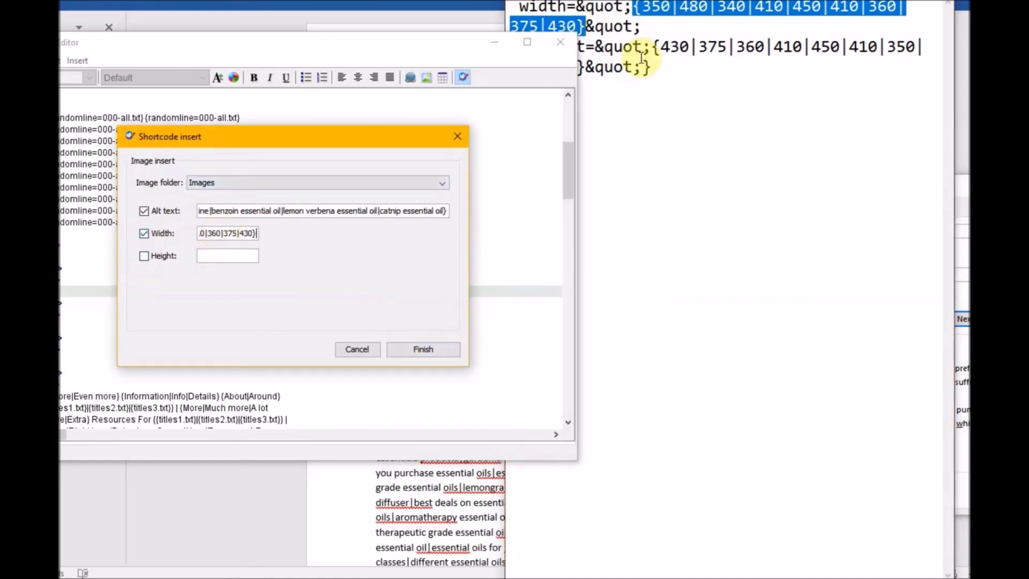
Step: Enable the height with {430|375|360|410|450|410|350|480|340}, copied from the Notepad snippet, and insert the finished image shortcode into the source
left_click(675, 75)
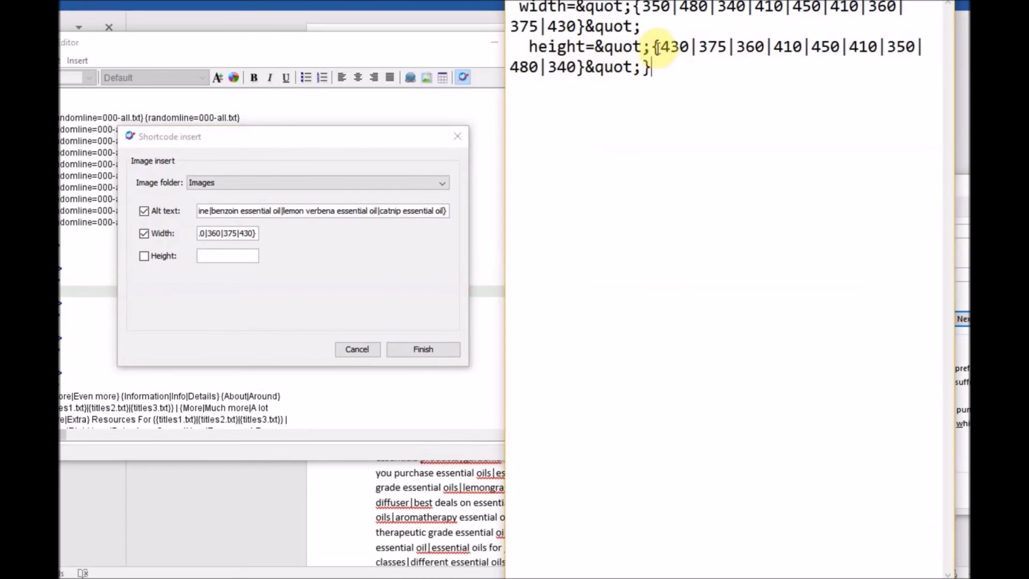
left_click_drag(651, 46, 585, 67)
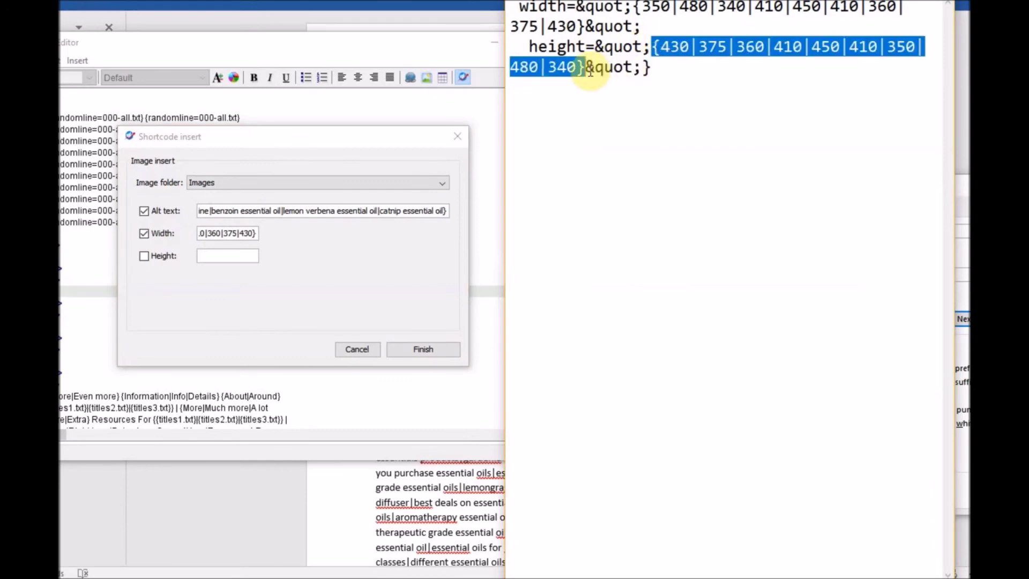
right_click(562, 67)
left_click(599, 111)
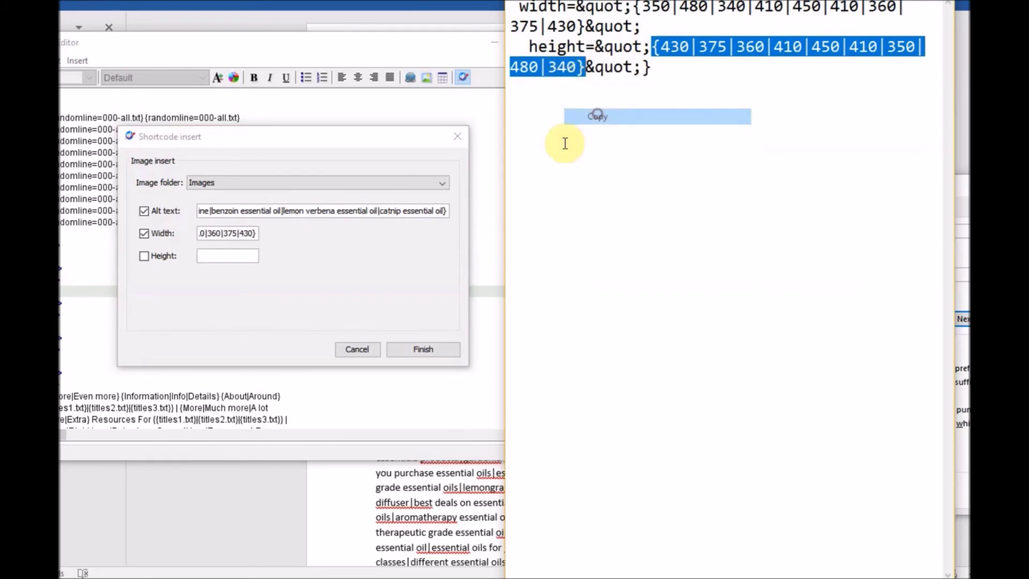
left_click(141, 256)
left_click(222, 253)
key("ctrl+v")
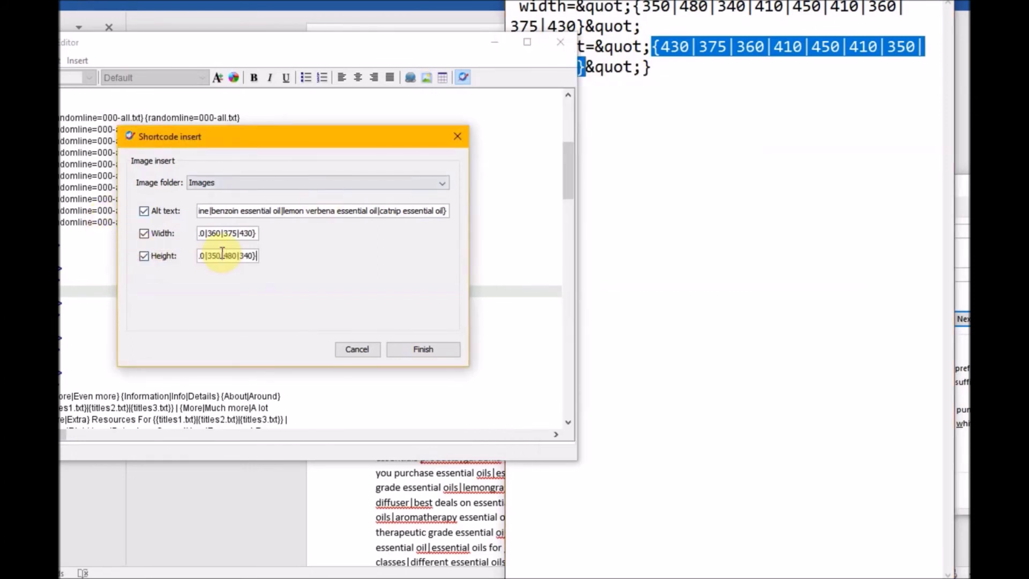
left_click(418, 349)
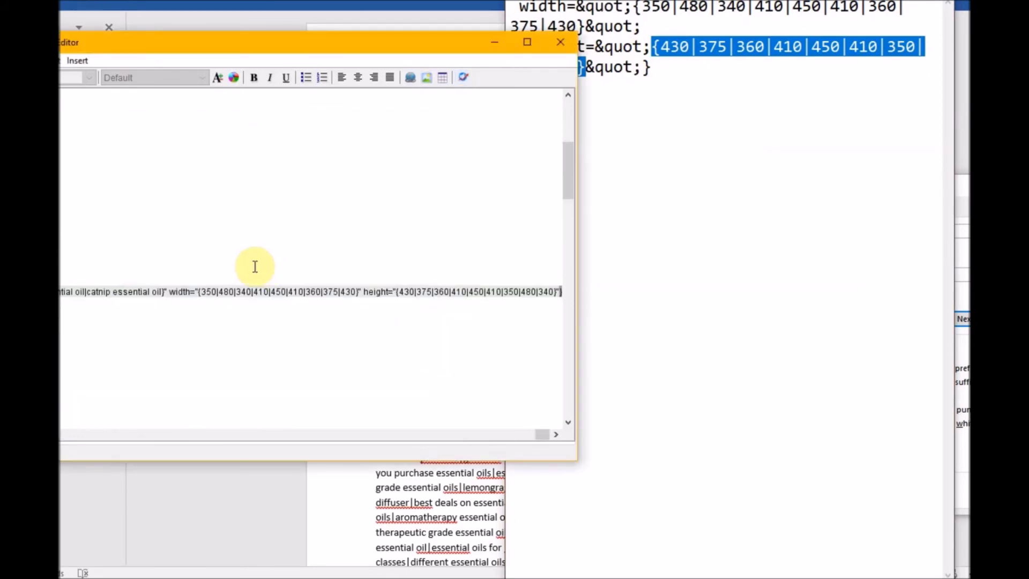
Step: Review the source around the inserted image shortcode, close the HTML Editor and check the shortcode in the HTML content
left_click_drag(549, 436, 64, 434)
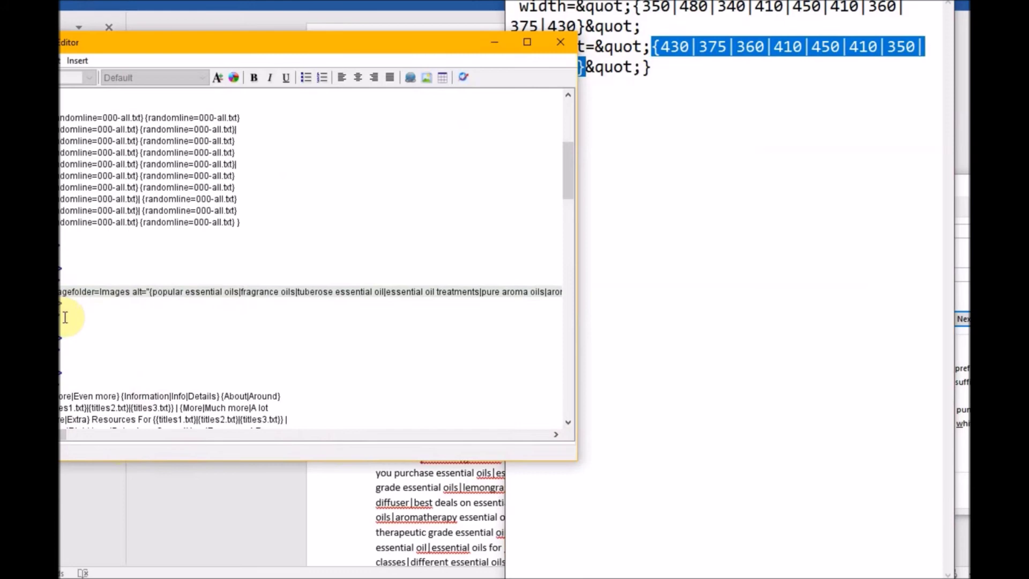
scroll(67, 318, "down", 12)
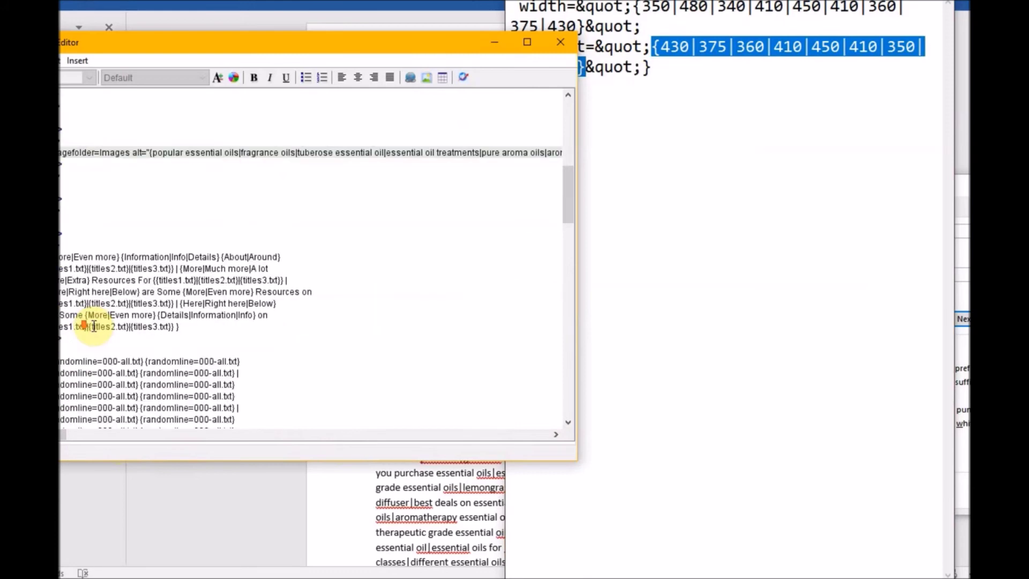
scroll(93, 325, "down", 8)
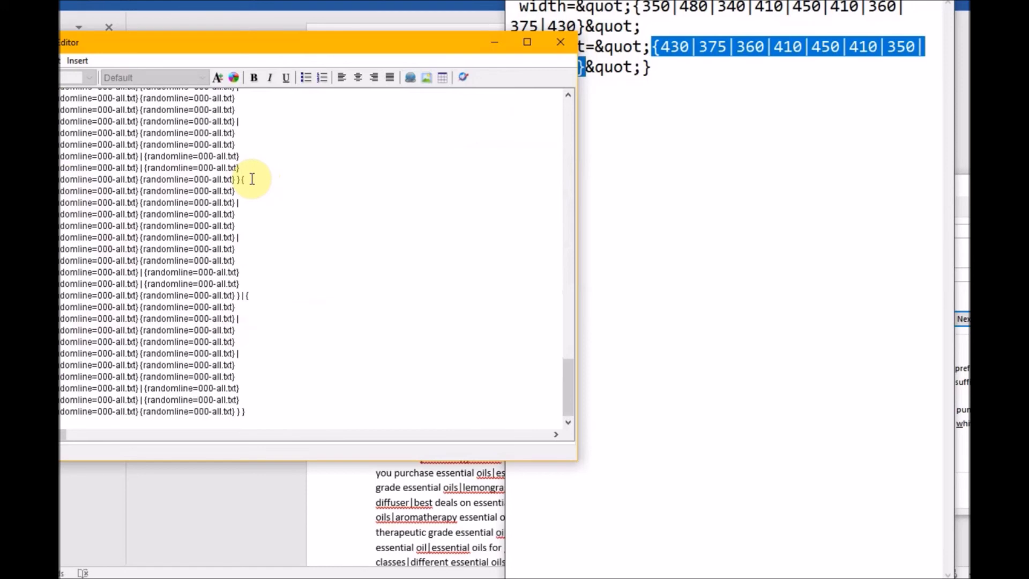
left_click(563, 41)
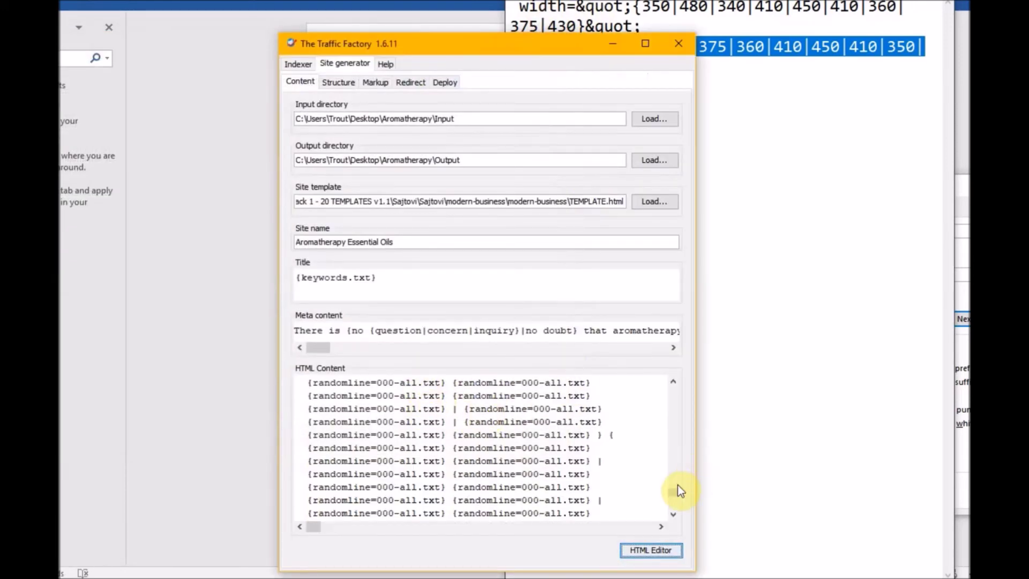
left_click_drag(673, 492, 675, 411)
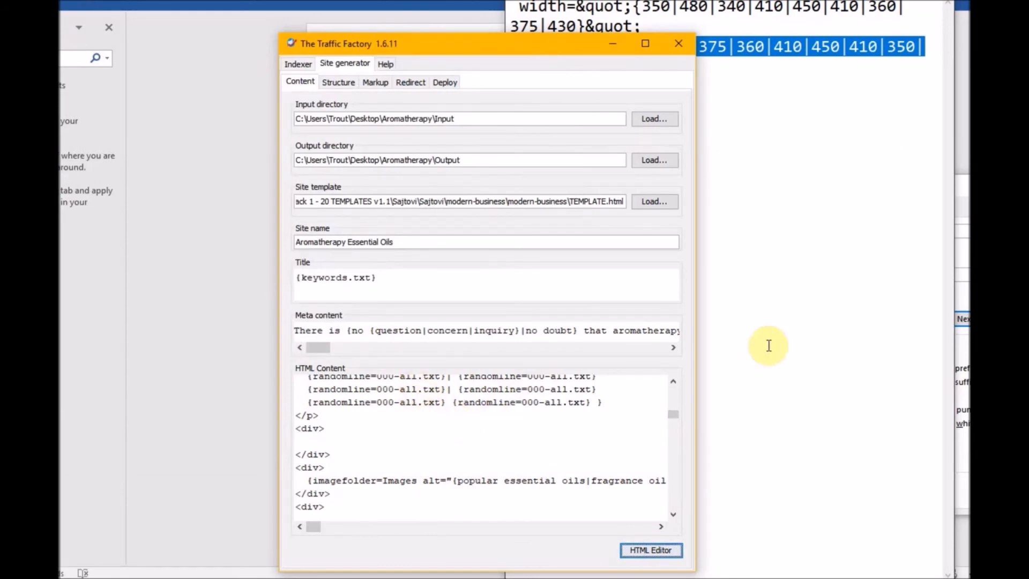
Step: Put away the Notepad snippet, switch to the Aromatherapy Input folder and open randomkeywords1.txt in Notepad
left_click(584, 3)
left_click(526, 282)
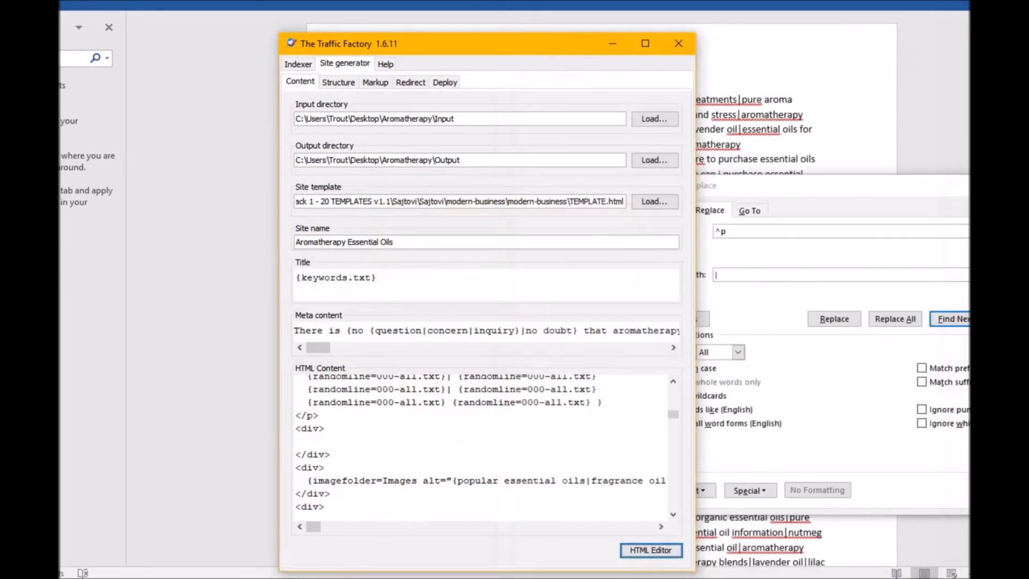
left_click(448, 575)
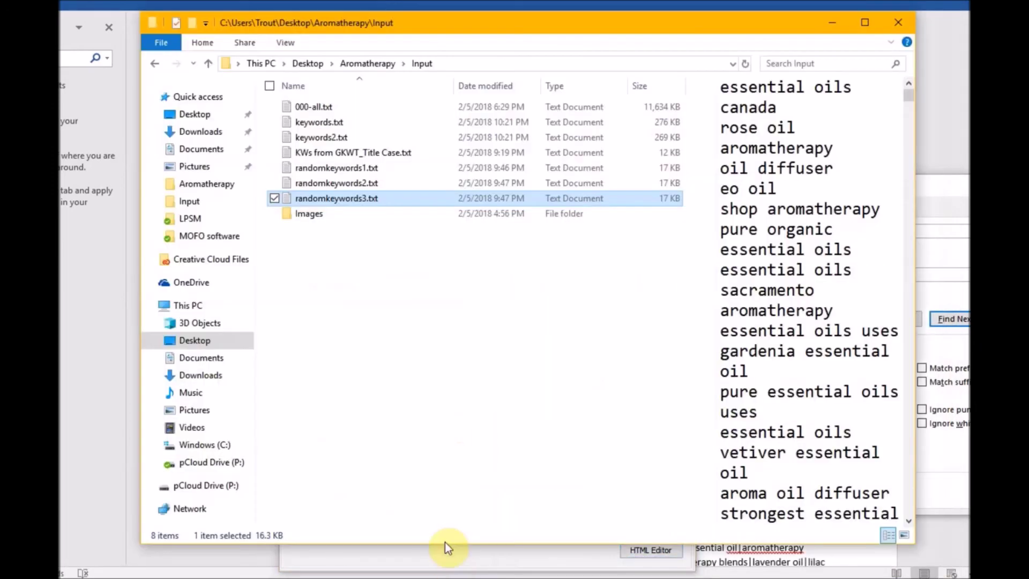
double_click(315, 168)
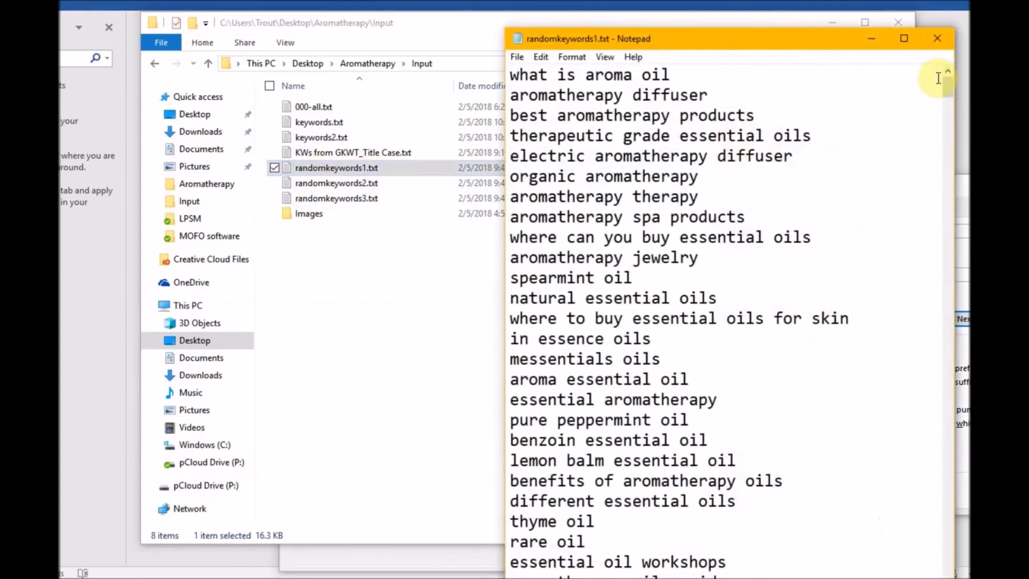
left_click(937, 38)
Step: Copy the full file name randomkeywords1.txt, including its extension, from the Input folder
right_click(315, 167)
left_click(395, 474)
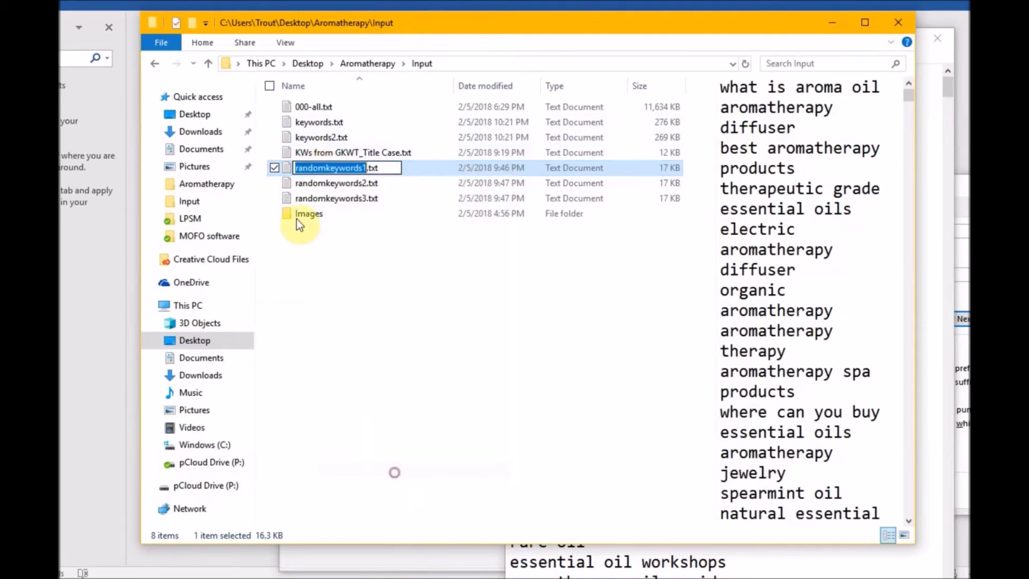
double_click(311, 163)
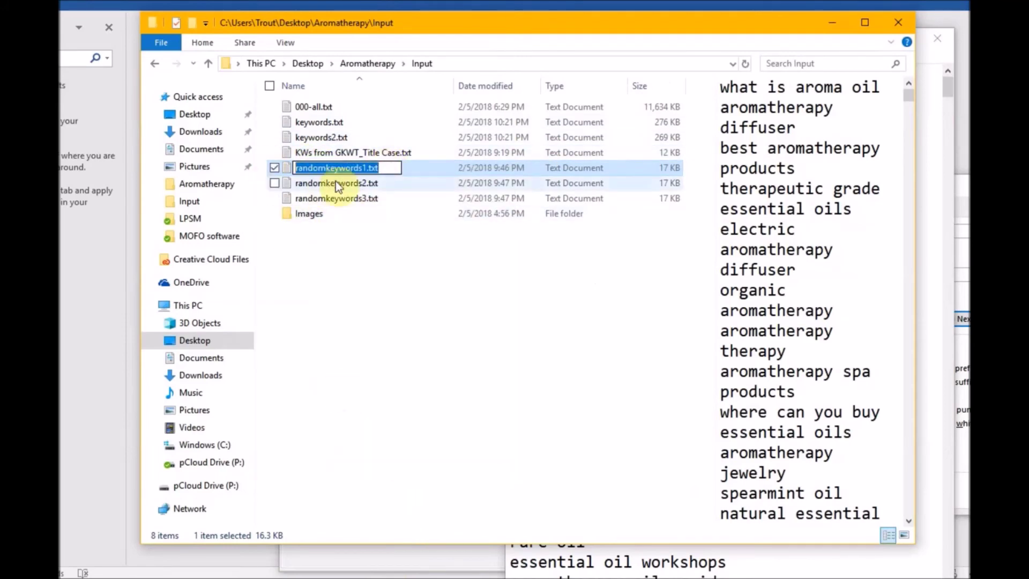
right_click(335, 171)
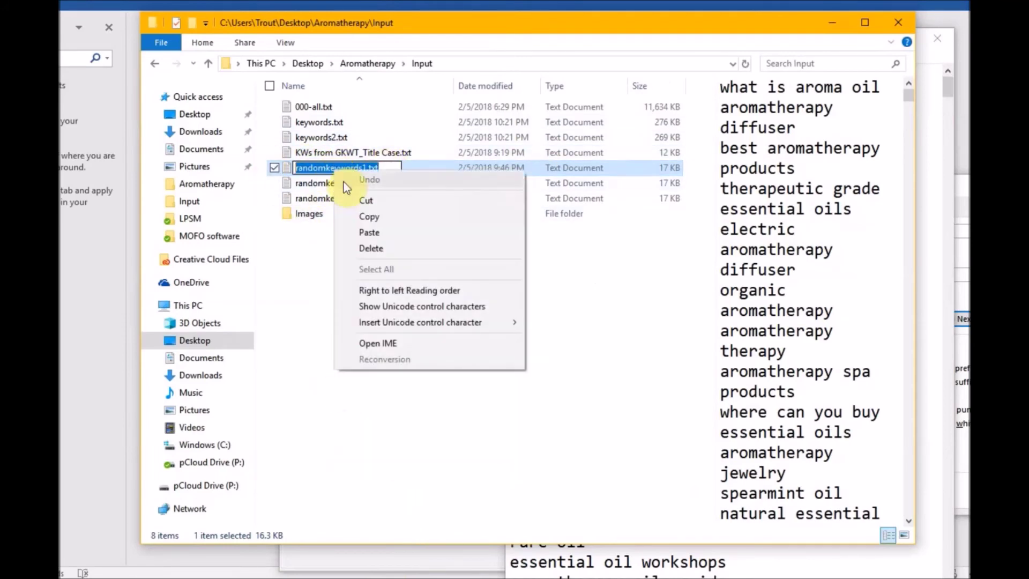
left_click(364, 216)
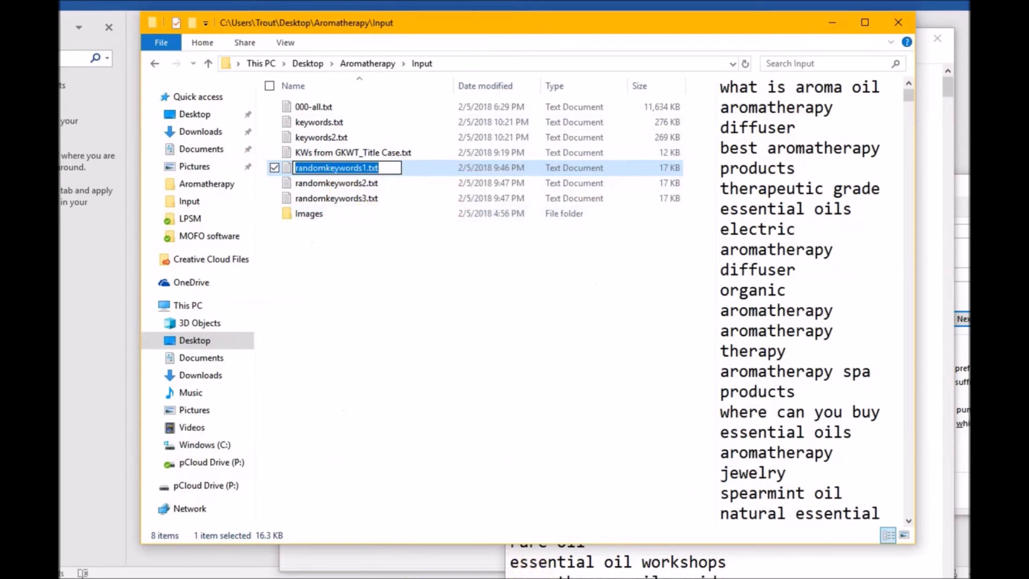
Step: Place the Input folder and Notepad windows side by side, and reopen The Traffic Factory's HTML Editor in source view
left_click_drag(831, 22, 719, 21)
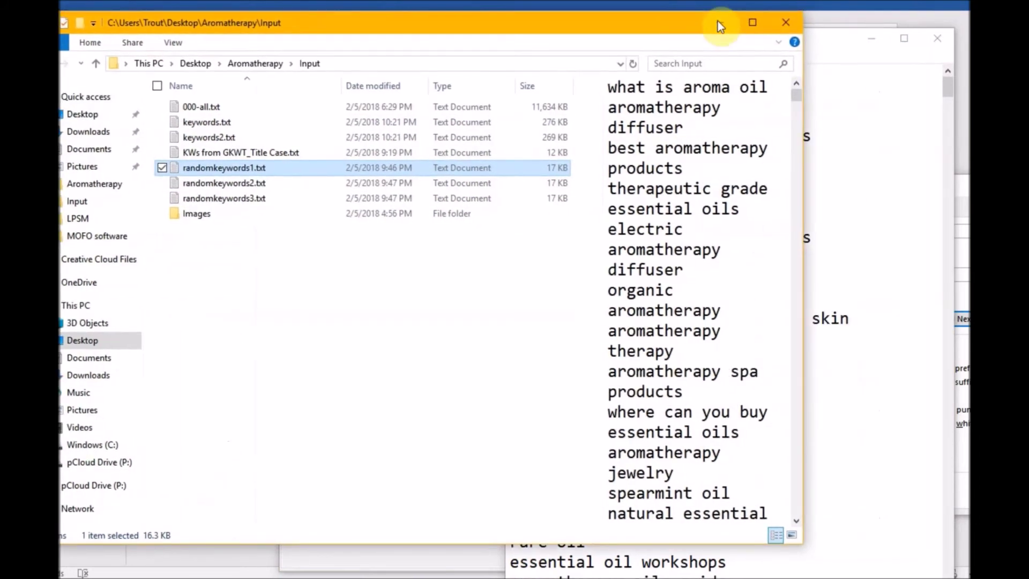
left_click_drag(833, 33, 833, 0)
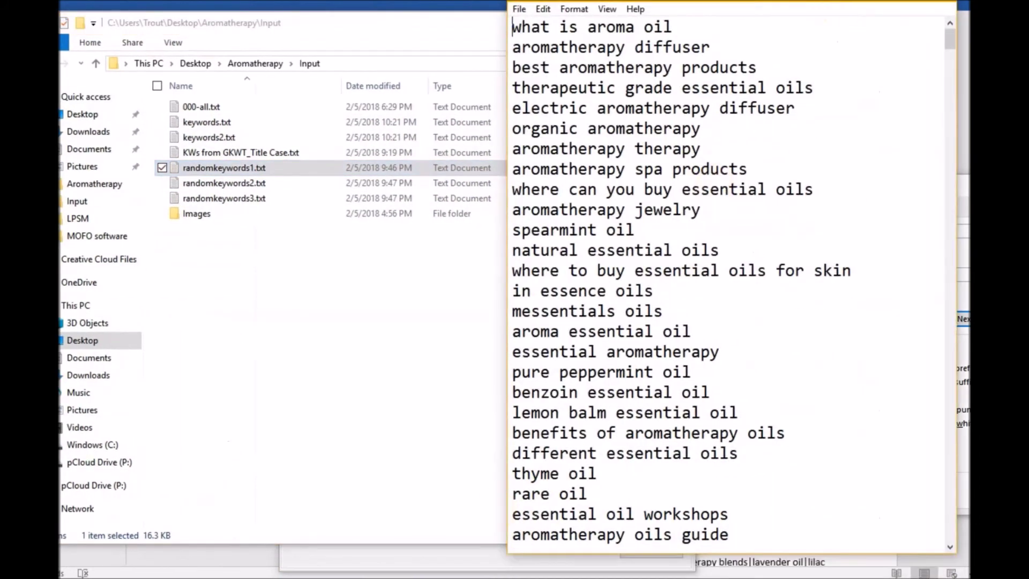
key("alt+Tab")
left_click(643, 552)
left_click(63, 450)
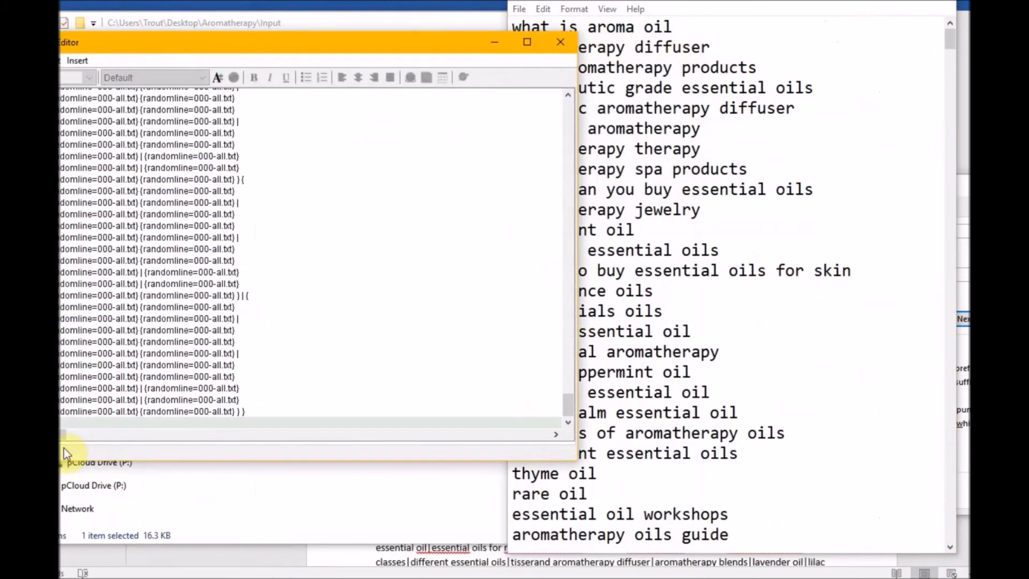
Step: Return to the start of the HTML source, open Find and Replace in replace mode, and enter titles as the search text
left_click_drag(571, 407, 562, 104)
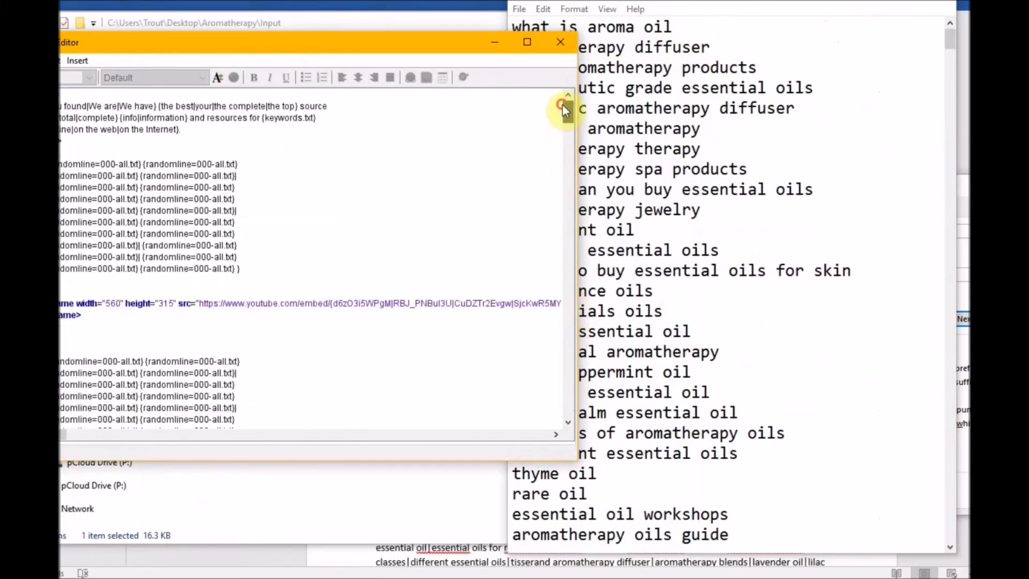
left_click(224, 106)
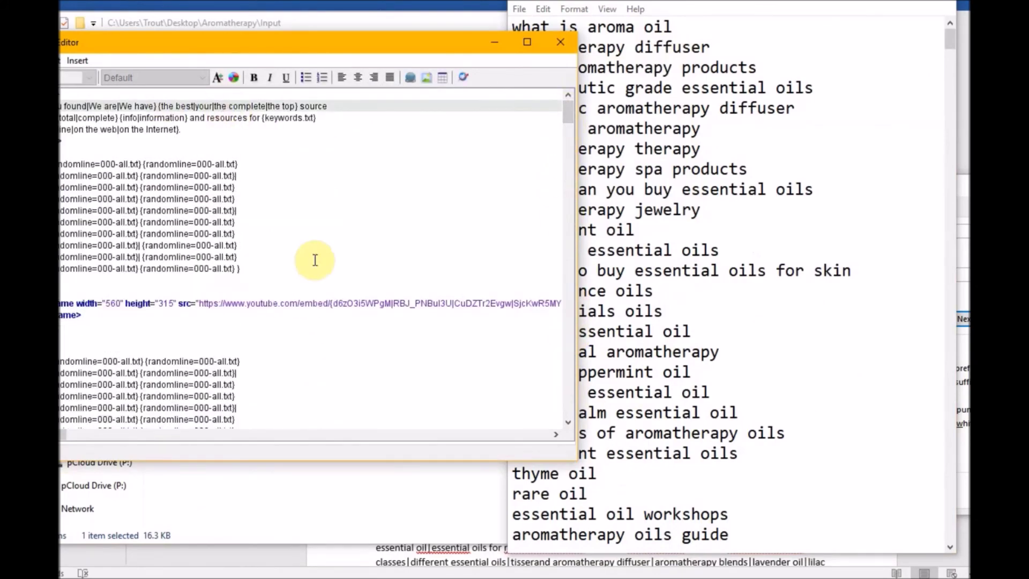
key("ctrl+f")
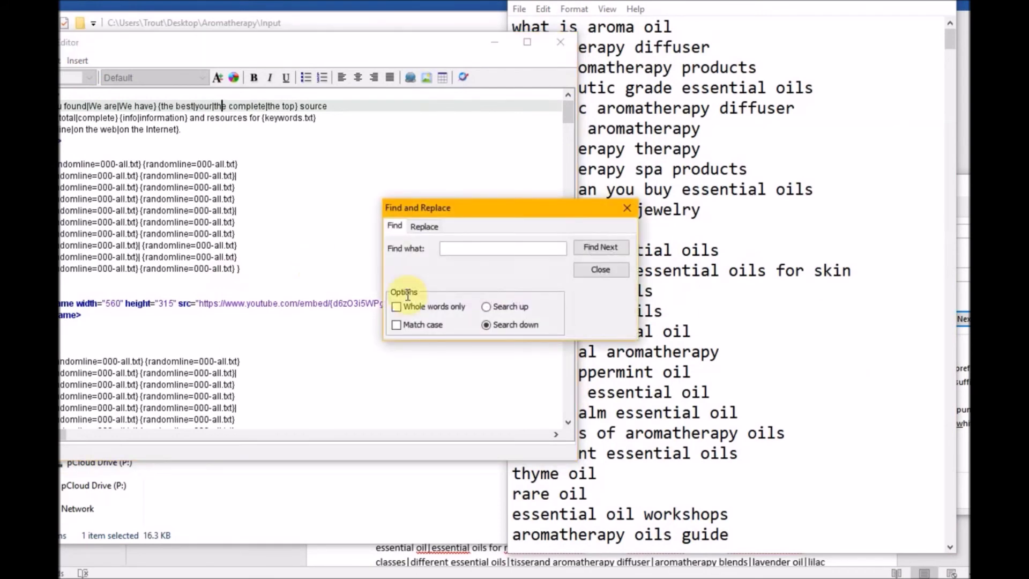
left_click(424, 226)
left_click(455, 250)
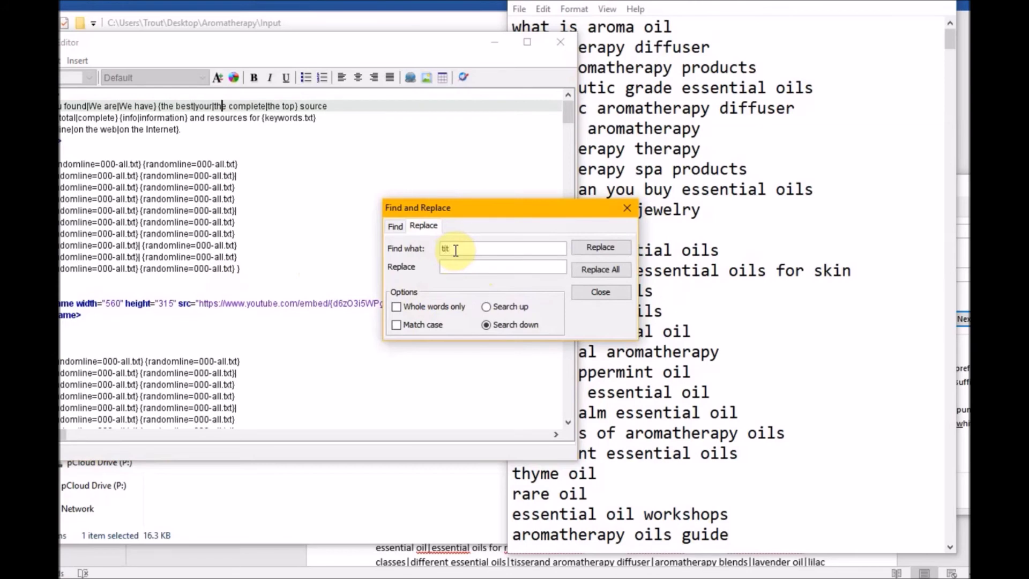
type("titles")
Step: Look up the titles file references in the source and replace all occurrences of titles1.txt with randomkeywords1.txt
scroll(291, 268, "down", 10)
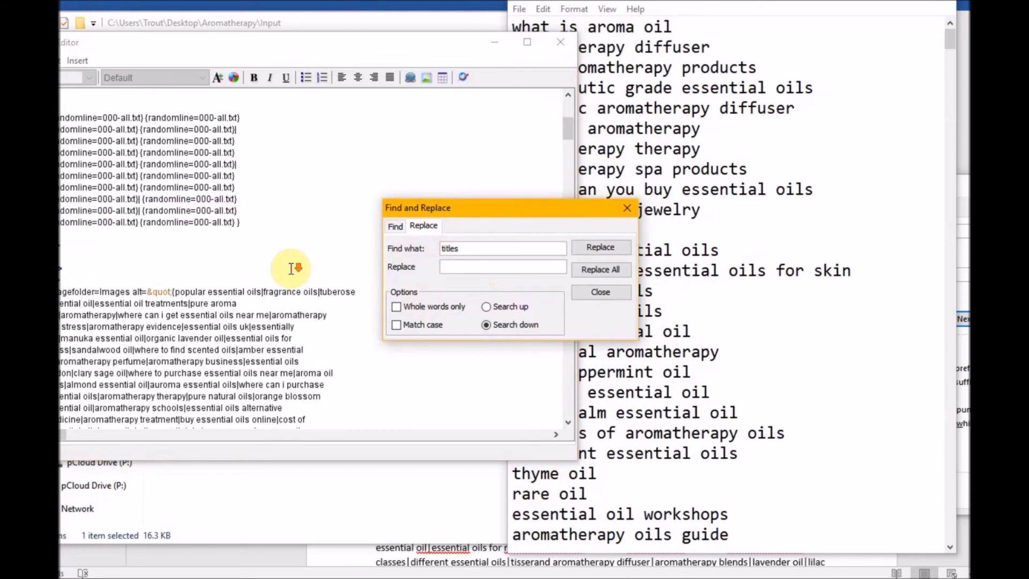
scroll(291, 268, "down", 10)
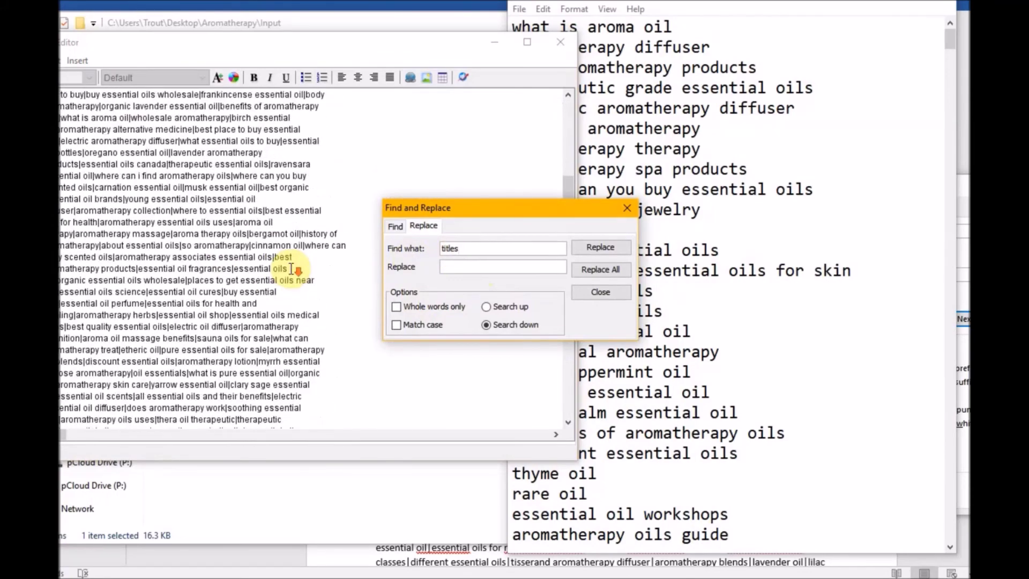
scroll(291, 268, "down", 10)
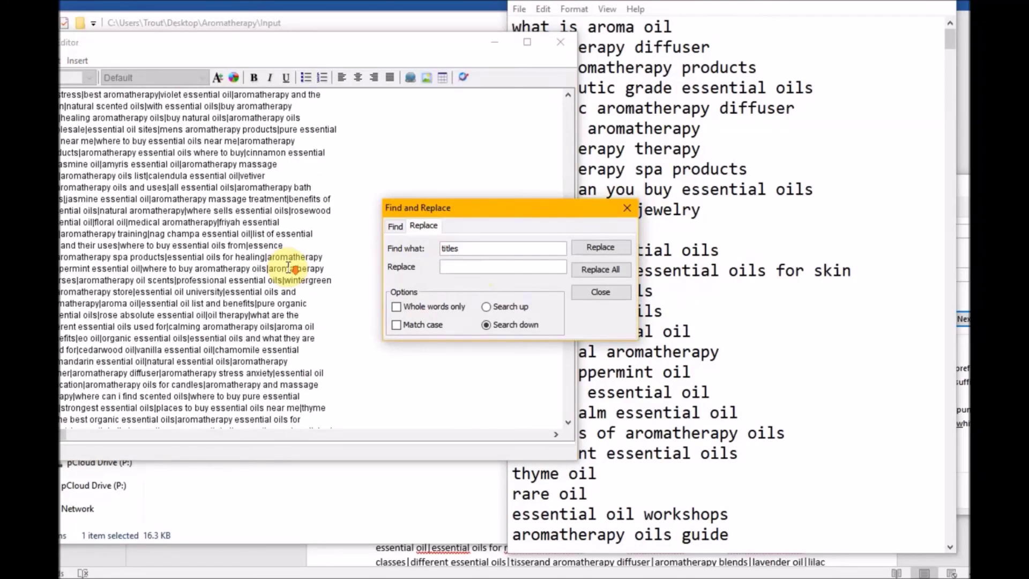
scroll(289, 268, "down", 5)
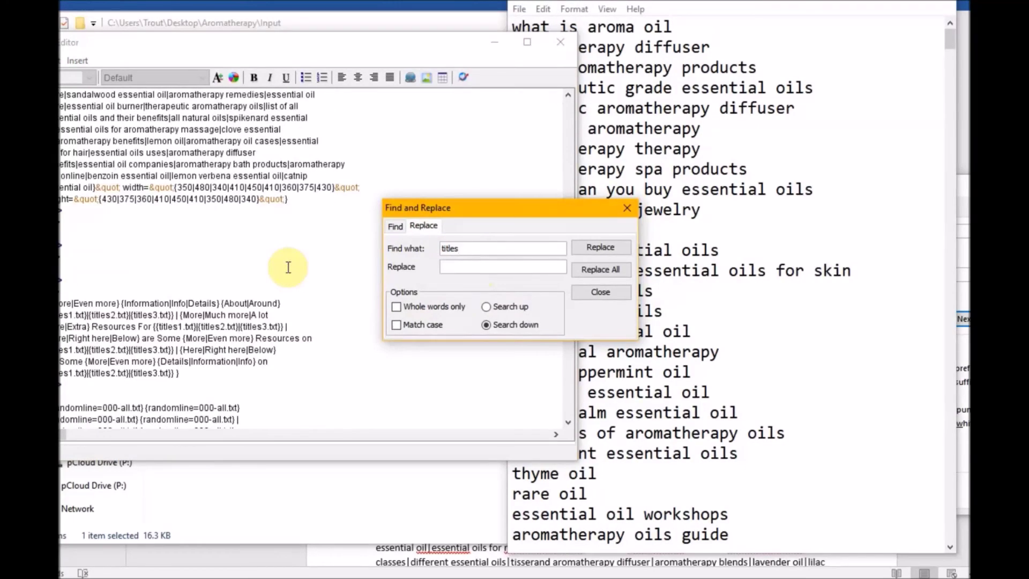
scroll(218, 232, "down", 1)
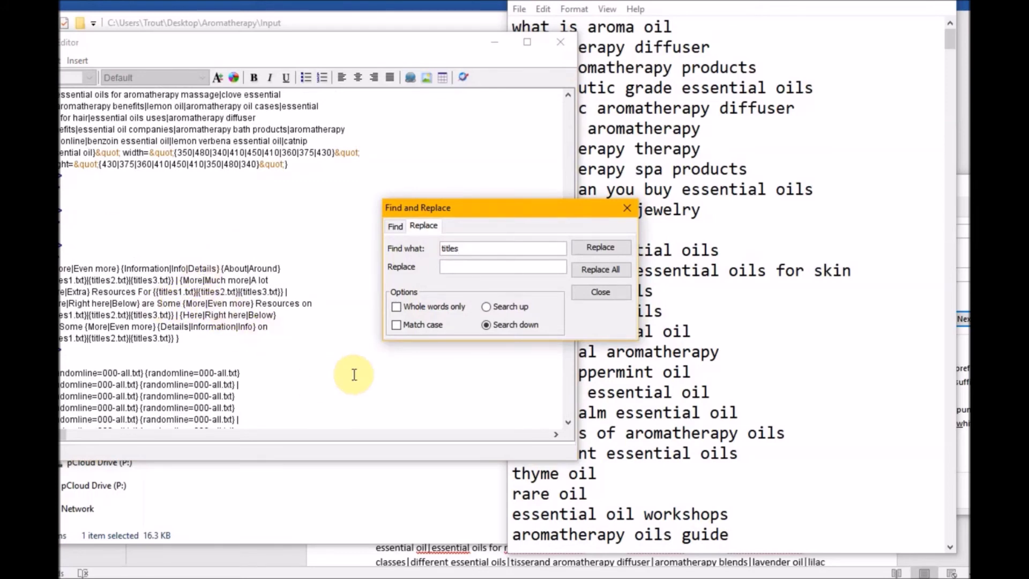
type("1.txt")
key("Tab")
type("randomkeywords1.txt")
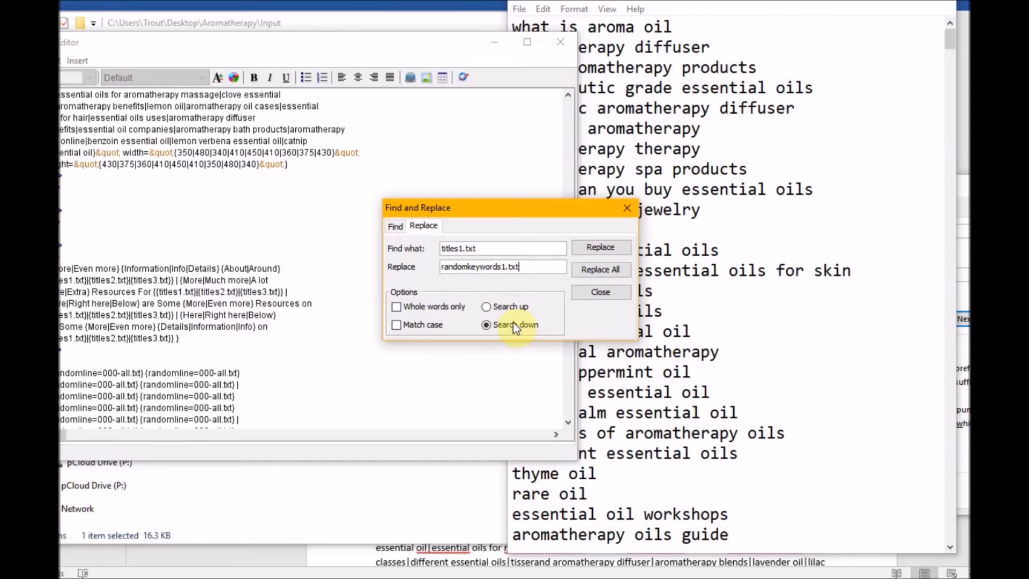
left_click(609, 268)
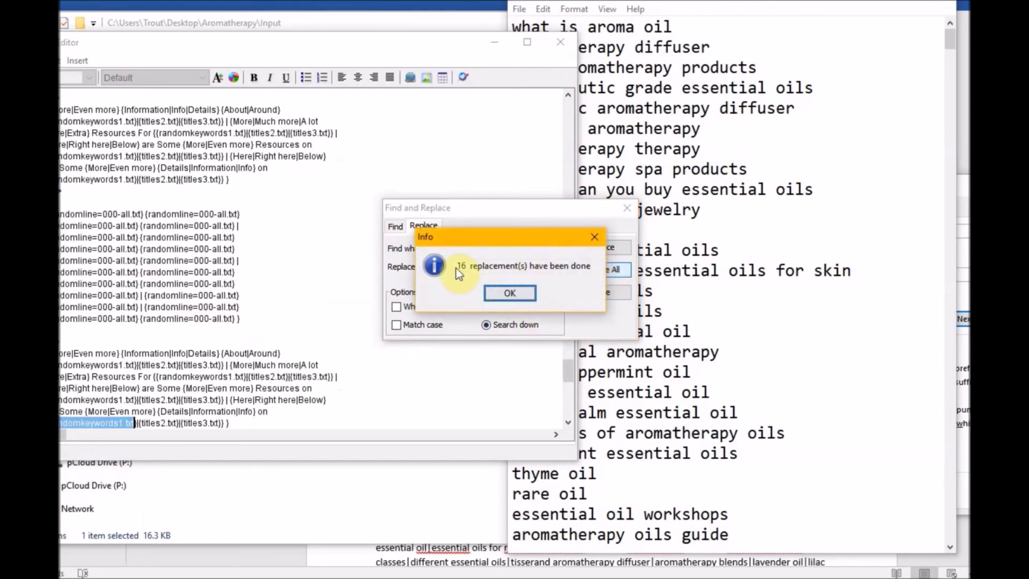
left_click(509, 293)
Step: Replace all occurrences of titles3.txt with randomkeywords3.txt, searching down from the start of the source
left_click(468, 249)
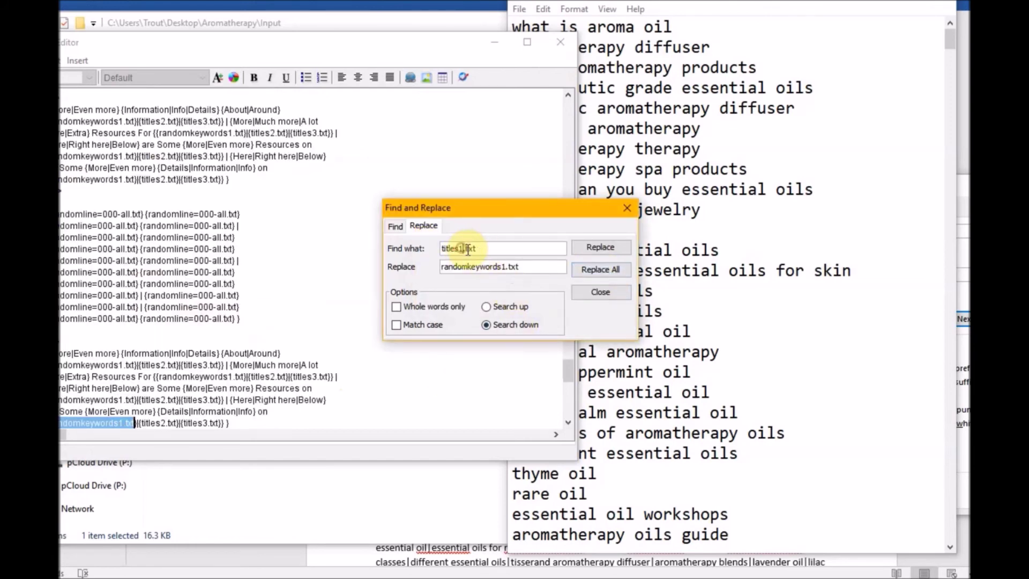
key("Escape")
key("alt+e")
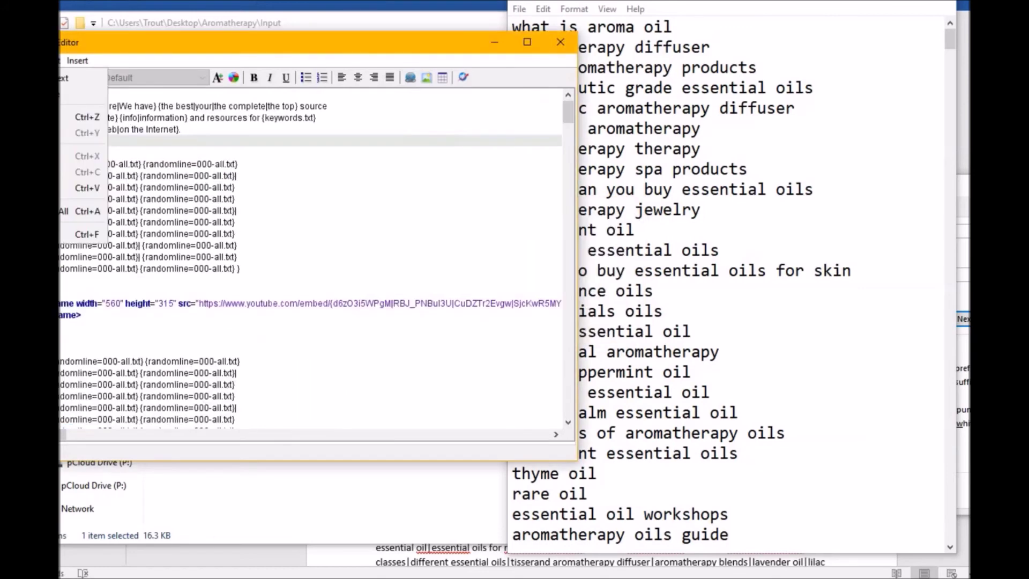
key("Right")
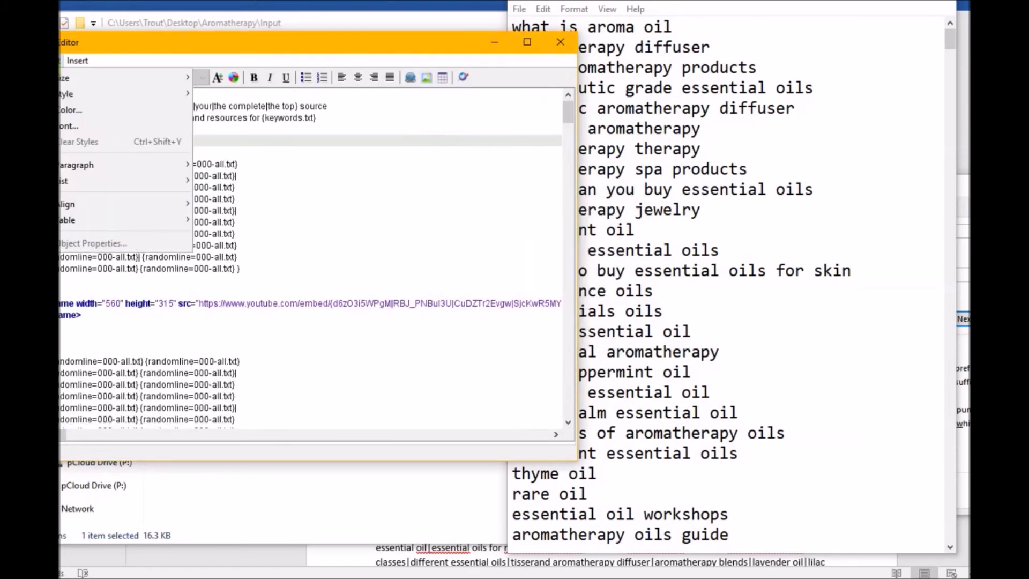
key("Left")
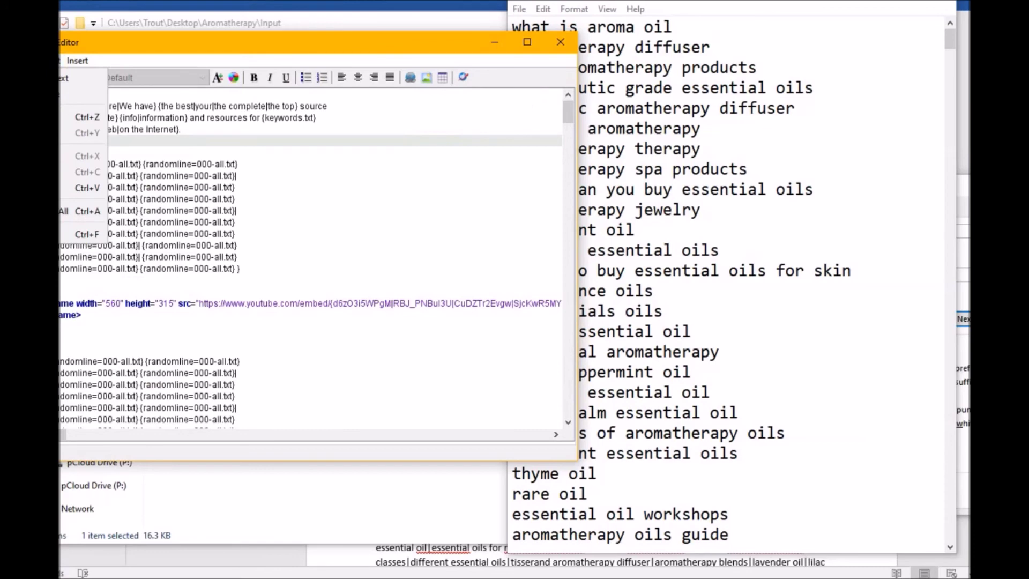
left_click(321, 200)
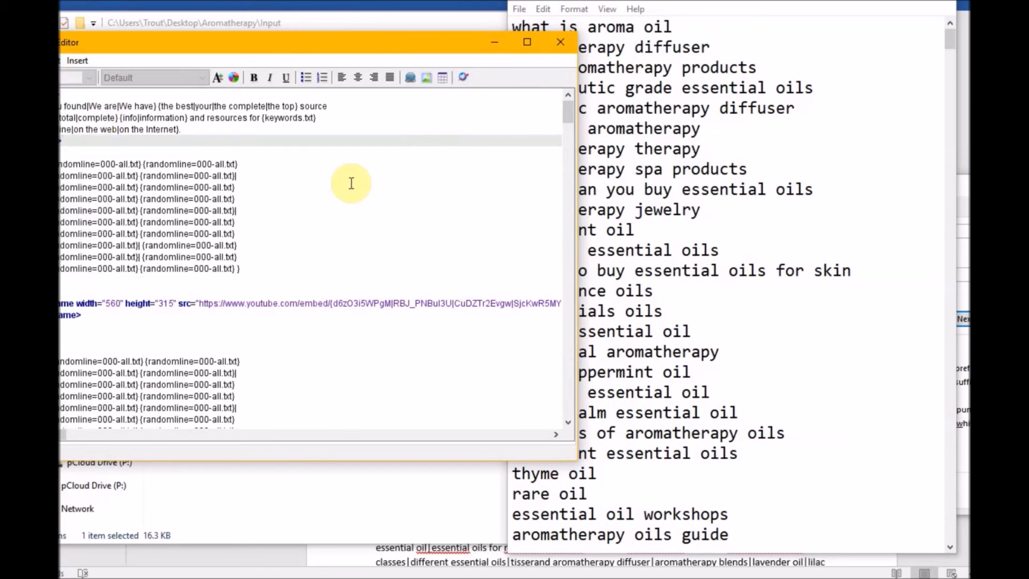
key("ctrl+f")
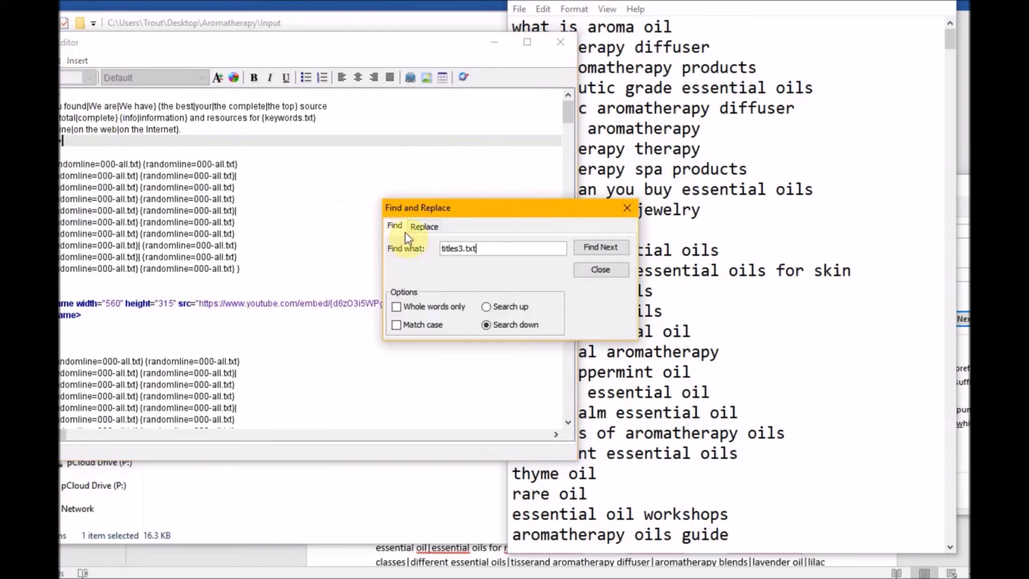
left_click(417, 225)
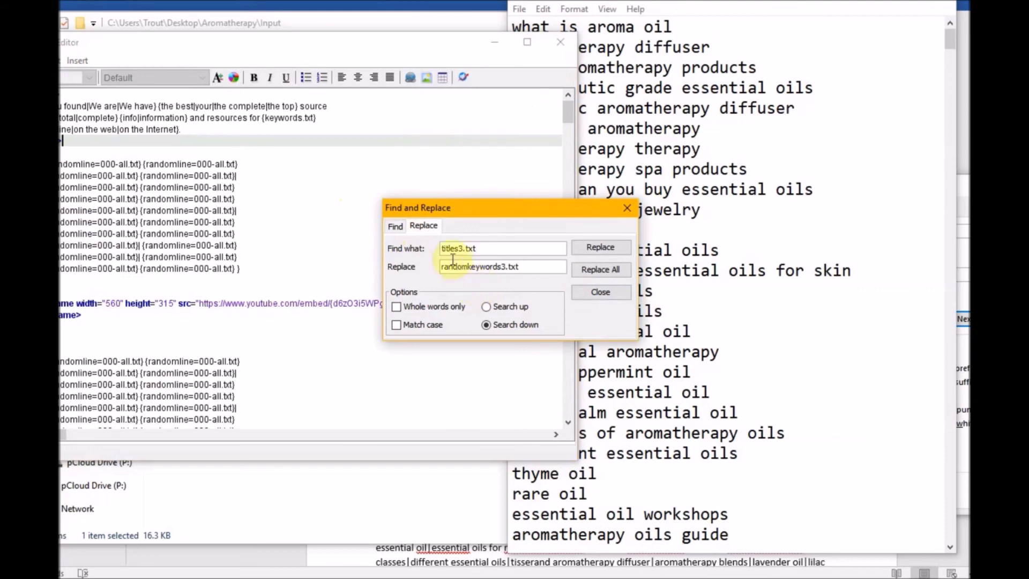
left_click(590, 268)
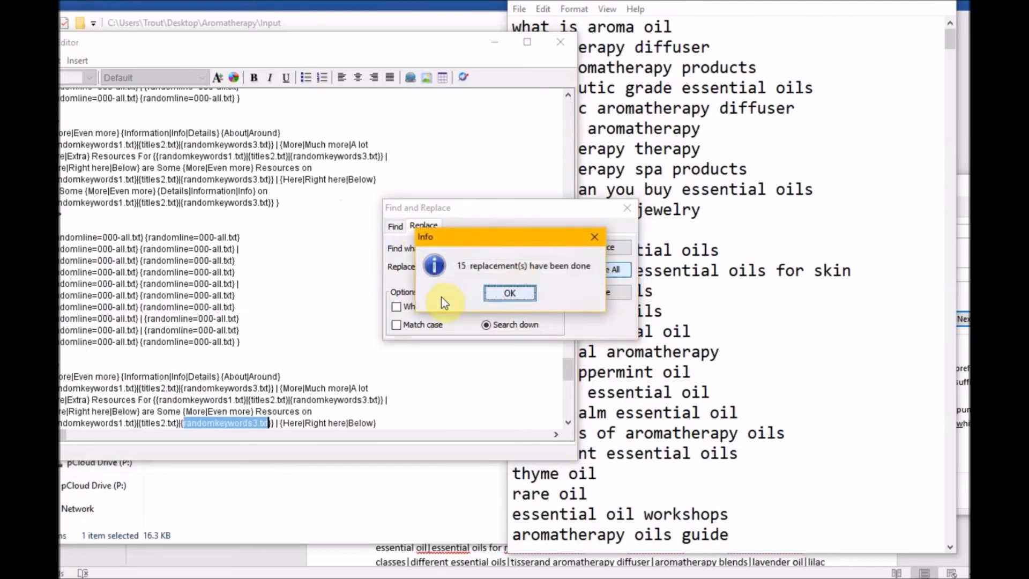
left_click(510, 295)
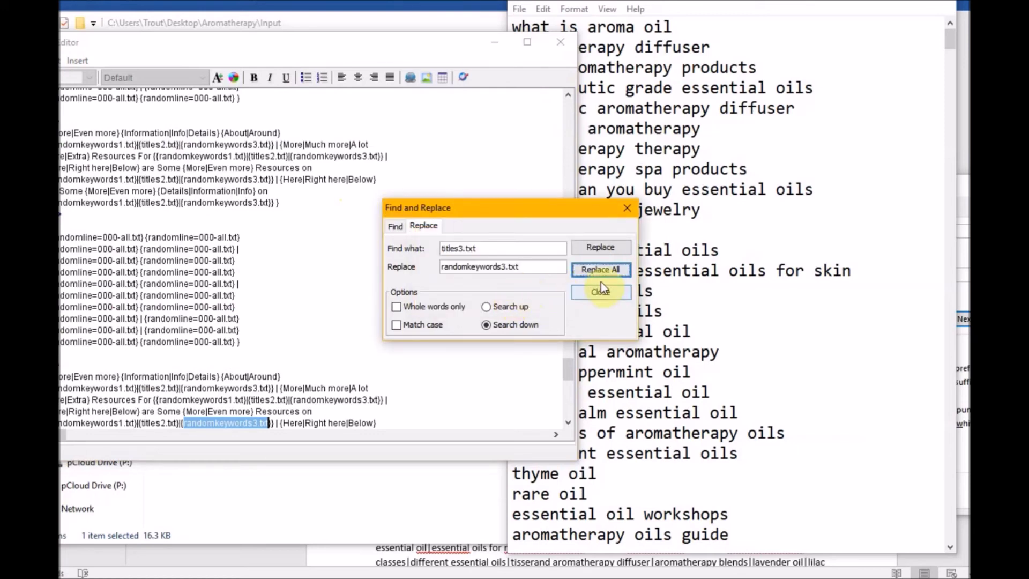
Step: Replace all occurrences of titles2.txt with randomkeywords2.txt from the start of the source, and close Find and Replace
left_click_drag(566, 371, 563, 103)
left_click(381, 117)
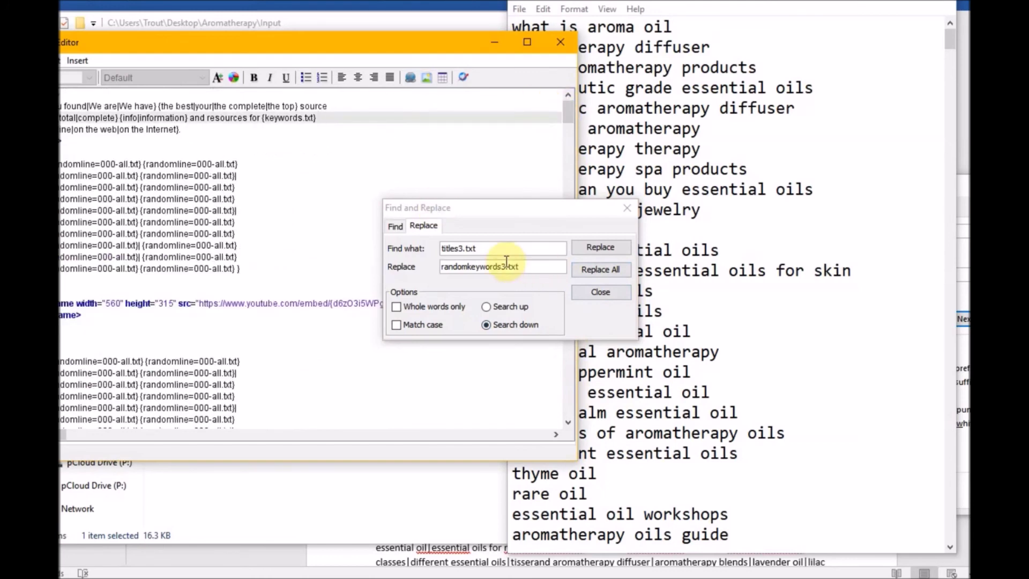
left_click(464, 249)
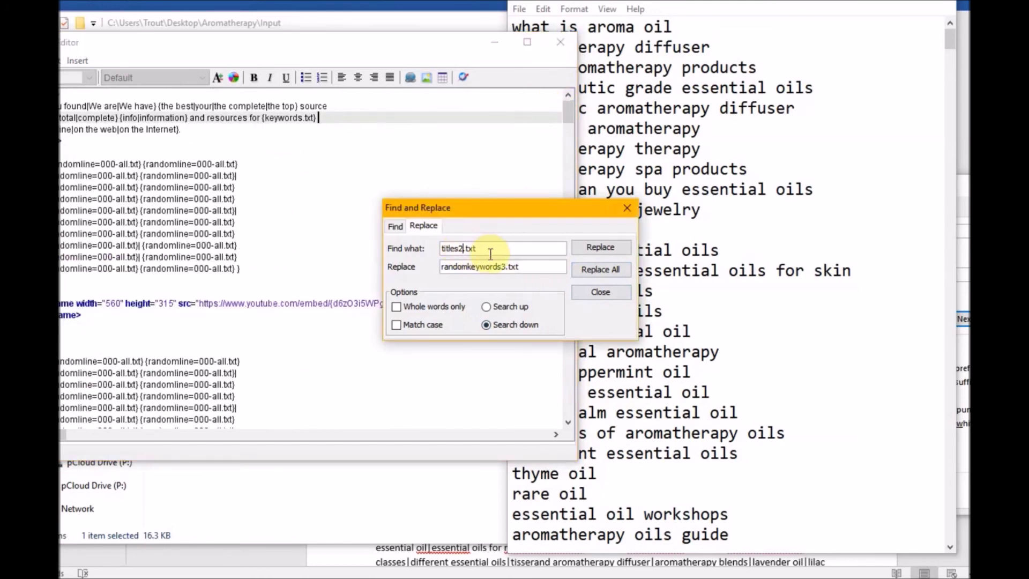
key("shift+Left")
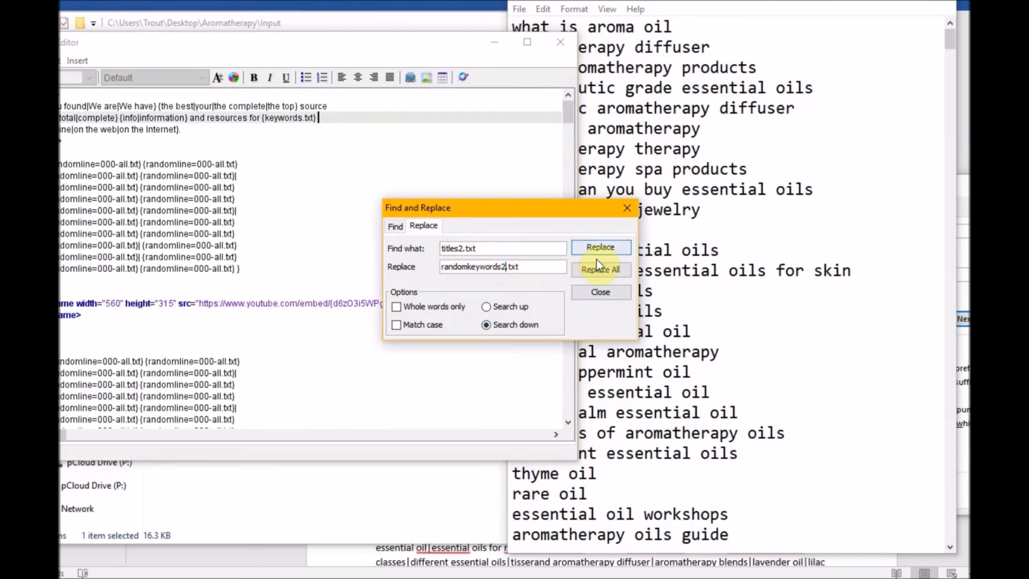
left_click(600, 268)
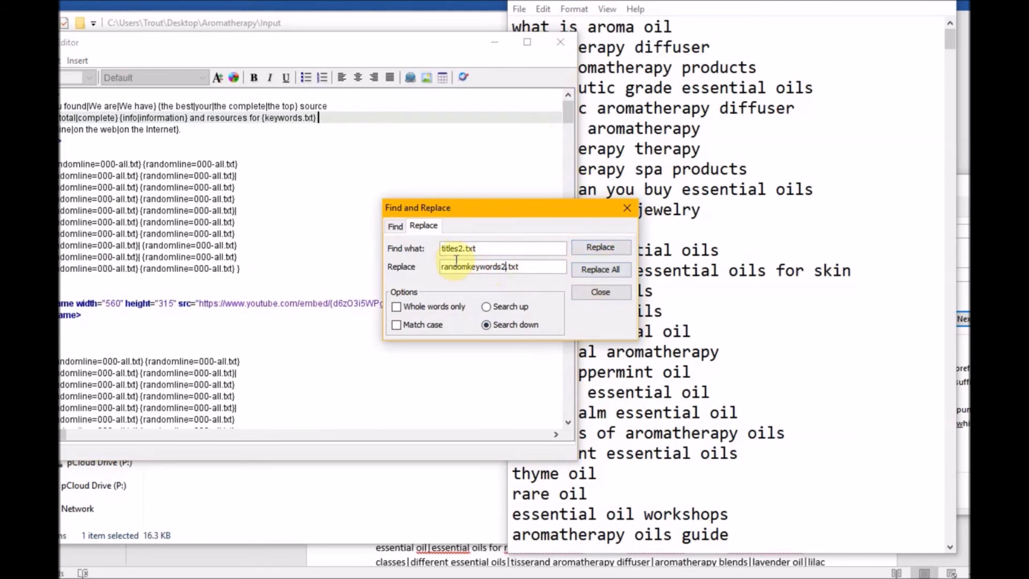
left_click(597, 276)
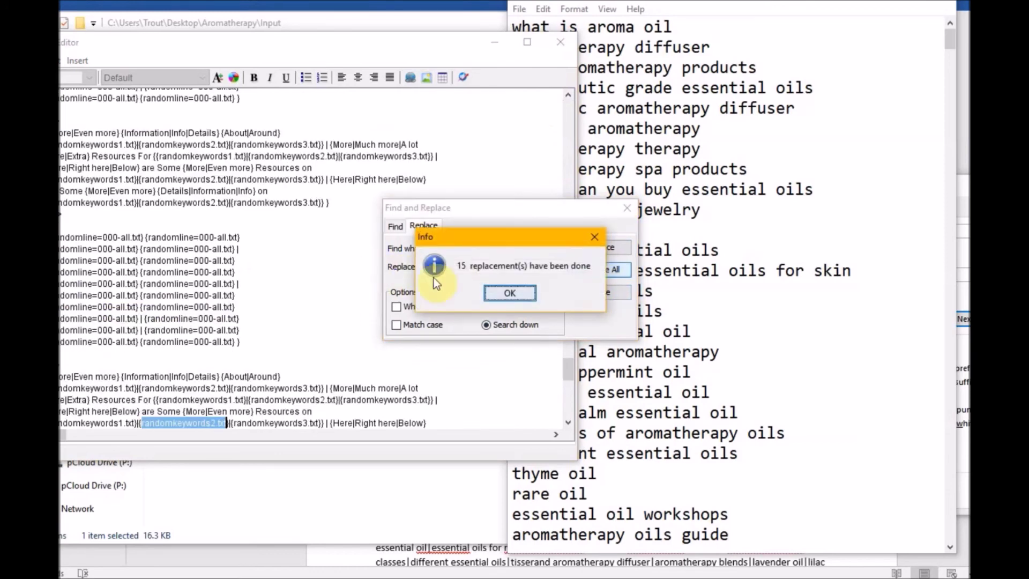
left_click(516, 292)
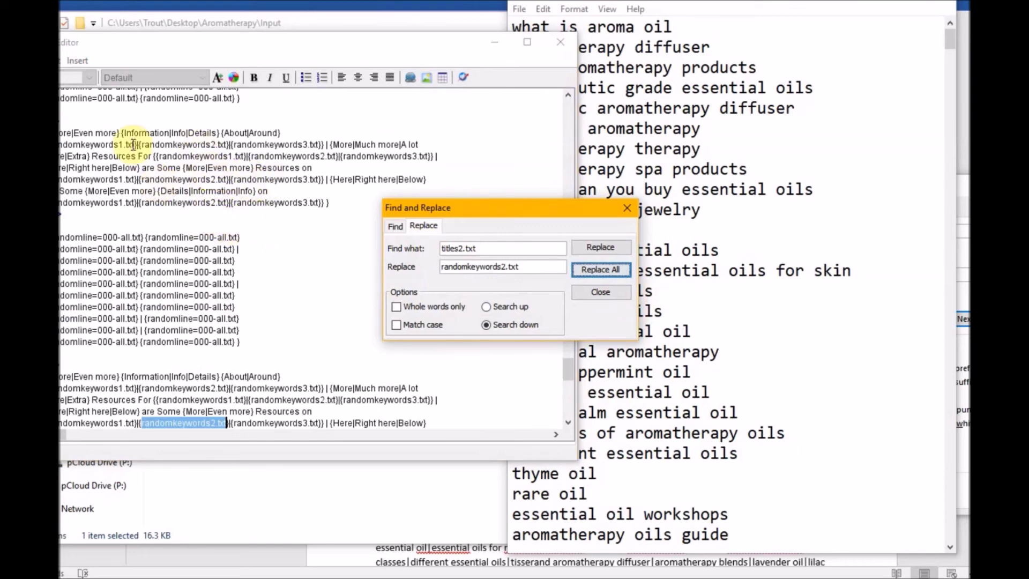
left_click(143, 178)
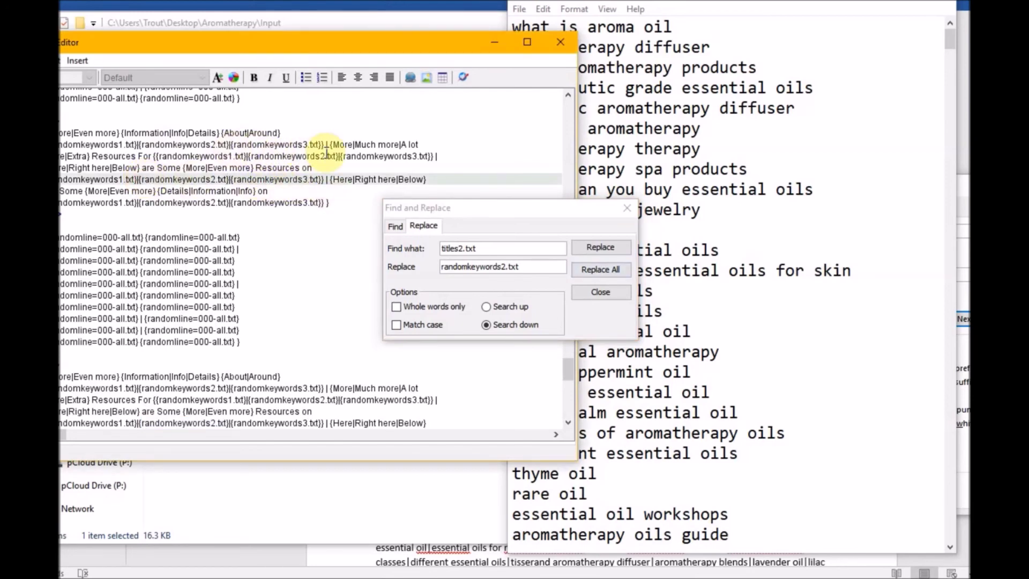
left_click(600, 291)
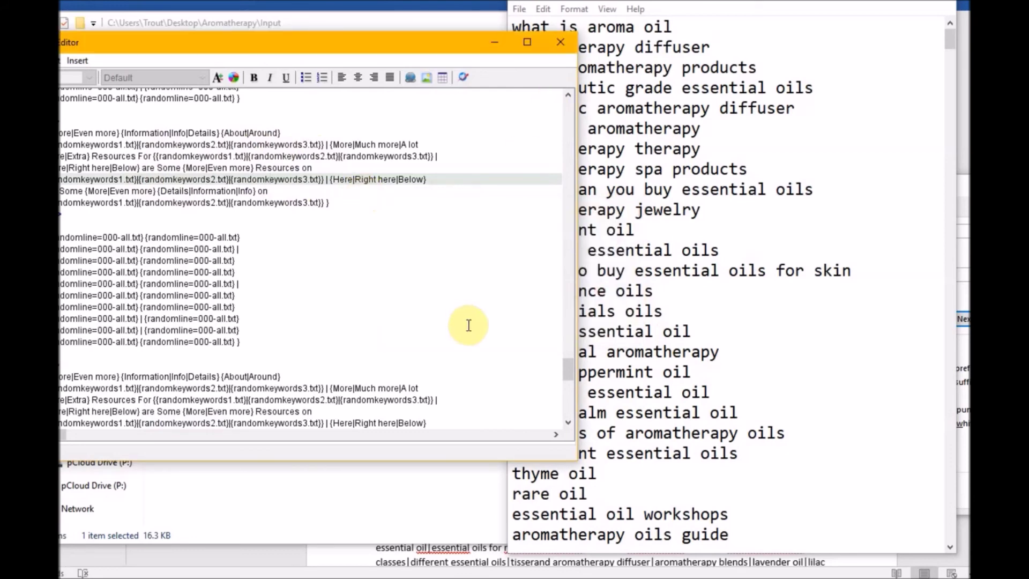
Step: Review the randomkeywords references and the randomline=000-all.txt shortcodes throughout the HTML source, ending at its start
scroll(177, 241, "down", 2)
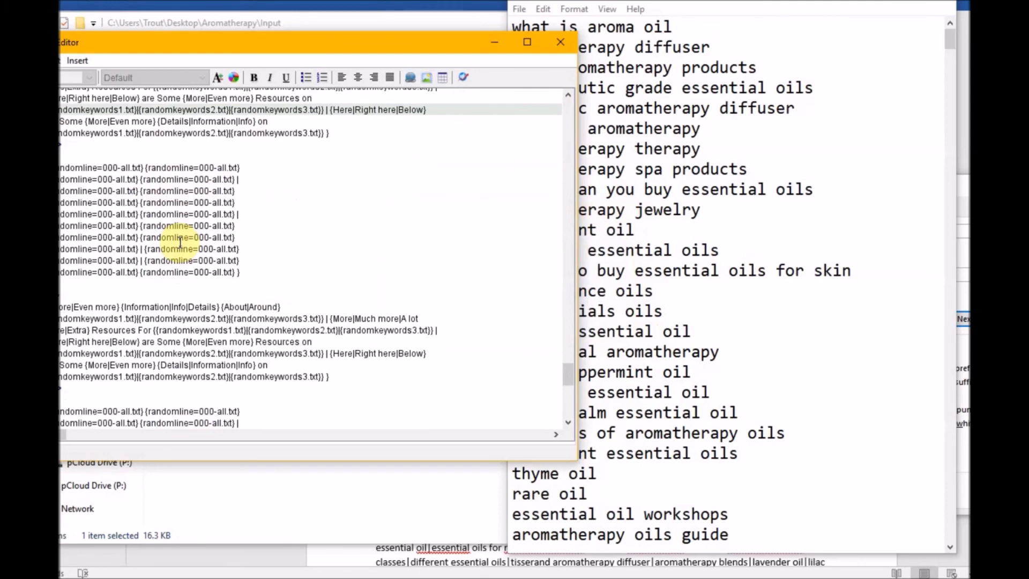
scroll(179, 242, "down", 8)
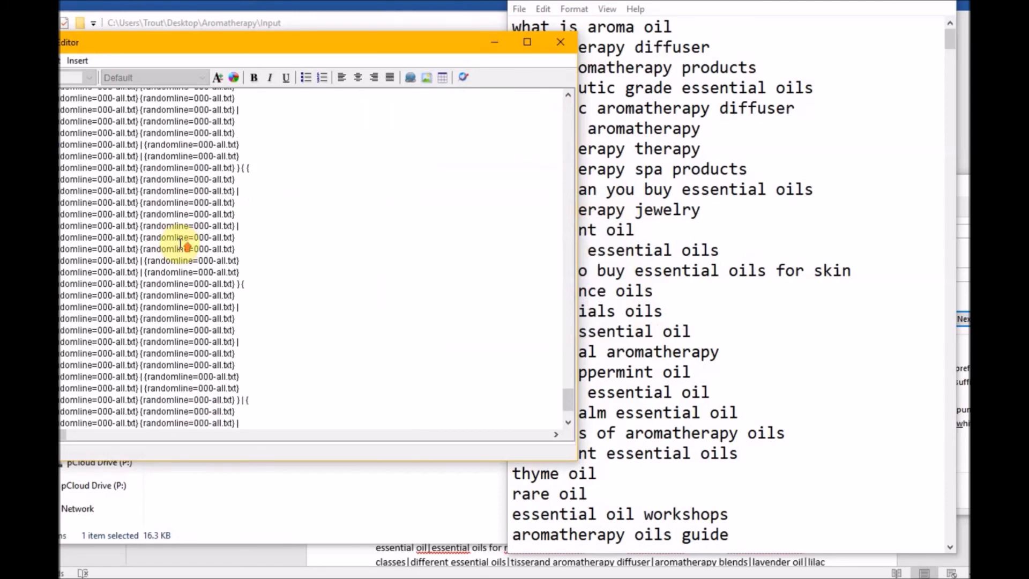
scroll(180, 244, "up", 5)
left_click_drag(568, 373, 563, 126)
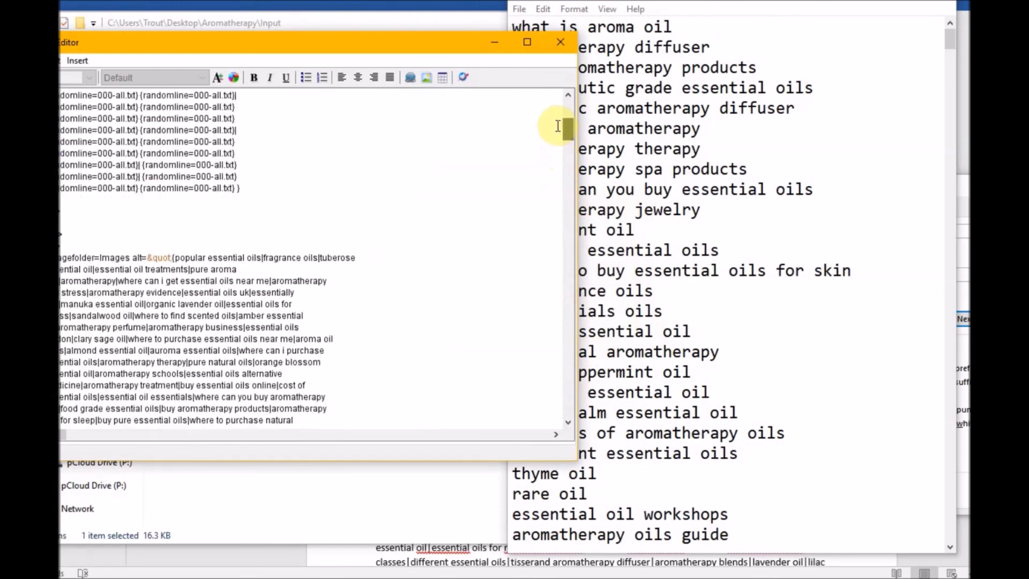
scroll(155, 232, "up", 6)
left_click(157, 234)
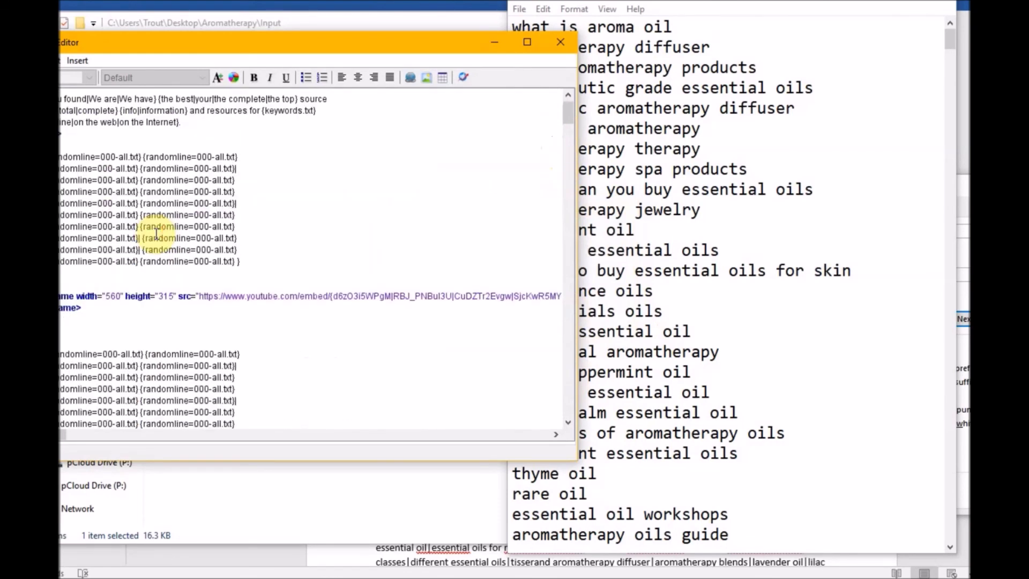
scroll(157, 234, "up", 1)
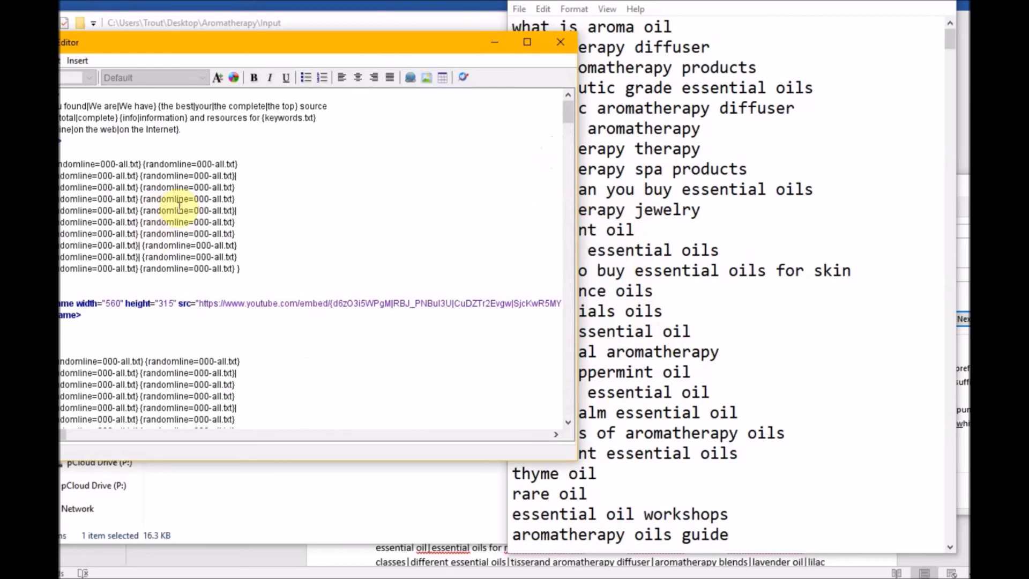
left_click(144, 246)
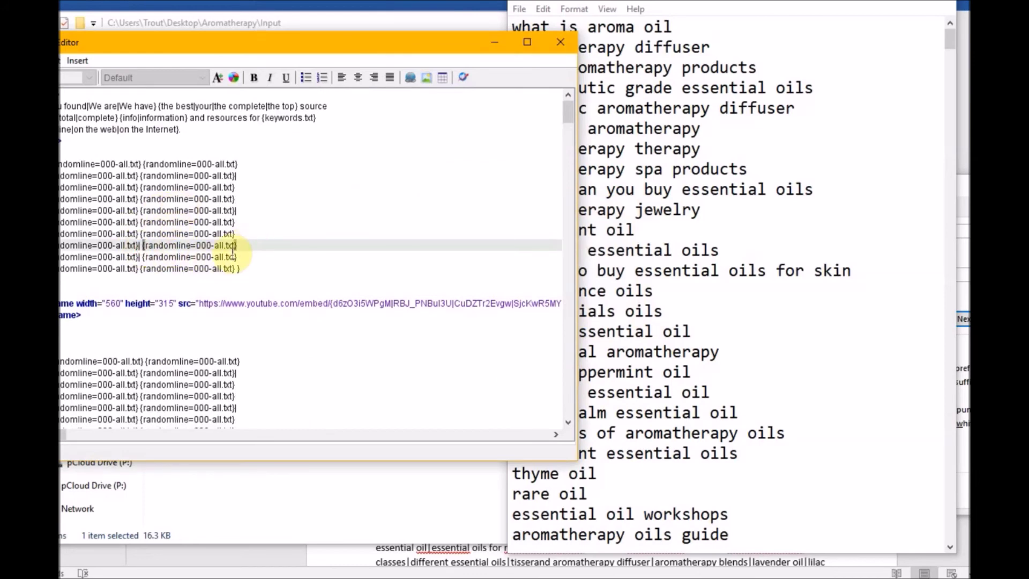
scroll(287, 221, "up", 1)
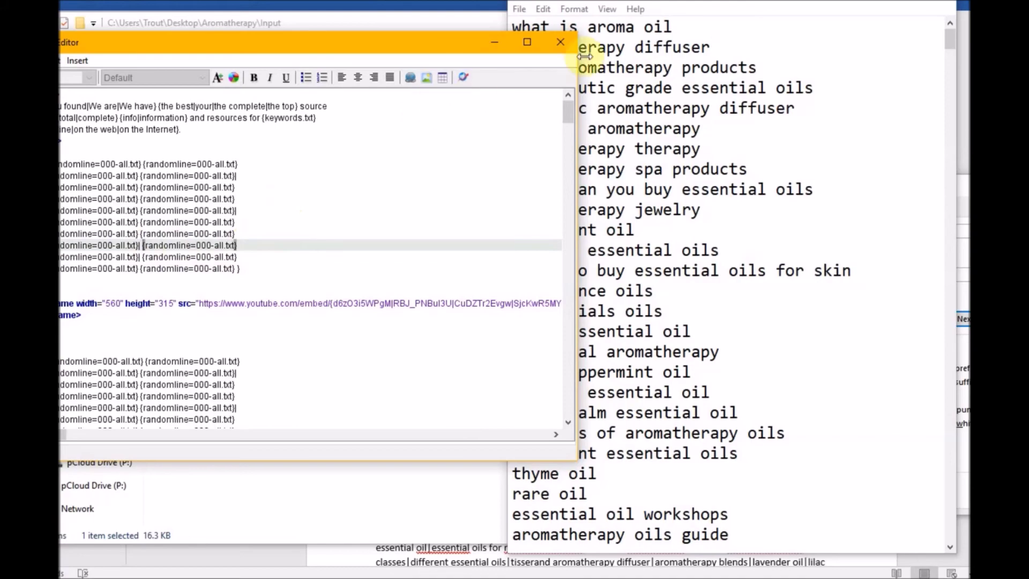
Step: Close the HTML editor and check the randomkeywords references in the site generator's HTML content
left_click(561, 42)
left_click_drag(673, 504, 667, 471)
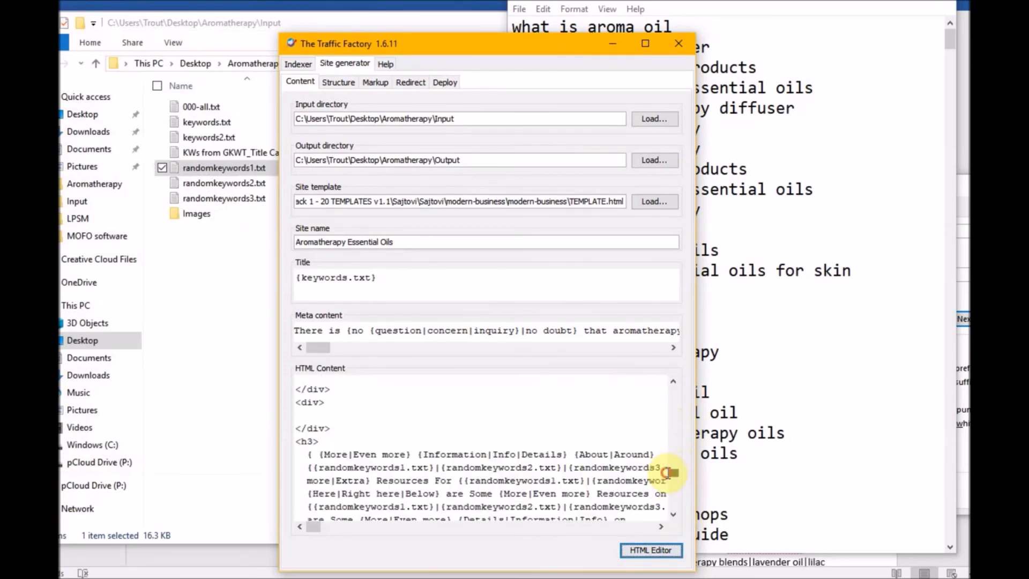
left_click_drag(458, 468, 527, 467)
left_click(557, 493)
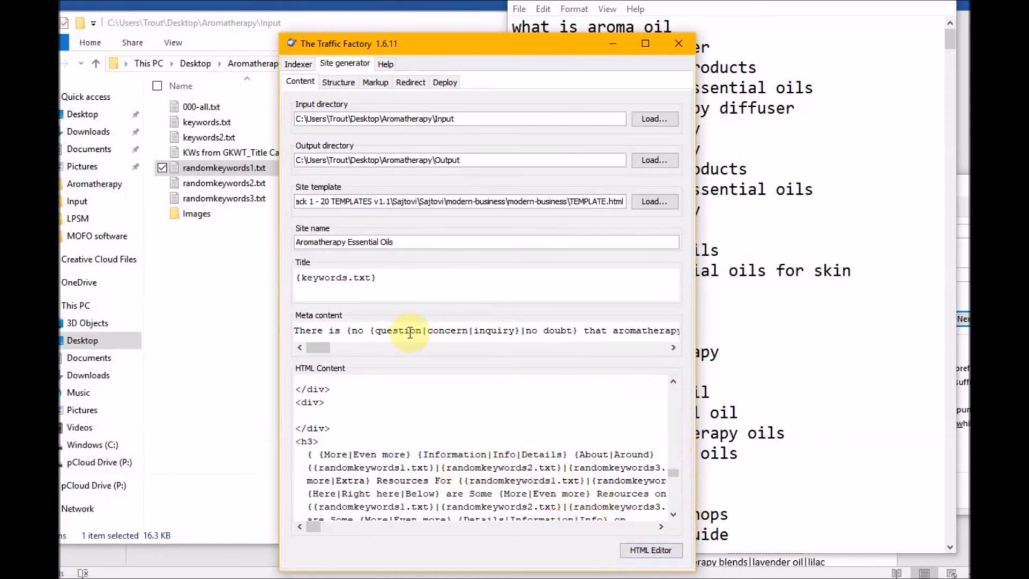
Step: Add the Aromatherapy Essential Oils site with the Dummy uploader to the multi-site deployment configuration and start generating it
left_click(439, 82)
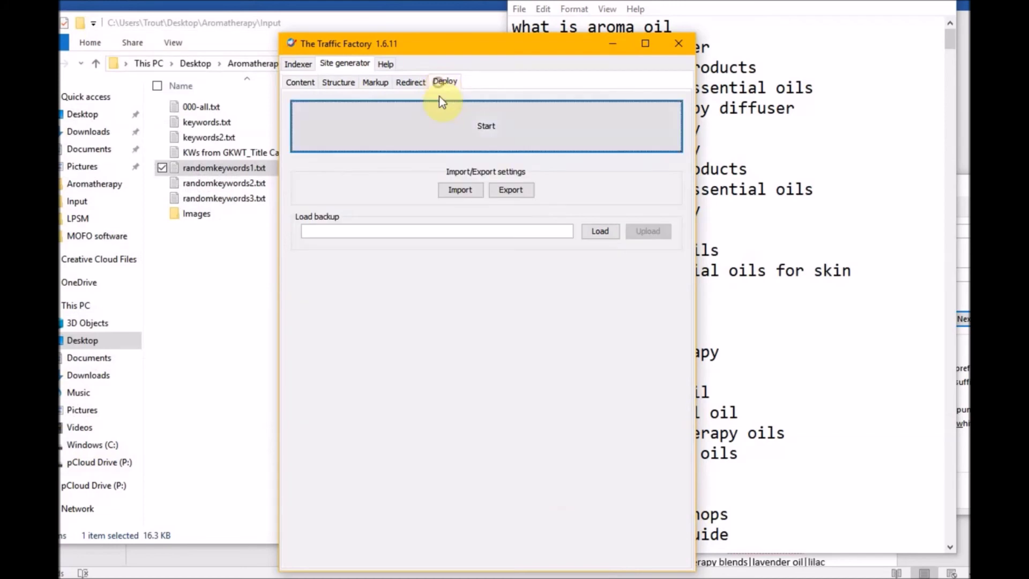
left_click(443, 134)
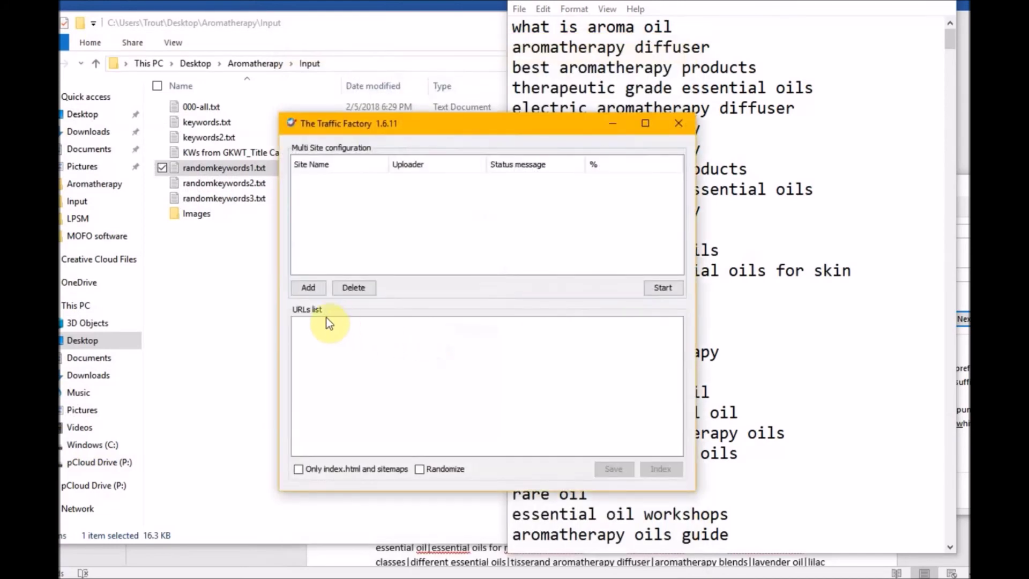
left_click(307, 288)
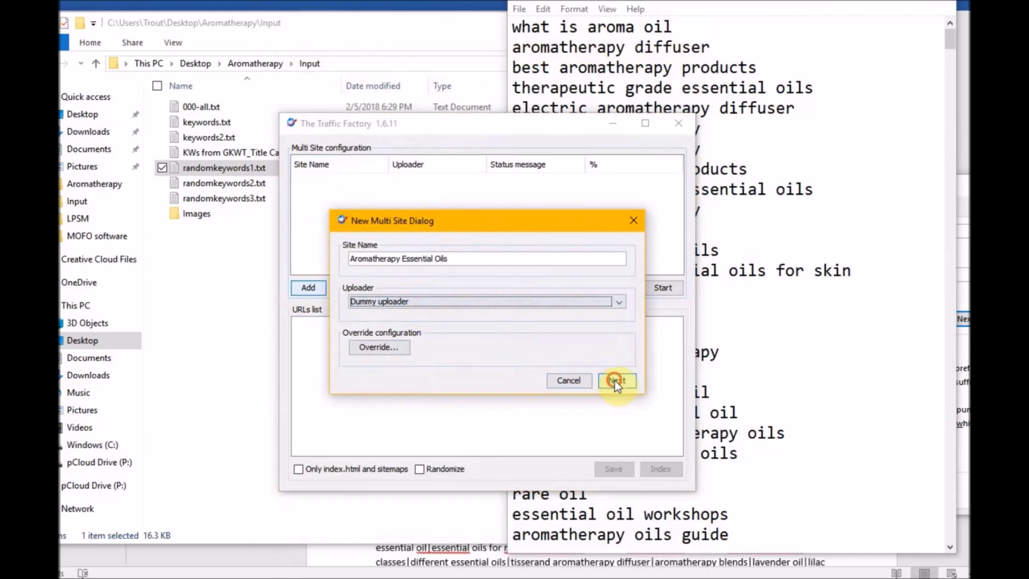
left_click(617, 380)
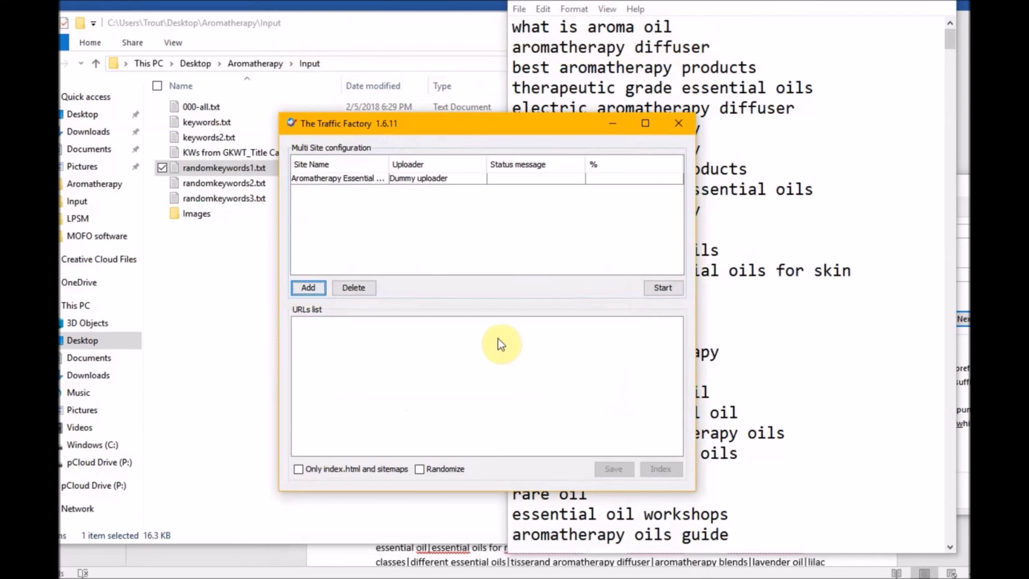
left_click(653, 288)
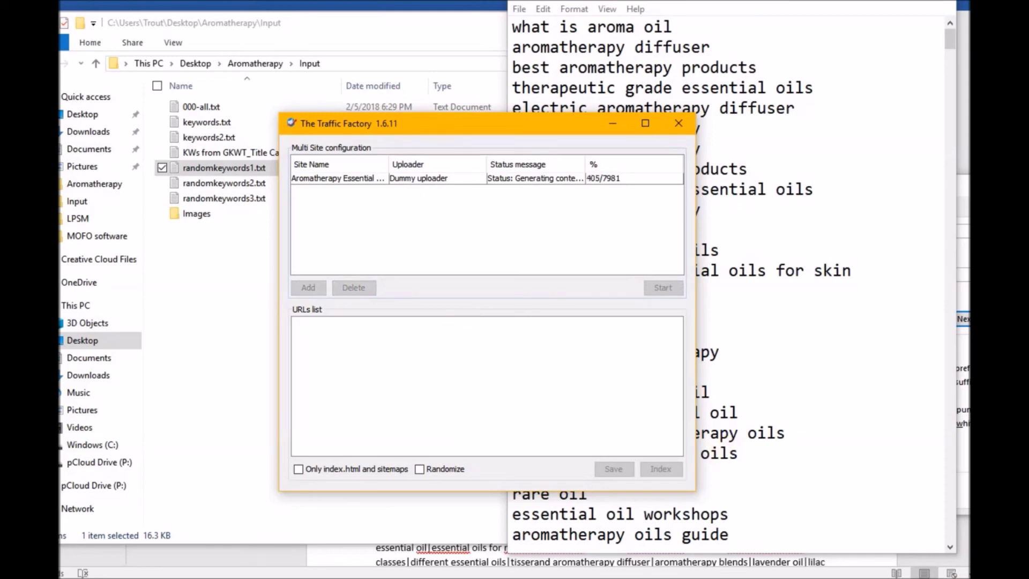
mouse_move(553, 576)
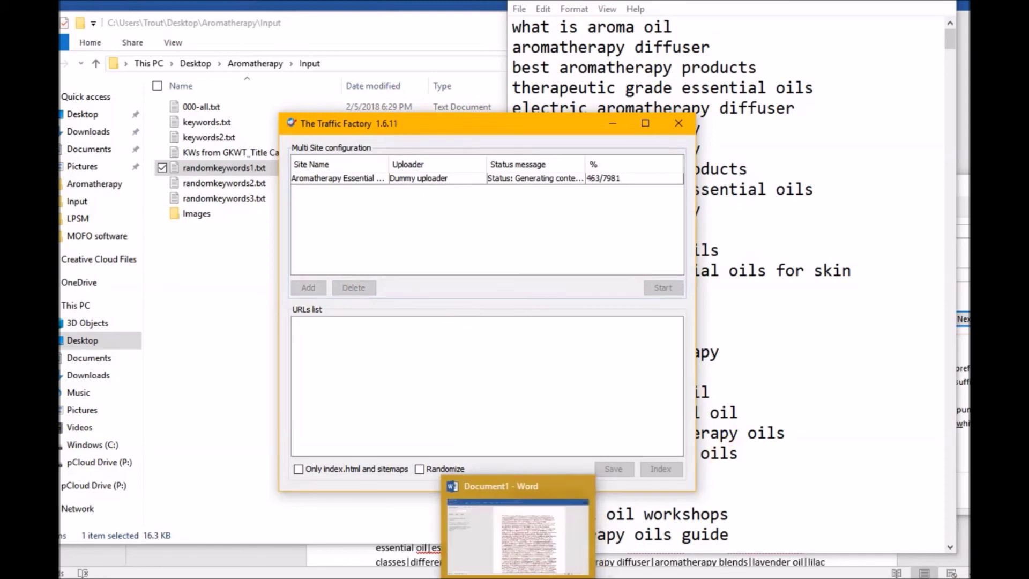
left_click(935, 576)
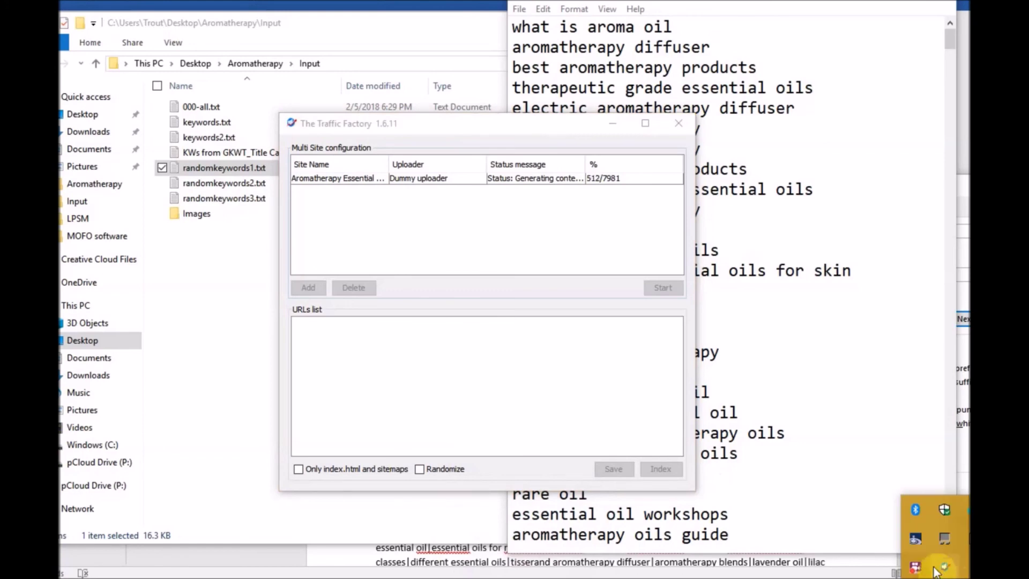
right_click(917, 572)
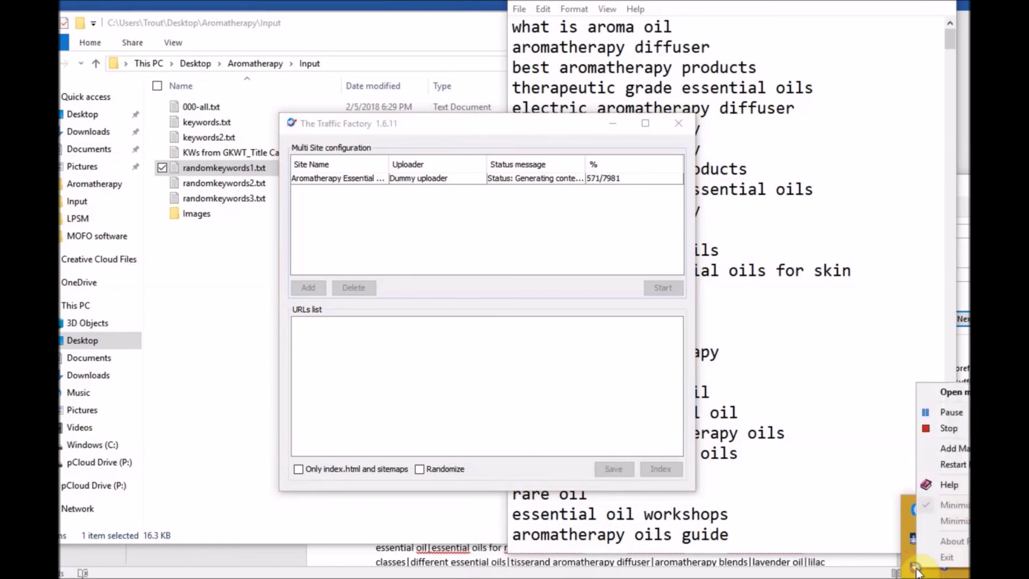
left_click(956, 409)
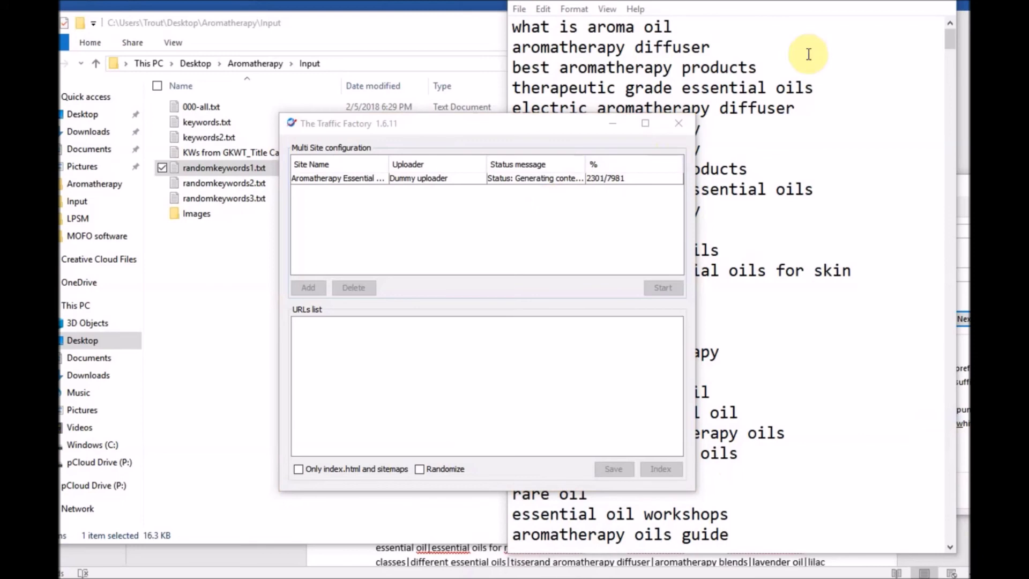
left_click(939, 2)
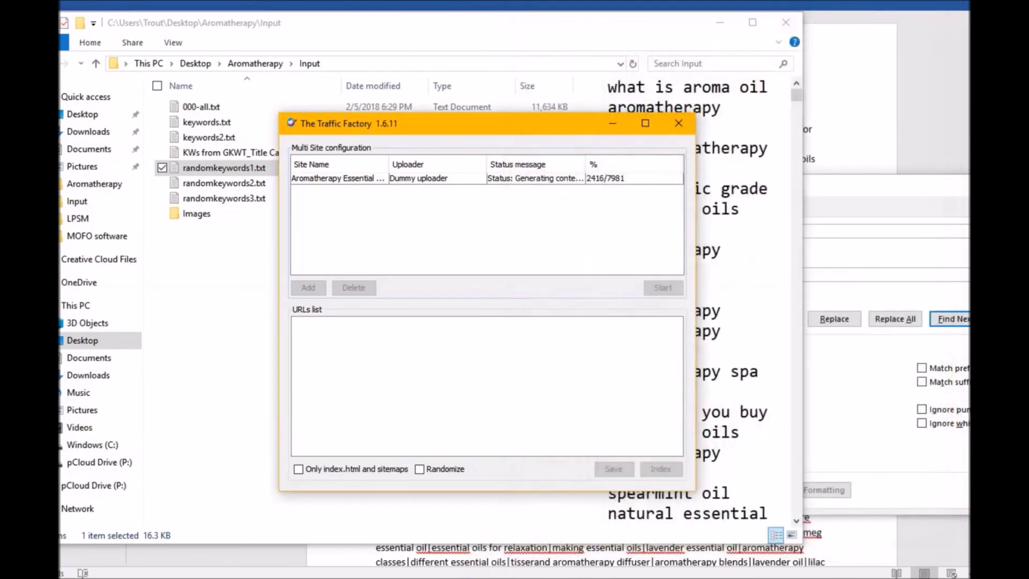
mouse_move(446, 578)
mouse_move(446, 577)
left_click(932, 576)
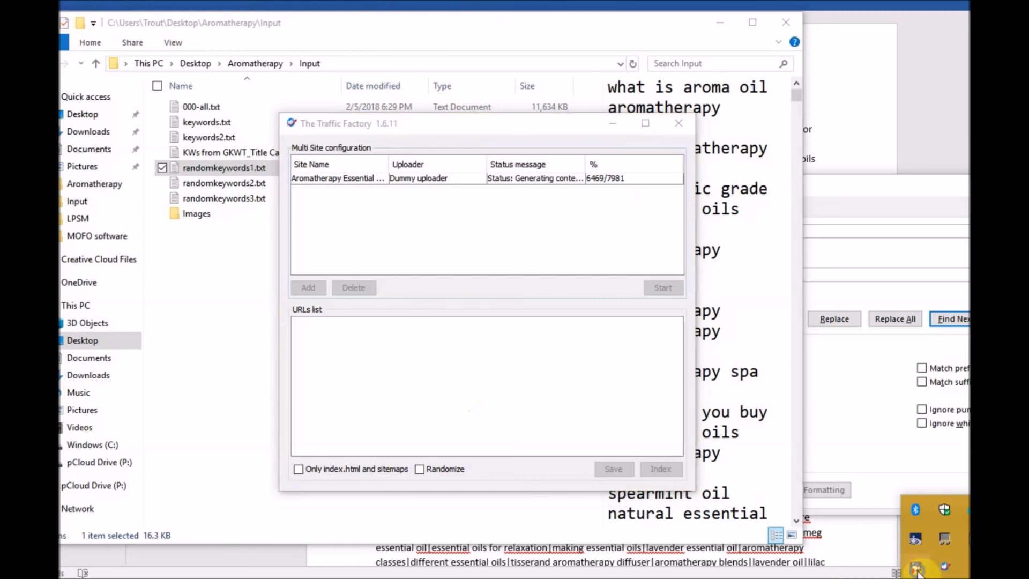
right_click(927, 567)
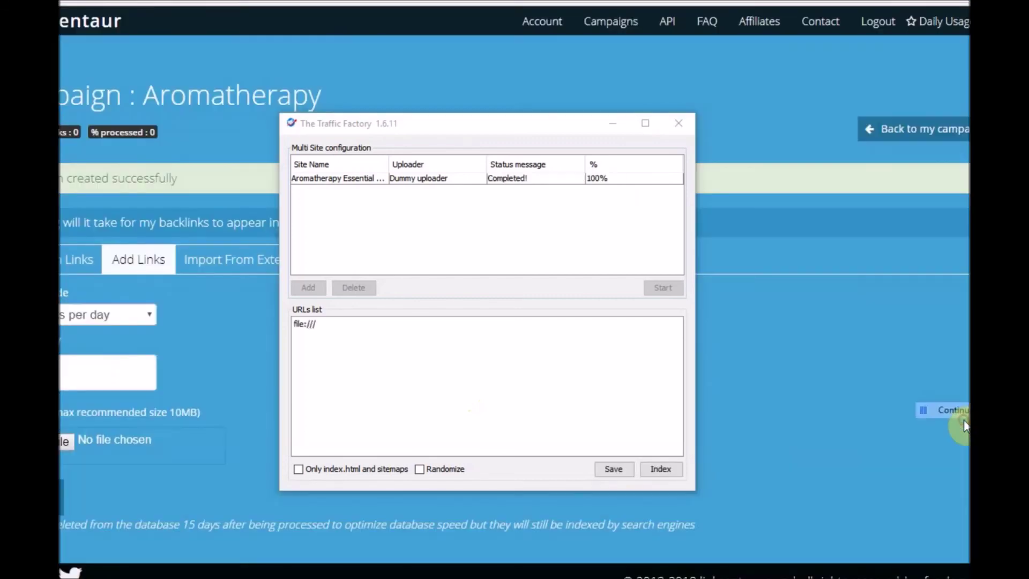
Step: Leave the multi-site deployment window and minimize the Aromatherapy folder window to return to the site generator's deploy settings
left_click(721, 455)
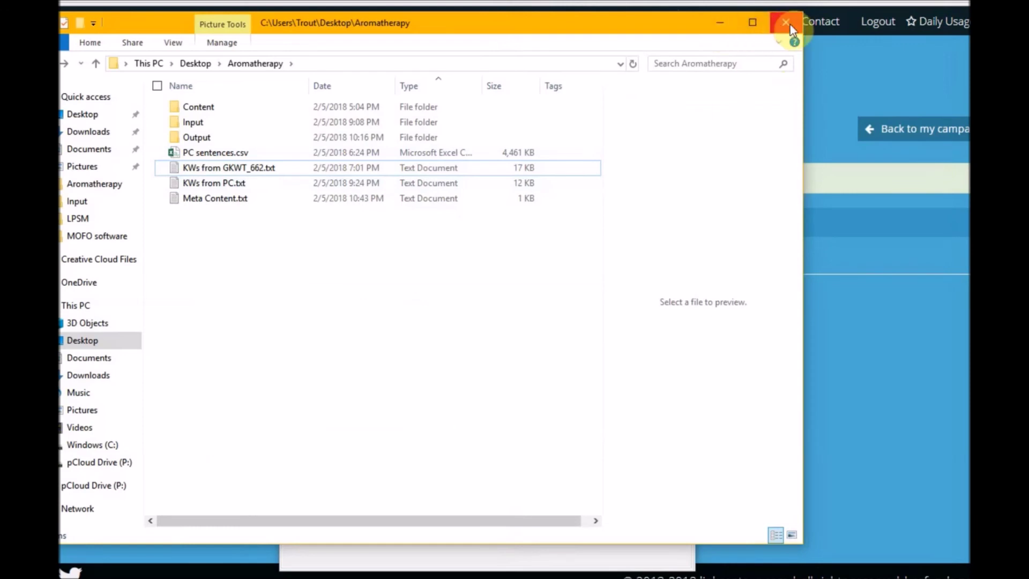
left_click(721, 23)
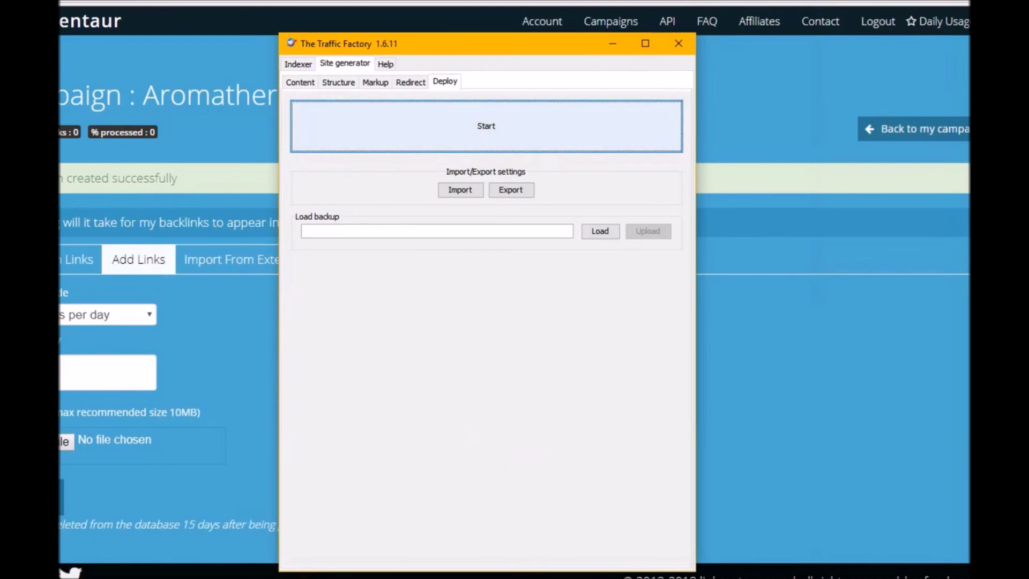
left_click(936, 576)
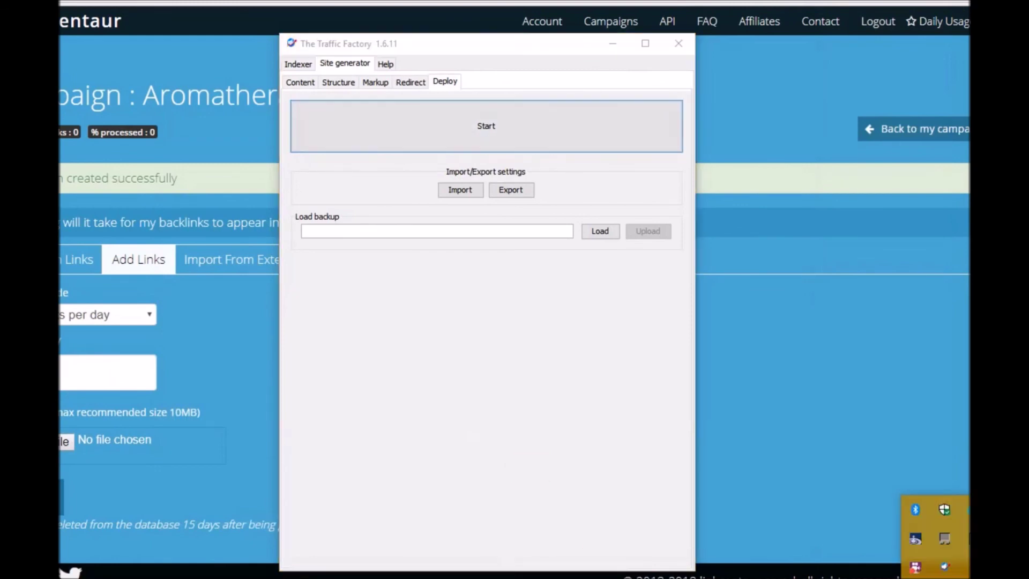
right_click(917, 567)
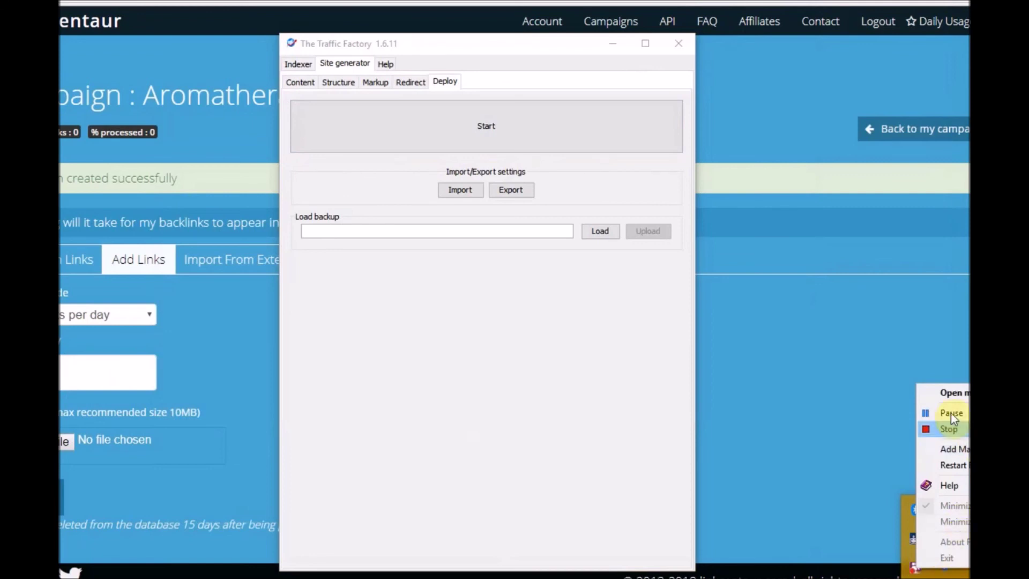